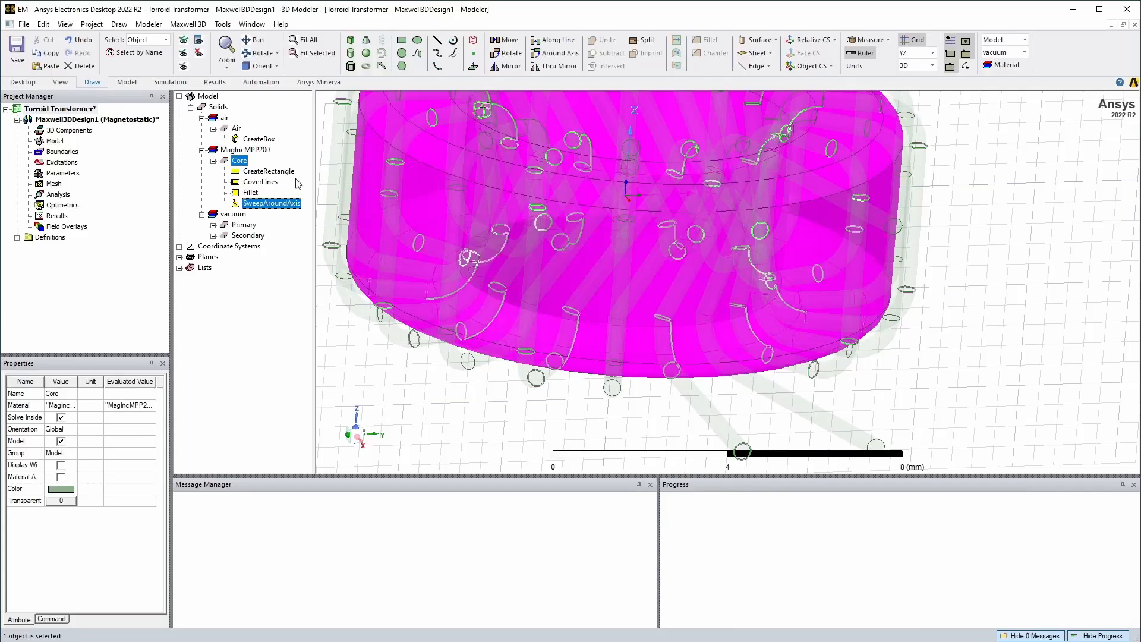
Step: Start a material assignment for the Primary and Secondary windings, using the [sys] Materials library as the source
{"action": "left_click", "coordinate": [243, 225]}
{"action": "right_click", "coordinate": [237, 228]}
{"action": "key", "text": "Escape"}
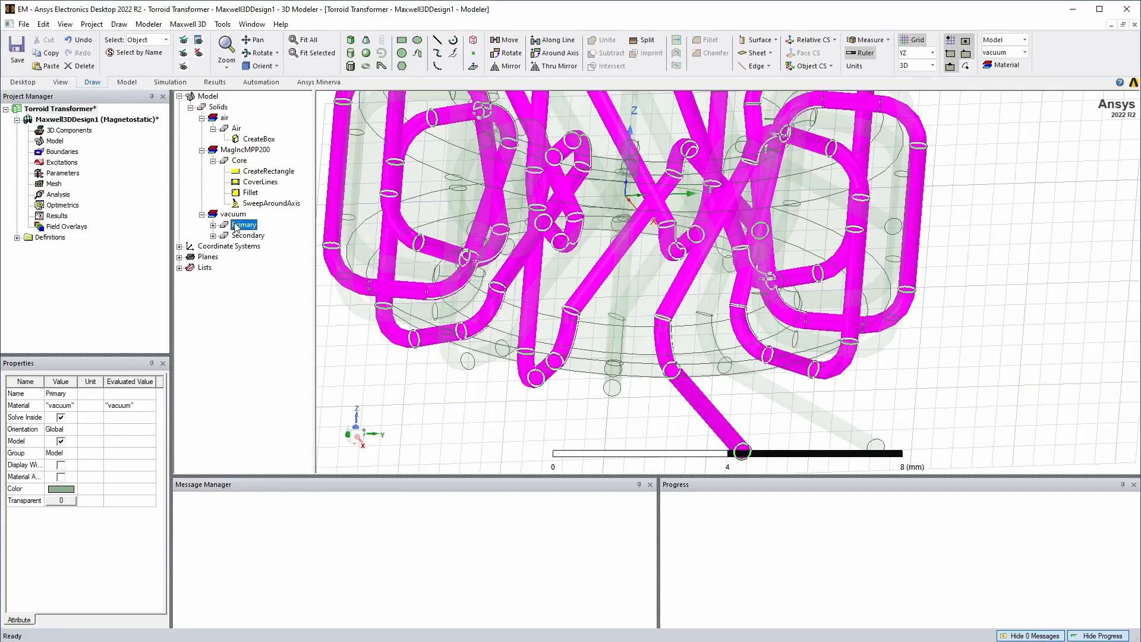
{"action": "left_click", "coordinate": [241, 236], "text": "ctrl"}
{"action": "right_click", "coordinate": [240, 236]}
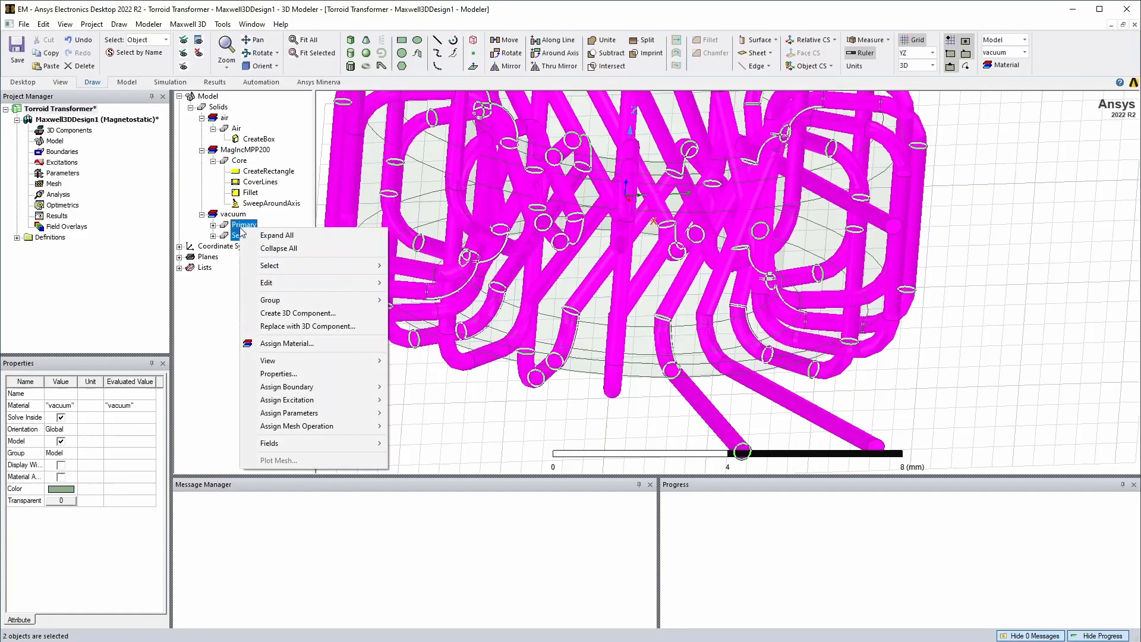
{"action": "left_click", "coordinate": [314, 346]}
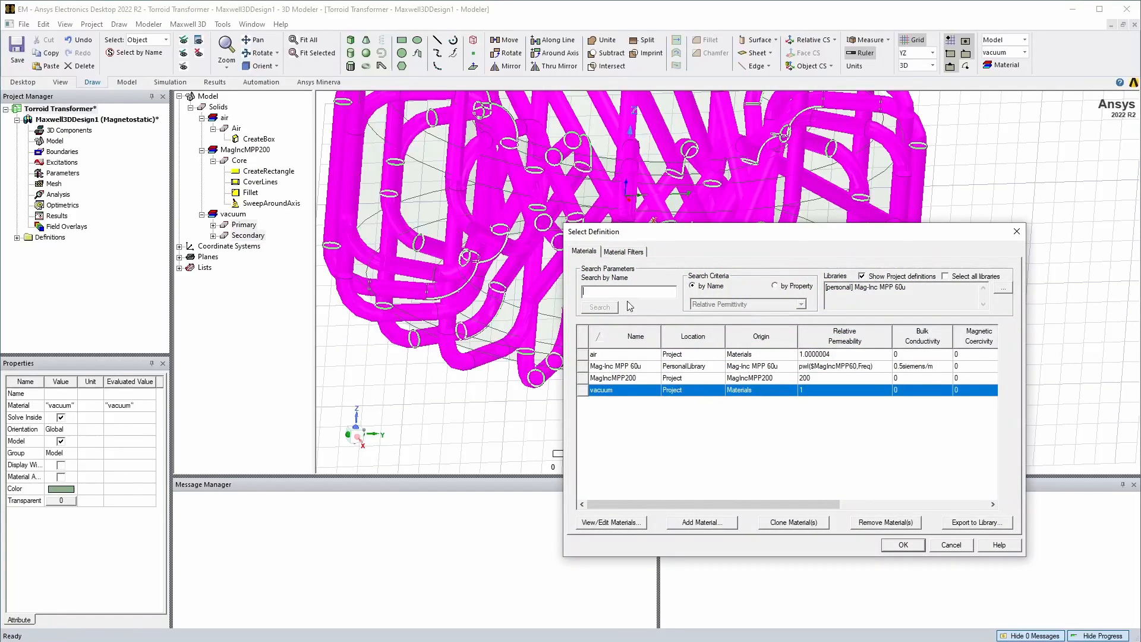
{"action": "type", "text": "copper"}
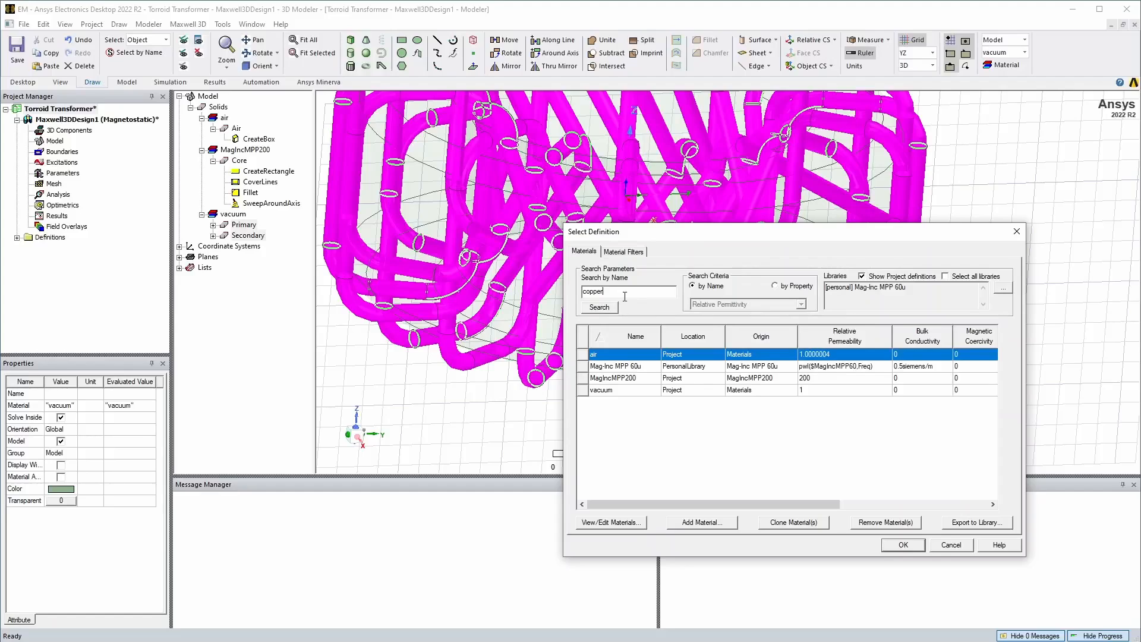
{"action": "left_click", "coordinate": [1003, 288]}
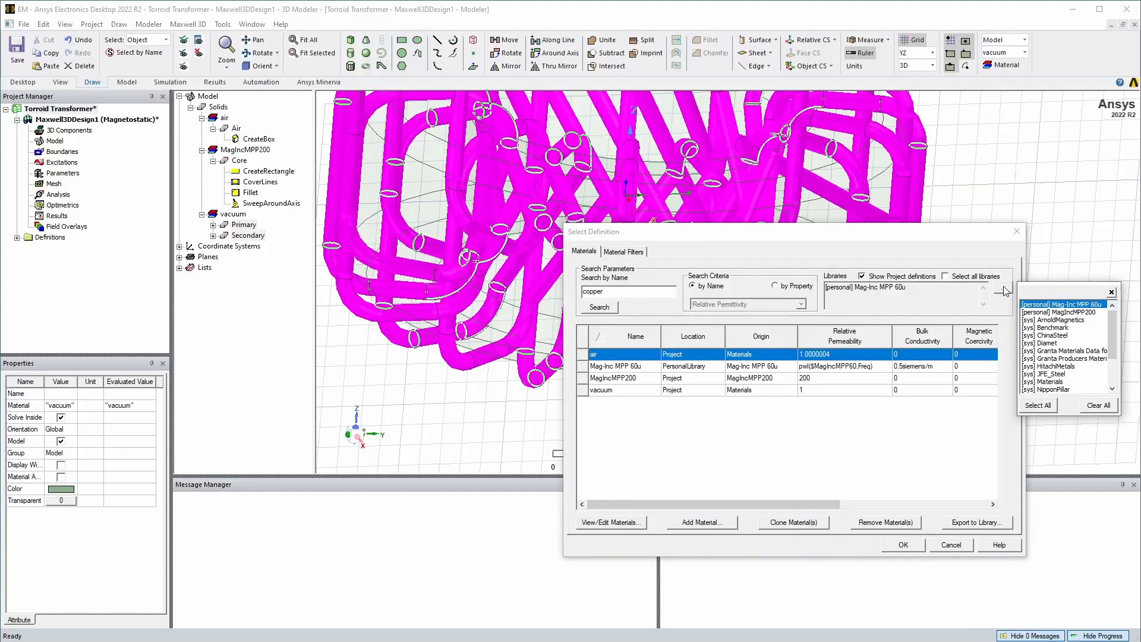
{"action": "left_click_drag", "start_coordinate": [1113, 324], "coordinate": [1113, 329]}
{"action": "left_click", "coordinate": [1041, 373]}
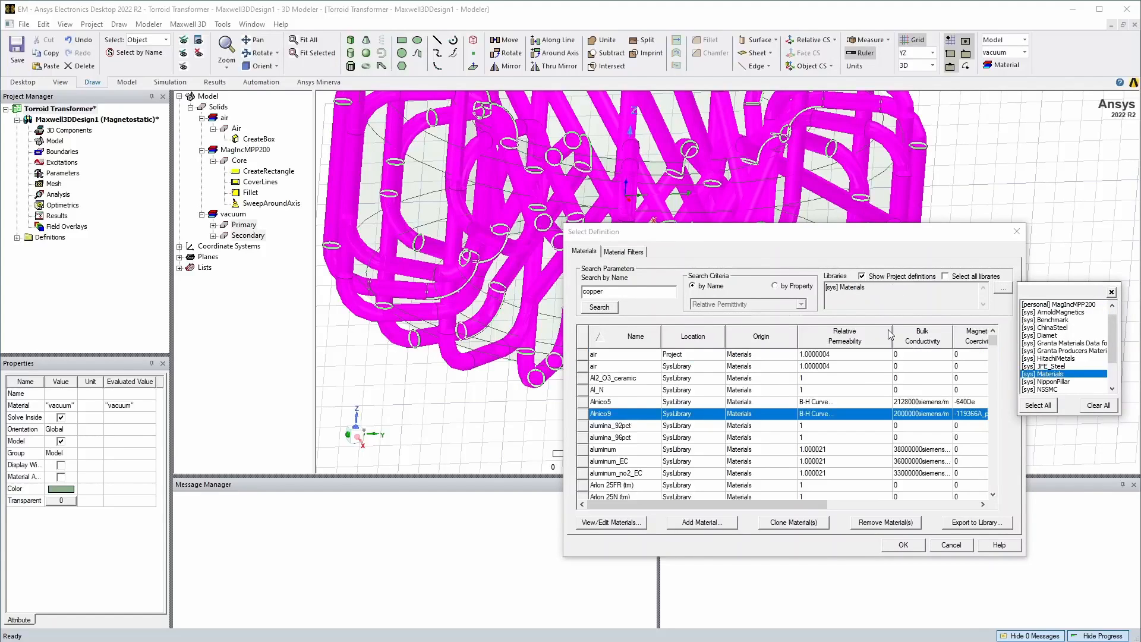
Step: Search the material library for copper and assign it to both windings
{"action": "left_click", "coordinate": [634, 292]}
{"action": "left_click_drag", "start_coordinate": [634, 292], "coordinate": [574, 294]}
{"action": "type", "text": "c"}
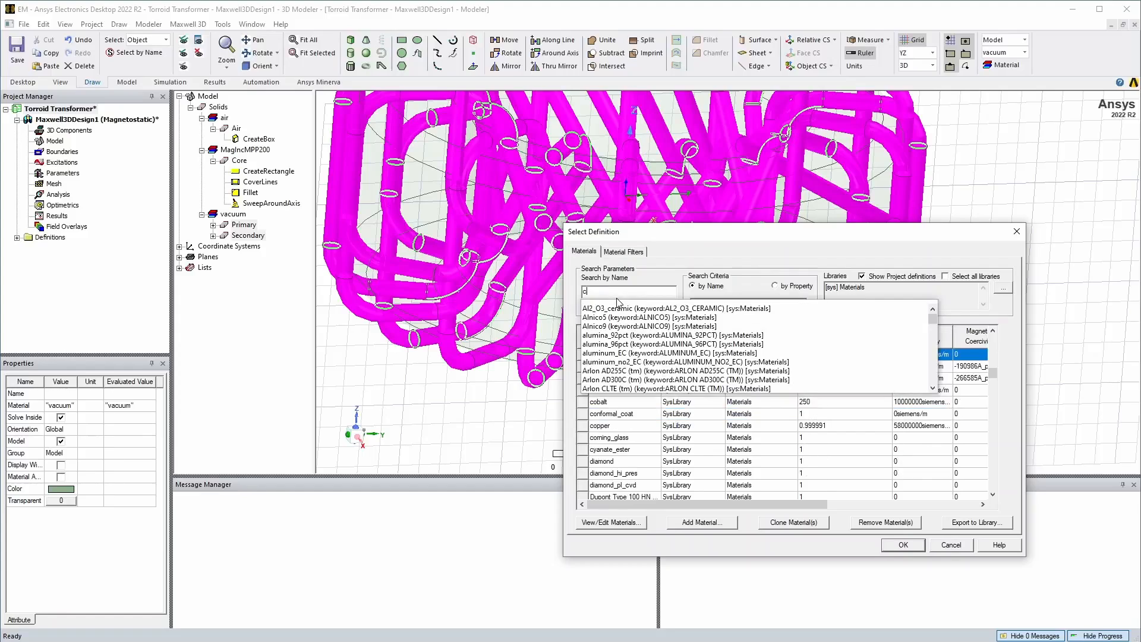
{"action": "type", "text": "op"}
{"action": "left_click", "coordinate": [618, 309]}
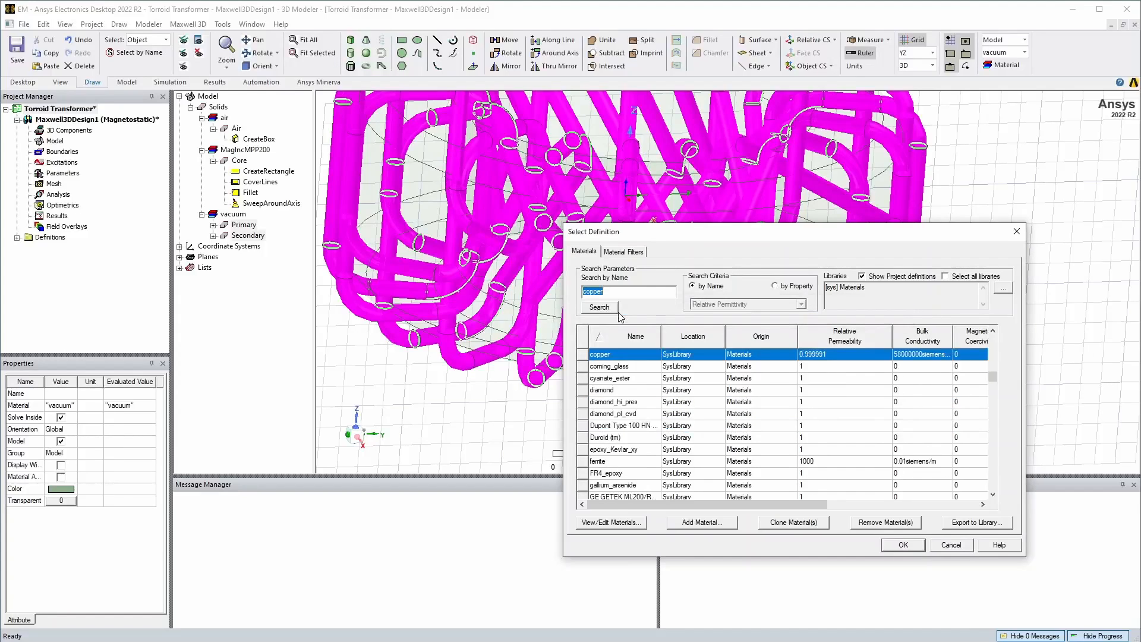
{"action": "left_click", "coordinate": [898, 546]}
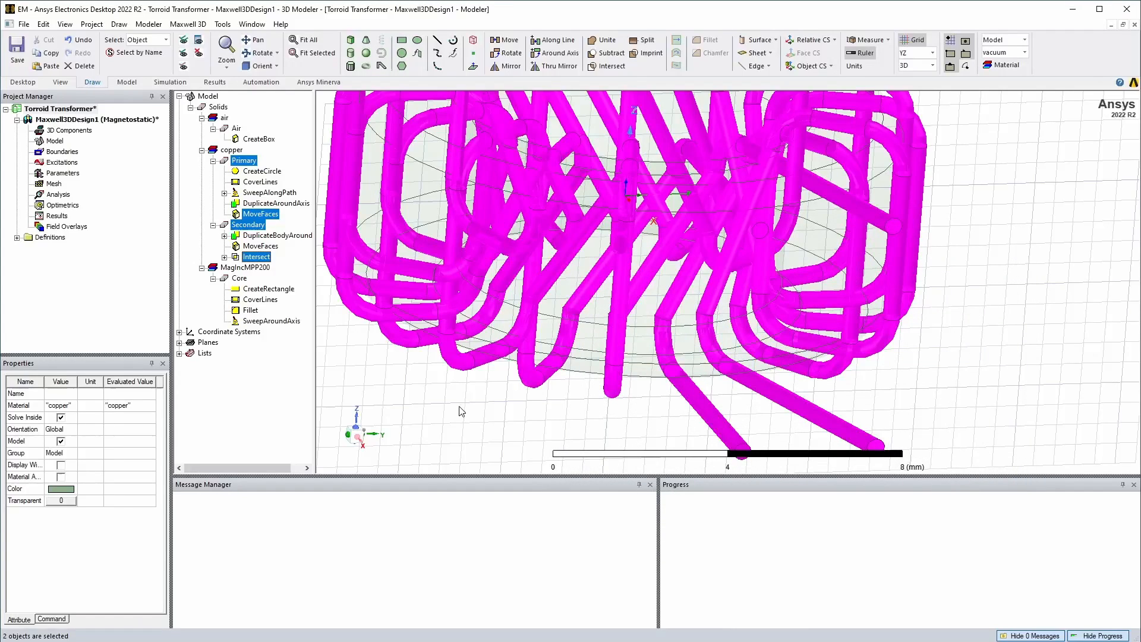
Step: Collapse the operation histories of the air, winding and core objects in the model tree, and save the project
{"action": "left_click", "coordinate": [386, 400]}
{"action": "left_click", "coordinate": [212, 160]}
{"action": "left_click", "coordinate": [213, 170]}
{"action": "left_click", "coordinate": [213, 128]}
{"action": "left_click", "coordinate": [213, 182]}
{"action": "key", "text": "ctrl+s"}
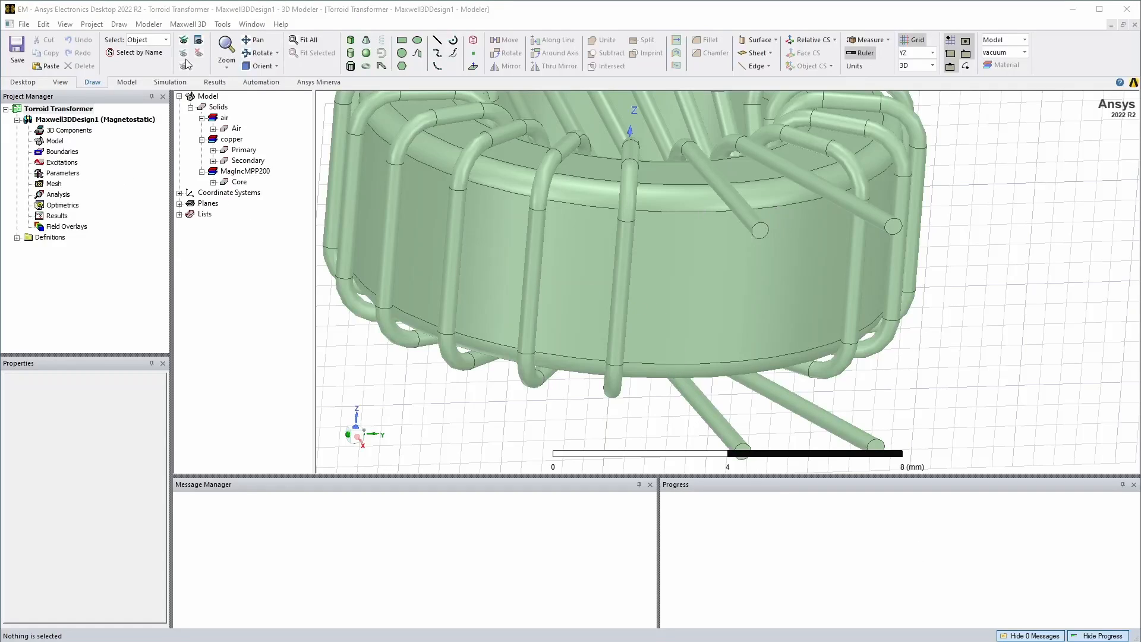
Step: Switch to face selection and start a current excitation on the end face of the primary winding's upper lead
{"action": "left_click", "coordinate": [147, 40]}
{"action": "left_click", "coordinate": [137, 93]}
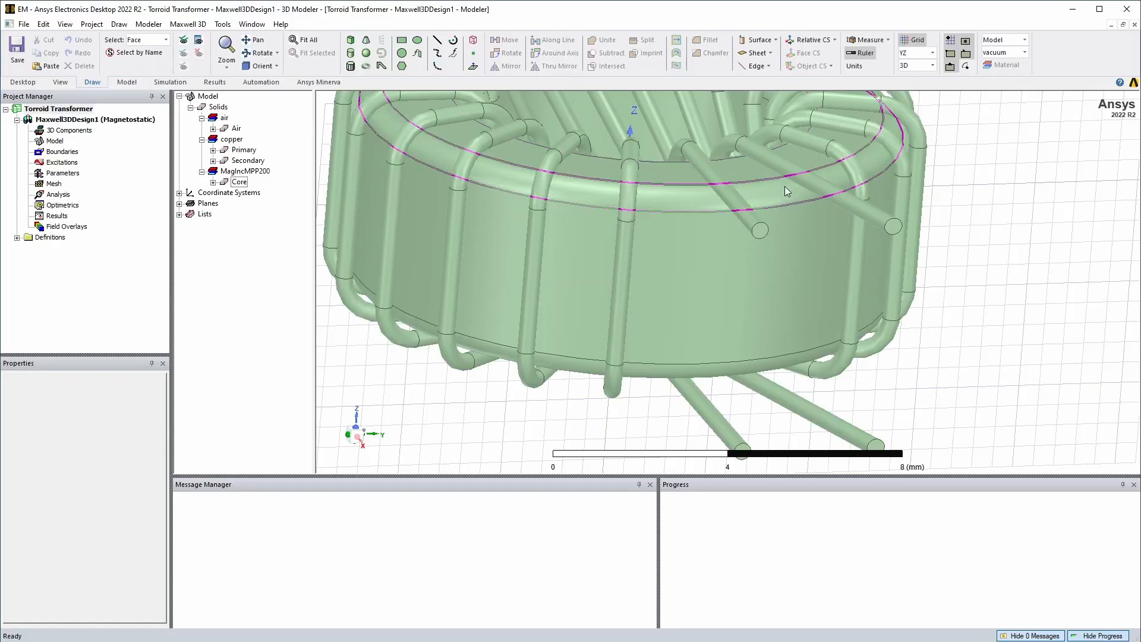
{"action": "left_click", "coordinate": [761, 231]}
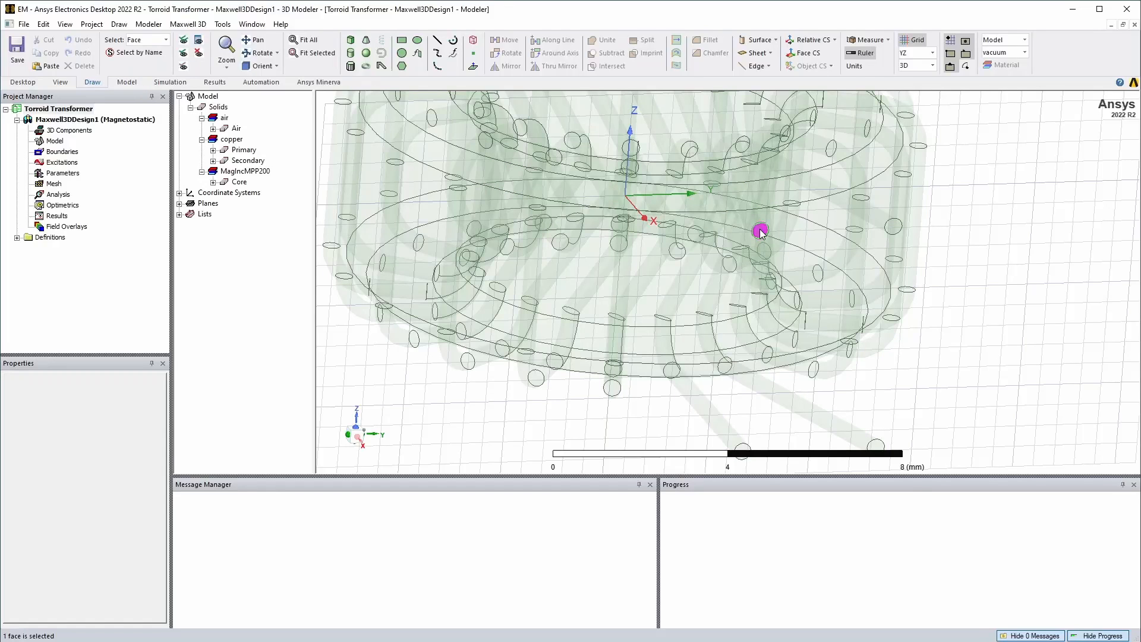
{"action": "right_click", "coordinate": [760, 231]}
{"action": "mouse_move", "coordinate": [826, 444]}
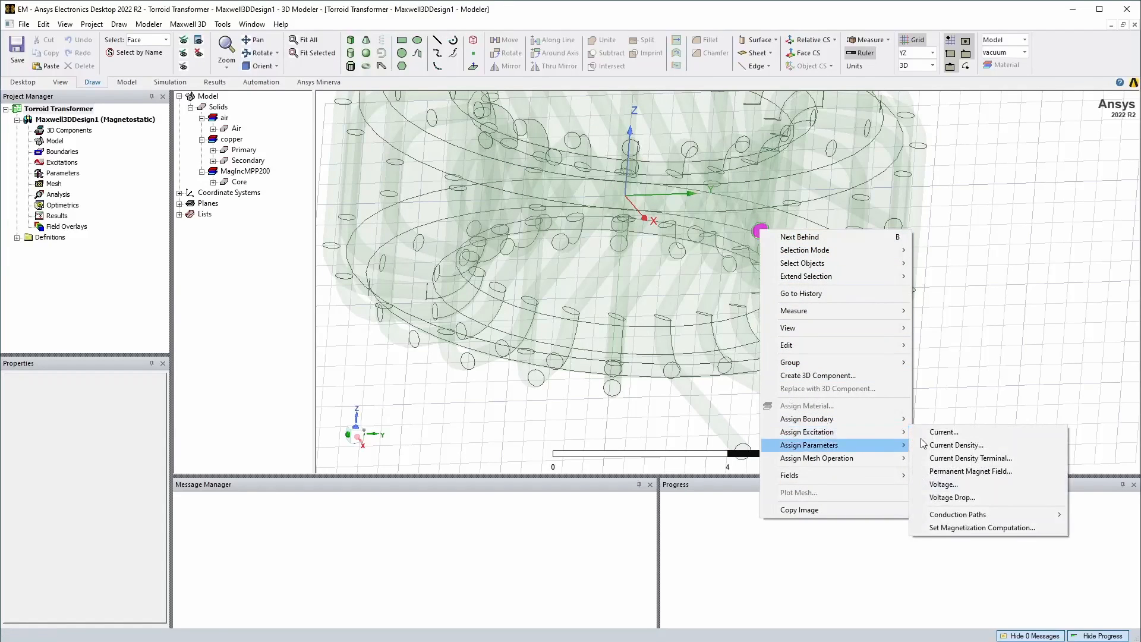
{"action": "left_click", "coordinate": [965, 432]}
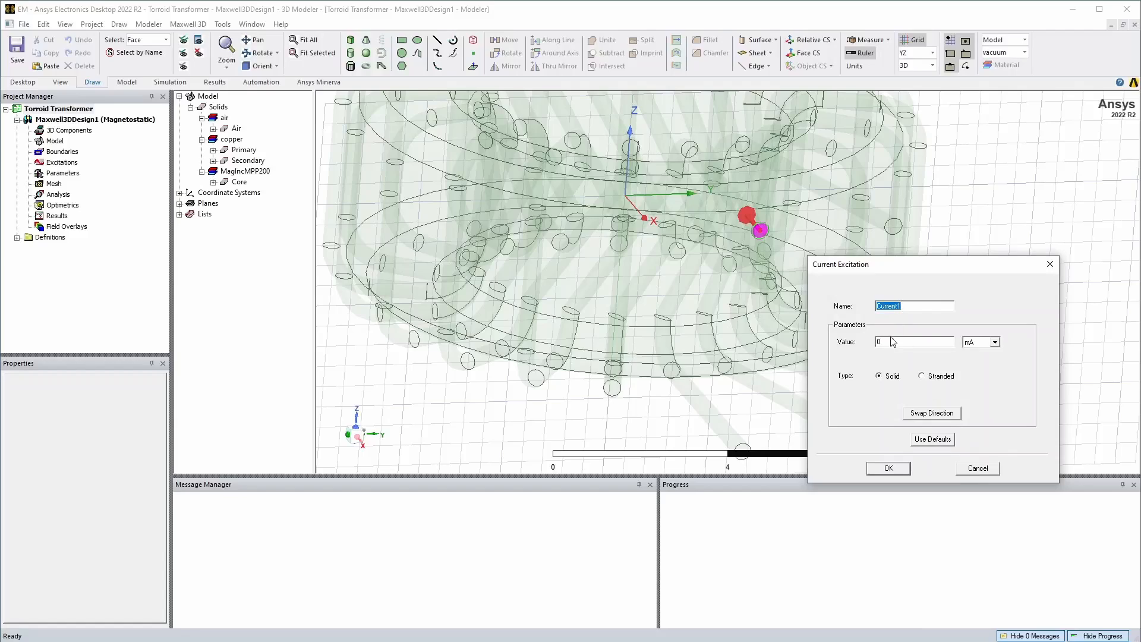
Step: Set the upper lead's current excitation to 1 A, name it Primary_P and create it
{"action": "left_click", "coordinate": [893, 339]}
{"action": "left_click", "coordinate": [994, 342]}
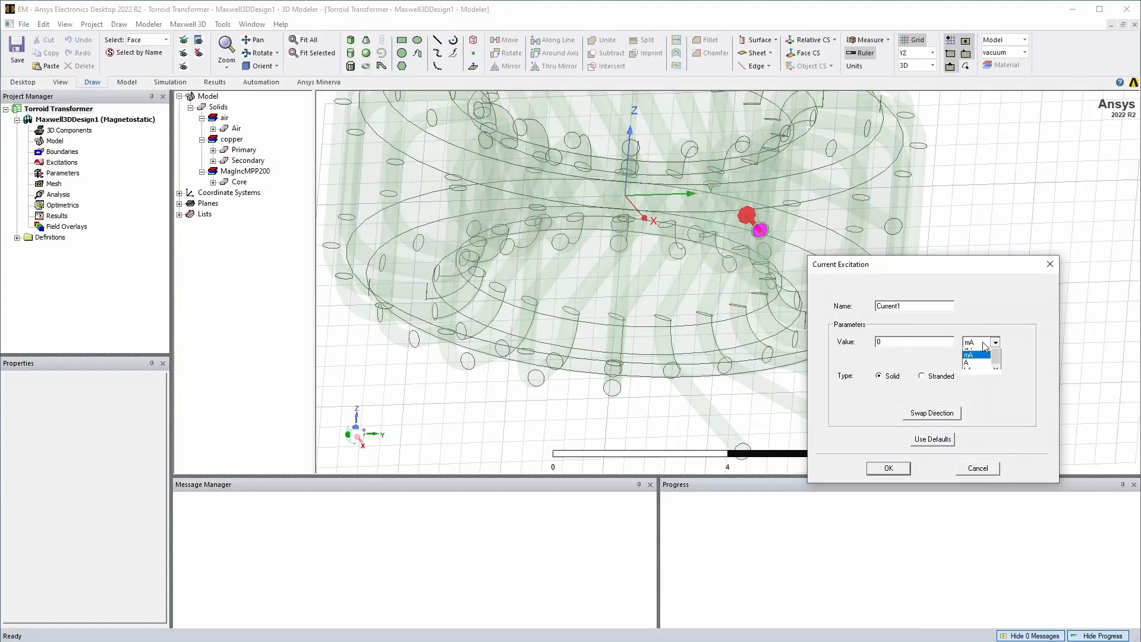
{"action": "left_click", "coordinate": [975, 395]}
{"action": "left_click", "coordinate": [897, 338]}
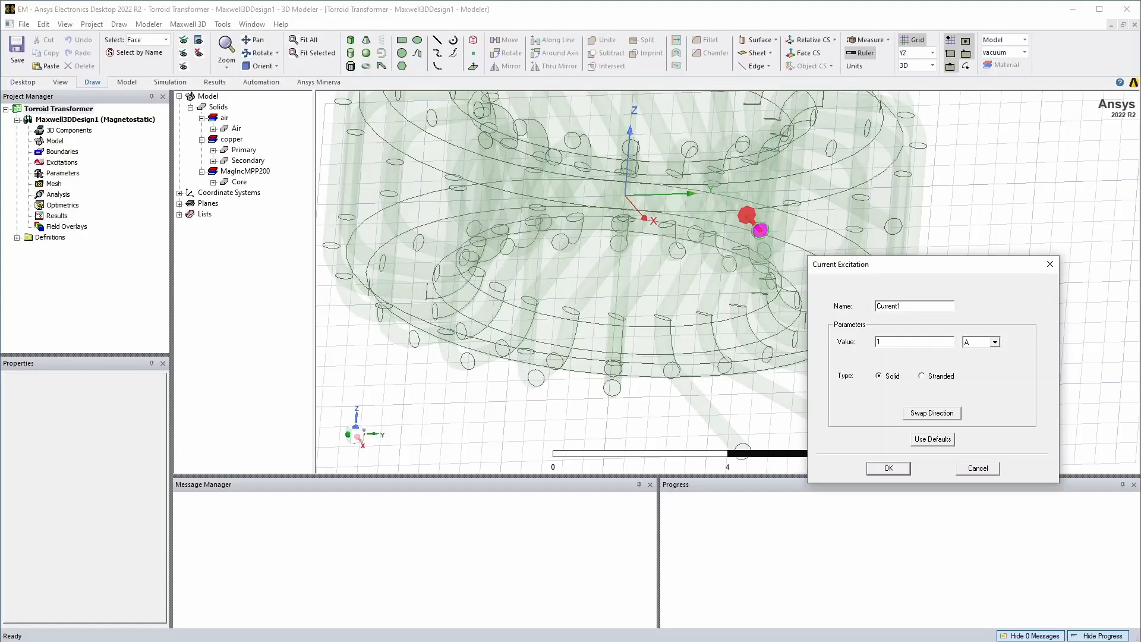
{"action": "key", "text": "shift+Tab"}
{"action": "type", "text": "Prima"}
{"action": "left_click", "coordinate": [889, 468]}
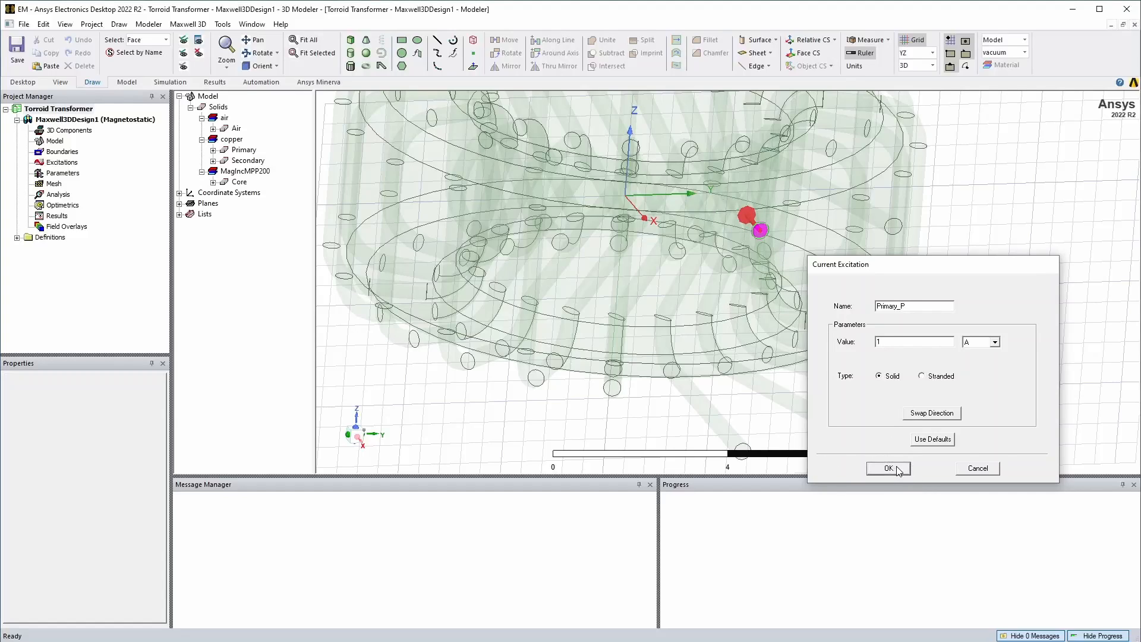
Step: Start a current excitation on the end face of the primary winding's lower lead
{"action": "left_click", "coordinate": [747, 449]}
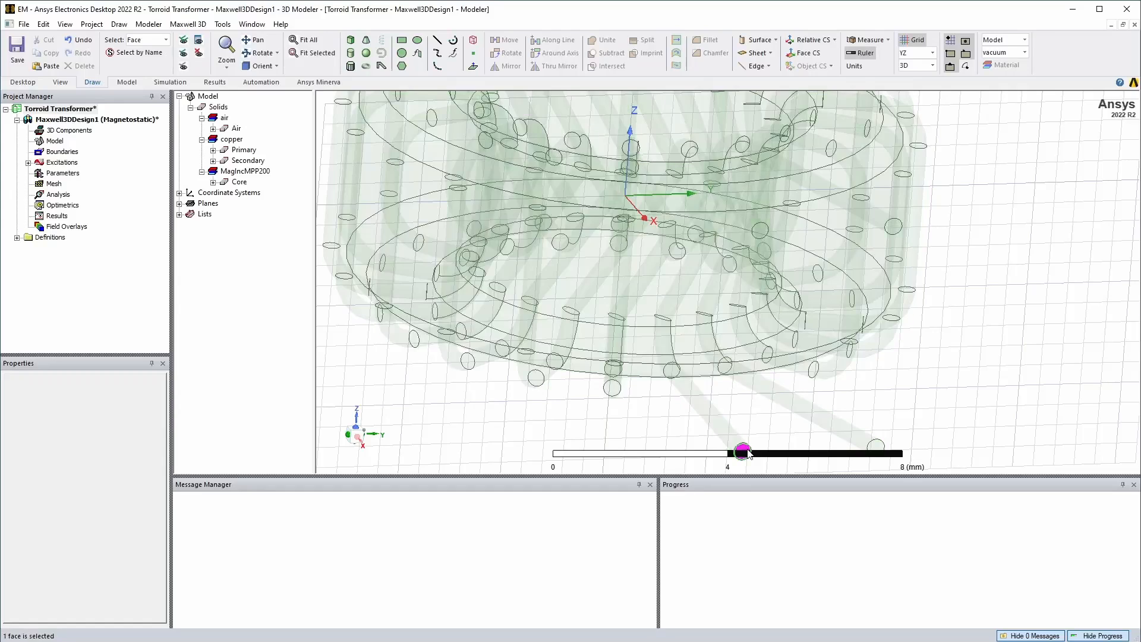
{"action": "right_click", "coordinate": [747, 449]}
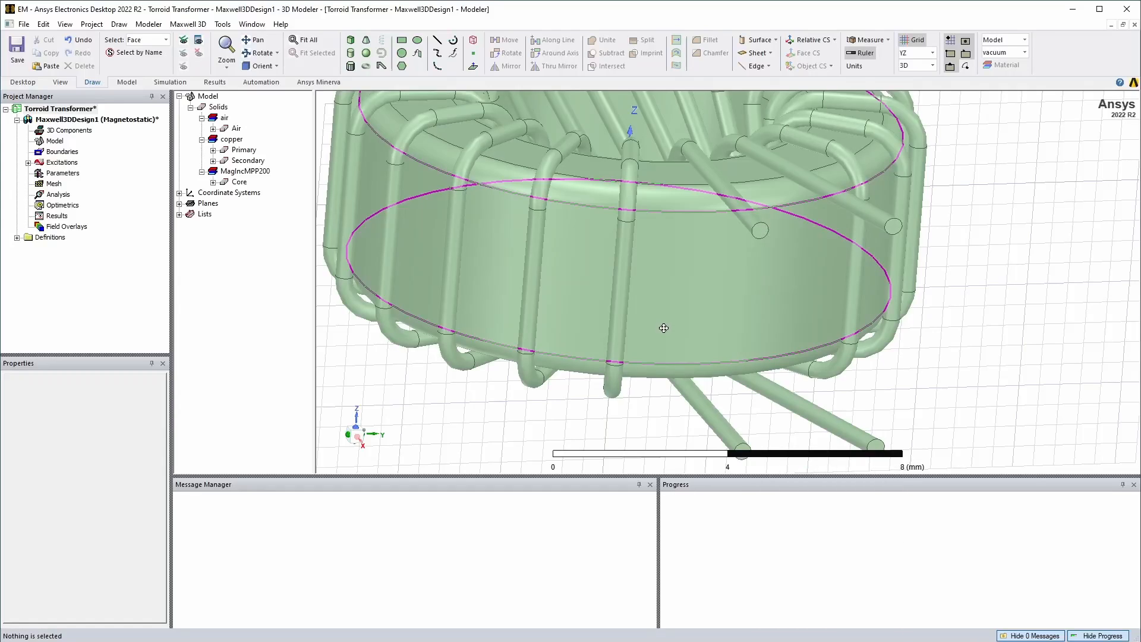
{"action": "left_click_drag", "start_coordinate": [664, 325], "coordinate": [615, 157], "text": "shift"}
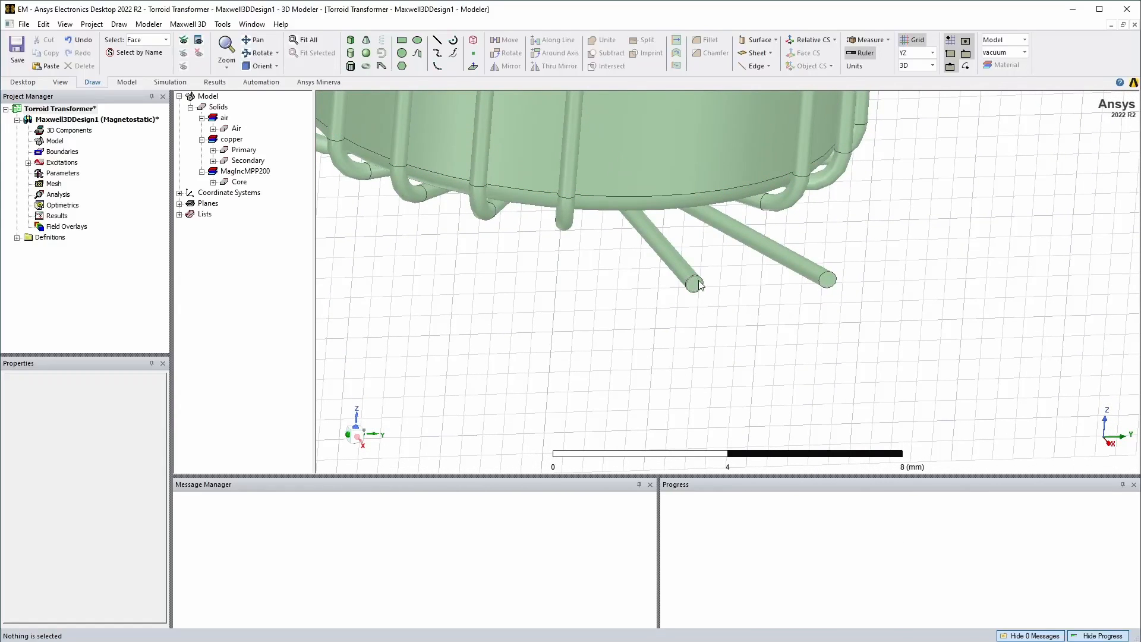
{"action": "left_click", "coordinate": [694, 284]}
{"action": "right_click", "coordinate": [694, 283]}
{"action": "mouse_move", "coordinate": [761, 484]}
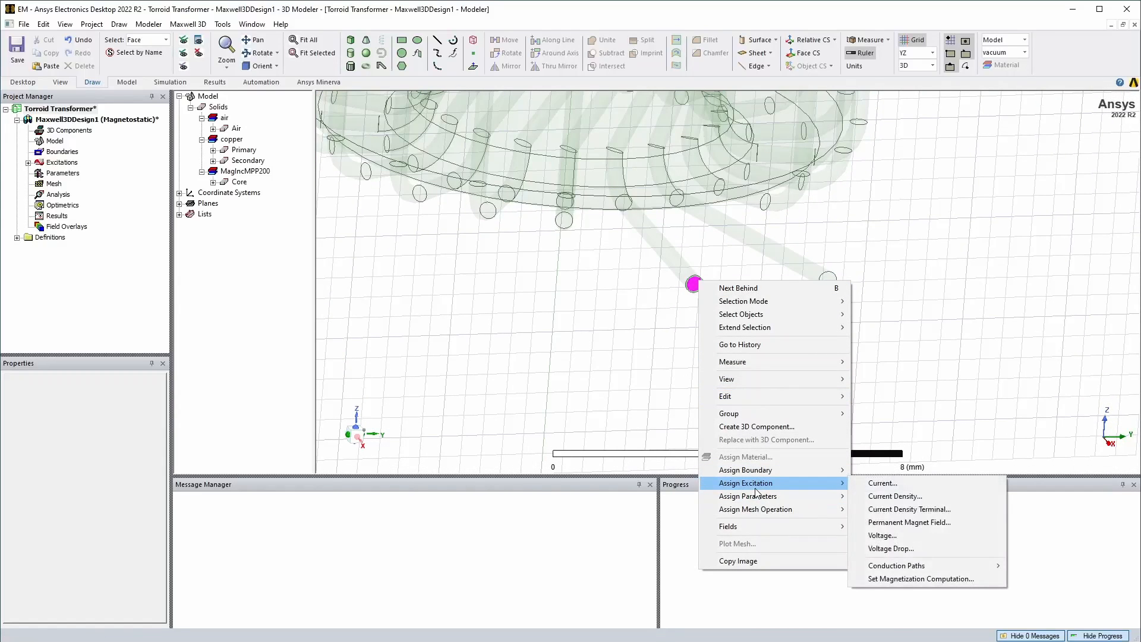
{"action": "left_click", "coordinate": [879, 483]}
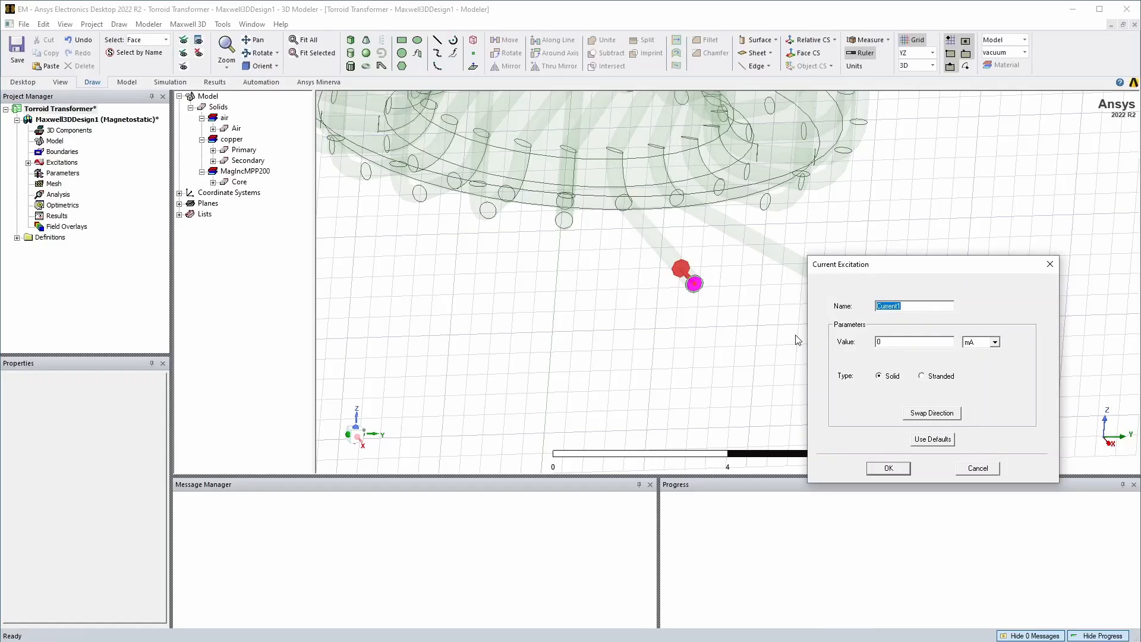
Step: Reverse the lower lead's current direction, name the excitation Primary_N, set it to 1 A and create it
{"action": "left_click", "coordinate": [931, 414]}
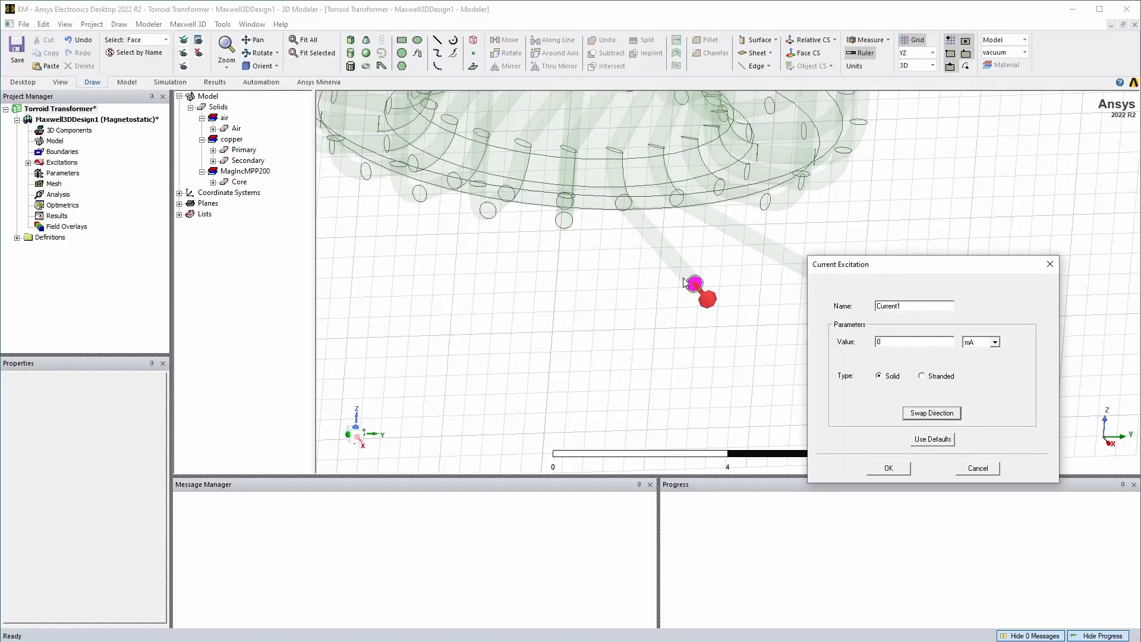
{"action": "left_click_drag", "start_coordinate": [918, 306], "coordinate": [842, 302]}
{"action": "type", "text": "Primary_N"}
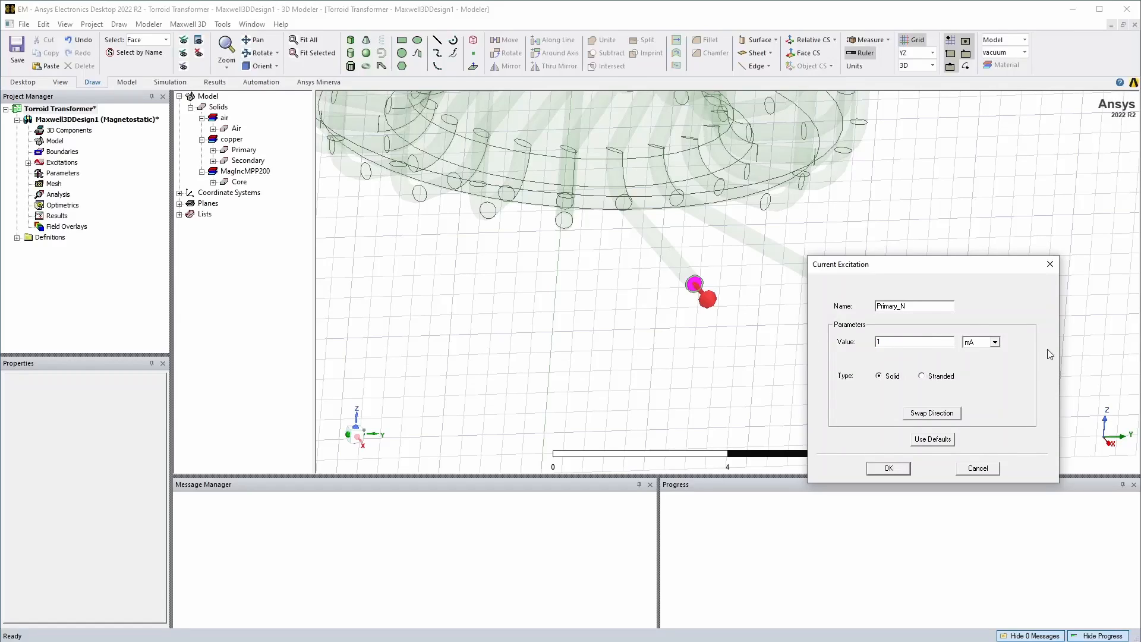
{"action": "left_click", "coordinate": [969, 343]}
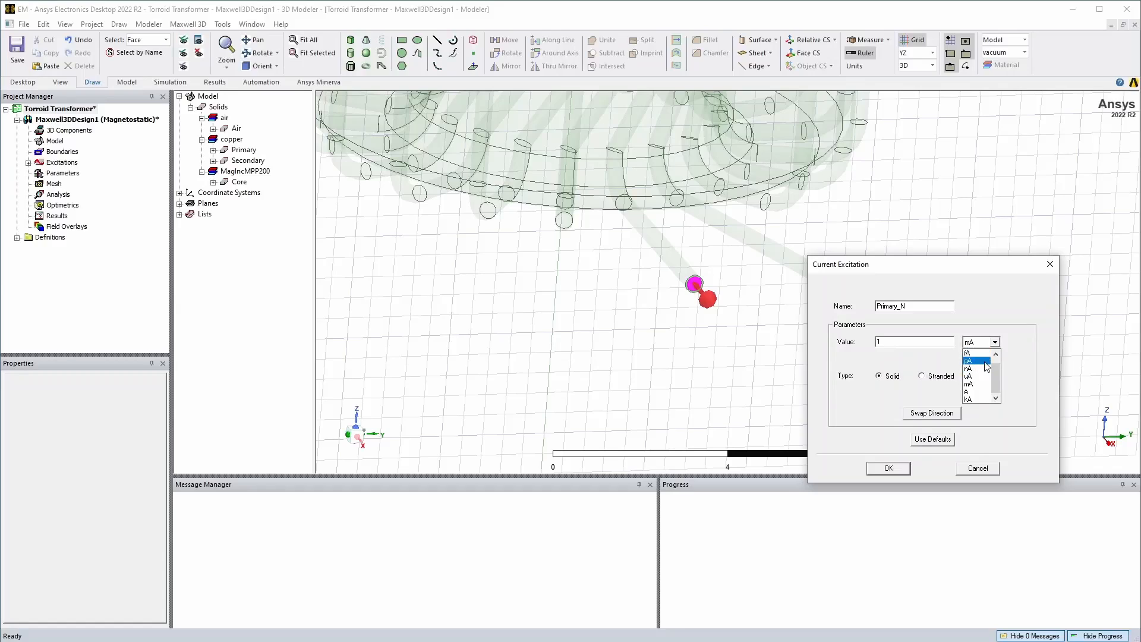
{"action": "left_click", "coordinate": [977, 392]}
{"action": "left_click", "coordinate": [891, 471]}
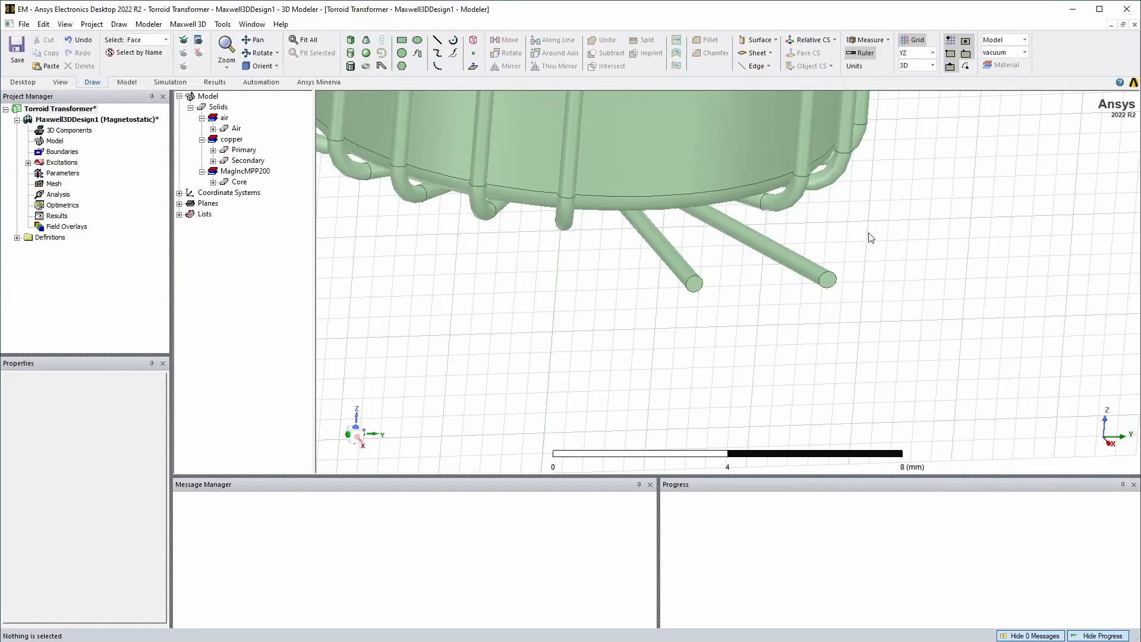
Step: Assign a matrix parameter named Primary that includes the Primary_P source
{"action": "left_click", "coordinate": [28, 163]}
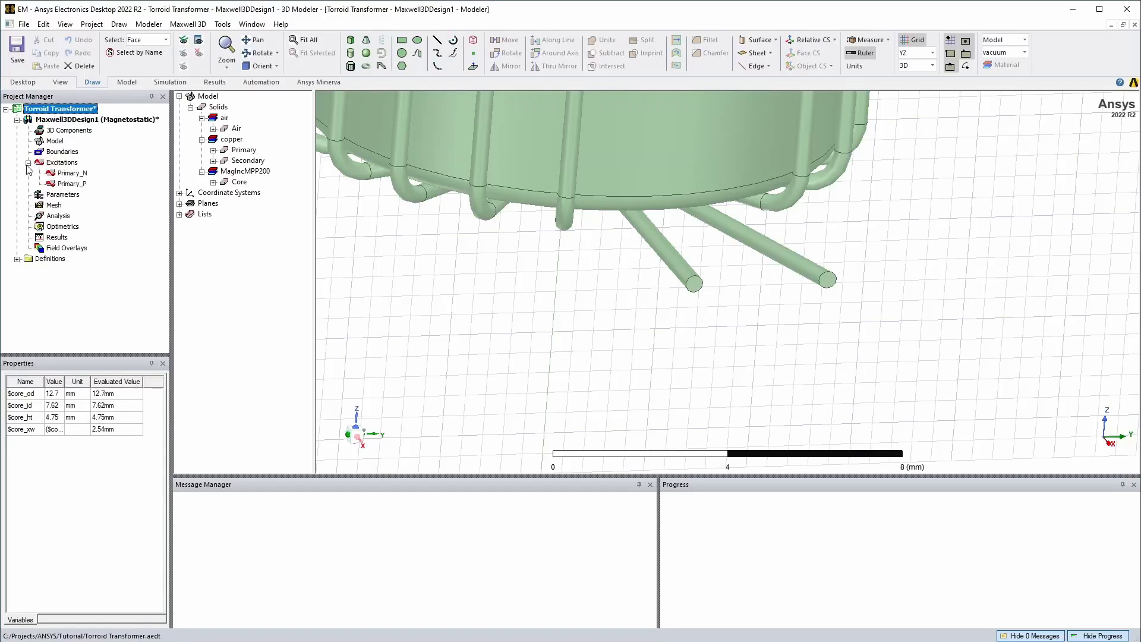
{"action": "right_click", "coordinate": [59, 195]}
{"action": "mouse_move", "coordinate": [151, 203]}
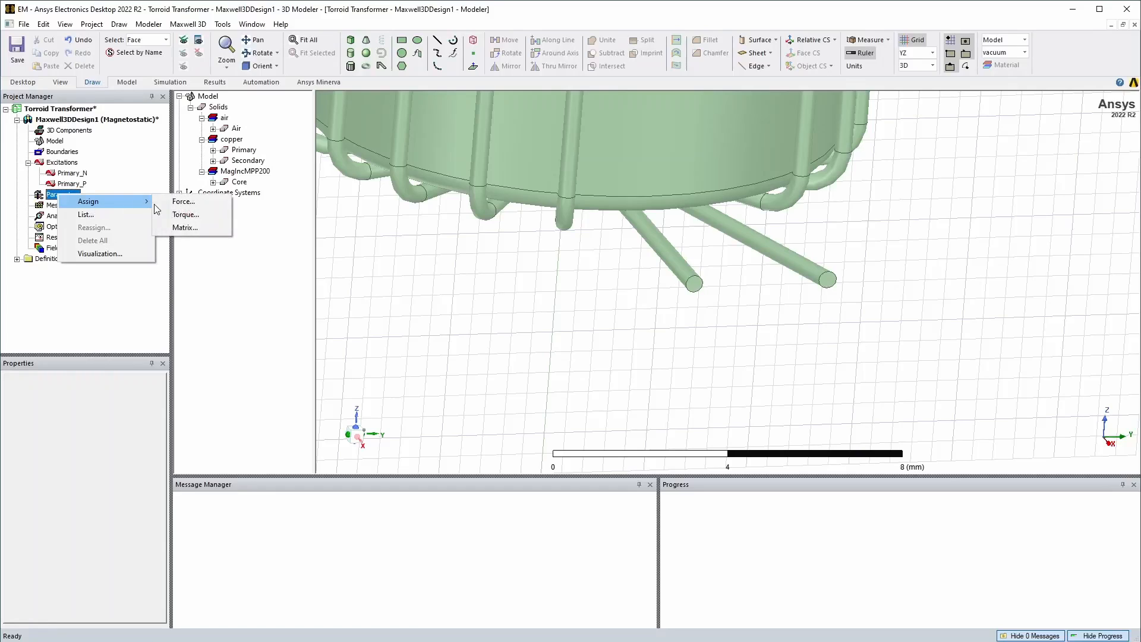
{"action": "left_click", "coordinate": [186, 227]}
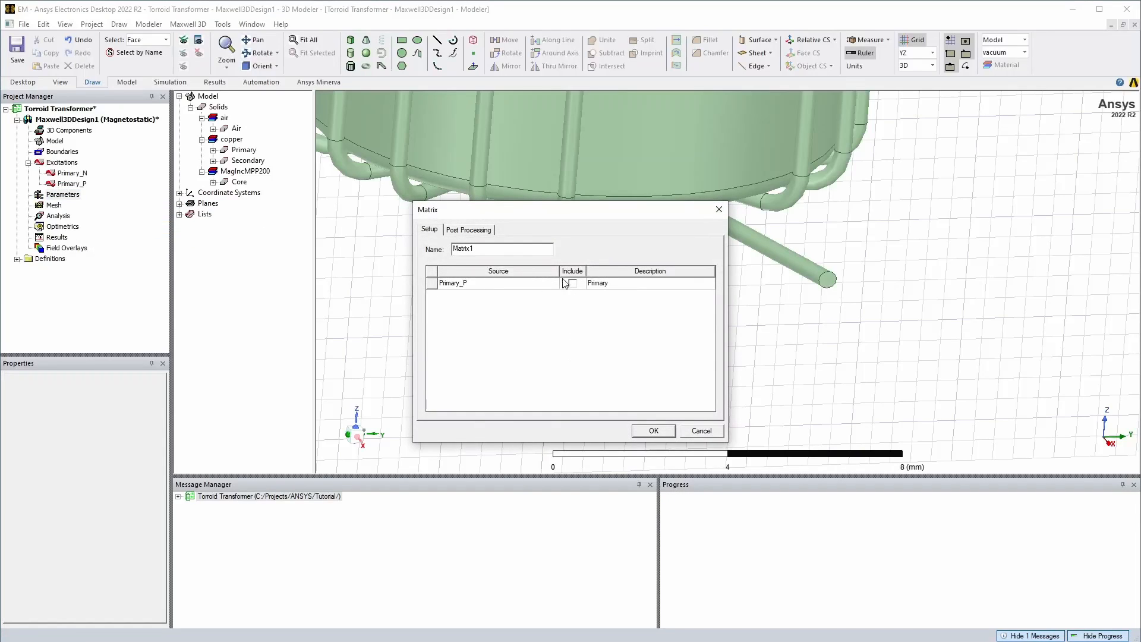
{"action": "left_click", "coordinate": [573, 284]}
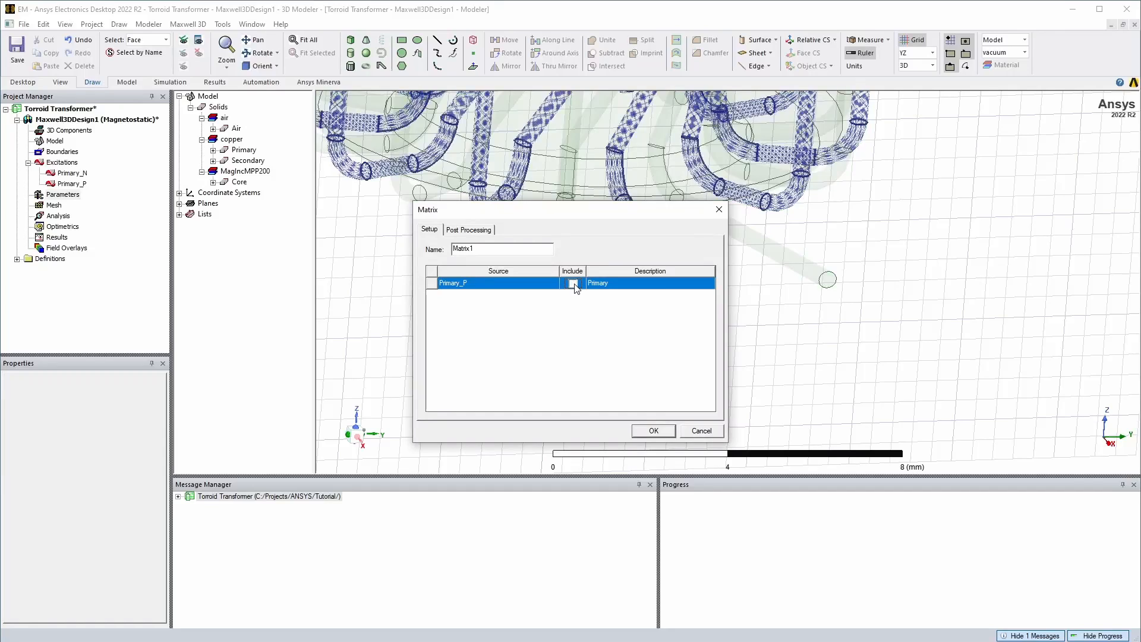
{"action": "left_click", "coordinate": [573, 284]}
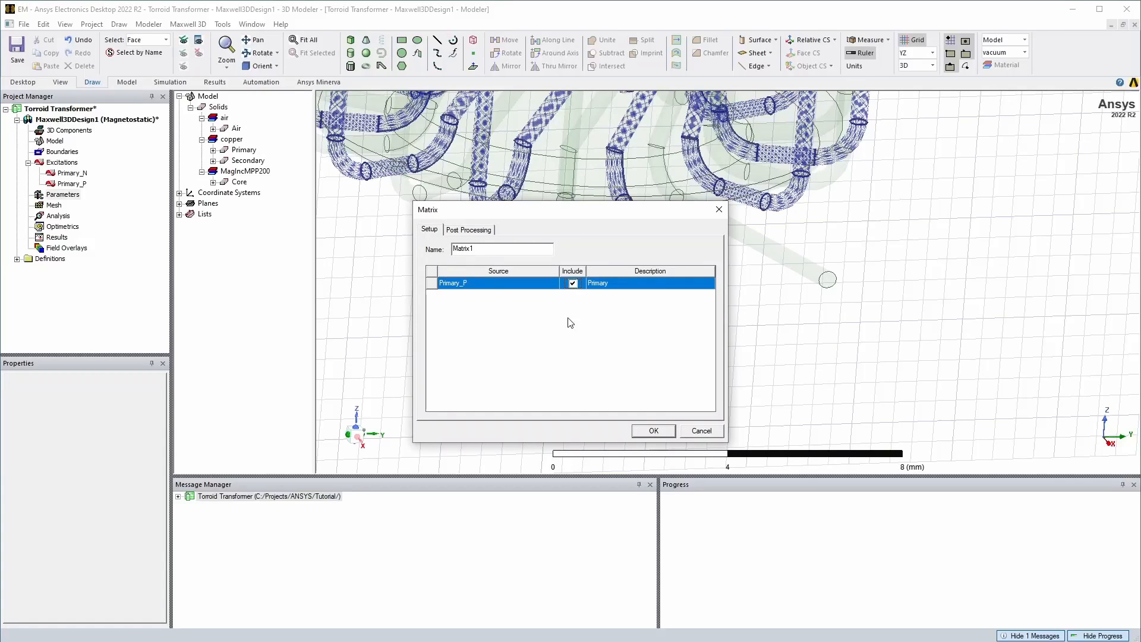
{"action": "double_click", "coordinate": [498, 252]}
{"action": "type", "text": "Primary"}
{"action": "left_click", "coordinate": [654, 434]}
Step: Expand the Parameters branch of the project tree and save the project
{"action": "left_click_drag", "start_coordinate": [464, 236], "coordinate": [473, 399], "text": "shift"}
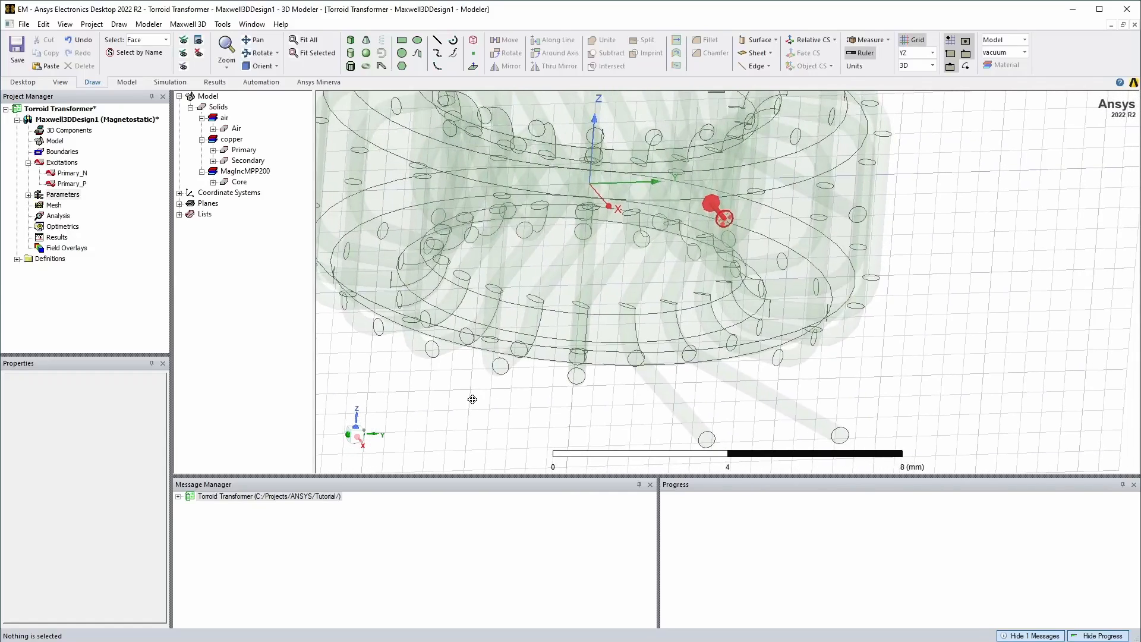
{"action": "scroll", "coordinate": [474, 372], "scroll_direction": "down", "scroll_amount": 2}
{"action": "left_click", "coordinate": [29, 195]}
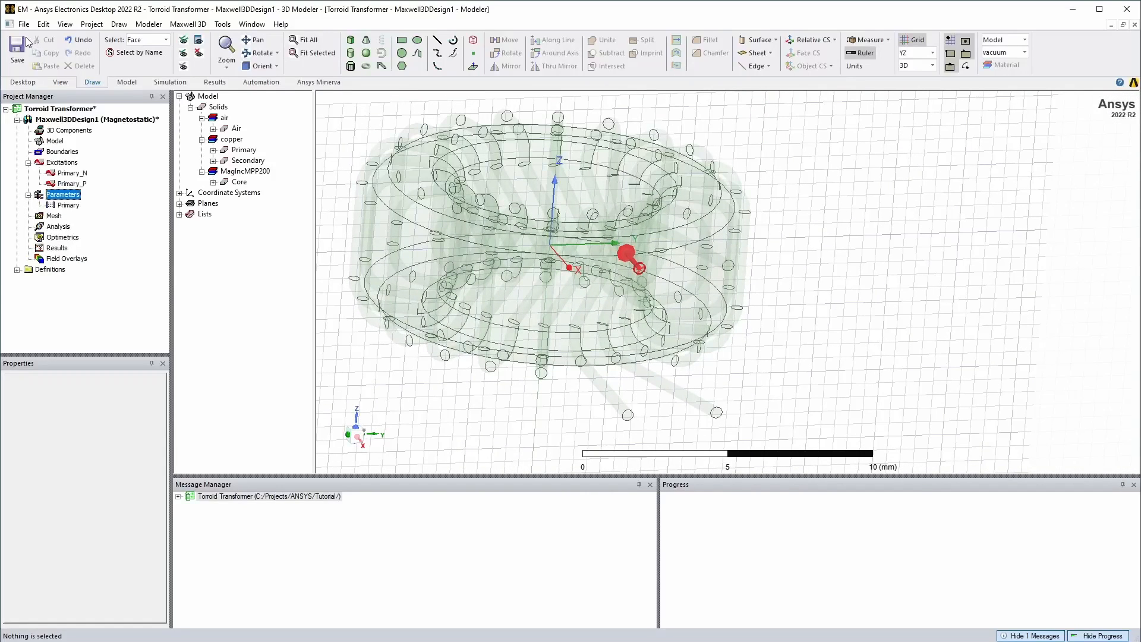
{"action": "left_click", "coordinate": [19, 45]}
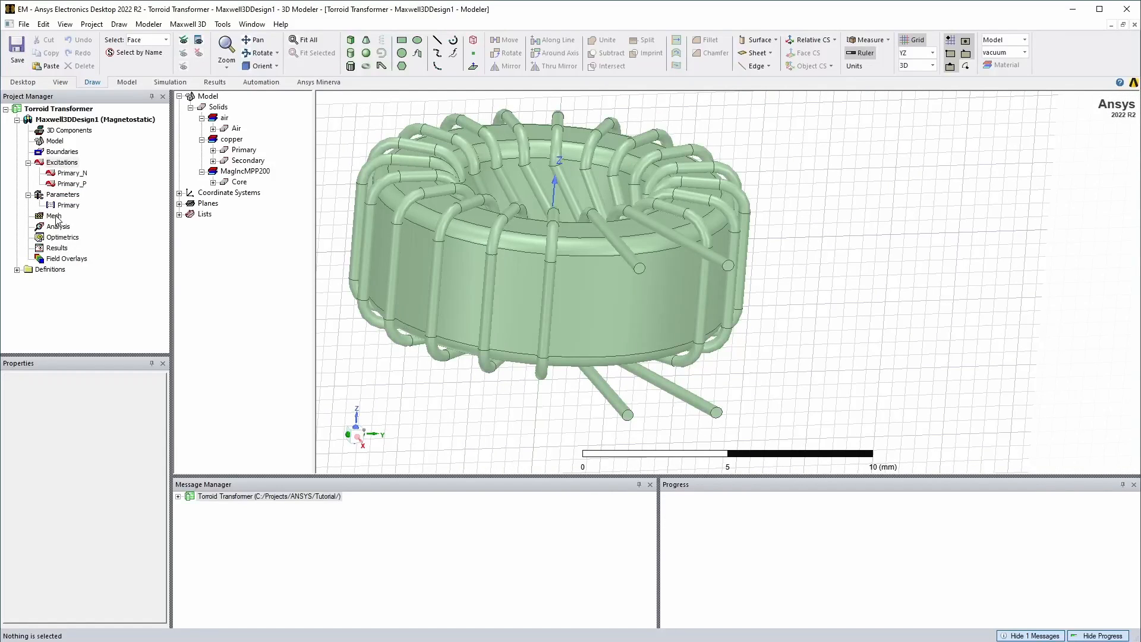
Step: Add a solution setup named Setup1 to the analysis with a maximum of 10 passes and 1 percent error
{"action": "left_click", "coordinate": [55, 227]}
{"action": "right_click", "coordinate": [54, 228]}
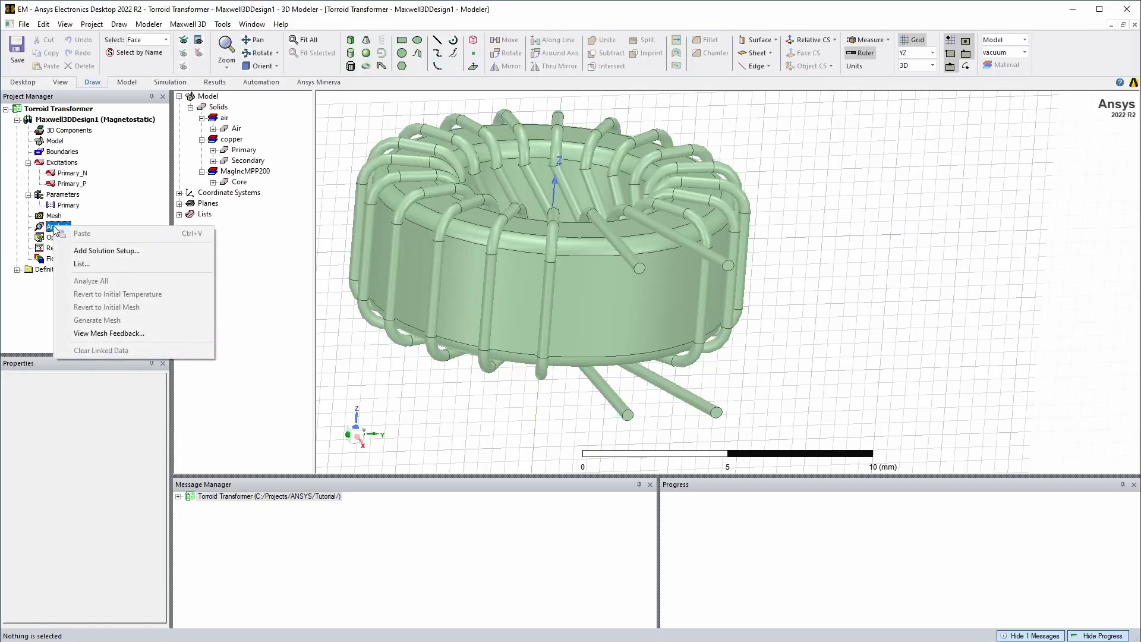
{"action": "left_click", "coordinate": [100, 250]}
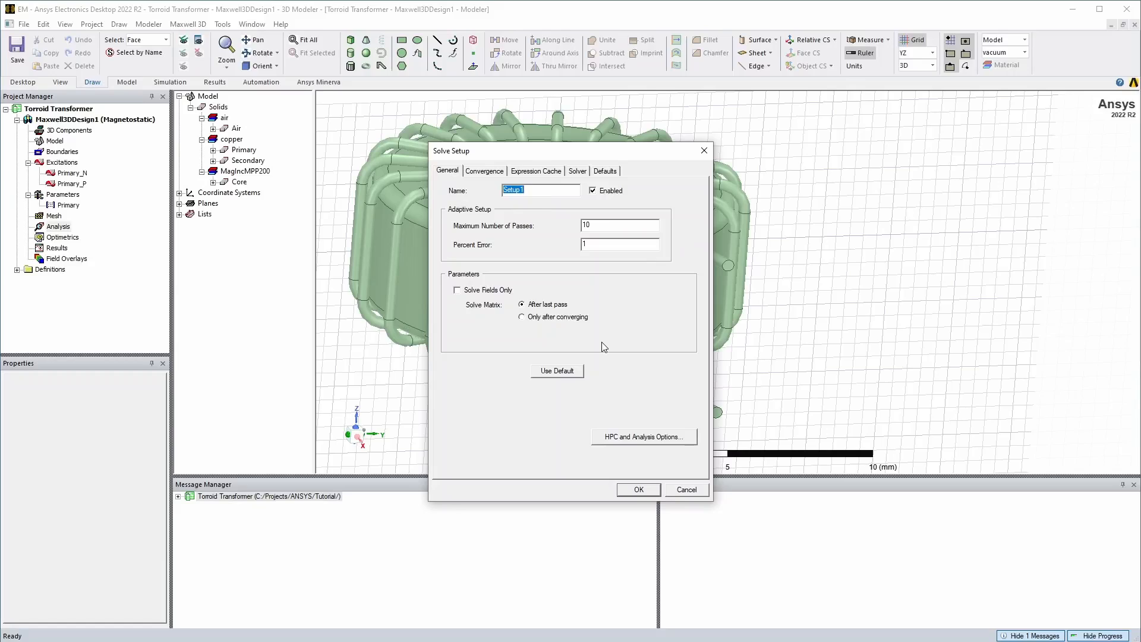
{"action": "left_click", "coordinate": [643, 493]}
{"action": "left_click", "coordinate": [28, 227]}
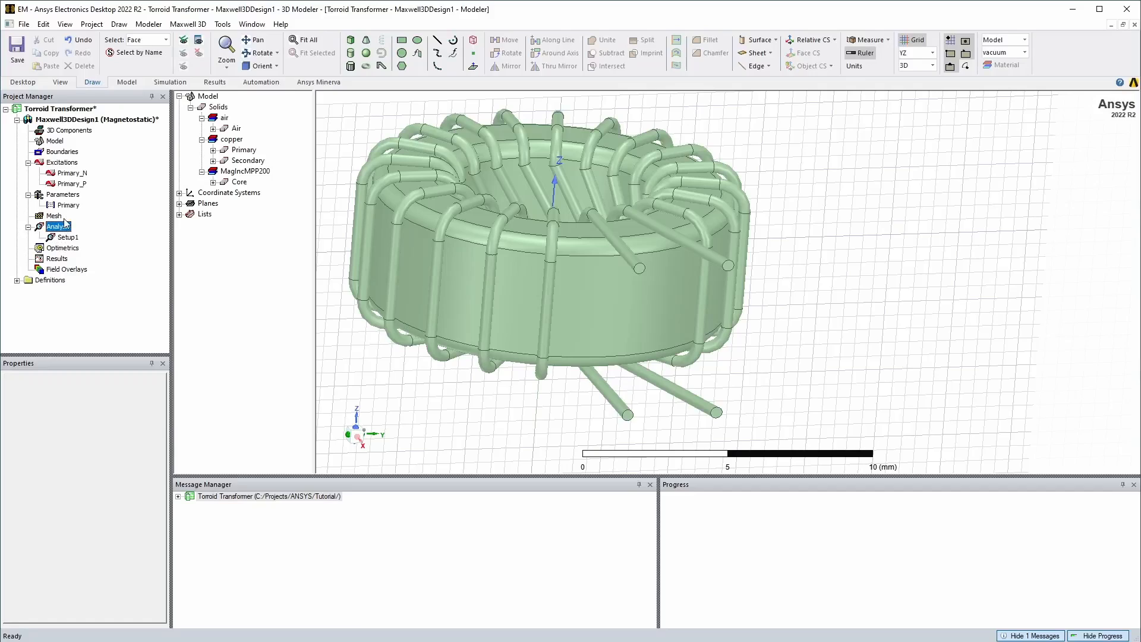
Step: Save the project and generate the initial mesh for the analysis
{"action": "left_click", "coordinate": [54, 217]}
{"action": "left_click", "coordinate": [17, 52]}
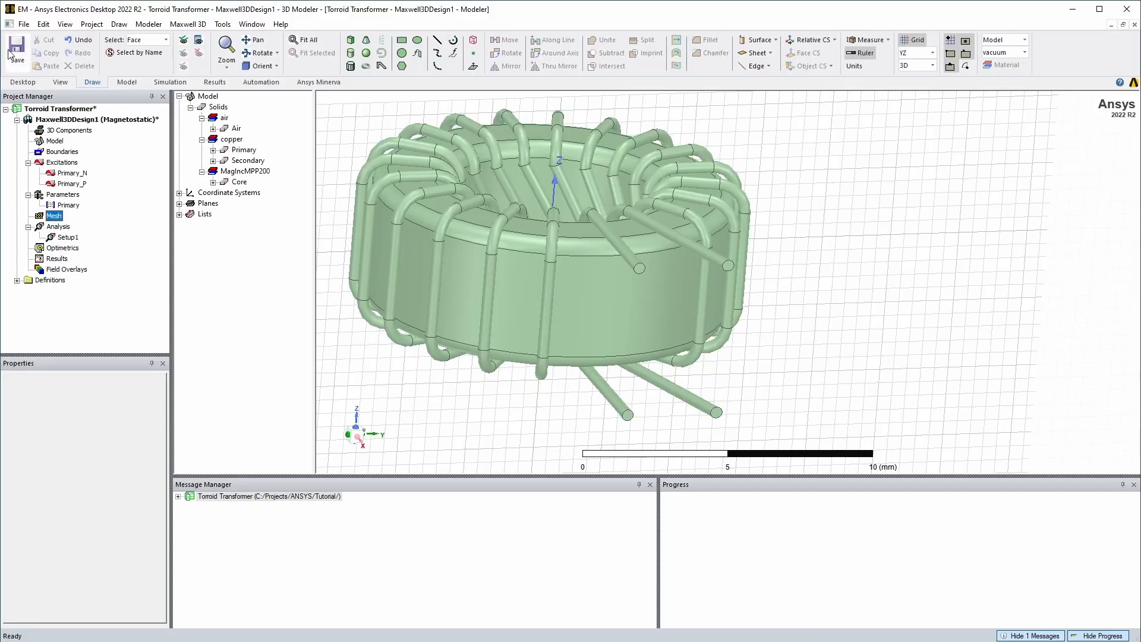
{"action": "left_click", "coordinate": [50, 216]}
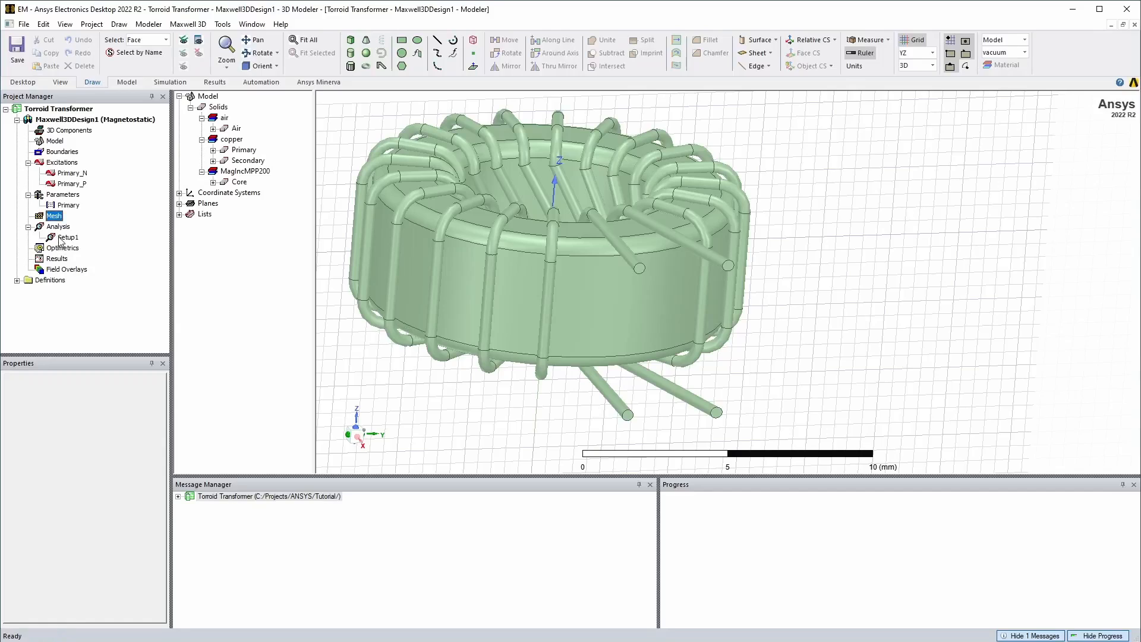
{"action": "right_click", "coordinate": [46, 229]}
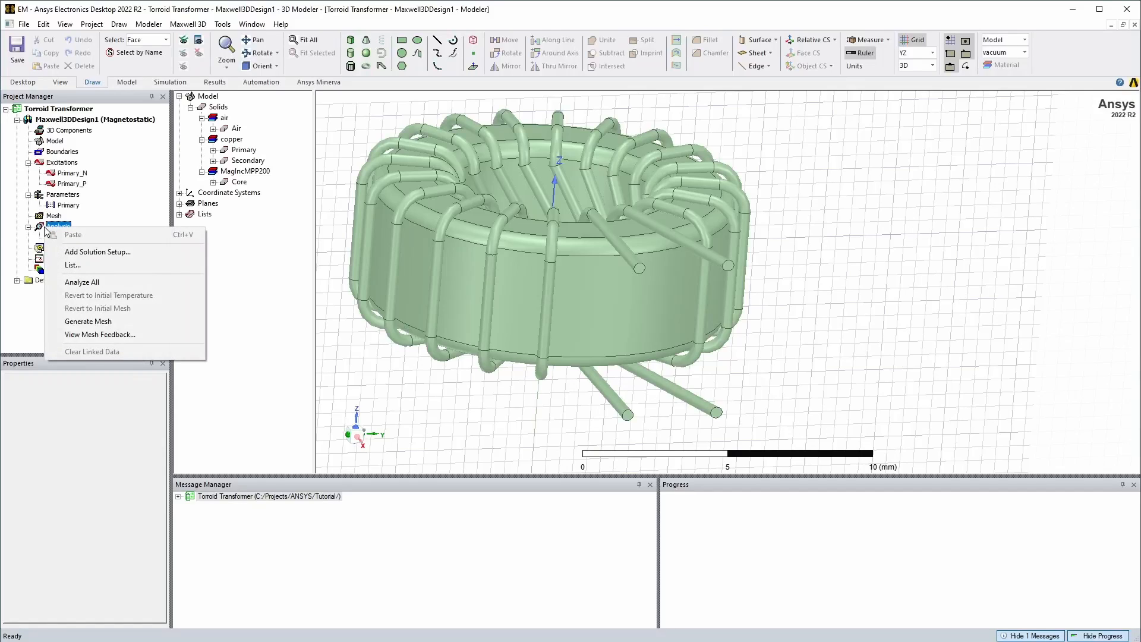
{"action": "left_click", "coordinate": [103, 323]}
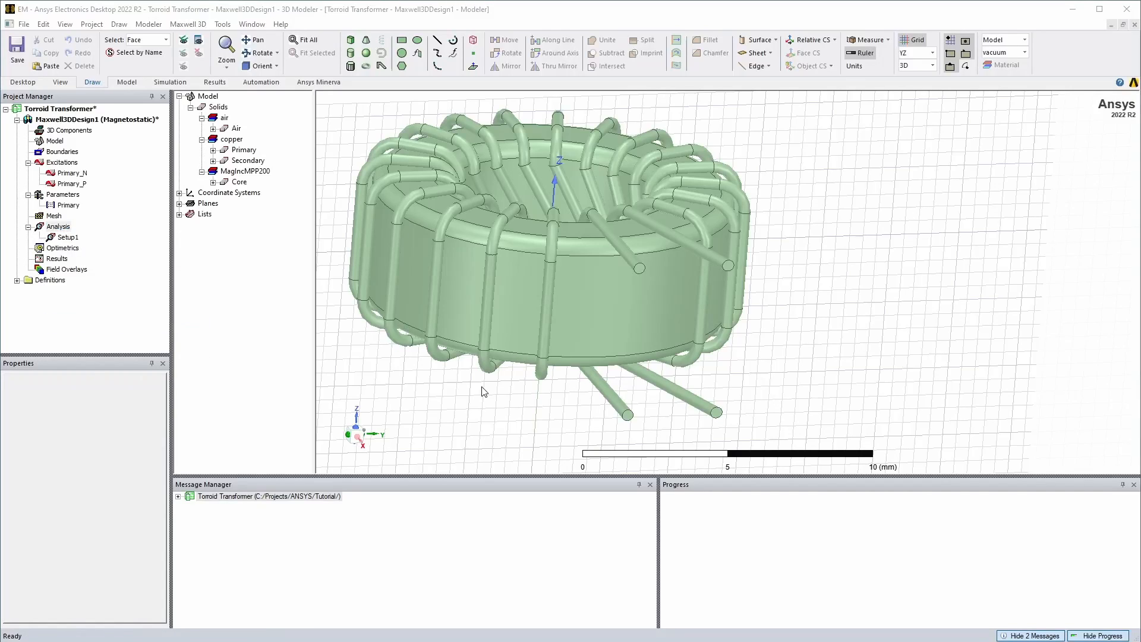
Step: Examine Setup1's mesh statistics per object, including the tetrahedra counts, and the meshing profile
{"action": "right_click", "coordinate": [64, 229]}
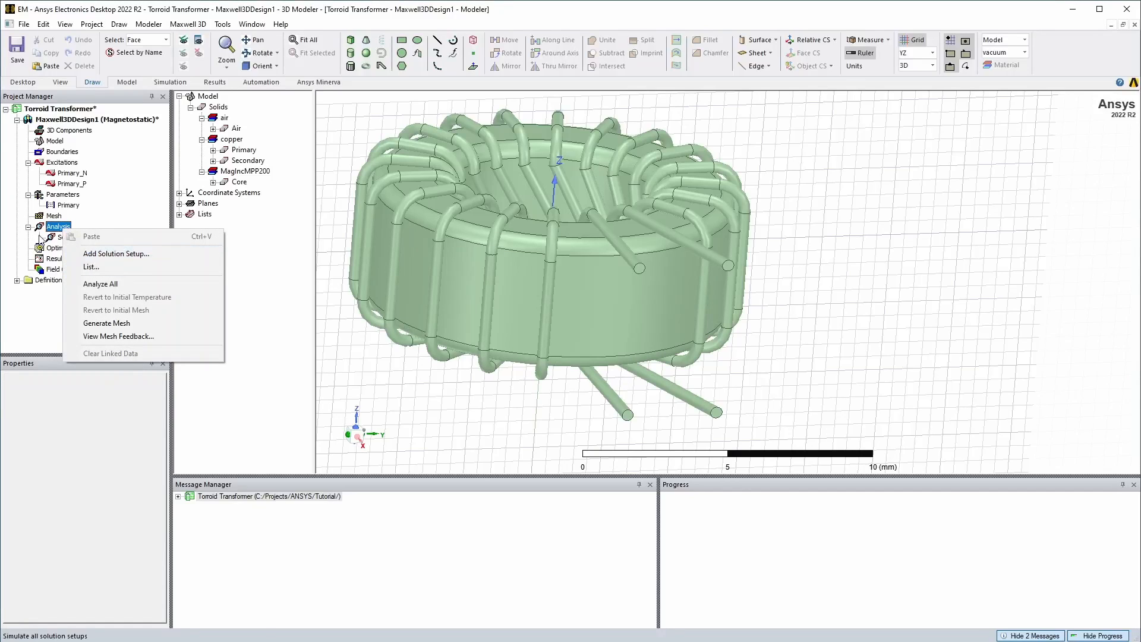
{"action": "left_click", "coordinate": [52, 236]}
{"action": "right_click", "coordinate": [52, 238]}
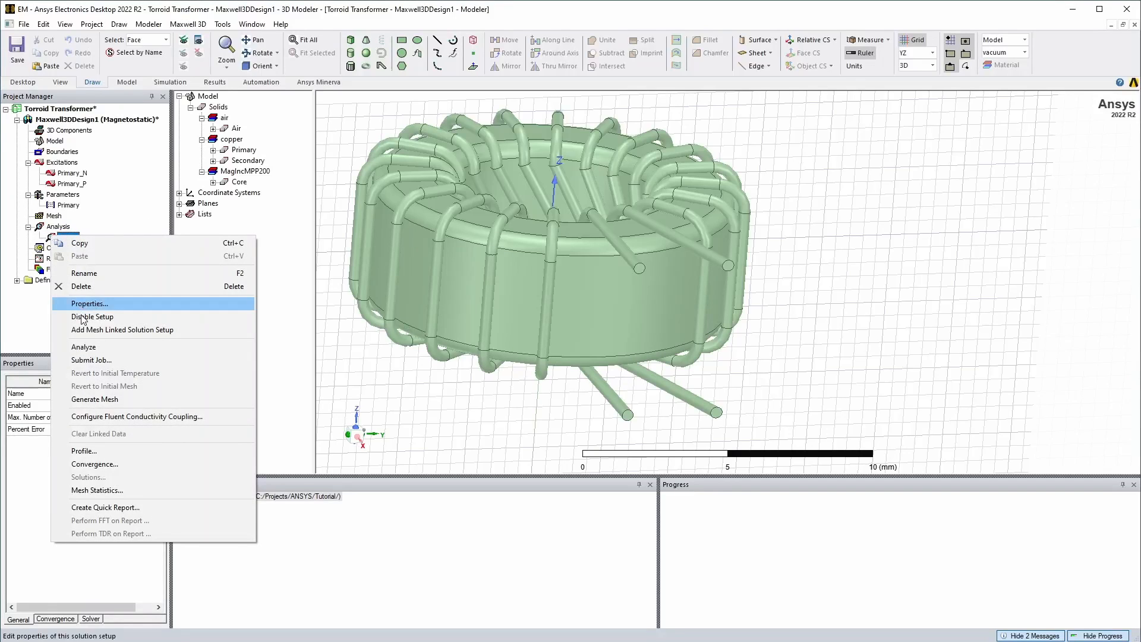
{"action": "left_click", "coordinate": [145, 491]}
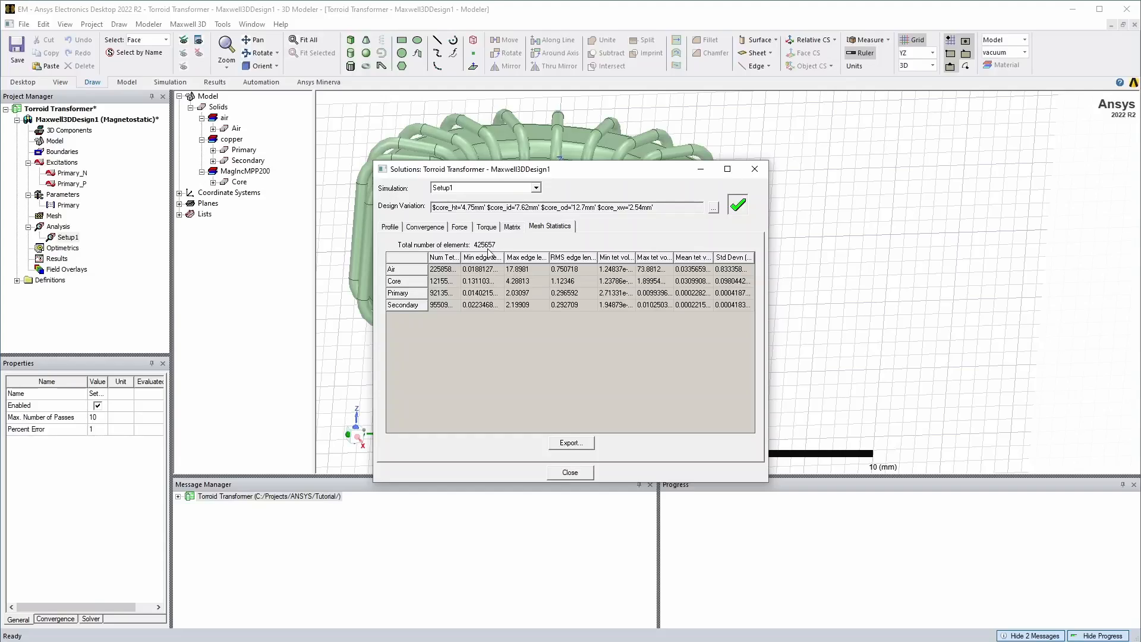
{"action": "left_click_drag", "start_coordinate": [461, 257], "coordinate": [487, 257]}
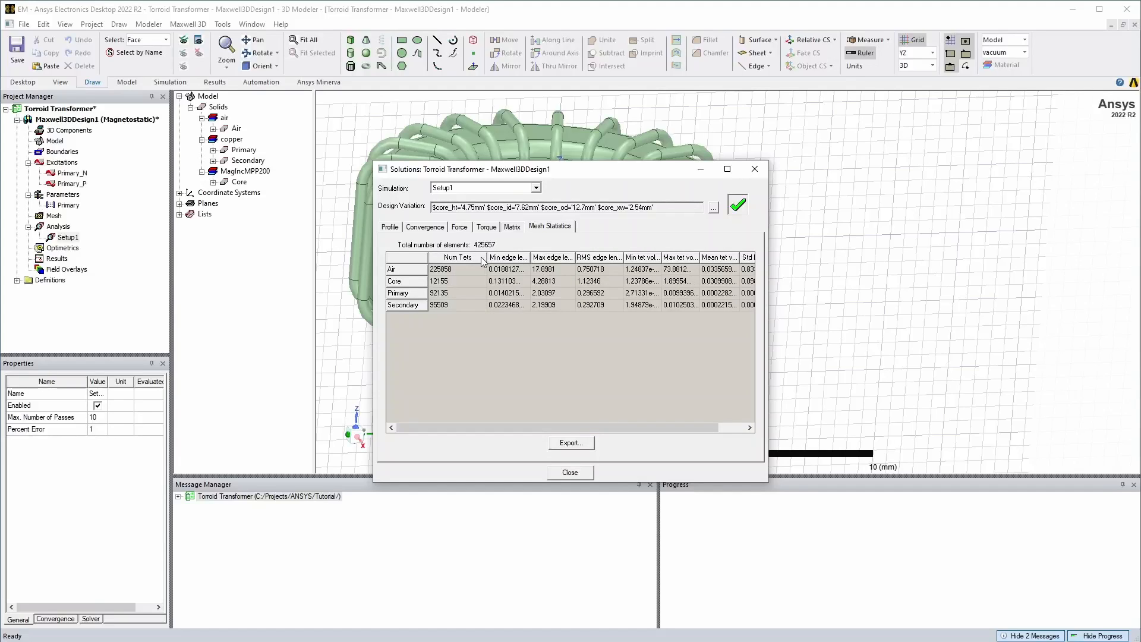
{"action": "left_click", "coordinate": [391, 229]}
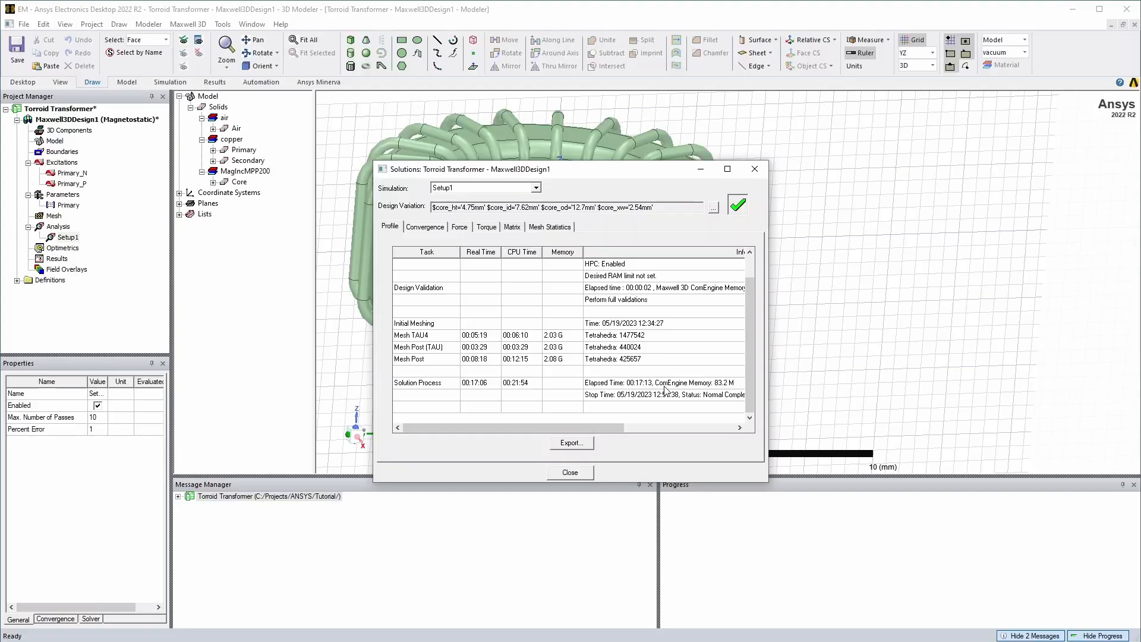
{"action": "left_click", "coordinate": [569, 473]}
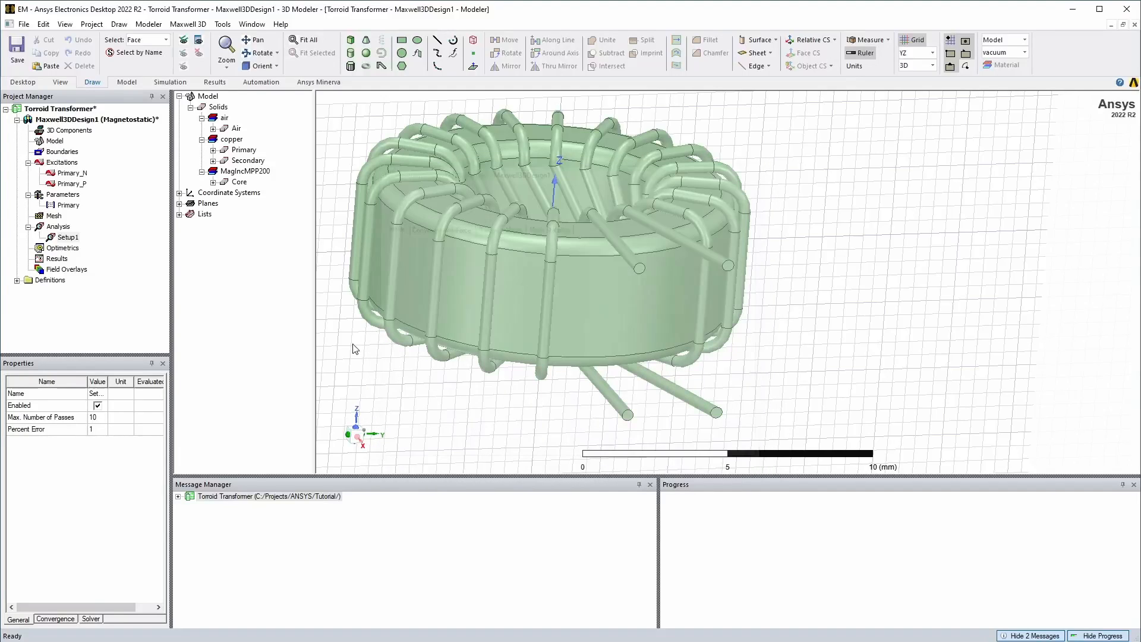
Step: Try to plot the mesh as a field overlay without any geometry selected
{"action": "right_click", "coordinate": [52, 271]}
{"action": "left_click", "coordinate": [90, 289]}
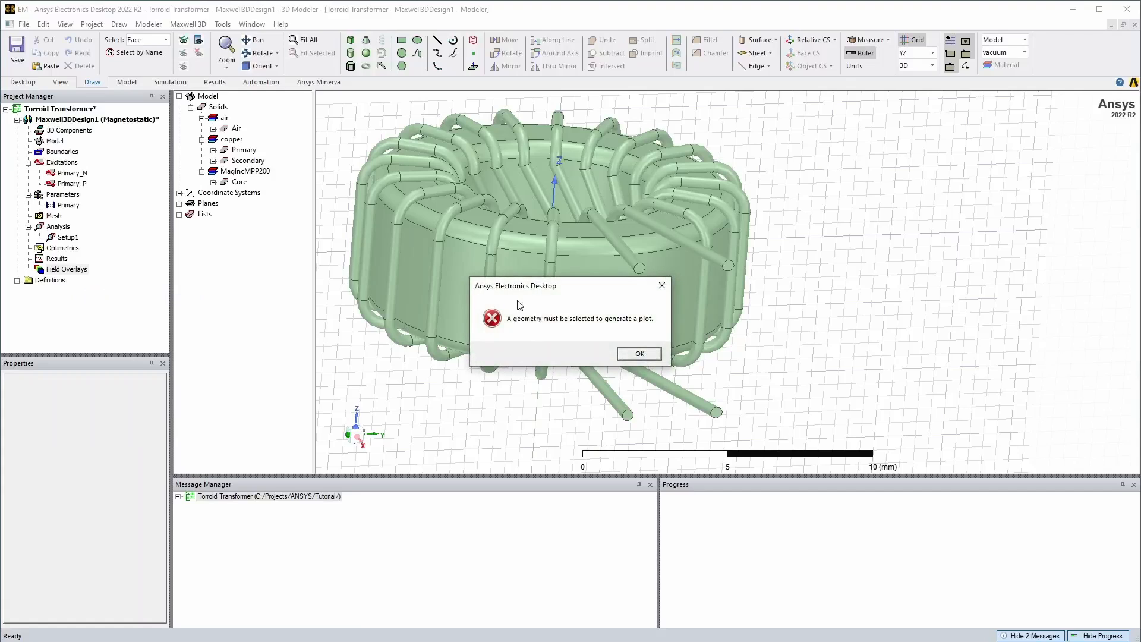
{"action": "left_click", "coordinate": [638, 354]}
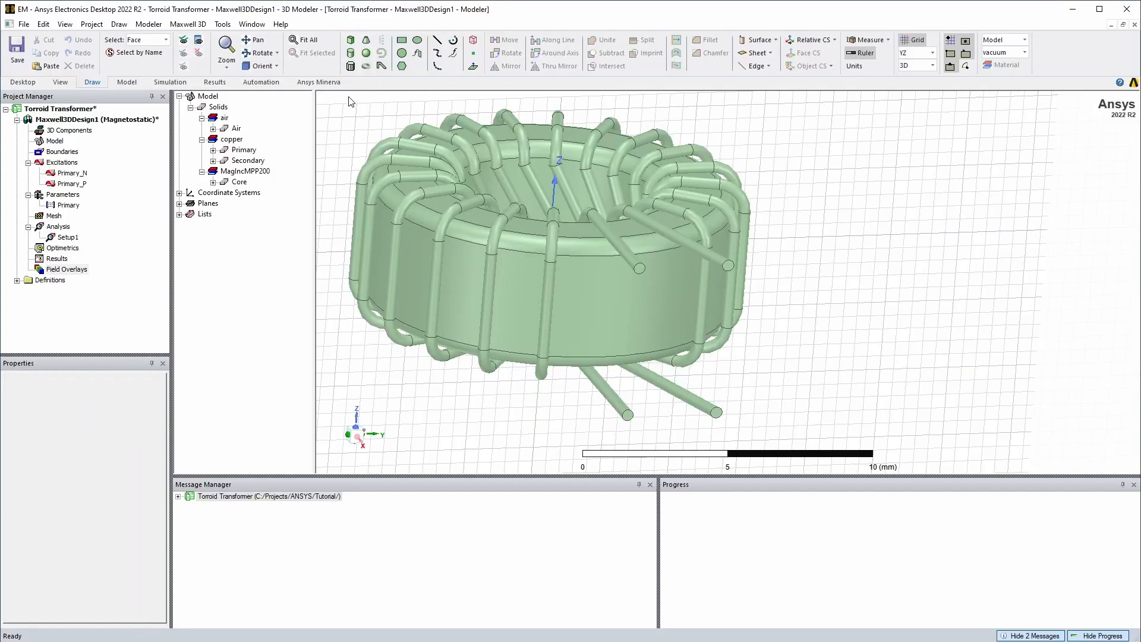
Step: Plot the mesh on the faces of the whole transformer, selected together with a window around the model
{"action": "left_click_drag", "start_coordinate": [354, 111], "coordinate": [779, 427]}
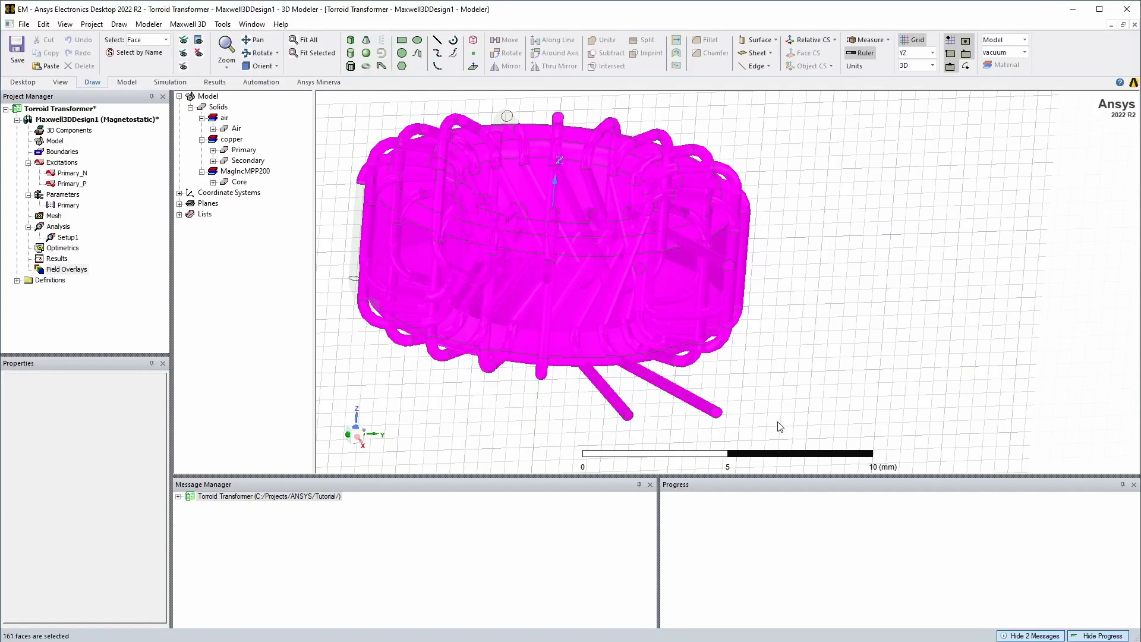
{"action": "right_click", "coordinate": [59, 271]}
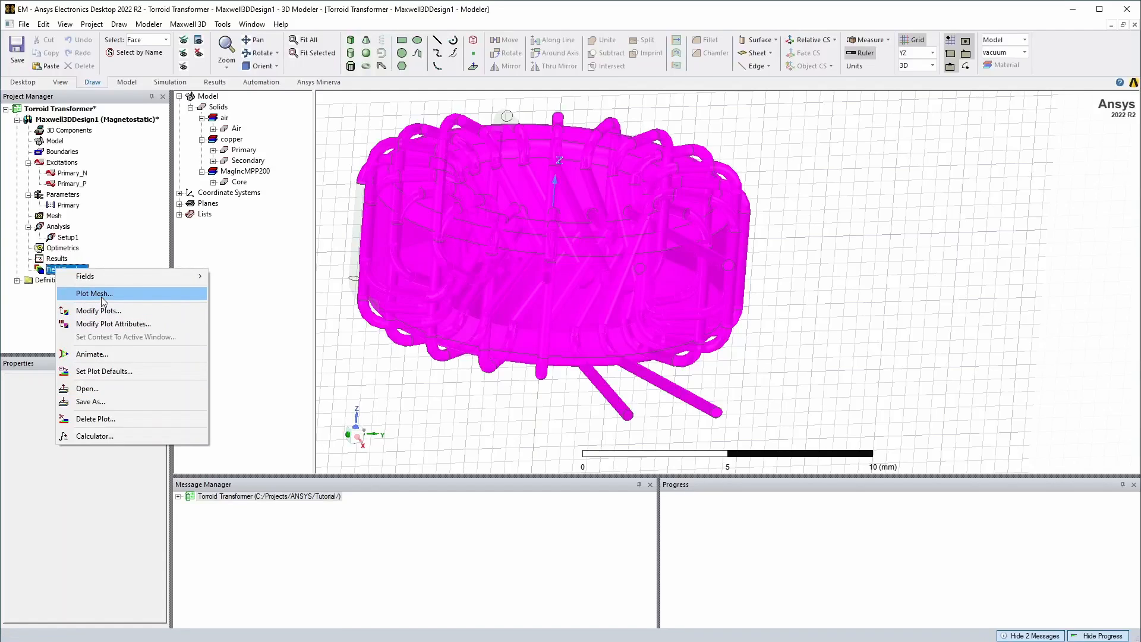
{"action": "left_click", "coordinate": [94, 293]}
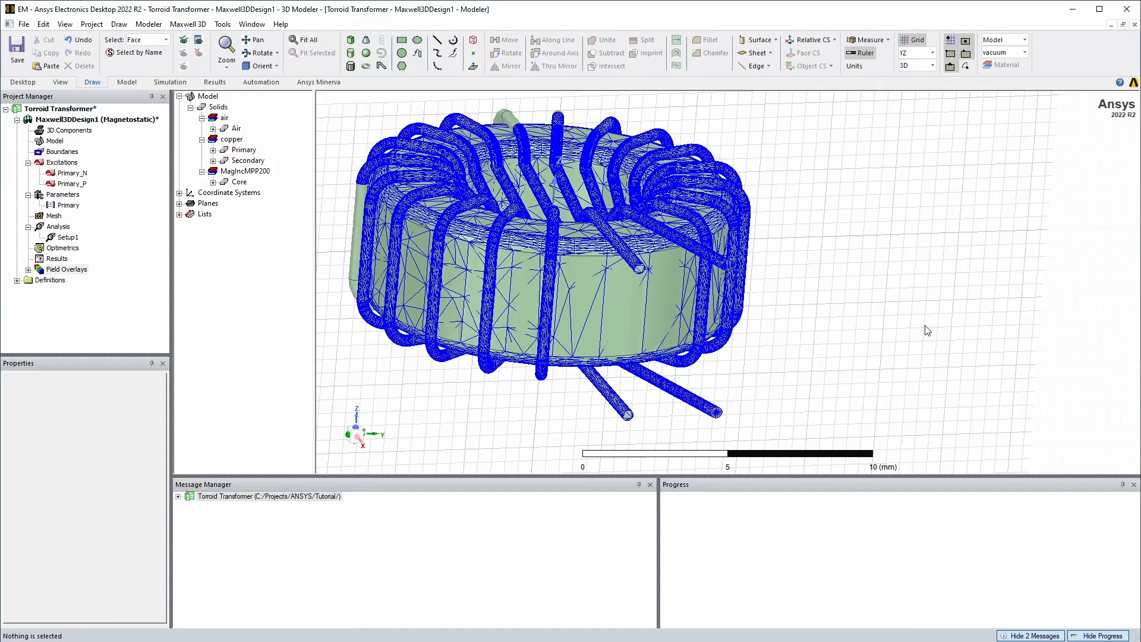
Step: Hide the Primary, Secondary and Core solids in the active view and examine the plotted mesh on the windings and core
{"action": "left_click", "coordinate": [240, 151]}
{"action": "left_click", "coordinate": [245, 162], "text": "ctrl"}
{"action": "left_click", "coordinate": [238, 183], "text": "ctrl"}
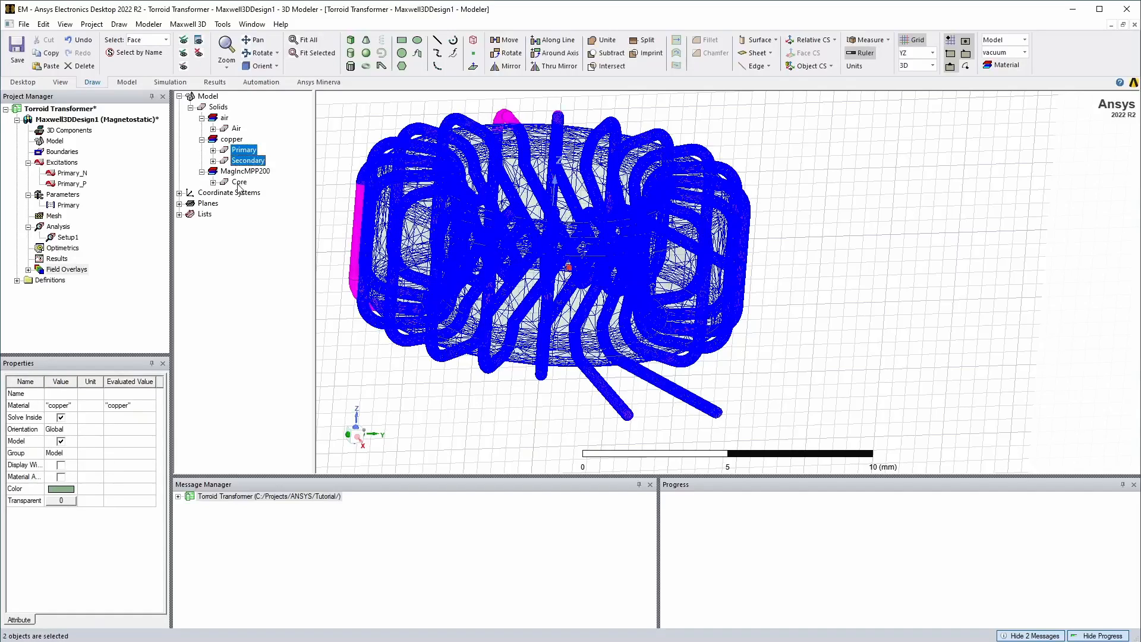
{"action": "right_click", "coordinate": [244, 156]}
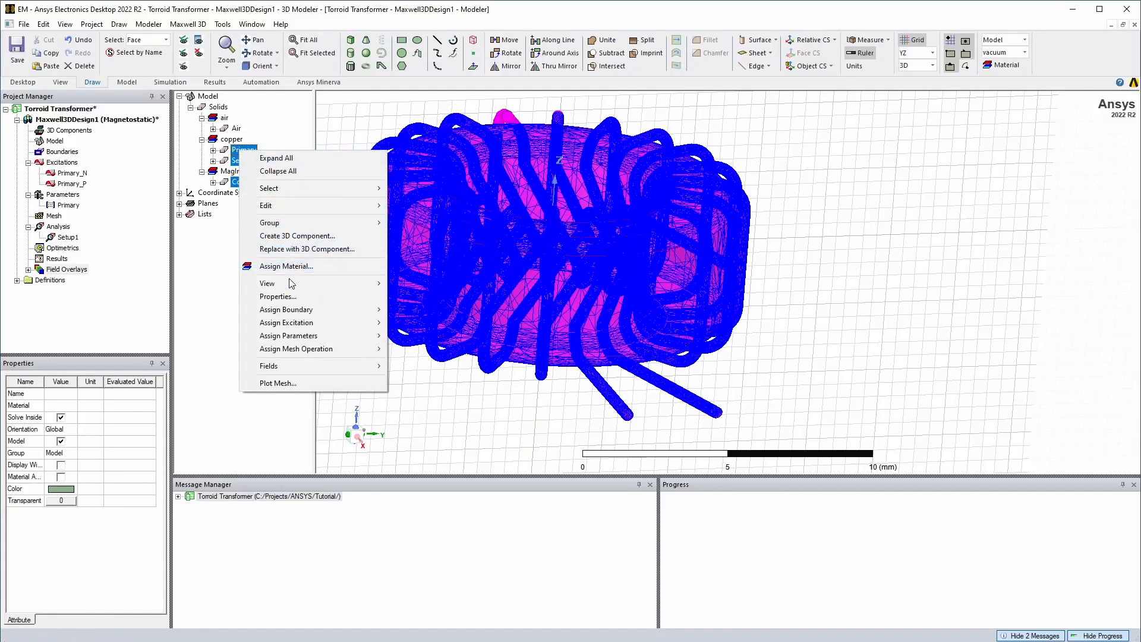
{"action": "mouse_move", "coordinate": [291, 284]}
{"action": "left_click", "coordinate": [457, 302]}
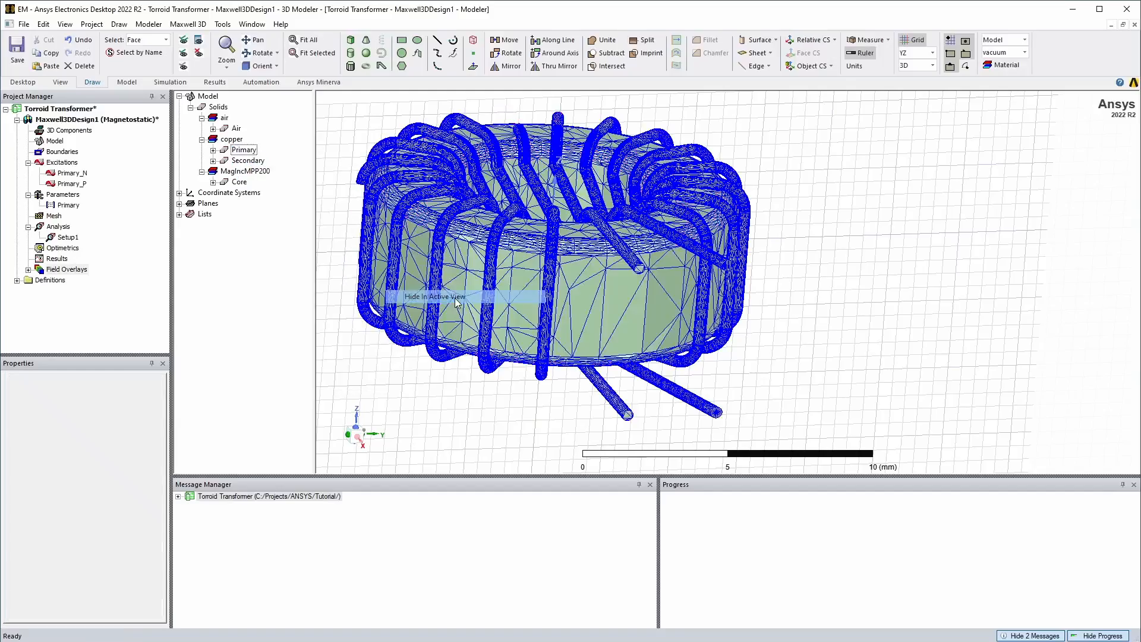
{"action": "scroll", "coordinate": [586, 269], "scroll_direction": "up", "scroll_amount": 3}
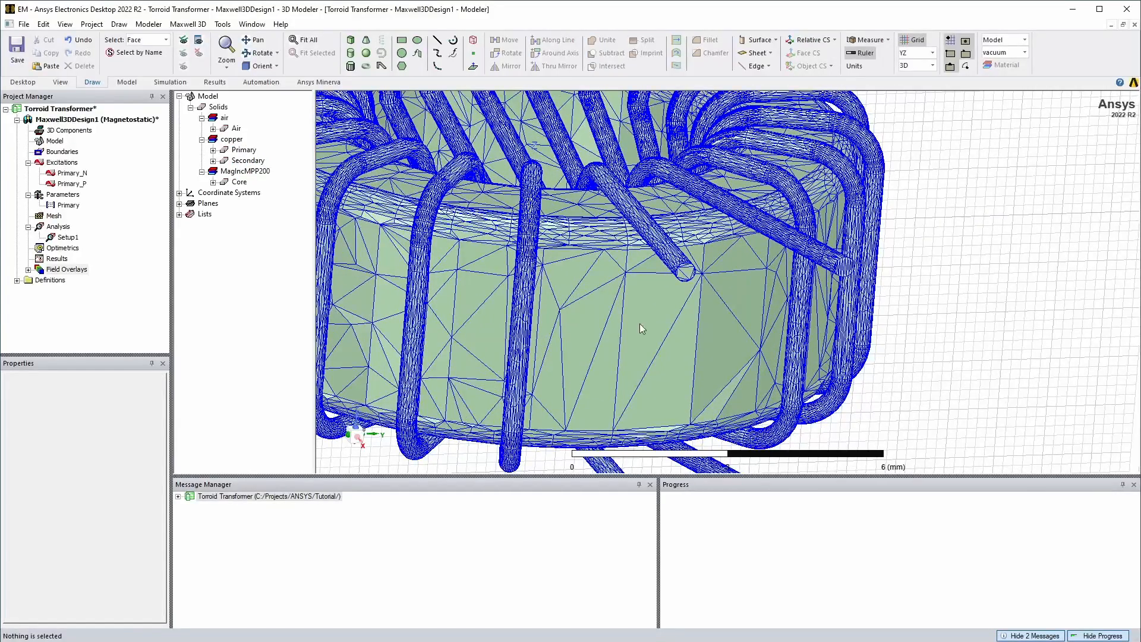
{"action": "left_click_drag", "start_coordinate": [639, 323], "coordinate": [708, 218], "text": "alt"}
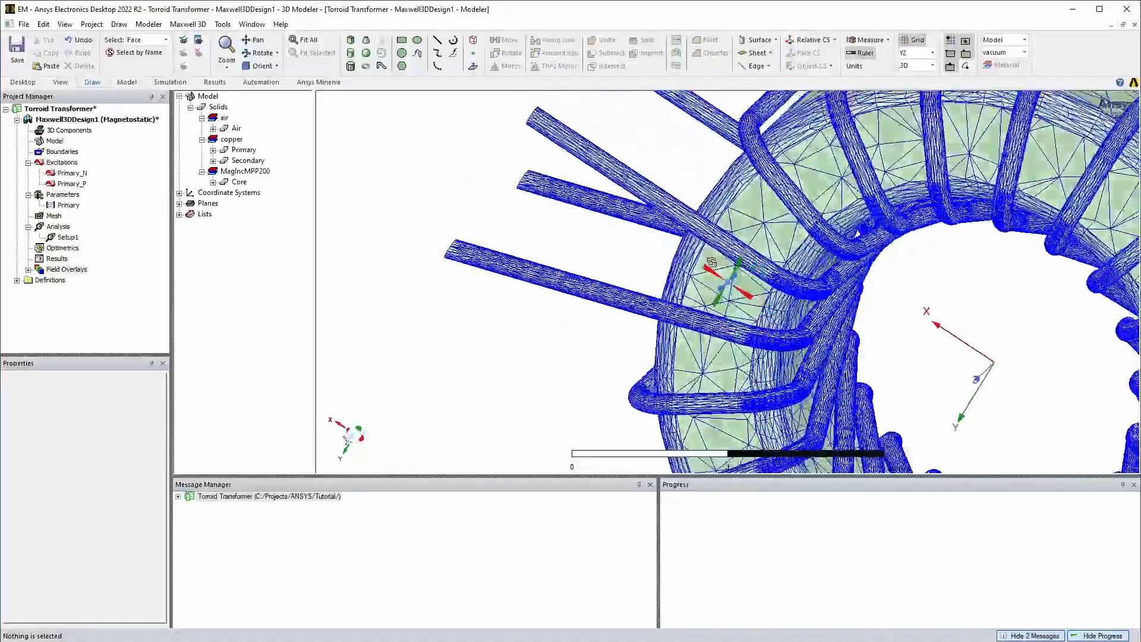
{"action": "left_click_drag", "start_coordinate": [776, 268], "coordinate": [799, 309]}
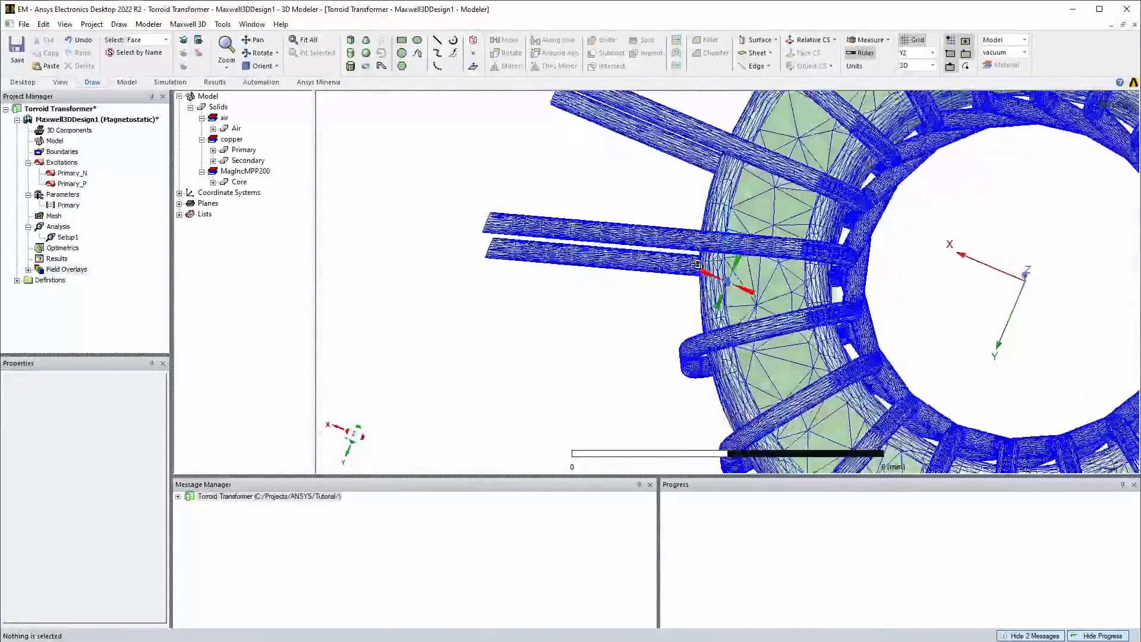
{"action": "scroll", "coordinate": [844, 322], "scroll_direction": "up", "scroll_amount": 2}
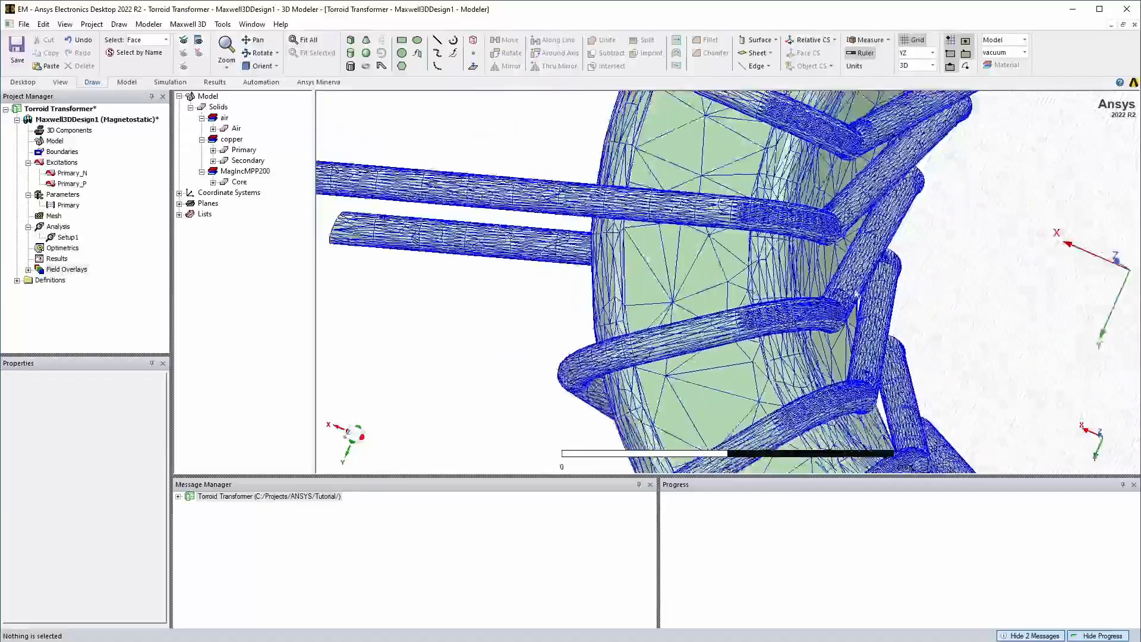
{"action": "middle_click_drag", "start_coordinate": [859, 378], "coordinate": [853, 354]}
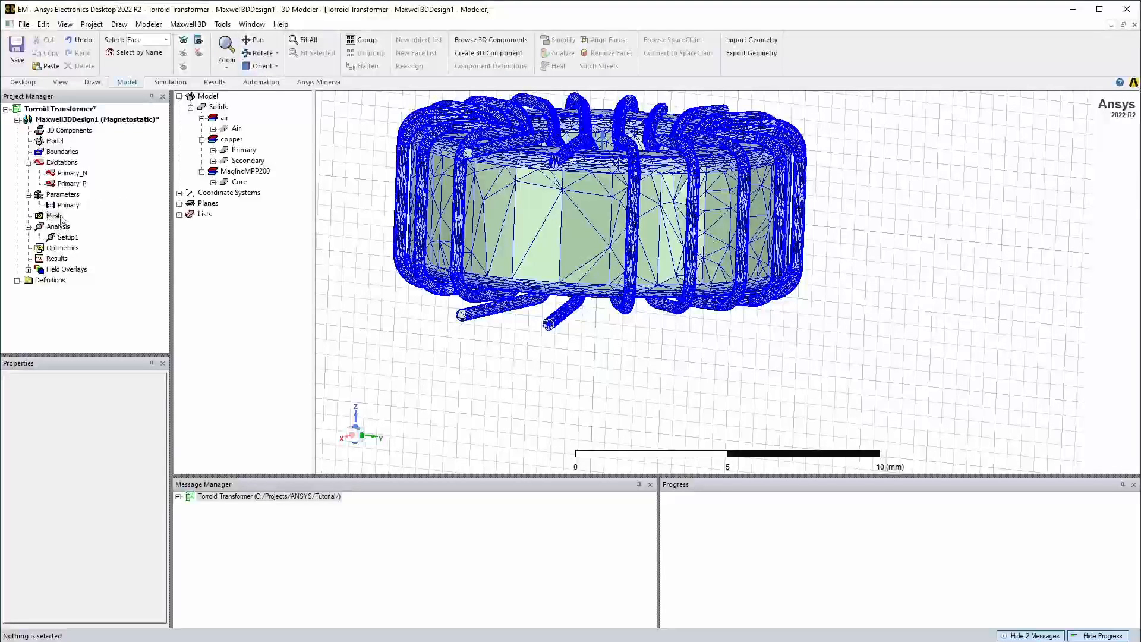
Step: Set the selection mode to Object
{"action": "left_click", "coordinate": [158, 41]}
{"action": "left_click", "coordinate": [148, 77]}
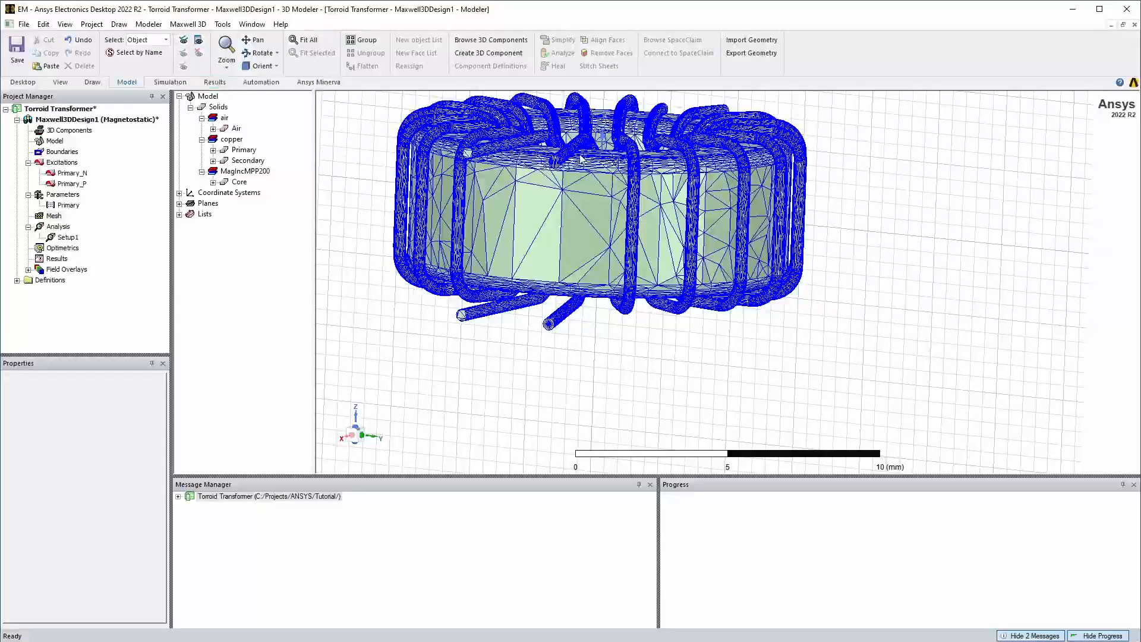
{"action": "left_click", "coordinate": [235, 128]}
{"action": "left_click", "coordinate": [231, 139], "text": "ctrl"}
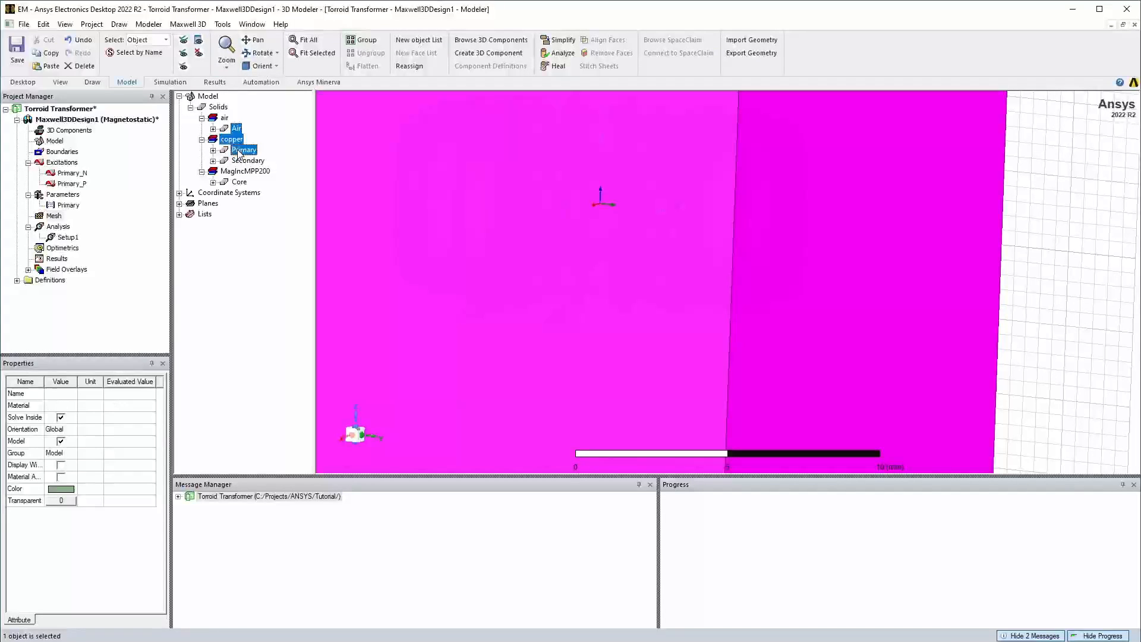
{"action": "right_click", "coordinate": [238, 162]}
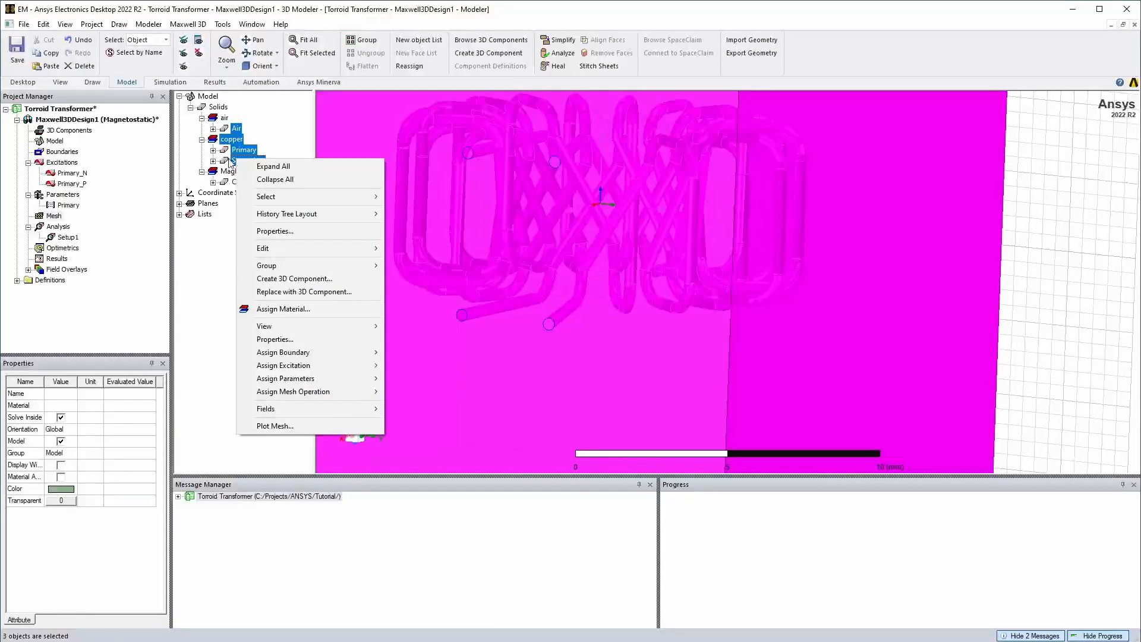
{"action": "left_click", "coordinate": [229, 160]}
Step: Show the Primary, Secondary and Core solids again in the active view
{"action": "left_click", "coordinate": [237, 151]}
{"action": "left_click", "coordinate": [238, 161], "text": "ctrl"}
{"action": "left_click", "coordinate": [239, 181], "text": "ctrl"}
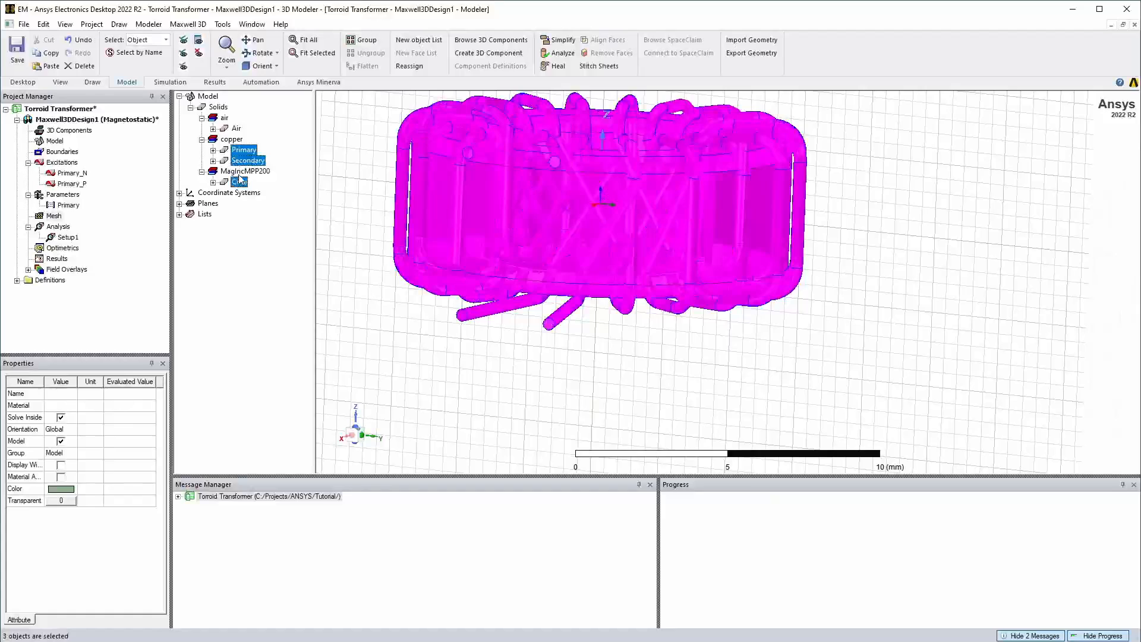
{"action": "right_click", "coordinate": [240, 158]}
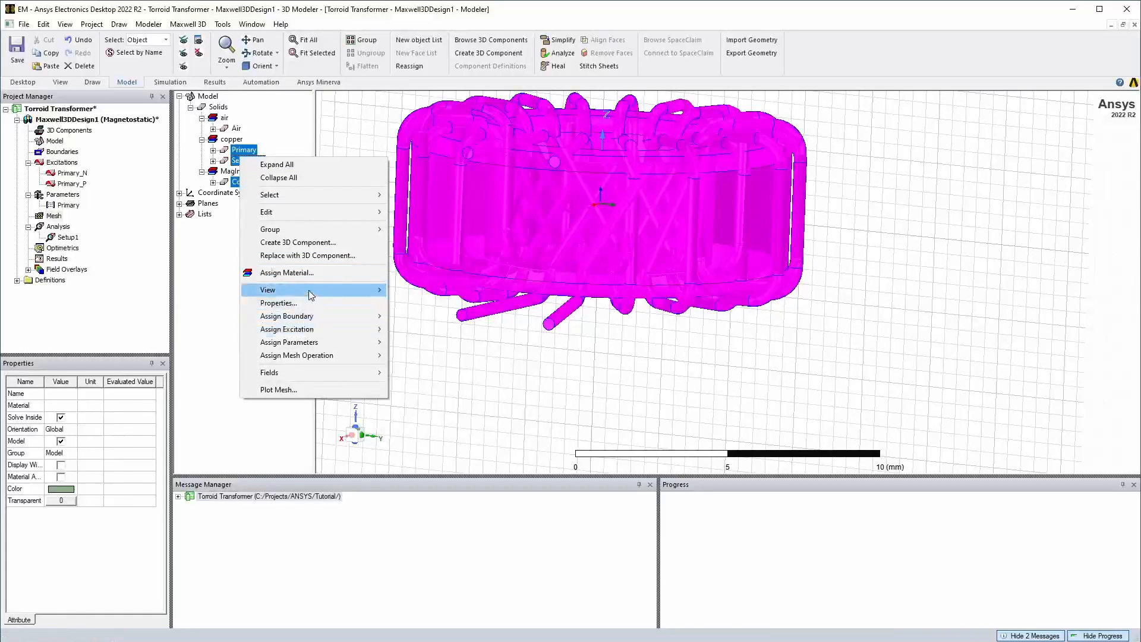
{"action": "mouse_move", "coordinate": [350, 290]}
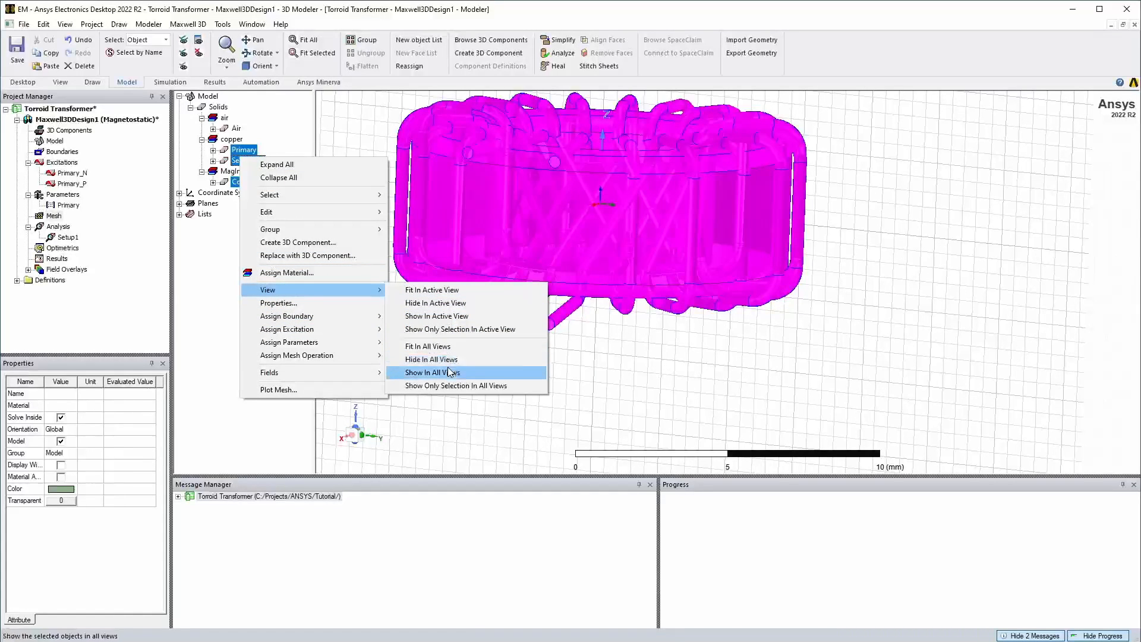
{"action": "left_click", "coordinate": [456, 317]}
Step: Select both windings and the core together and look through the mesh operations that can be assigned to them
{"action": "left_click", "coordinate": [556, 320]}
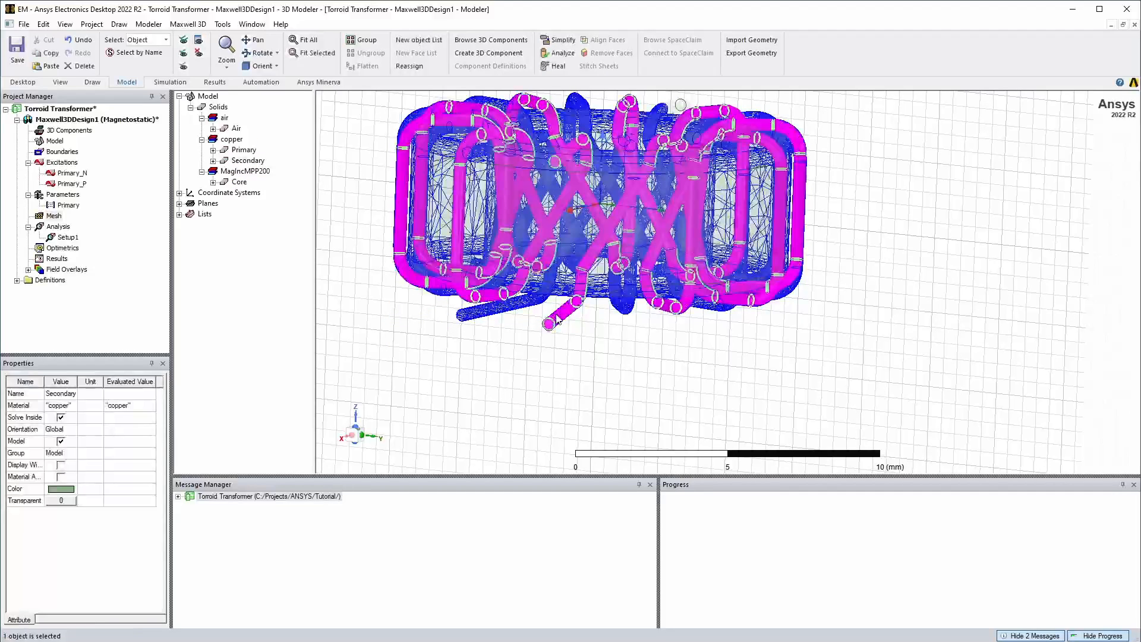
{"action": "left_click", "coordinate": [494, 307], "text": "ctrl"}
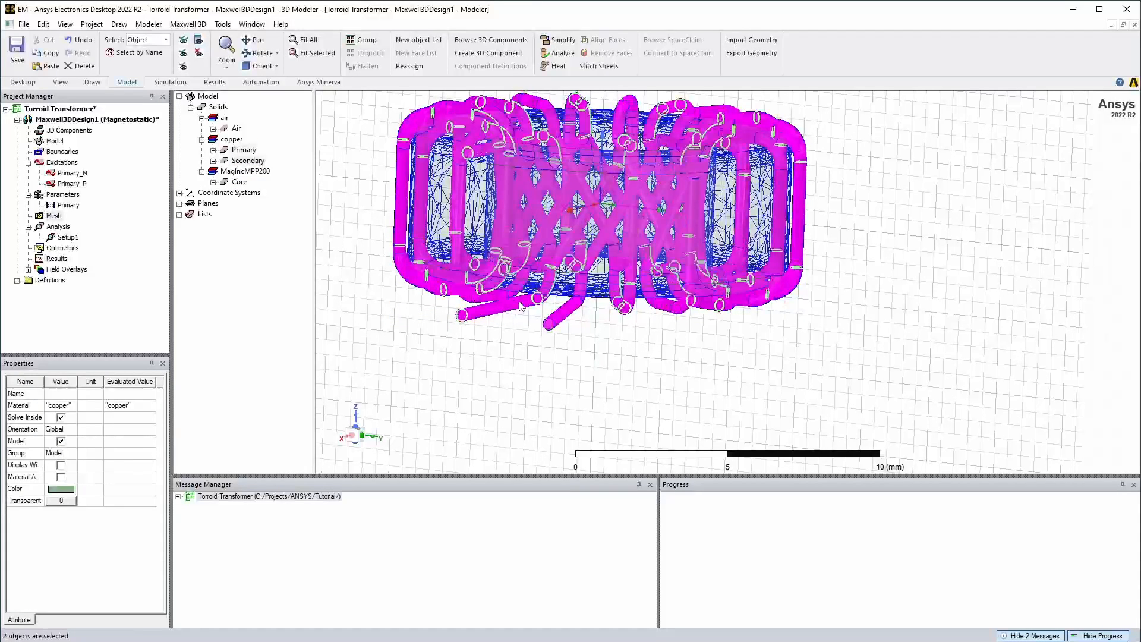
{"action": "left_click", "coordinate": [720, 210], "text": "ctrl"}
{"action": "right_click", "coordinate": [721, 210]}
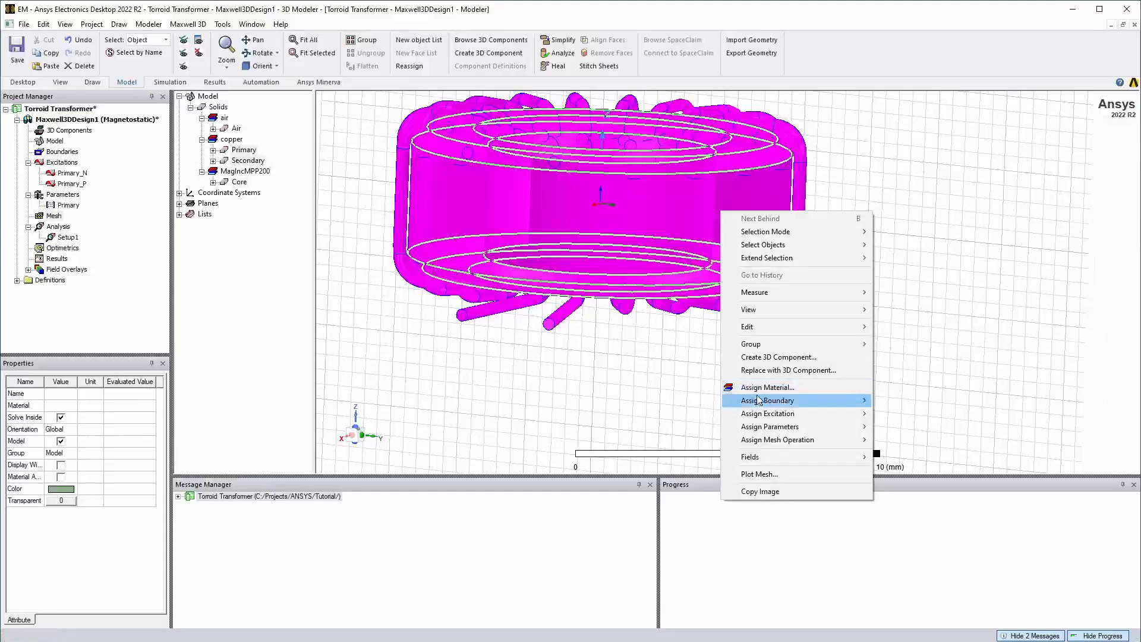
{"action": "mouse_move", "coordinate": [779, 440]}
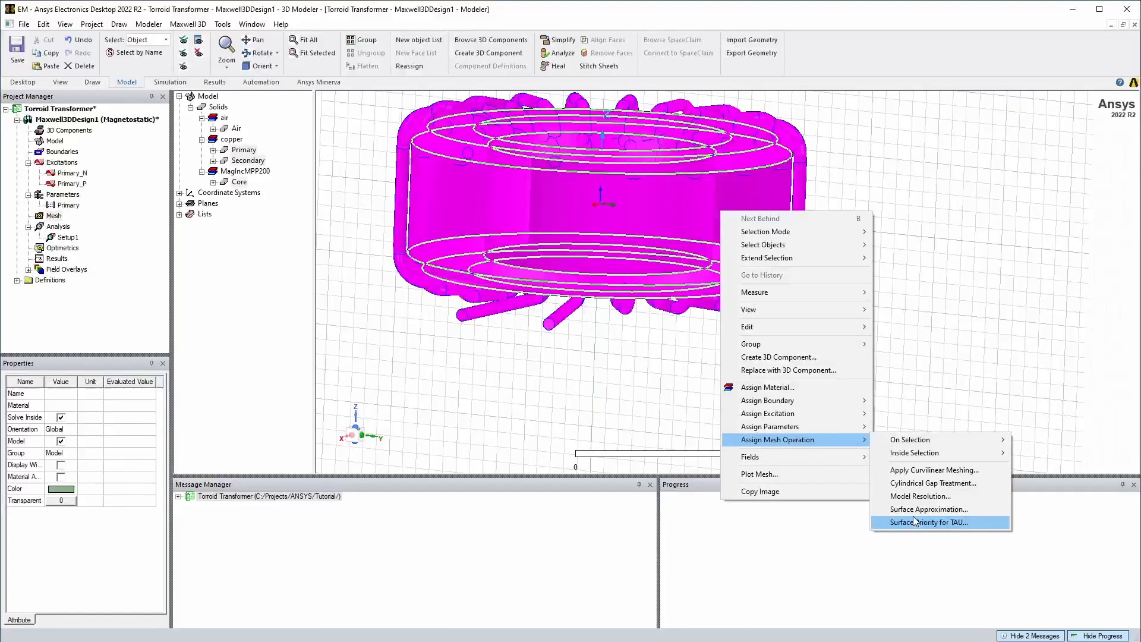
{"action": "mouse_move", "coordinate": [930, 442]}
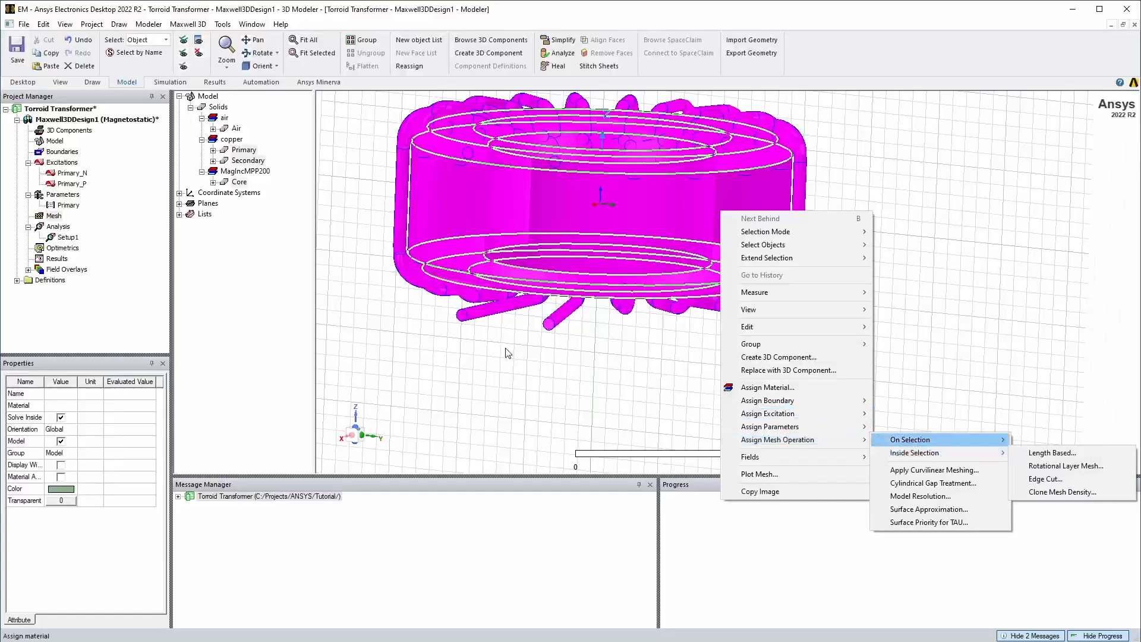
{"action": "left_click", "coordinate": [347, 133]}
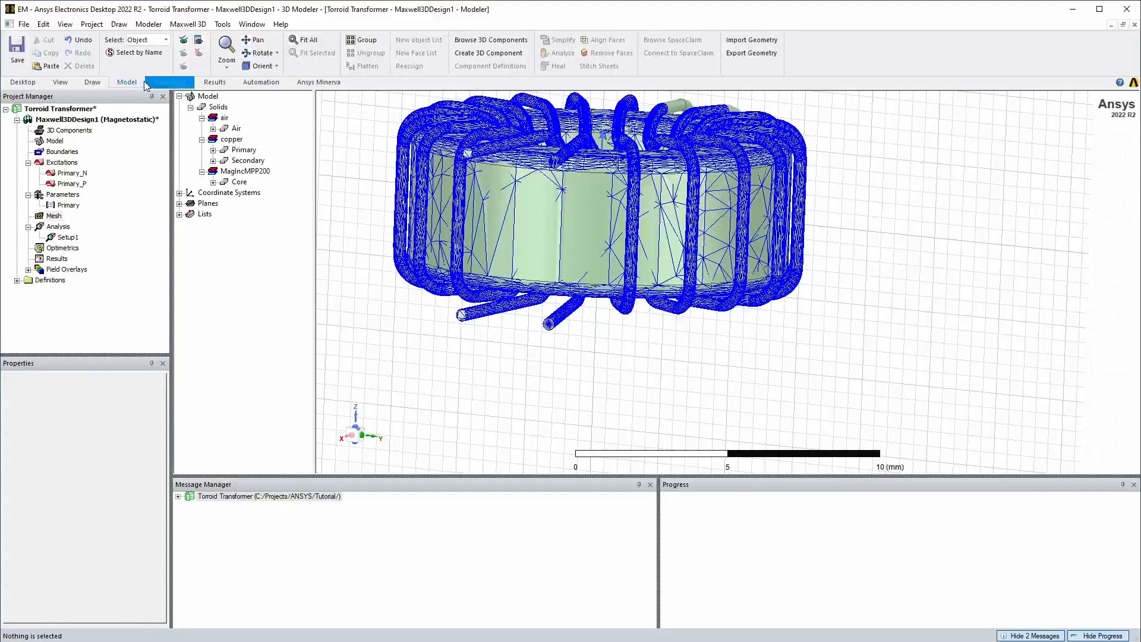
Step: Try a user-defined model resolution length and a coarser curved surface resolution in the initial mesh settings
{"action": "left_click", "coordinate": [167, 83]}
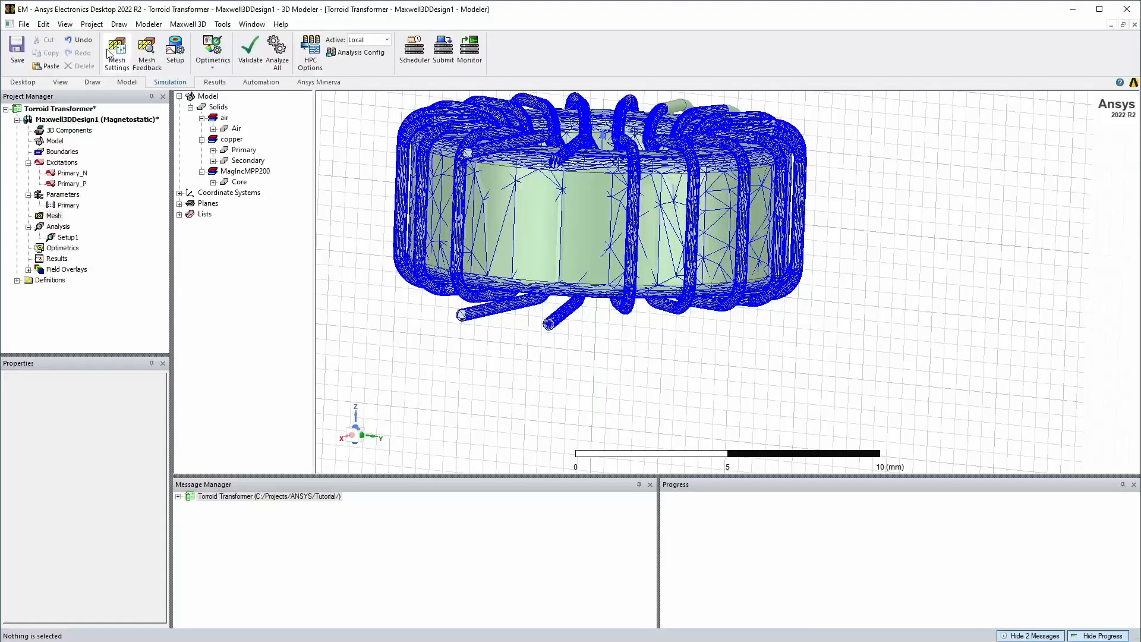
{"action": "left_click", "coordinate": [111, 54]}
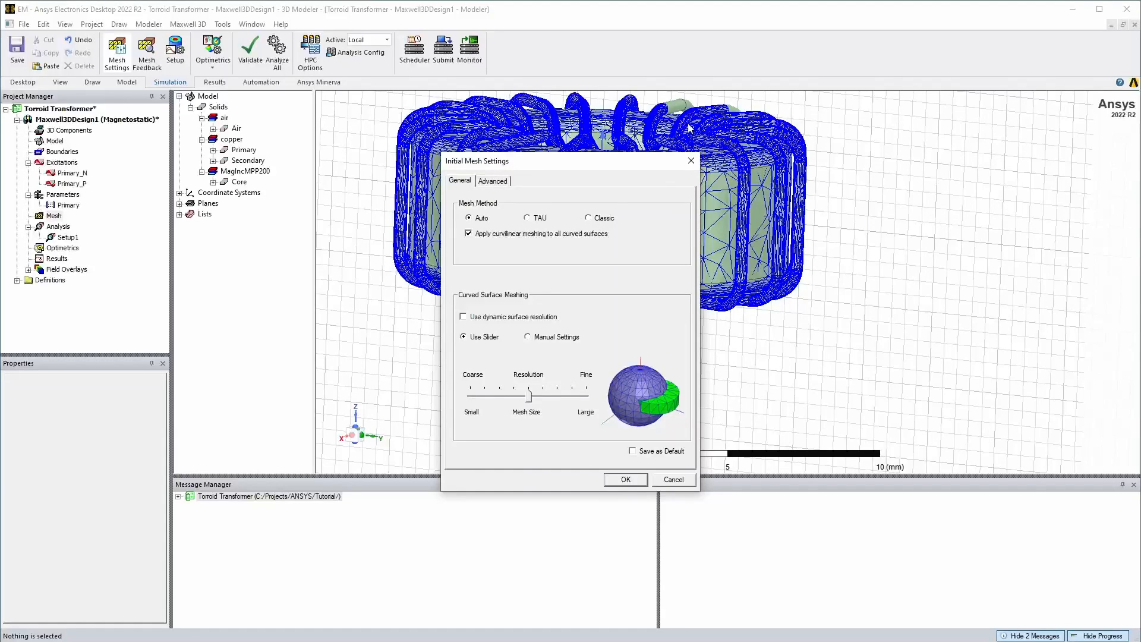
{"action": "left_click", "coordinate": [501, 184]}
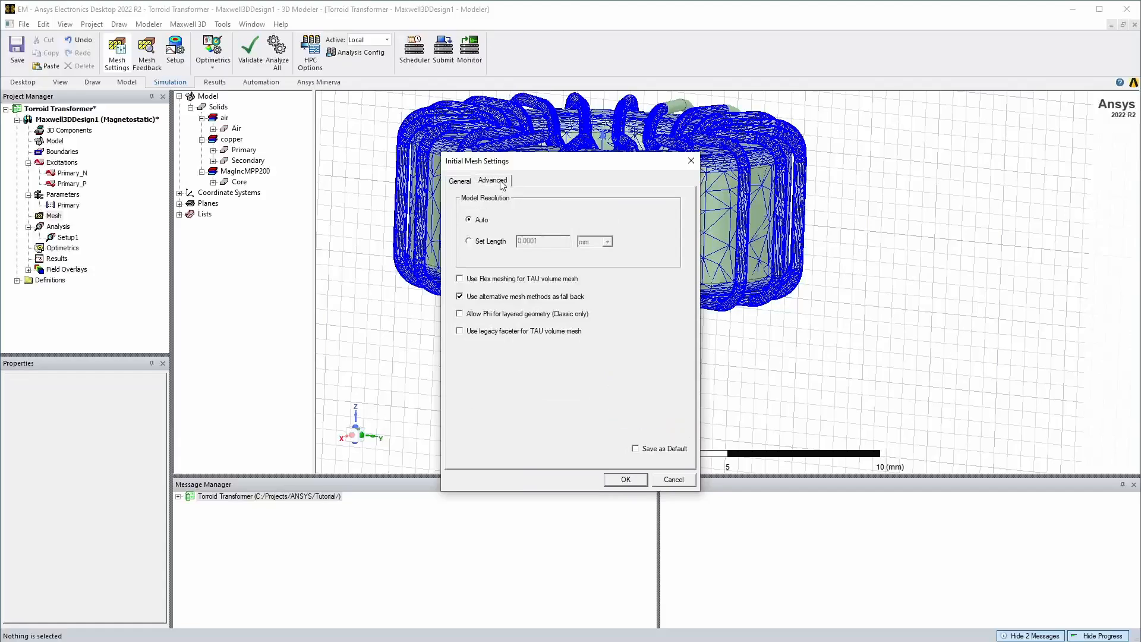
{"action": "left_click", "coordinate": [482, 244]}
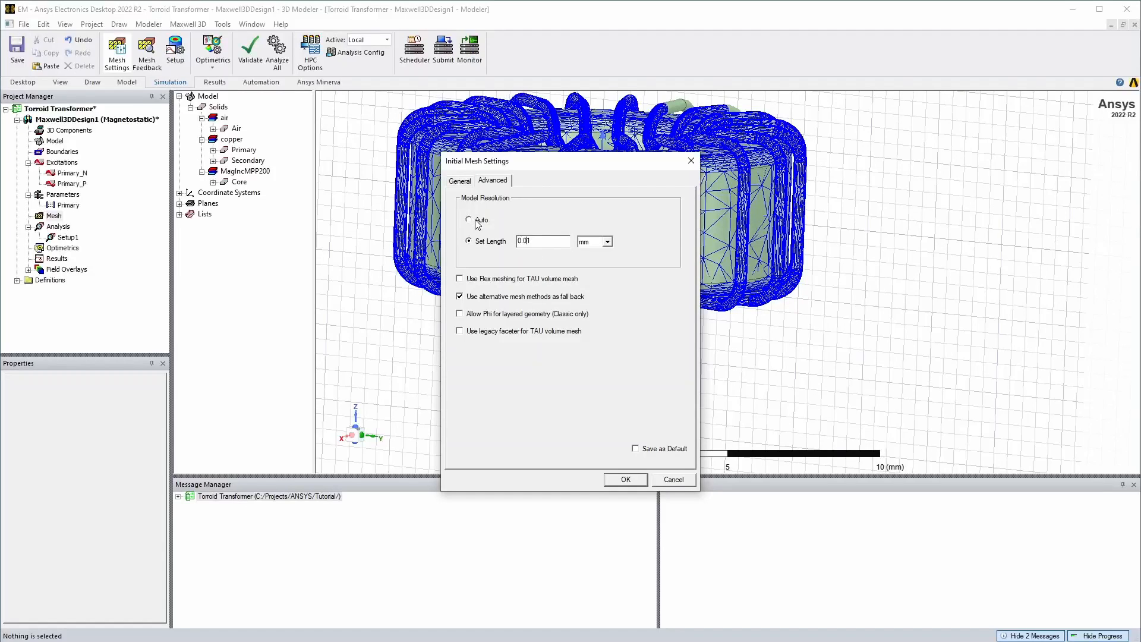
{"action": "left_click", "coordinate": [459, 181]}
{"action": "left_click_drag", "start_coordinate": [529, 399], "coordinate": [500, 399]}
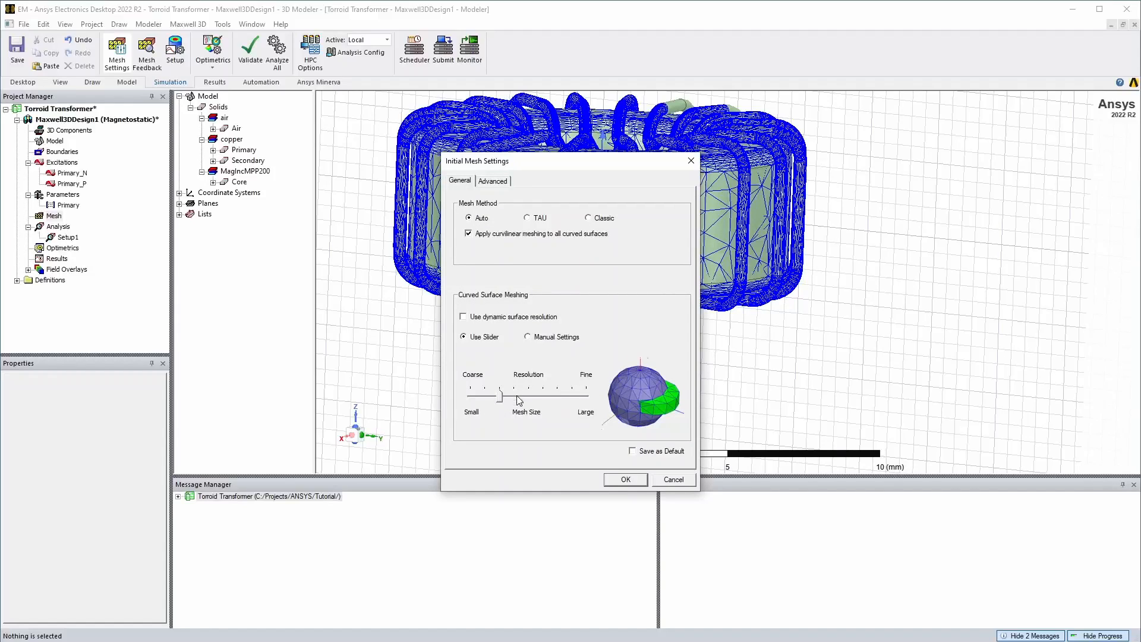
Step: Try the Classic mesh method with a manual normal deviation of 5 deg, then discard the initial mesh settings
{"action": "left_click", "coordinate": [502, 183]}
{"action": "left_click", "coordinate": [588, 218]}
{"action": "left_click", "coordinate": [550, 341]}
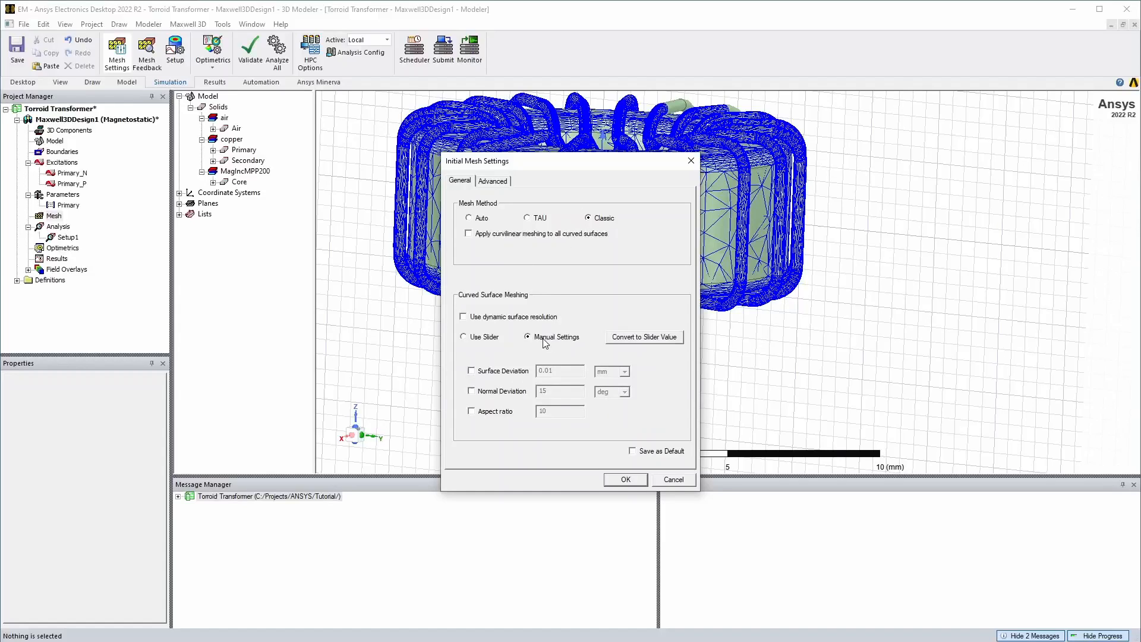
{"action": "left_click", "coordinate": [489, 393]}
{"action": "double_click", "coordinate": [557, 390]}
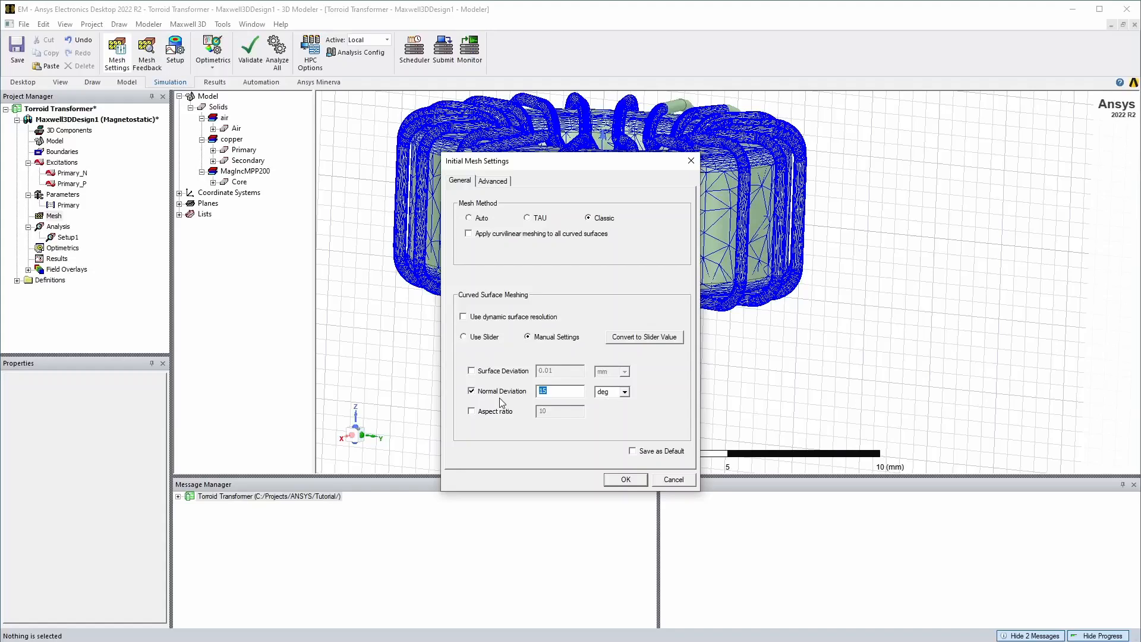
{"action": "type", "text": "5"}
{"action": "left_click", "coordinate": [669, 480]}
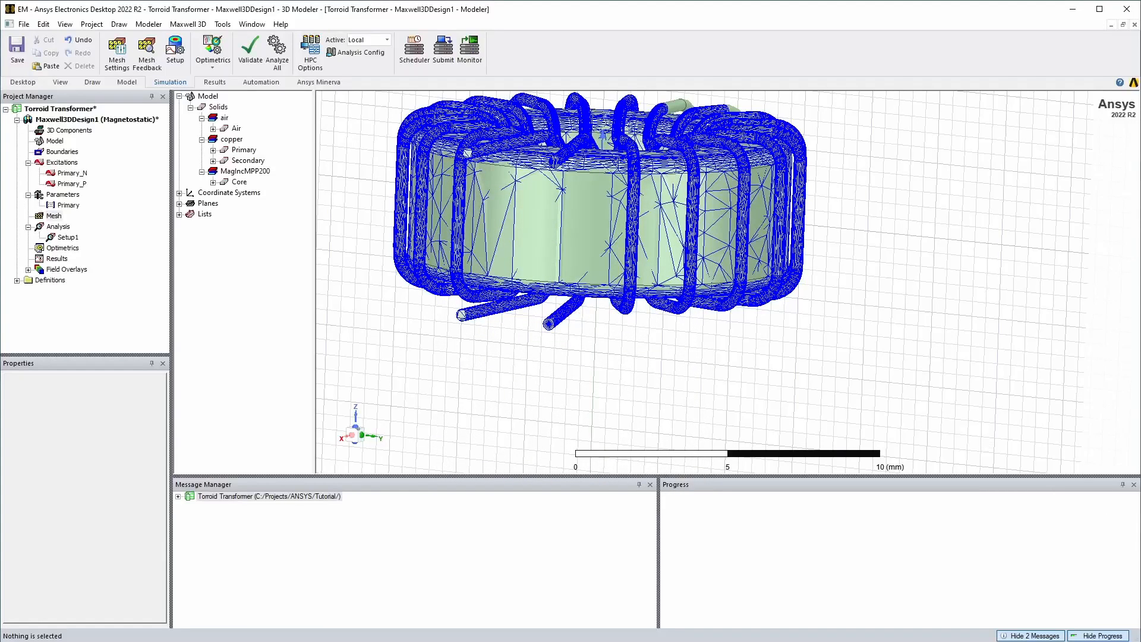
Step: Run the validation check on the transformer design and analyze all of its setups
{"action": "left_click", "coordinate": [29, 271]}
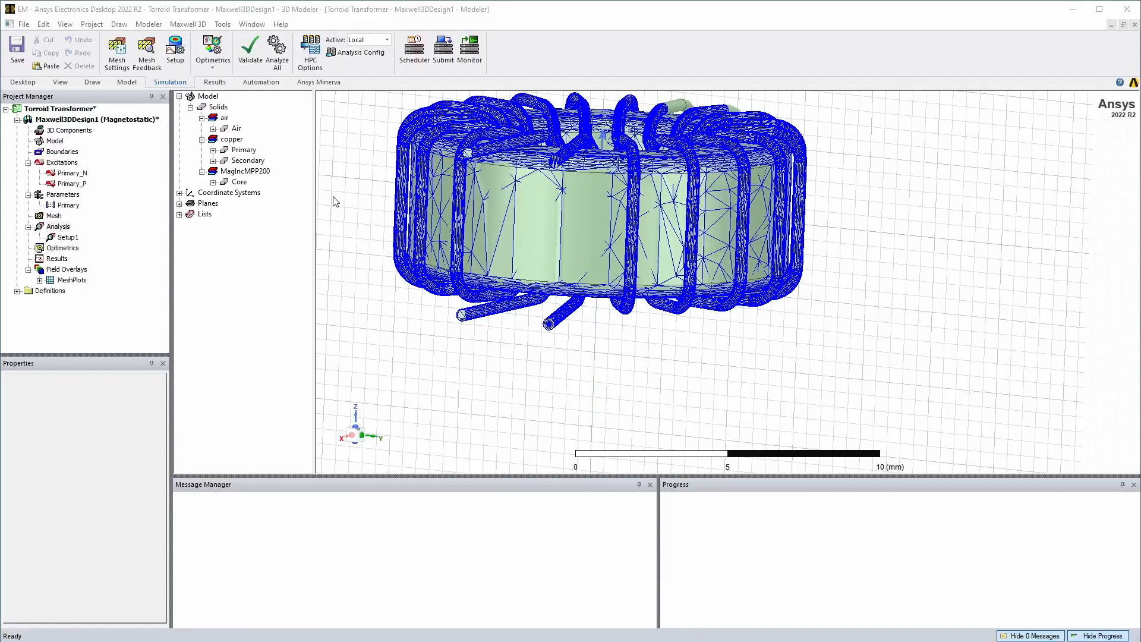
{"action": "left_click", "coordinate": [245, 62]}
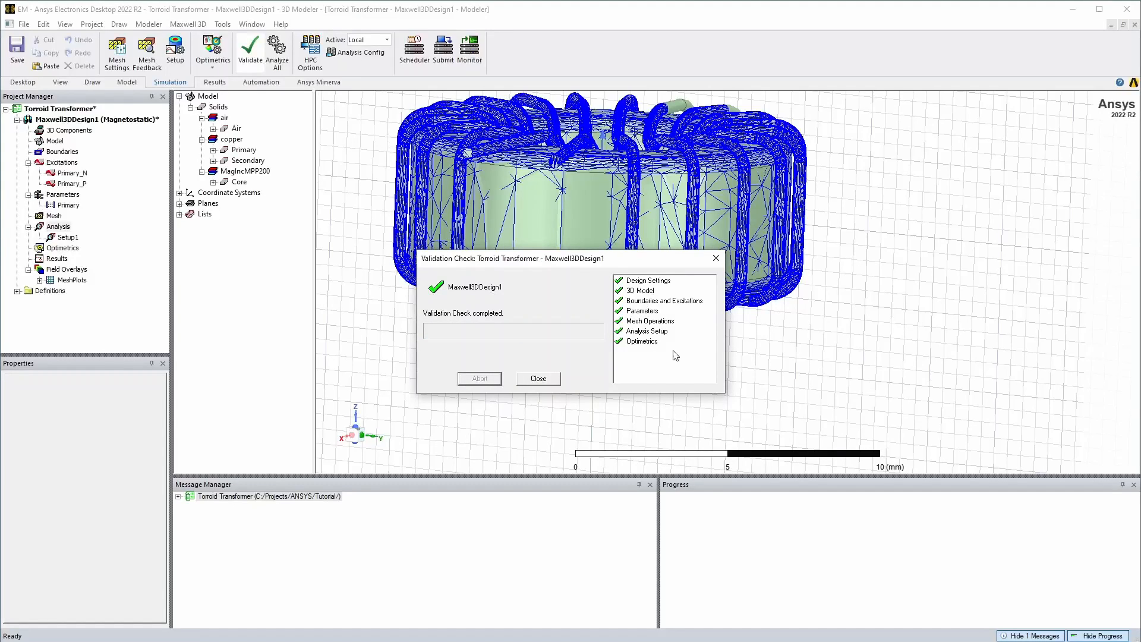
{"action": "left_click", "coordinate": [537, 379]}
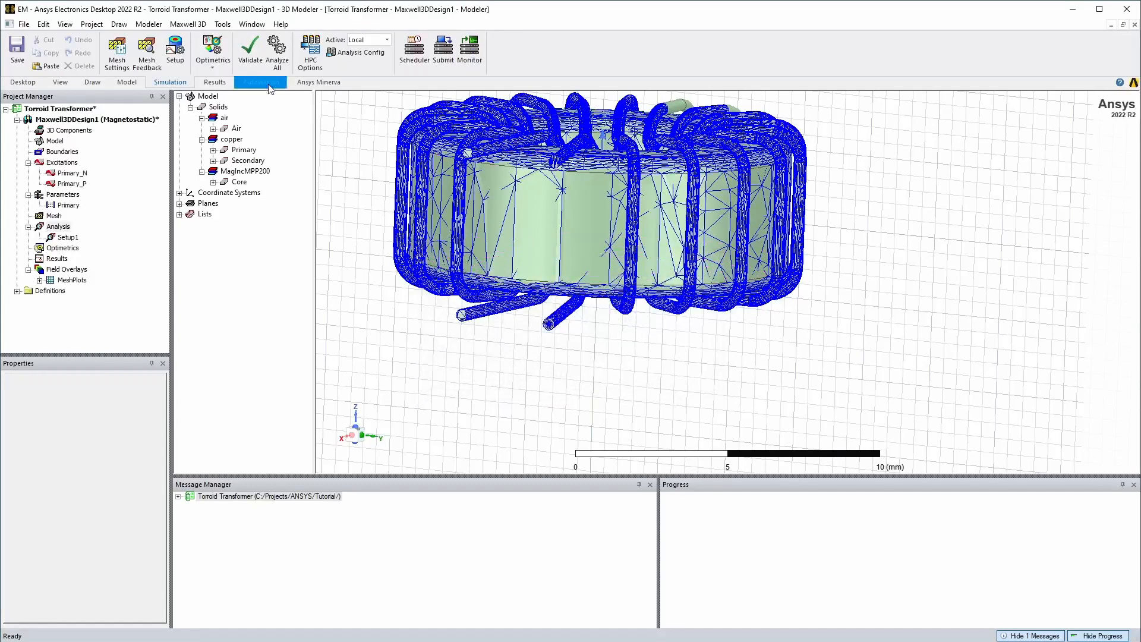
{"action": "left_click", "coordinate": [278, 60]}
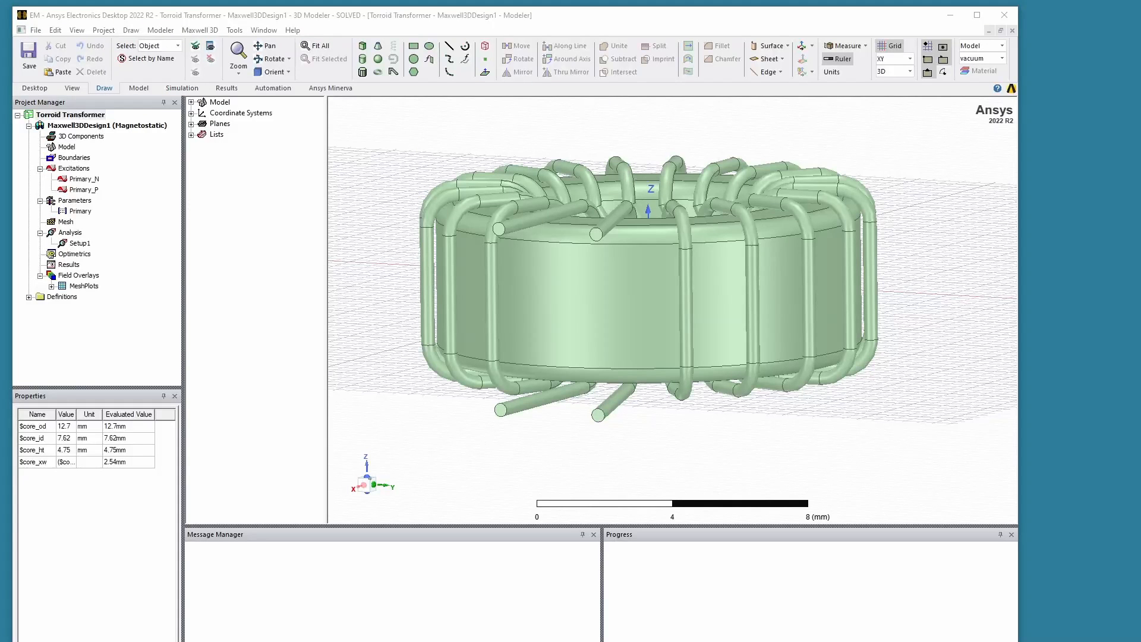
Step: Switch to paint.net to review the captured Message Manager errors, and put its window away again
{"action": "mouse_move", "coordinate": [766, 641]}
{"action": "left_mouse_down"}
{"action": "mouse_move", "coordinate": [553, 237]}
{"action": "mouse_move", "coordinate": [576, 190]}
{"action": "left_mouse_up"}
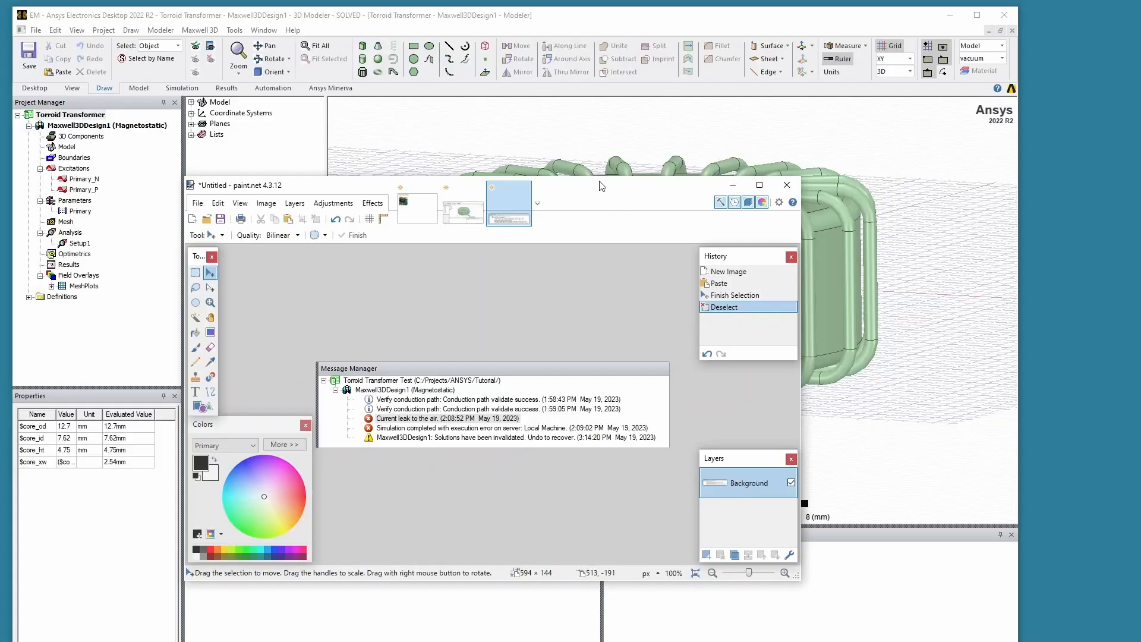
{"action": "left_click", "coordinate": [732, 185]}
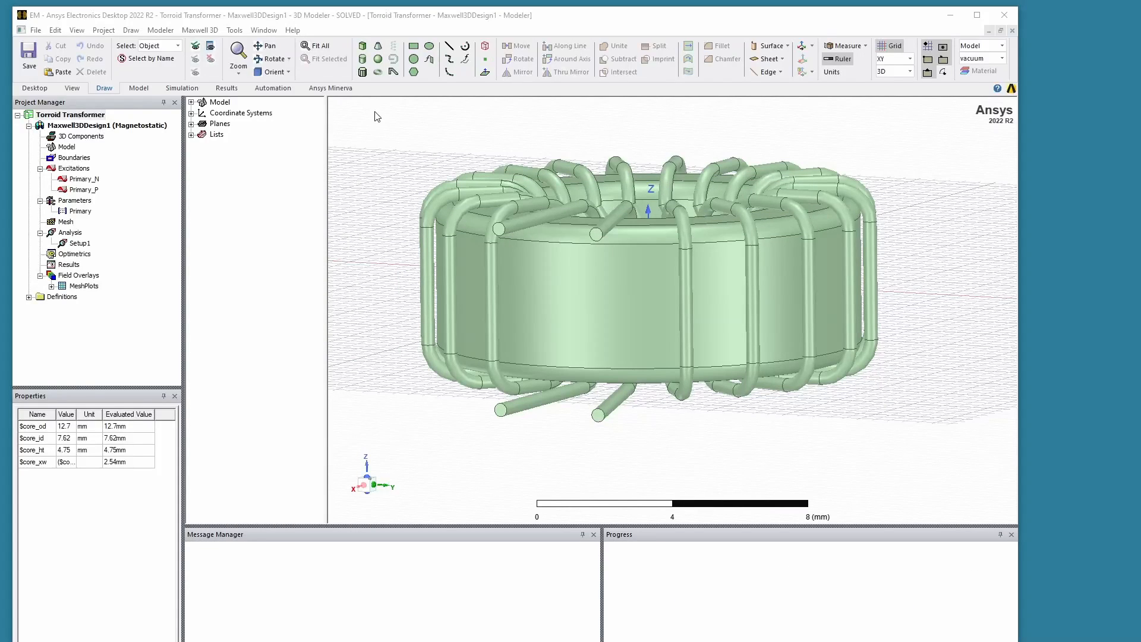
Step: Create a region enclosing the model, padded similarly in all directions with a percentage offset of 0
{"action": "left_click", "coordinate": [485, 47]}
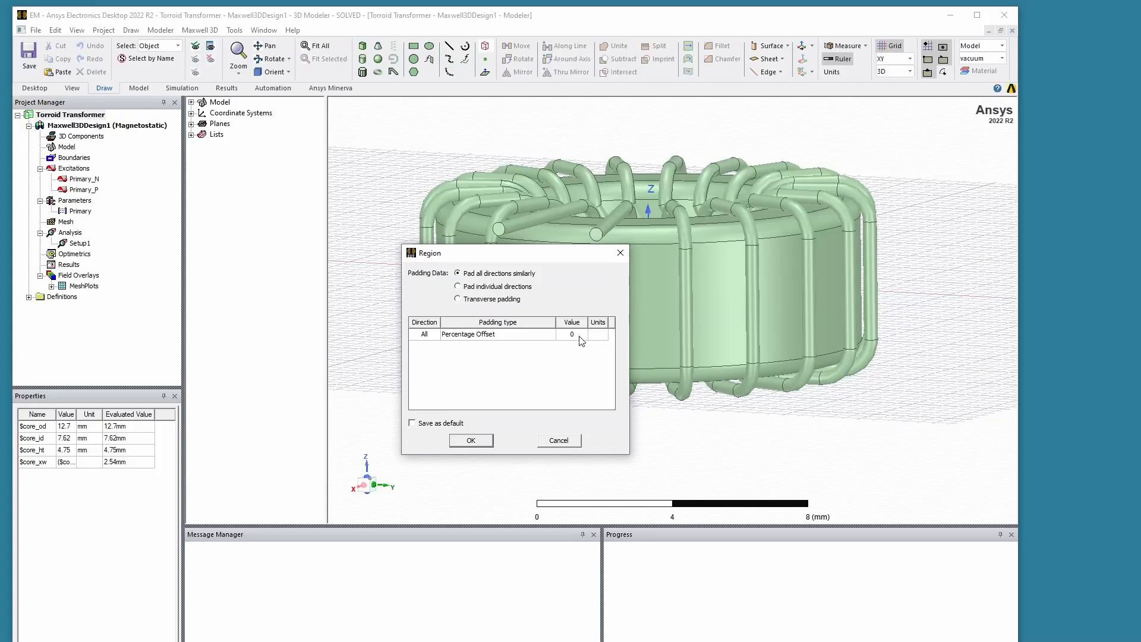
{"action": "left_click", "coordinate": [463, 446]}
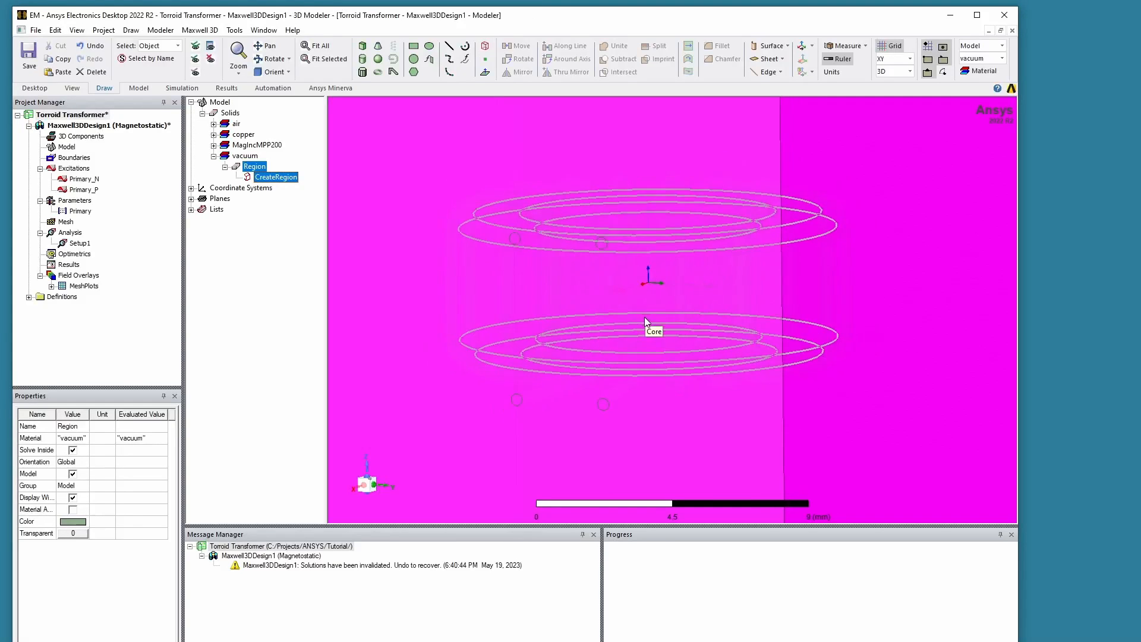
{"action": "scroll", "coordinate": [645, 318], "scroll_direction": "down", "scroll_amount": 6}
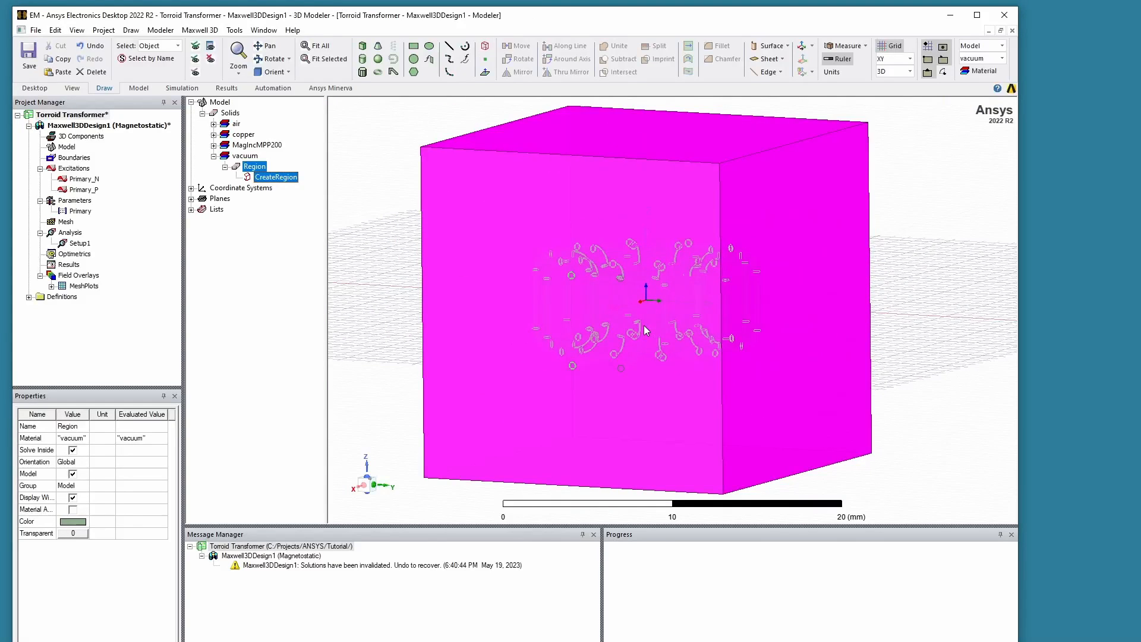
Step: Measure positions relative to the upper front corner of the region box
{"action": "left_click", "coordinate": [847, 46]}
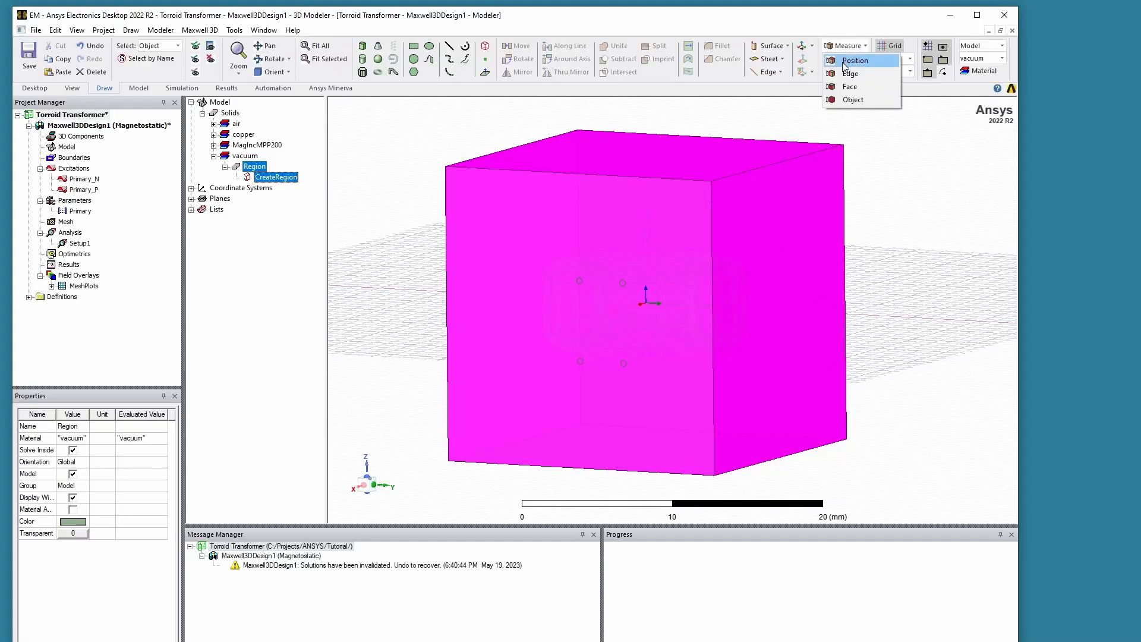
{"action": "left_click", "coordinate": [856, 61]}
{"action": "left_click", "coordinate": [712, 181]}
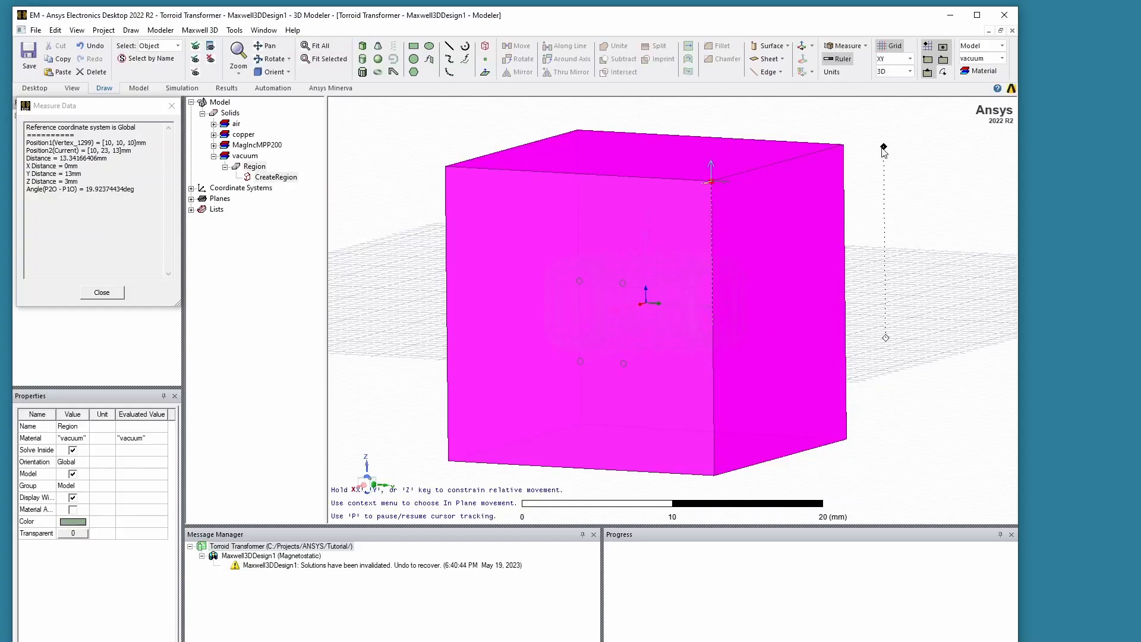
{"action": "key", "text": "Escape"}
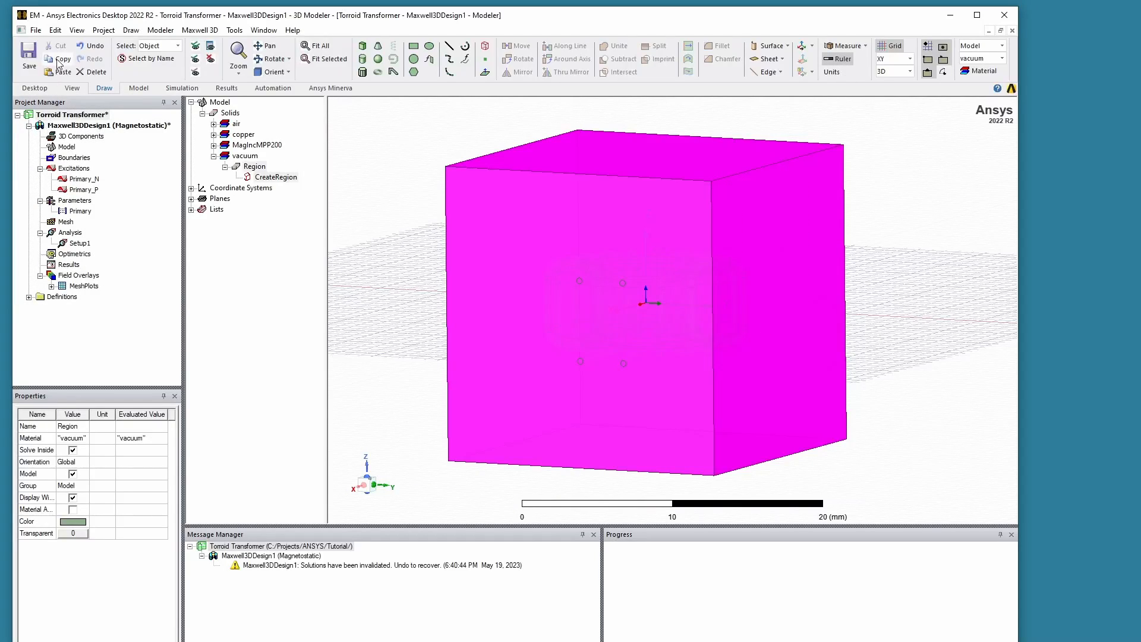
Step: Save the project without model history cleanup, suppressing that message in future and accepting deletion of the invalid solution data
{"action": "left_click", "coordinate": [29, 53]}
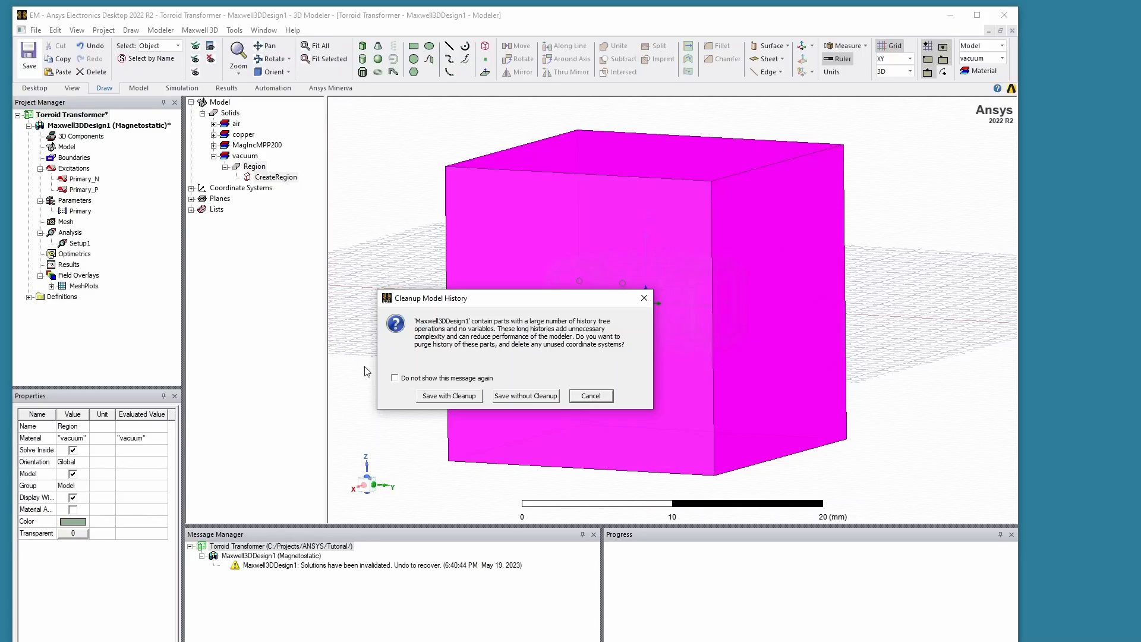
{"action": "left_click", "coordinate": [394, 379]}
{"action": "left_click", "coordinate": [537, 396]}
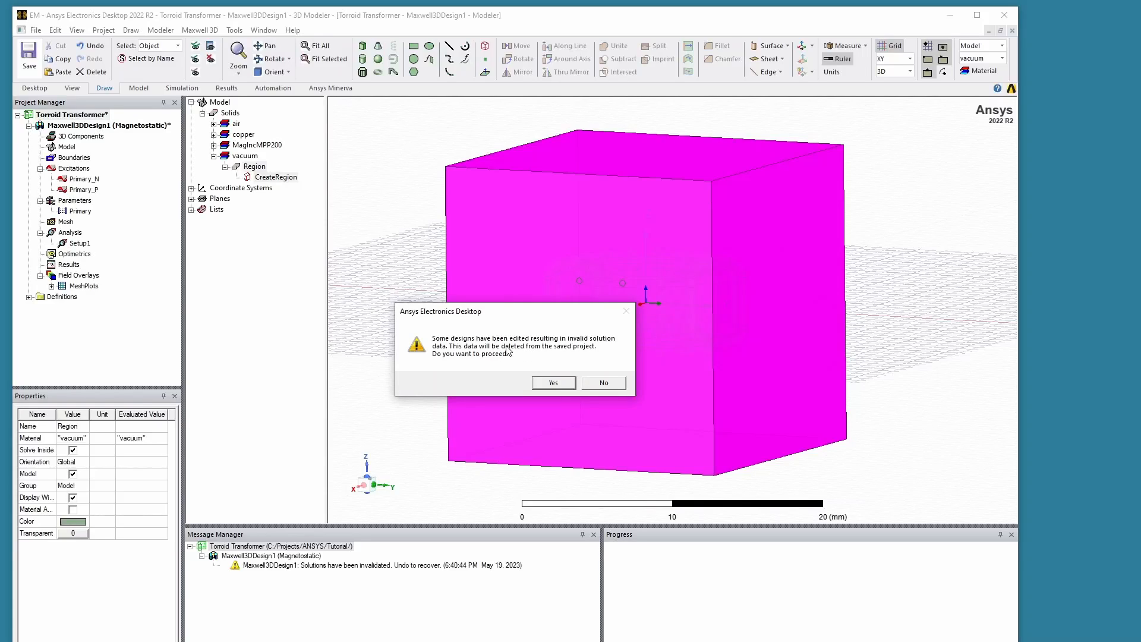
{"action": "left_click", "coordinate": [547, 384]}
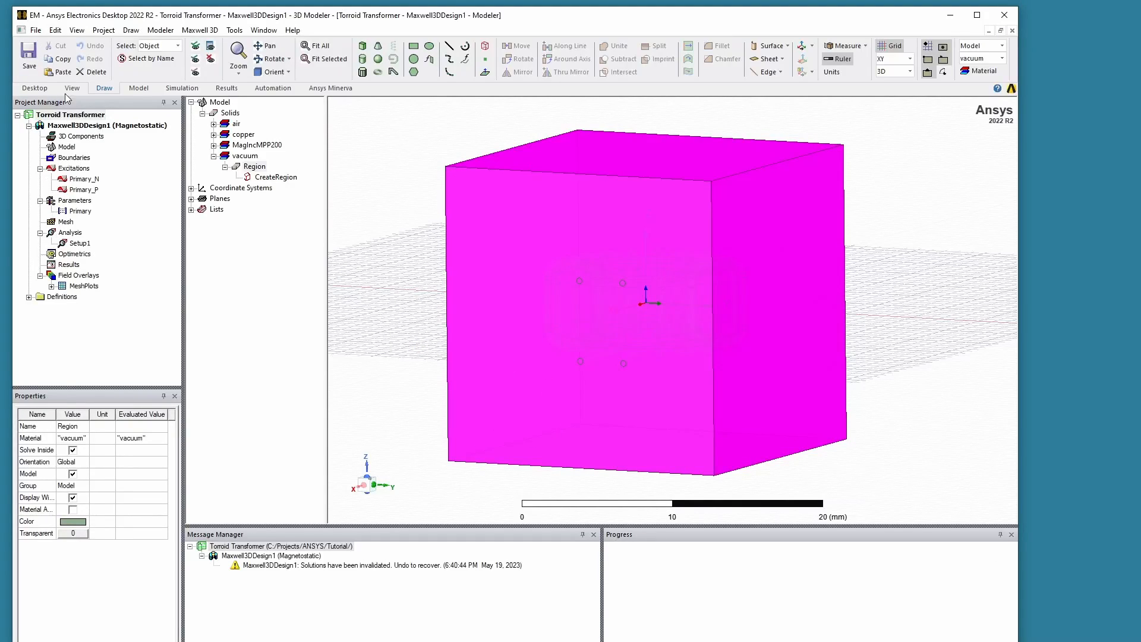
Step: Validate the design with the added region and rerun the analysis of all setups
{"action": "left_click", "coordinate": [194, 88]}
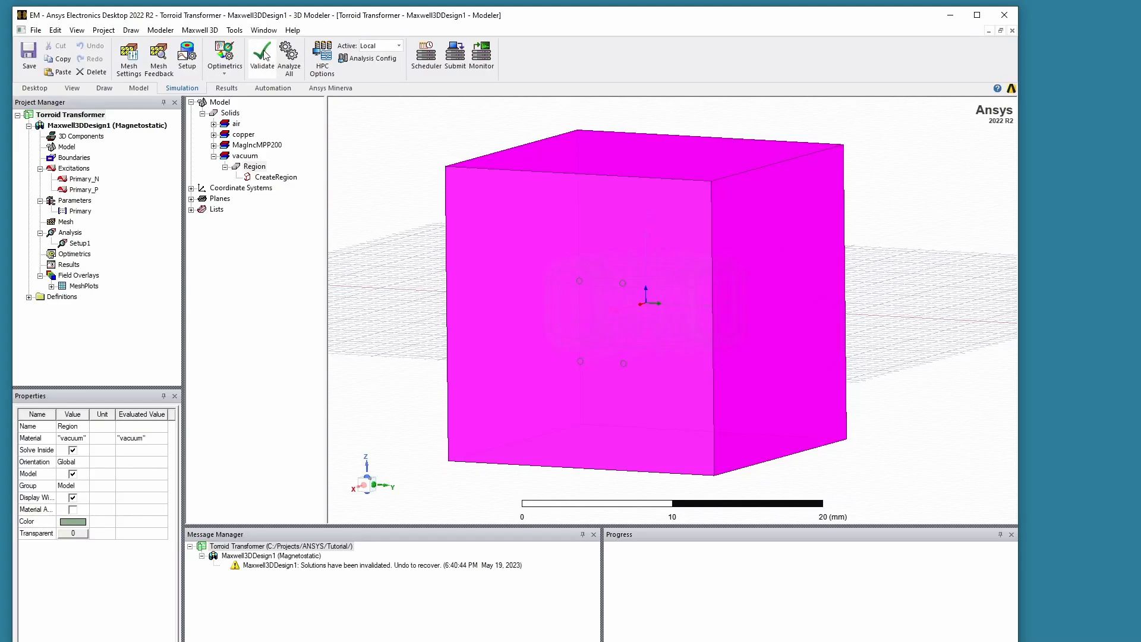
{"action": "left_click", "coordinate": [264, 54]}
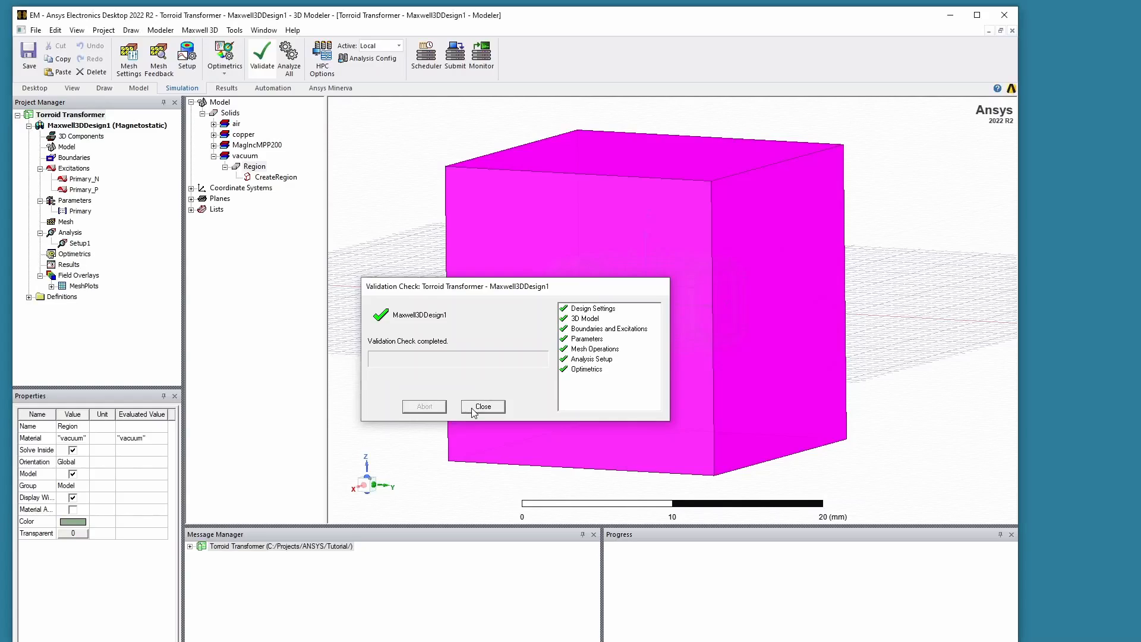
{"action": "left_click", "coordinate": [473, 409]}
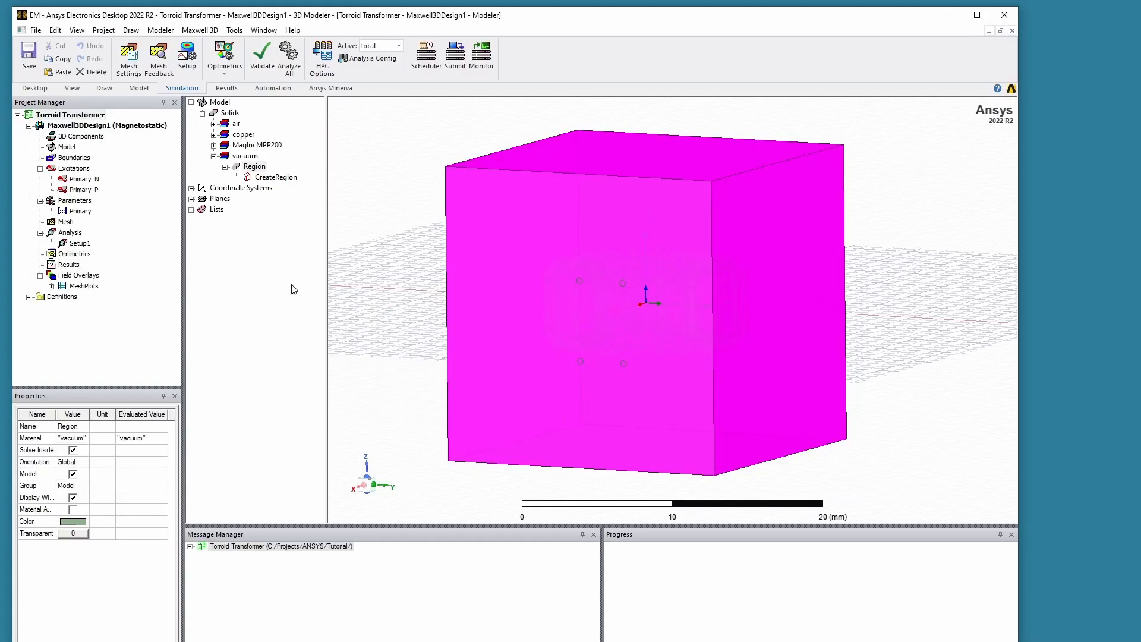
{"action": "left_click", "coordinate": [289, 56]}
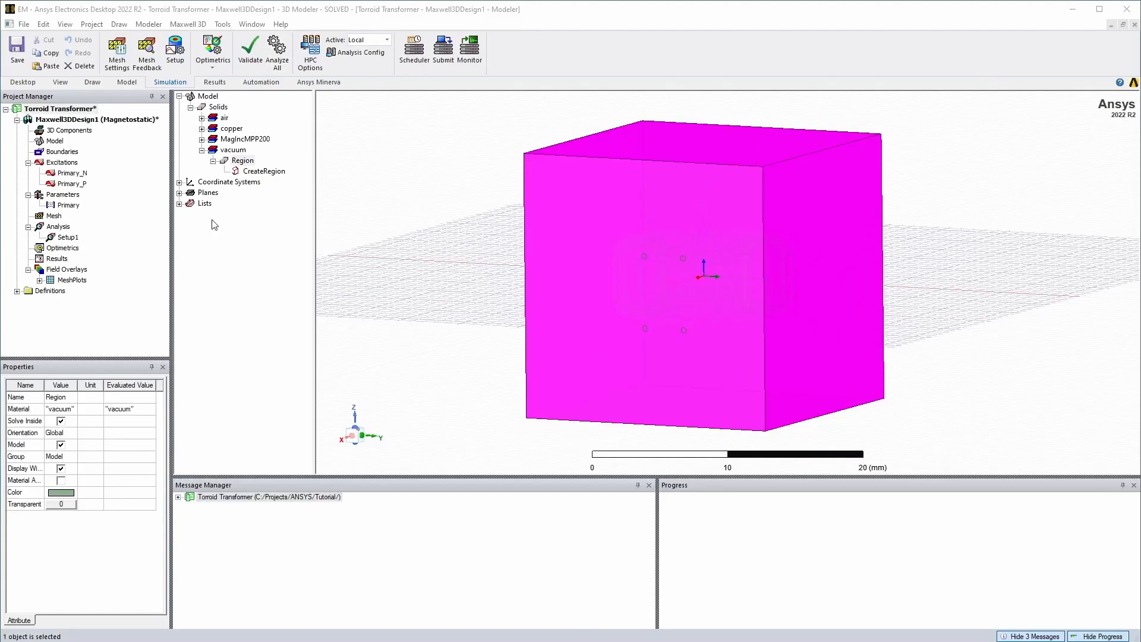
Step: Open the solution profile of Setup1 and examine the adaptive meshing and solution process entries
{"action": "right_click", "coordinate": [67, 237]}
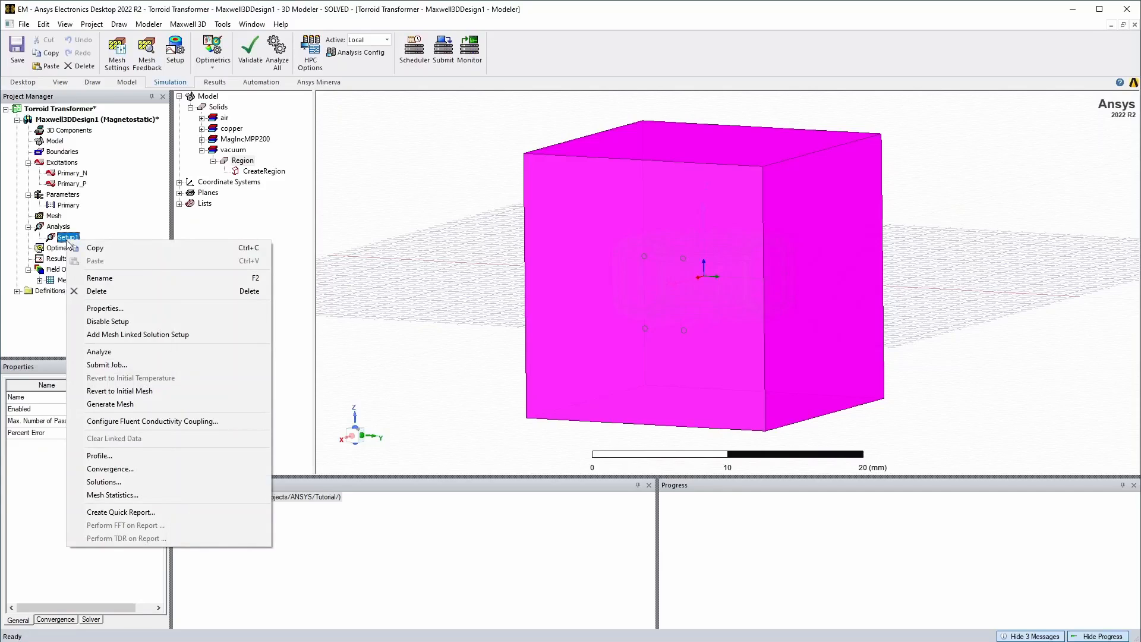
{"action": "left_click", "coordinate": [139, 457]}
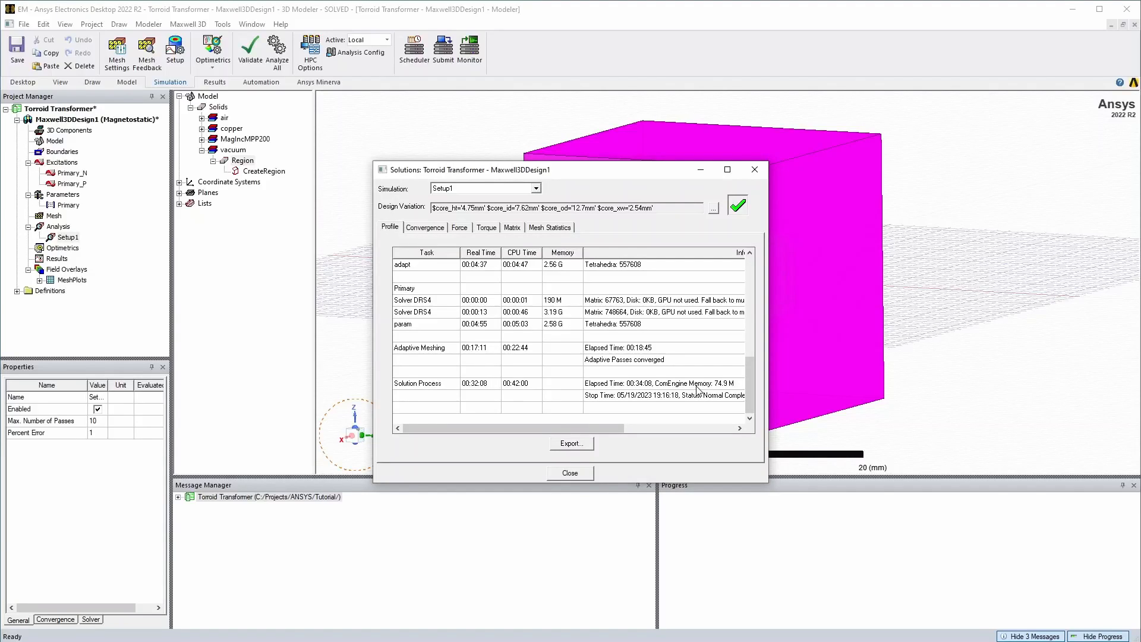
Step: Create a magnetostatic data table report of the inductance Primary.L(Primary_P,Primary_P) from the Setup1 LastAdaptive solution
{"action": "left_click", "coordinate": [564, 473]}
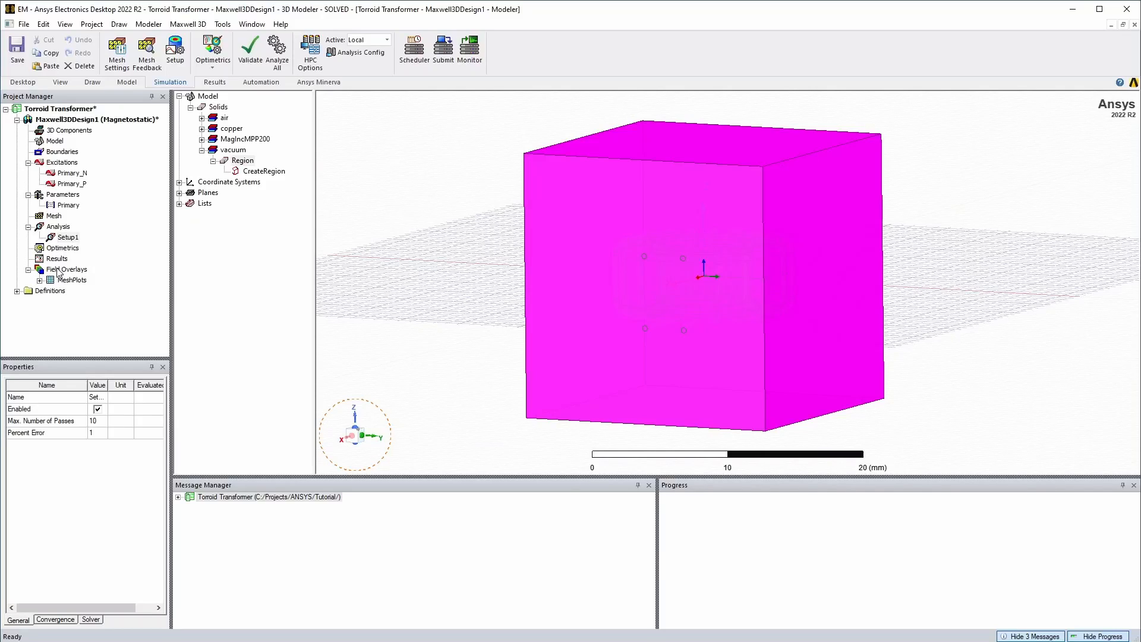
{"action": "right_click", "coordinate": [54, 259]}
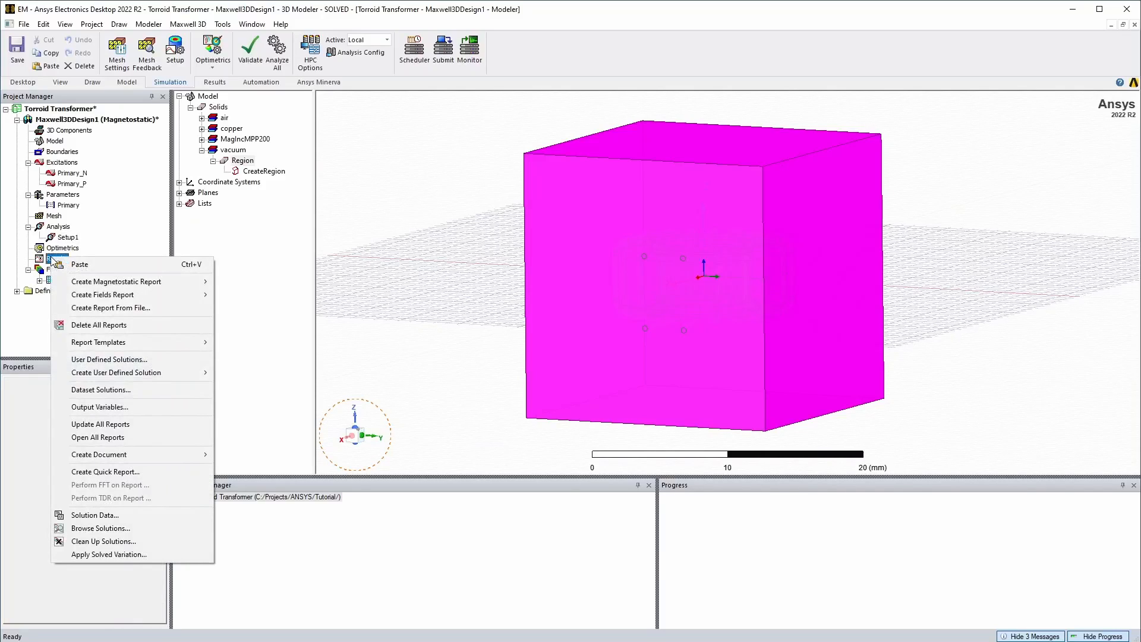
{"action": "mouse_move", "coordinate": [110, 284]}
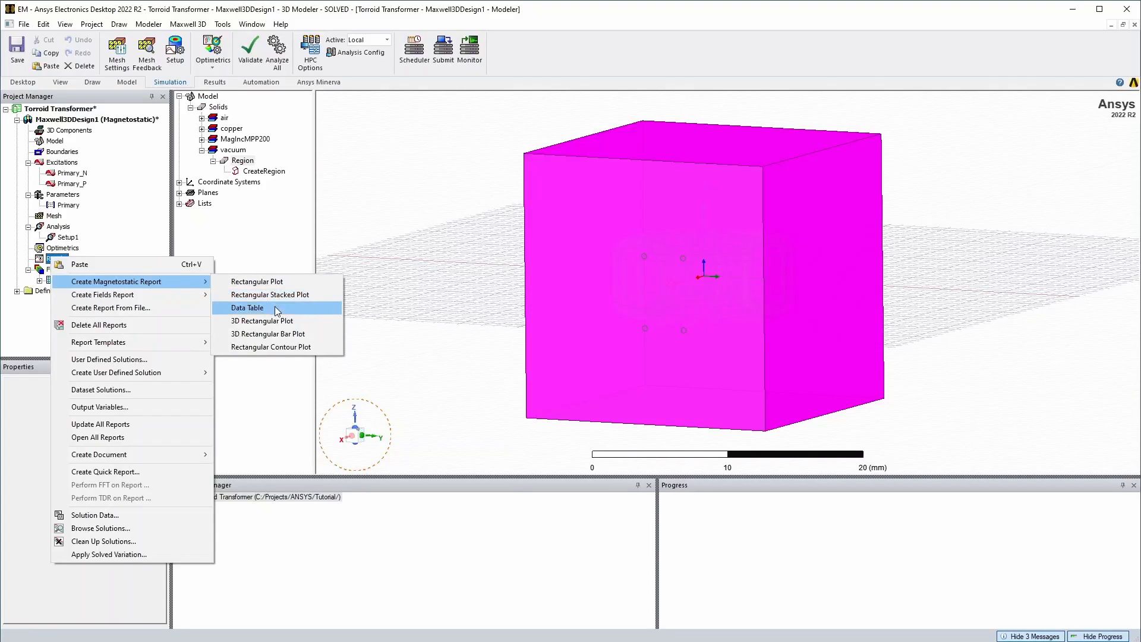
{"action": "left_click", "coordinate": [256, 309]}
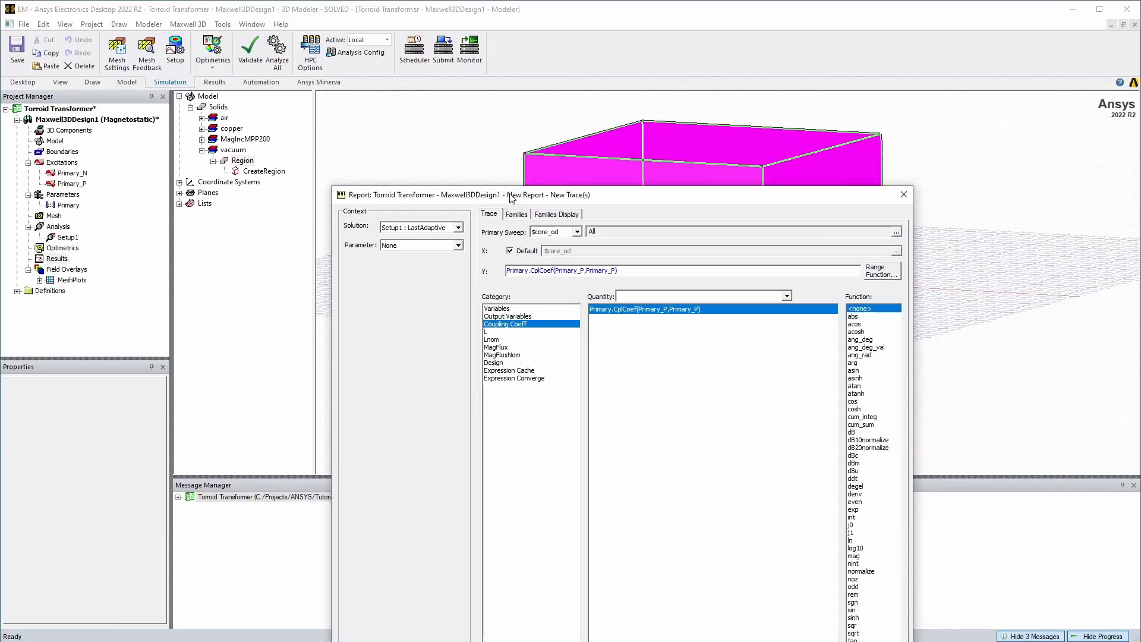
{"action": "left_click_drag", "start_coordinate": [510, 198], "coordinate": [431, 104]}
{"action": "left_click", "coordinate": [410, 238]}
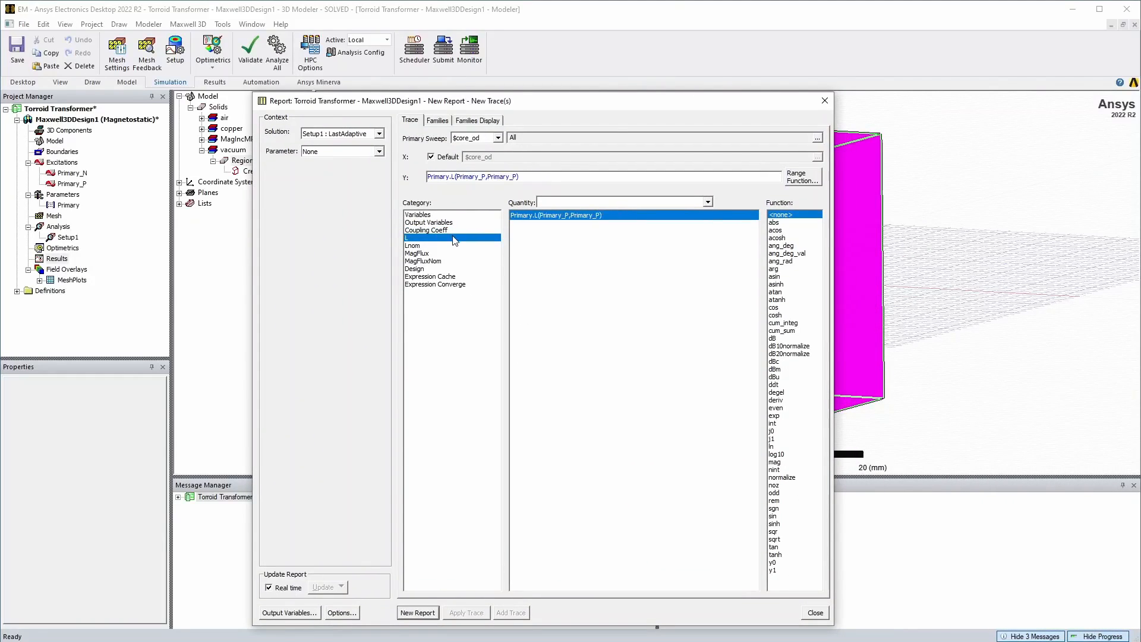
{"action": "left_click", "coordinate": [421, 614]}
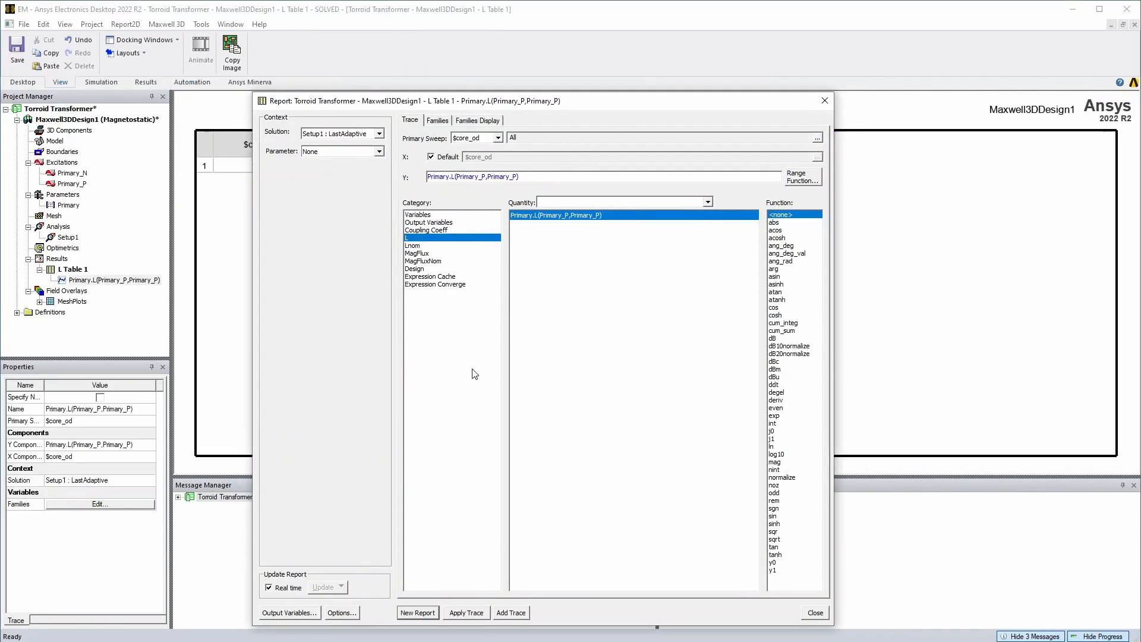
{"action": "left_click", "coordinate": [813, 612]}
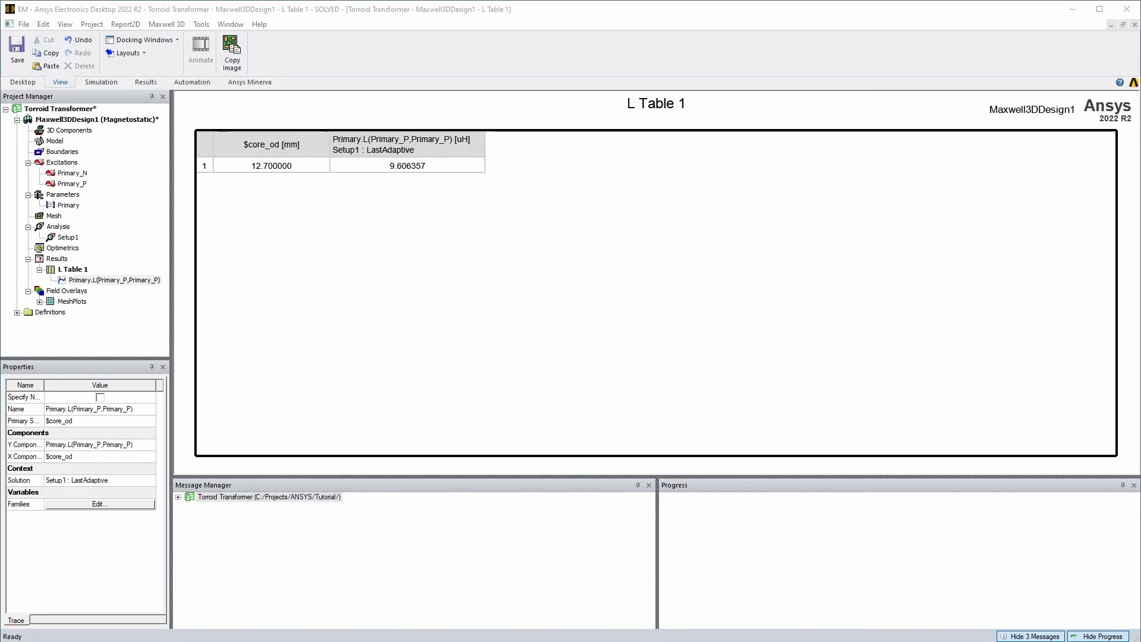
Step: Switch to the C055047A2 core datasheet in Adobe Acrobat Reader and check its AL inductance factor
{"action": "left_click_drag", "start_coordinate": [750, 641], "coordinate": [682, 72]}
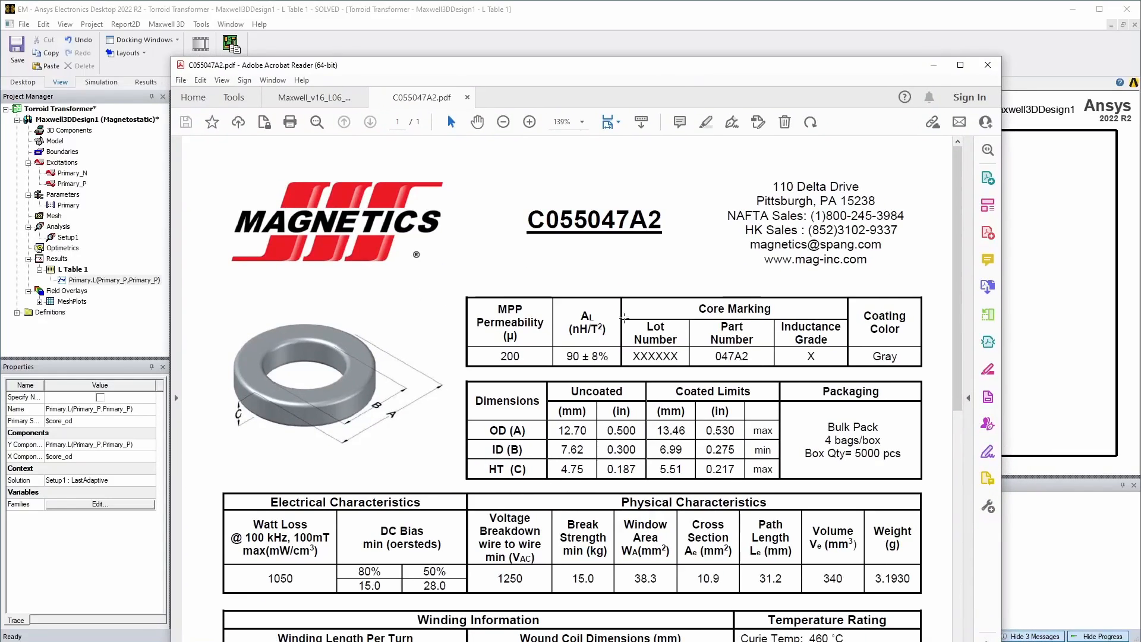
{"action": "left_click_drag", "start_coordinate": [565, 356], "coordinate": [579, 357]}
{"action": "left_click", "coordinate": [588, 326]}
{"action": "left_click_drag", "start_coordinate": [638, 70], "coordinate": [748, 641]}
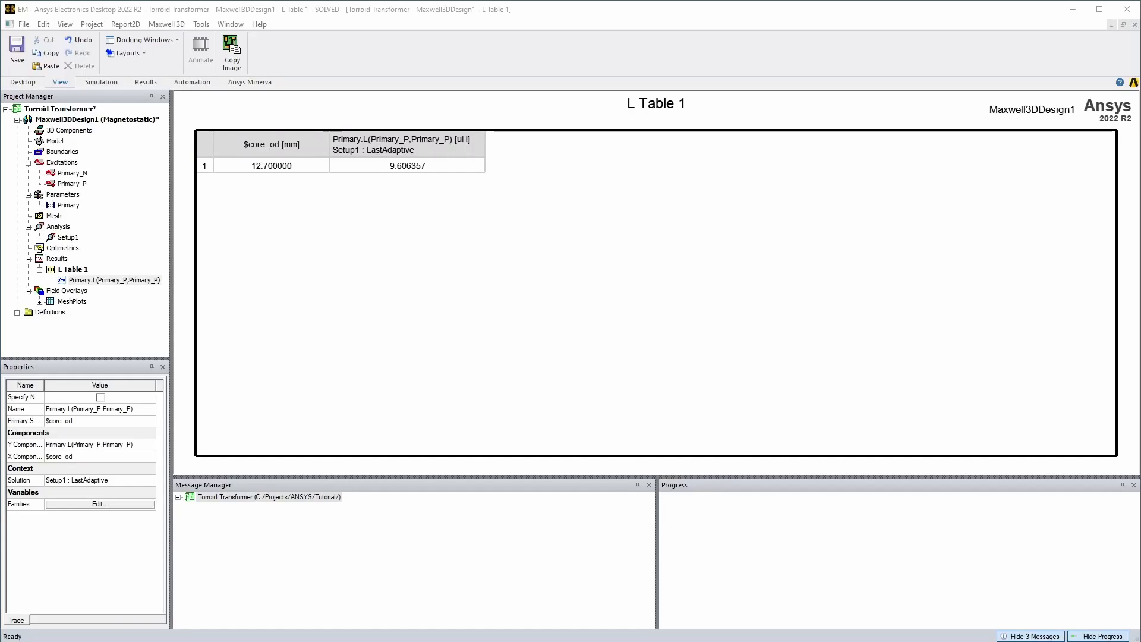
Step: Save the project and save a copy of it as Torroid Transformer Short Circuit.aedt in the Tutorial folder
{"action": "key", "text": "ctrl+s"}
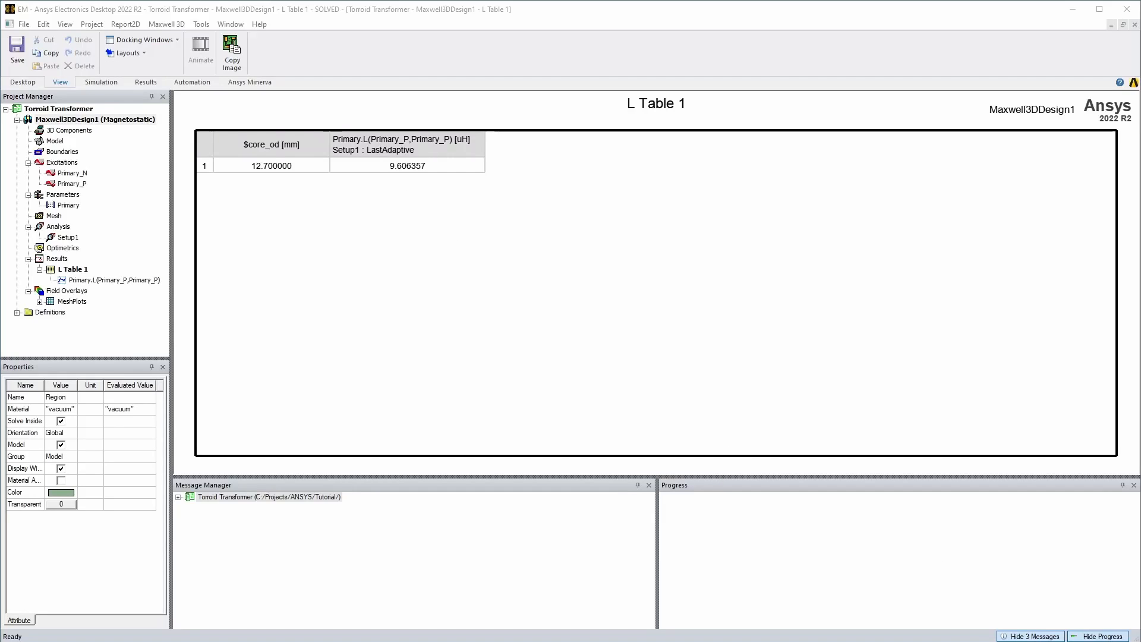
{"action": "left_click", "coordinate": [24, 24]}
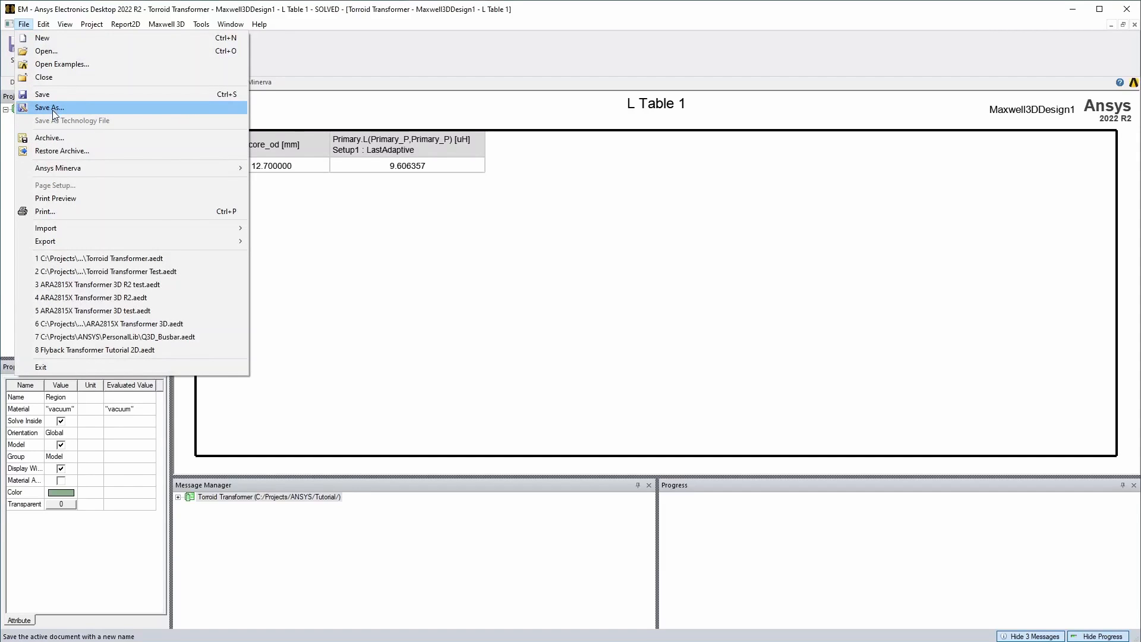
{"action": "left_click", "coordinate": [53, 108]}
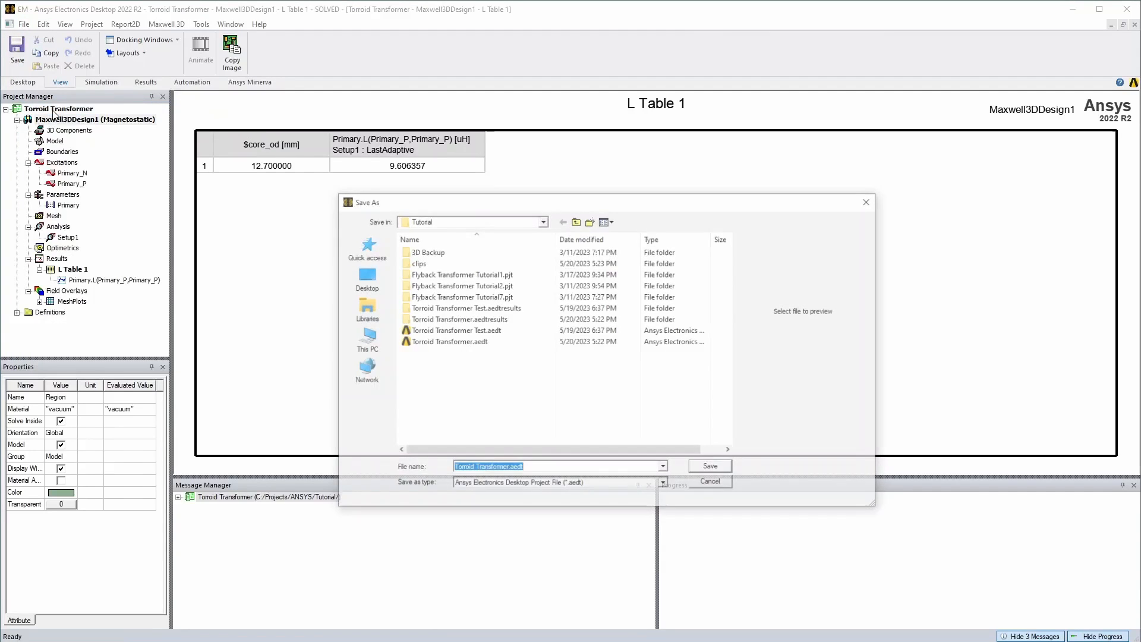
{"action": "left_click", "coordinate": [506, 468]}
{"action": "type", "text": "Short "}
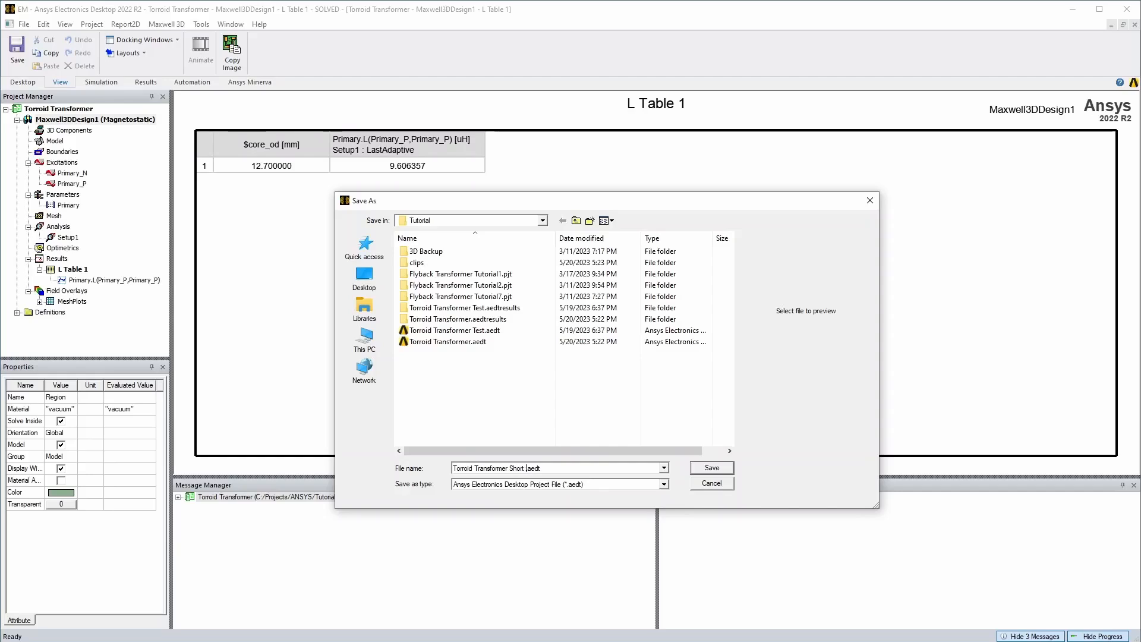
{"action": "type", "text": "Circuit"}
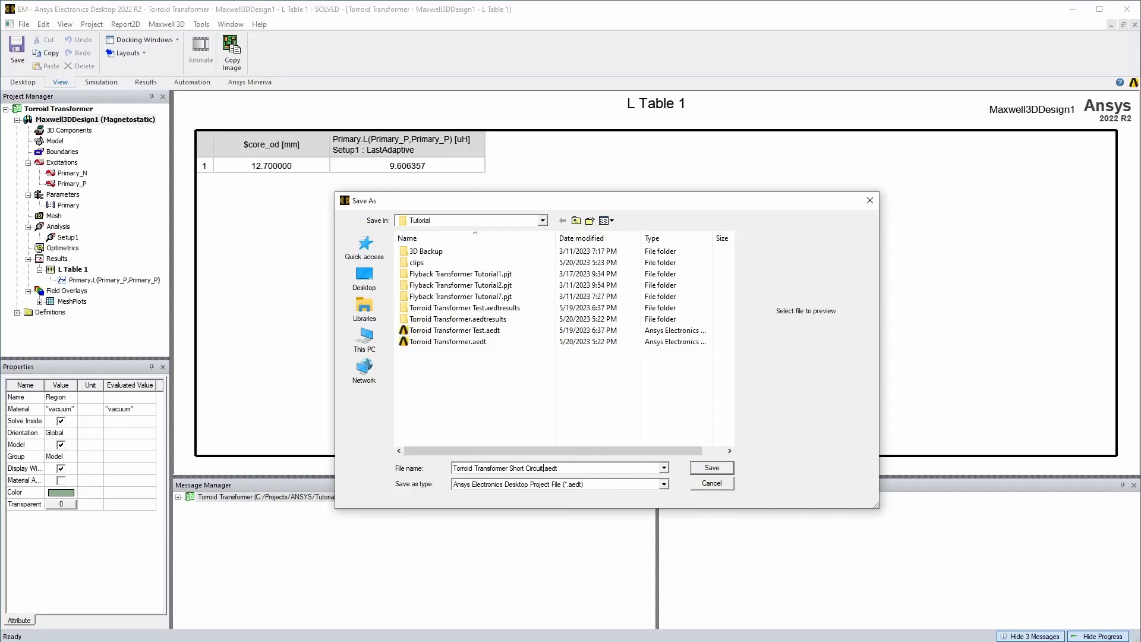
{"action": "key", "text": "Return"}
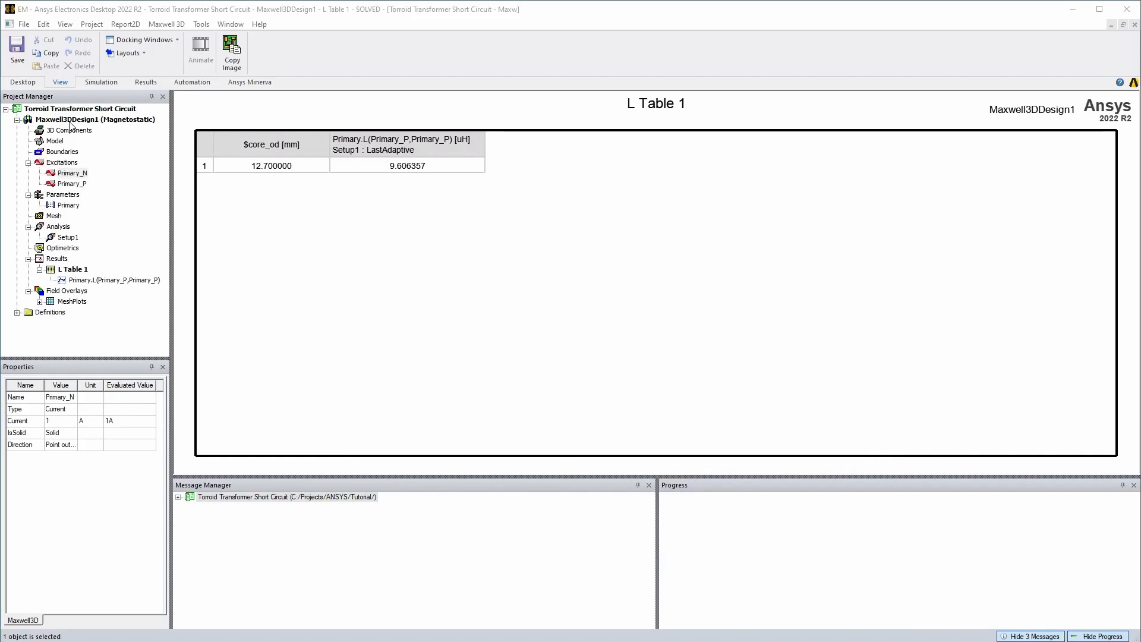
Step: Return to the 3D model of Maxwell3DDesign1 and hide the Region box in the active view
{"action": "double_click", "coordinate": [69, 120]}
{"action": "left_click", "coordinate": [202, 117]}
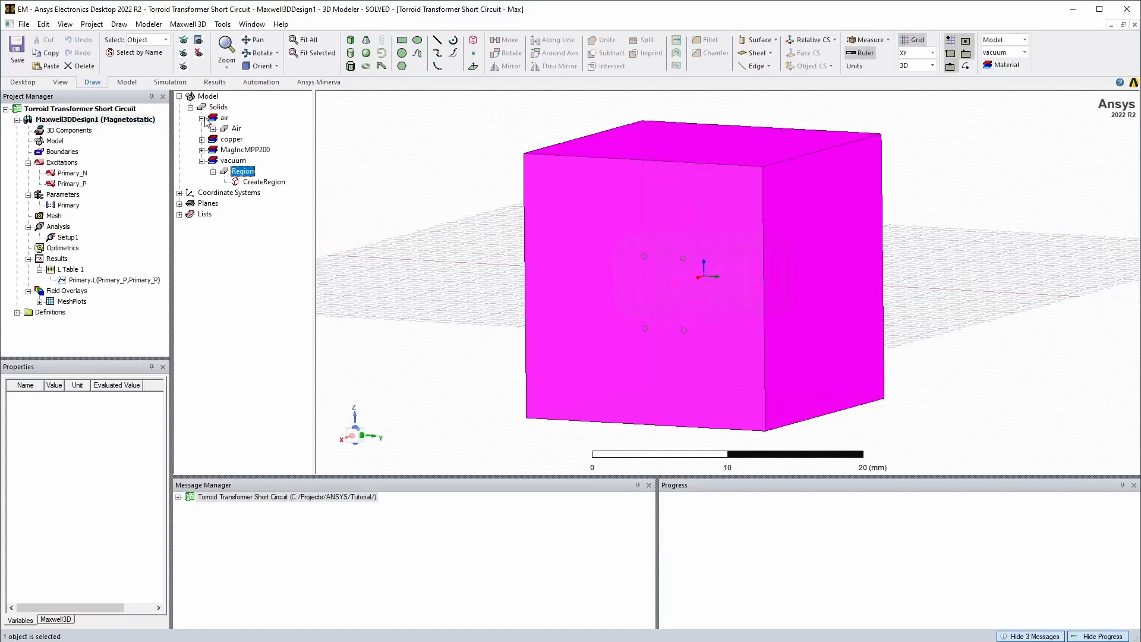
{"action": "left_click", "coordinate": [233, 129]}
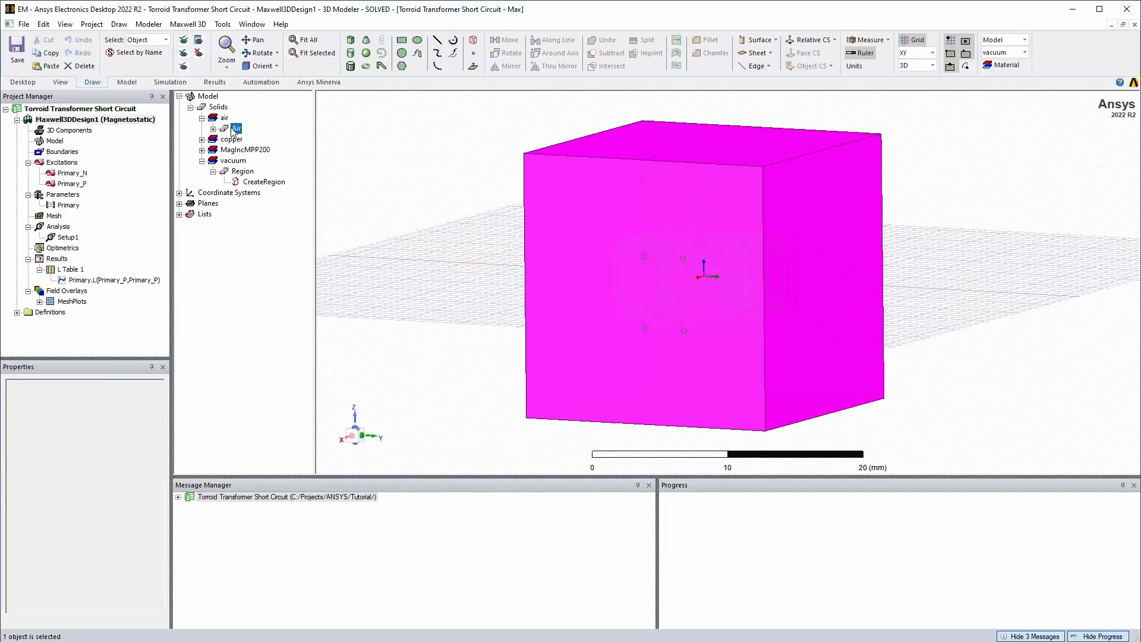
{"action": "right_click", "coordinate": [235, 174]}
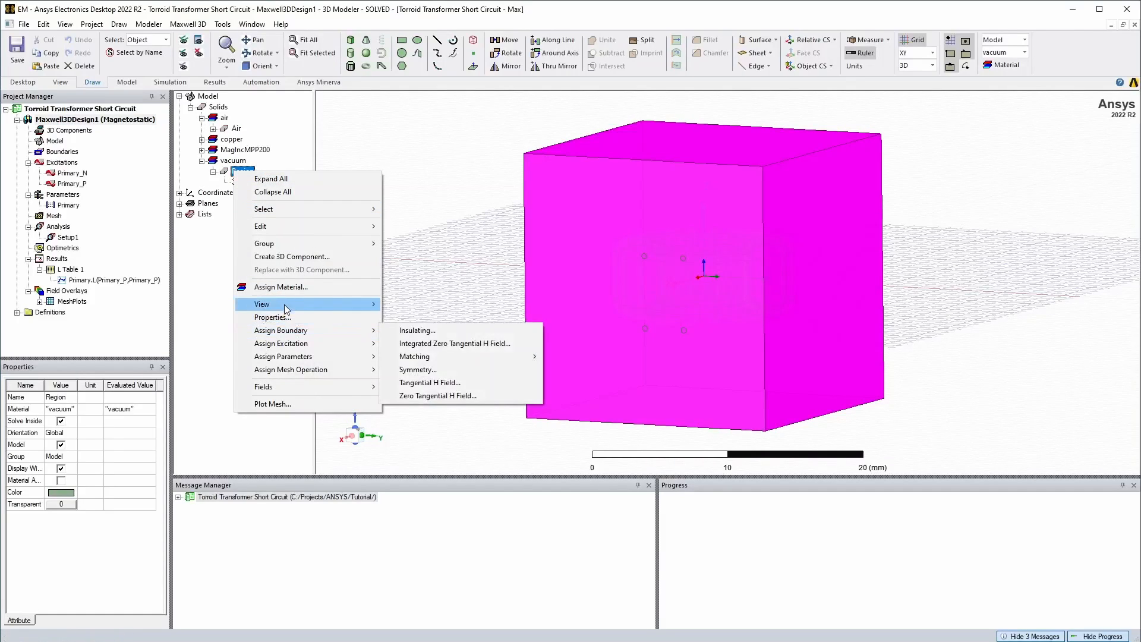
{"action": "mouse_move", "coordinate": [286, 309]}
{"action": "left_click", "coordinate": [443, 318]}
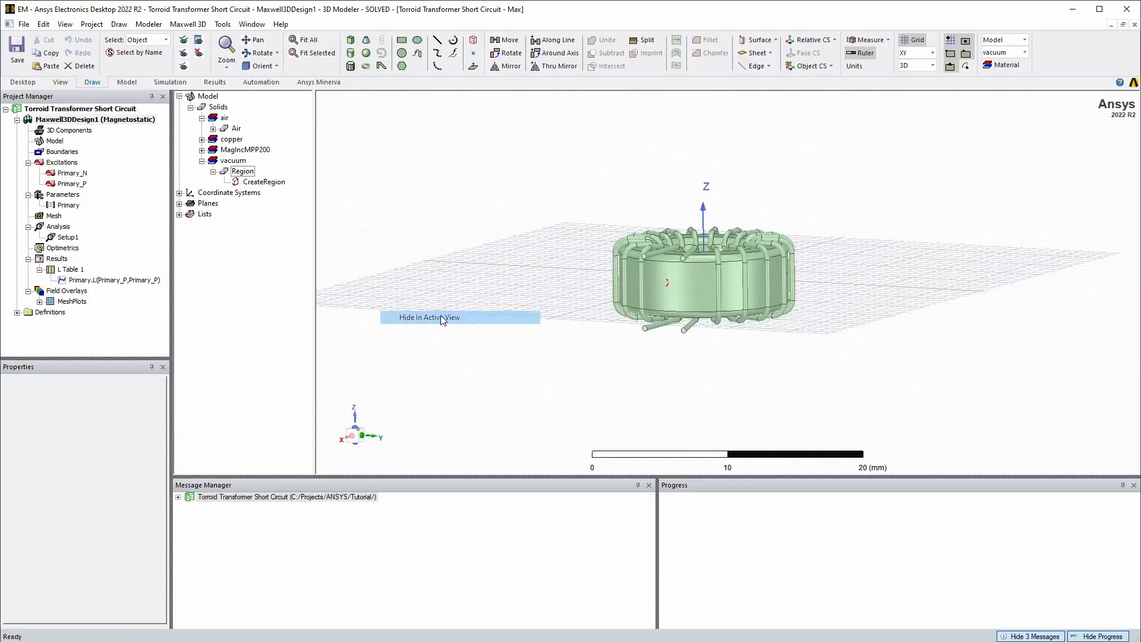
Step: Assign a 0 V voltage excitation named Secondary_P to the upper lead's end face on the secondary winding, using face selection
{"action": "left_click_drag", "start_coordinate": [773, 262], "coordinate": [721, 378], "text": "alt"}
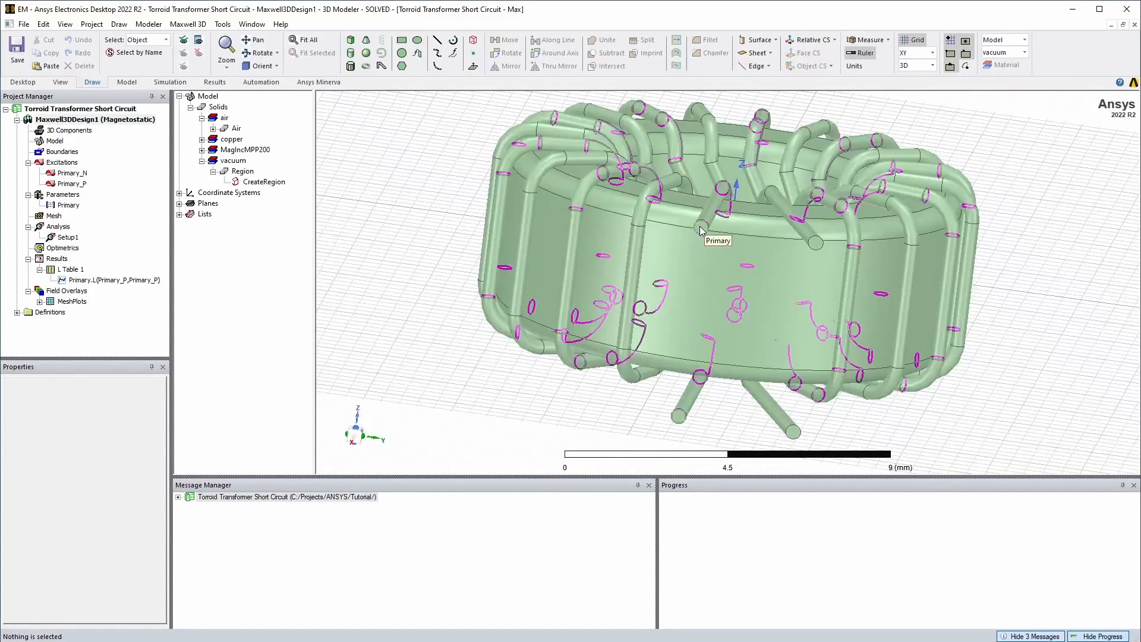
{"action": "left_click", "coordinate": [716, 244]}
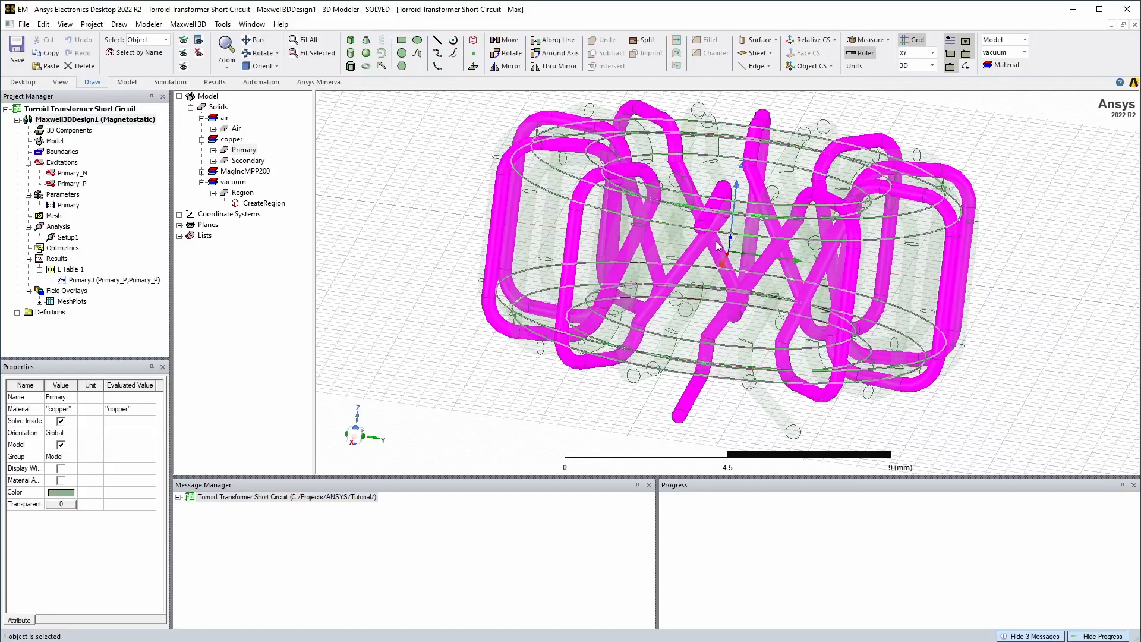
{"action": "left_click", "coordinate": [165, 39]}
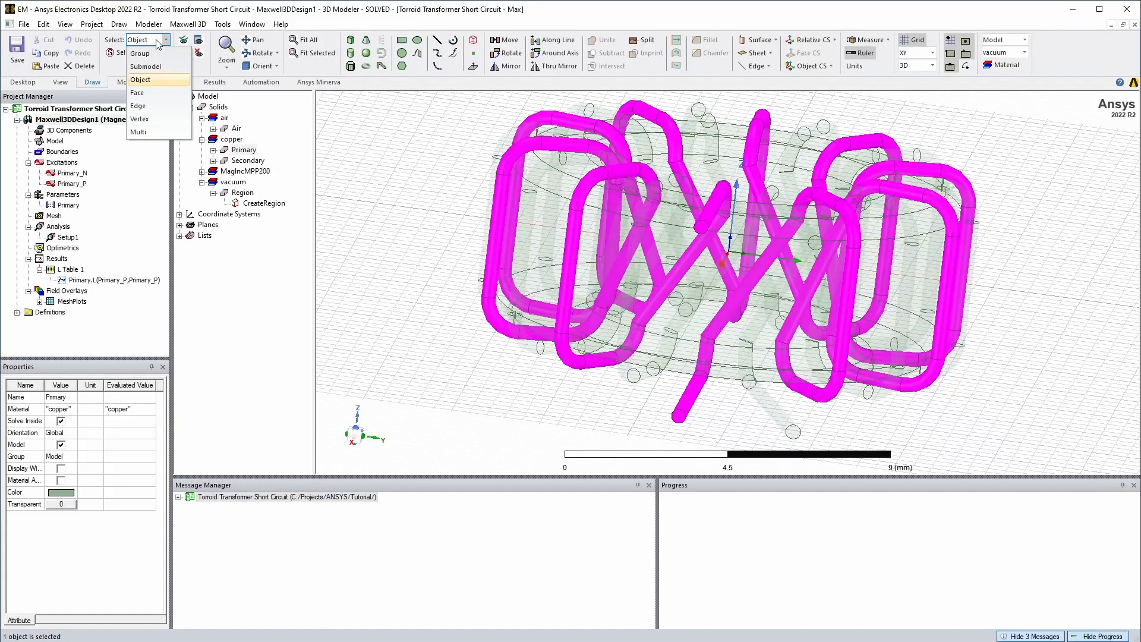
{"action": "left_click", "coordinate": [143, 93]}
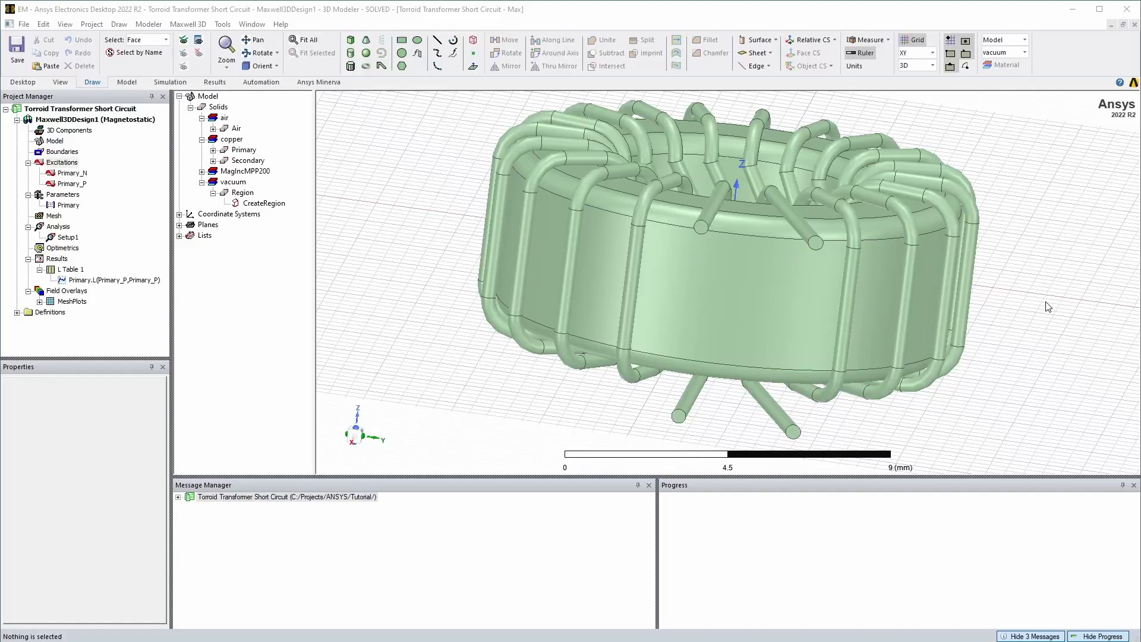
{"action": "left_click", "coordinate": [816, 244]}
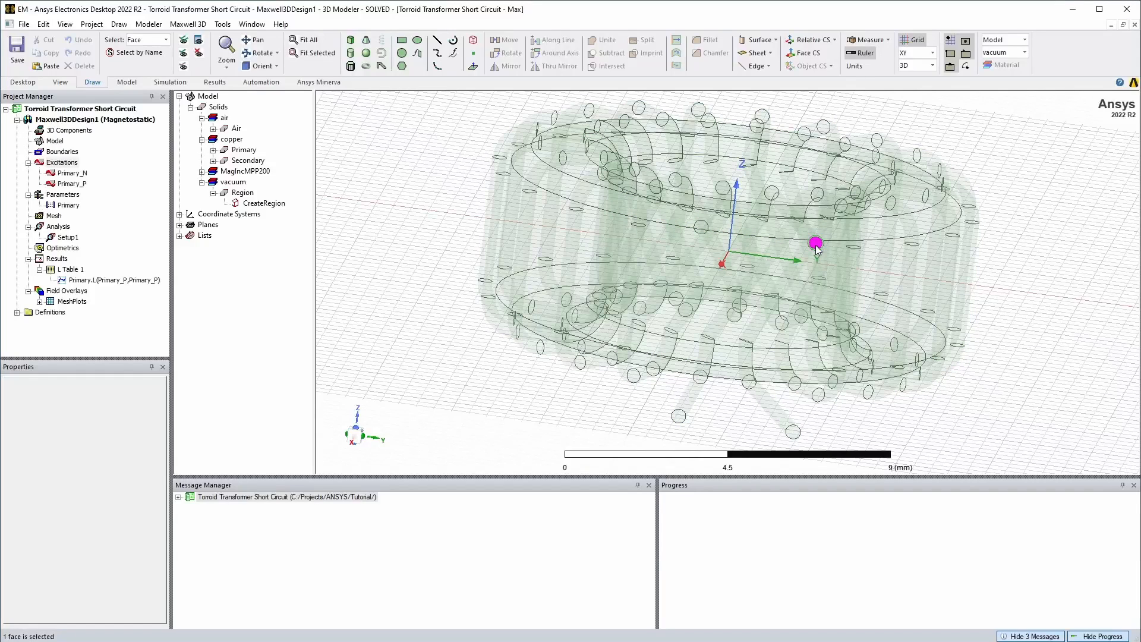
{"action": "right_click", "coordinate": [816, 248]}
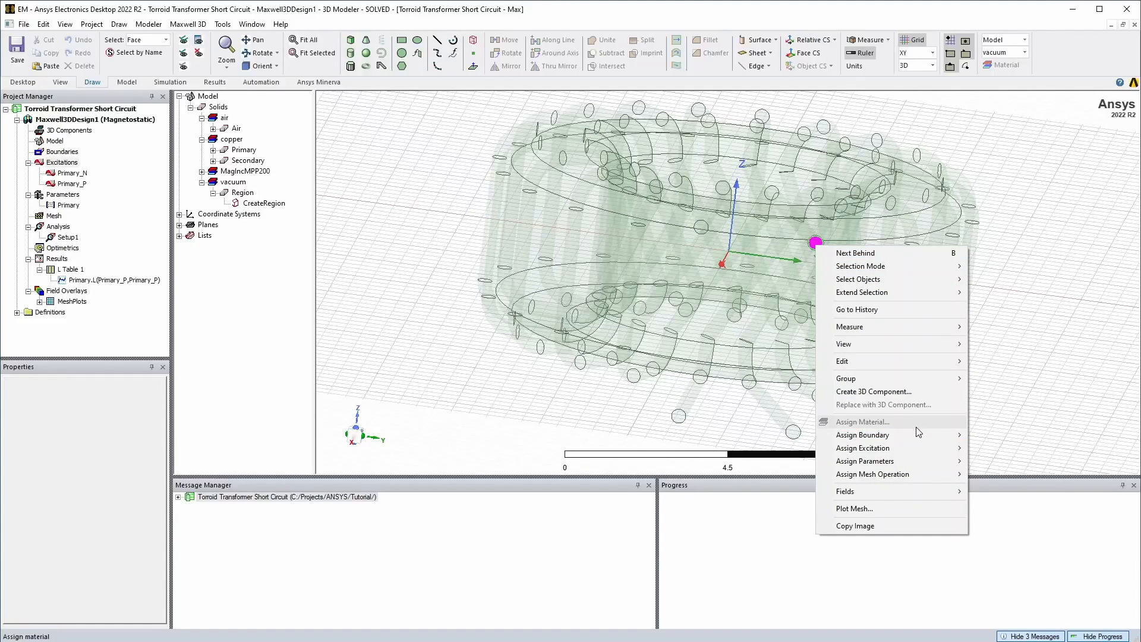
{"action": "mouse_move", "coordinate": [907, 449]}
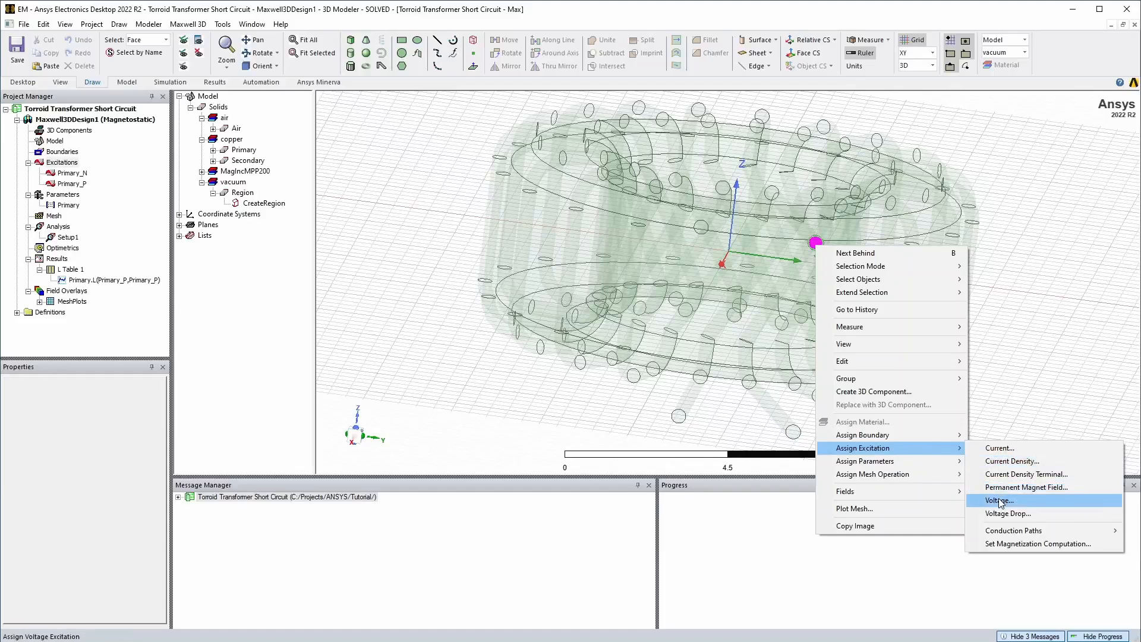
{"action": "left_click", "coordinate": [1000, 502]}
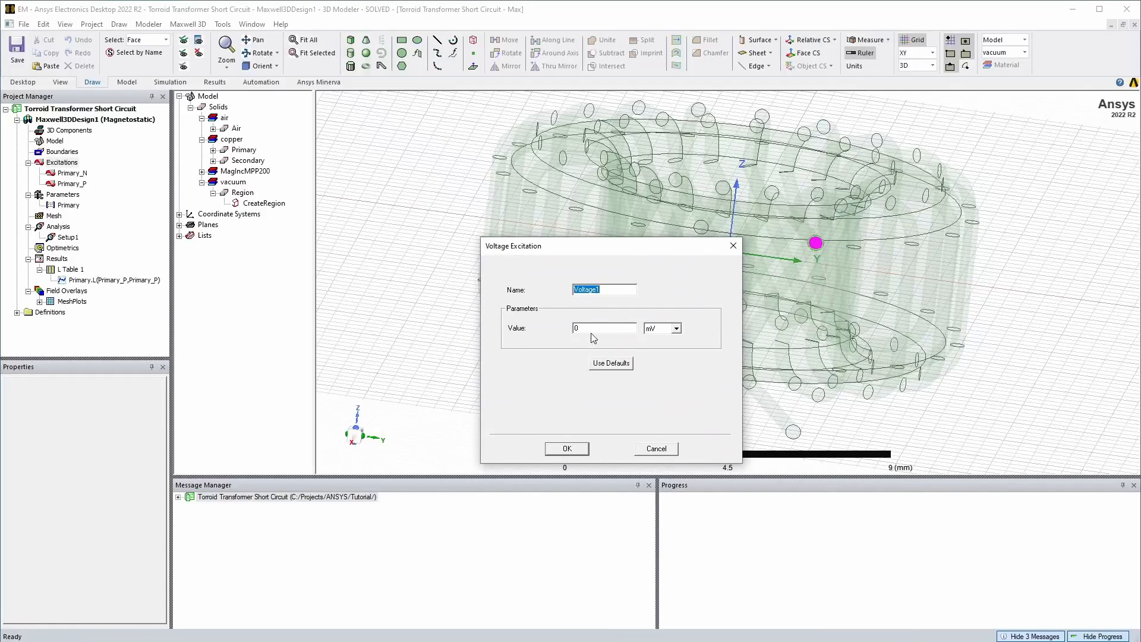
{"action": "left_click", "coordinate": [614, 328]}
{"action": "left_click_drag", "start_coordinate": [610, 293], "coordinate": [509, 290]}
{"action": "type", "text": "Secondary_P"}
{"action": "left_click", "coordinate": [676, 328]}
{"action": "left_click", "coordinate": [657, 354]}
{"action": "left_click", "coordinate": [567, 449]}
Step: Assign a 0 V voltage excitation named Secondary_N to the lower lead's end face on the secondary winding
{"action": "right_click", "coordinate": [793, 433]}
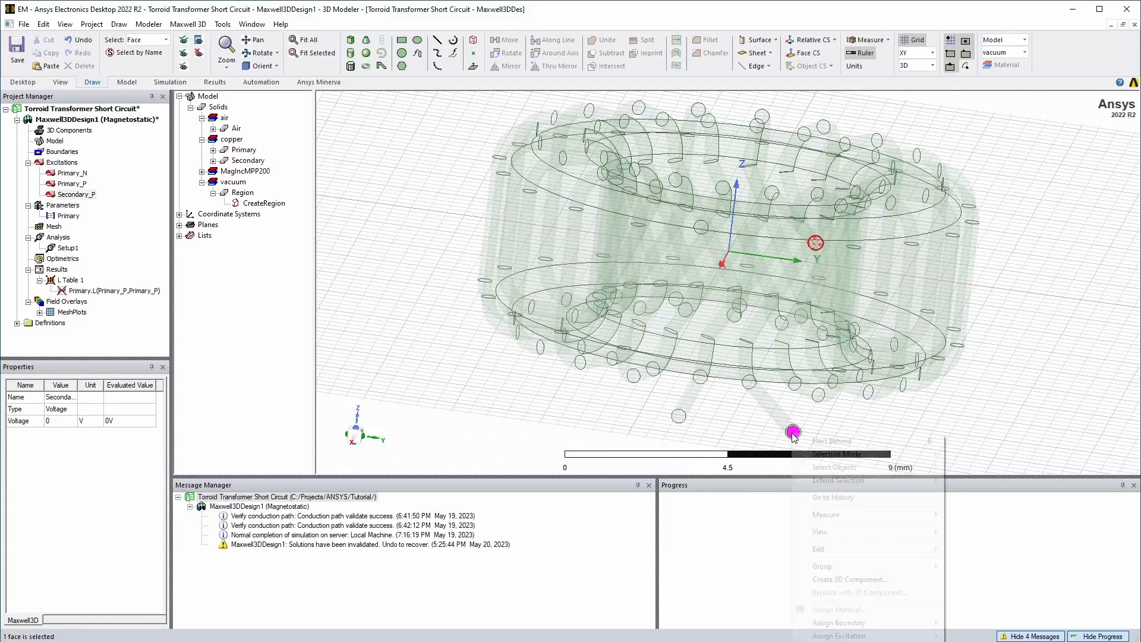
{"action": "mouse_move", "coordinate": [846, 635]}
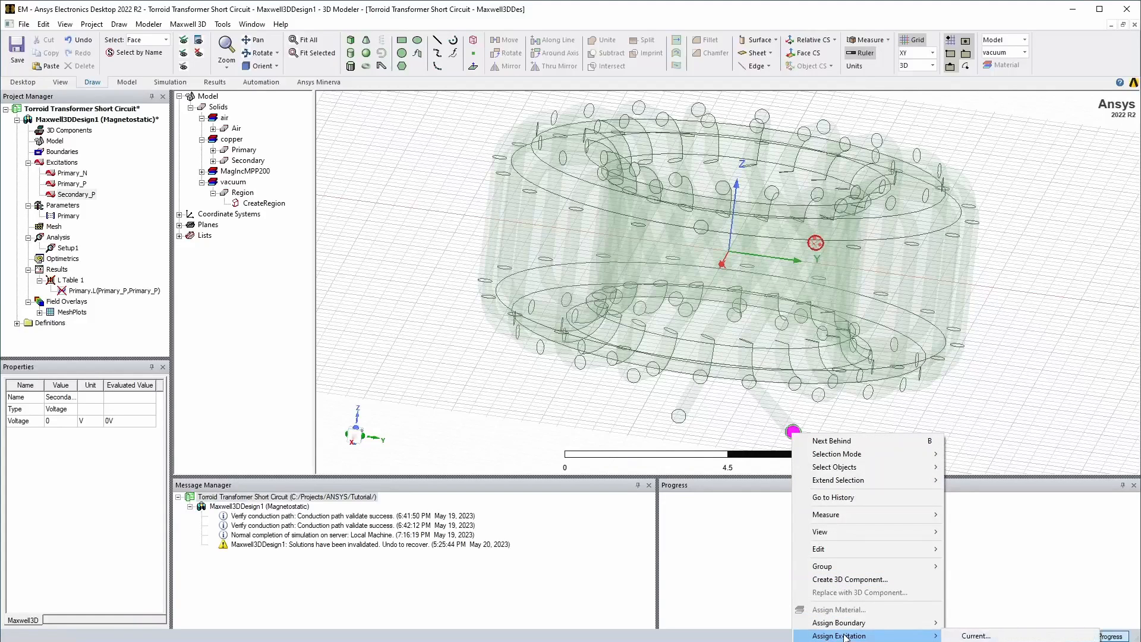
{"action": "left_click", "coordinate": [975, 641]}
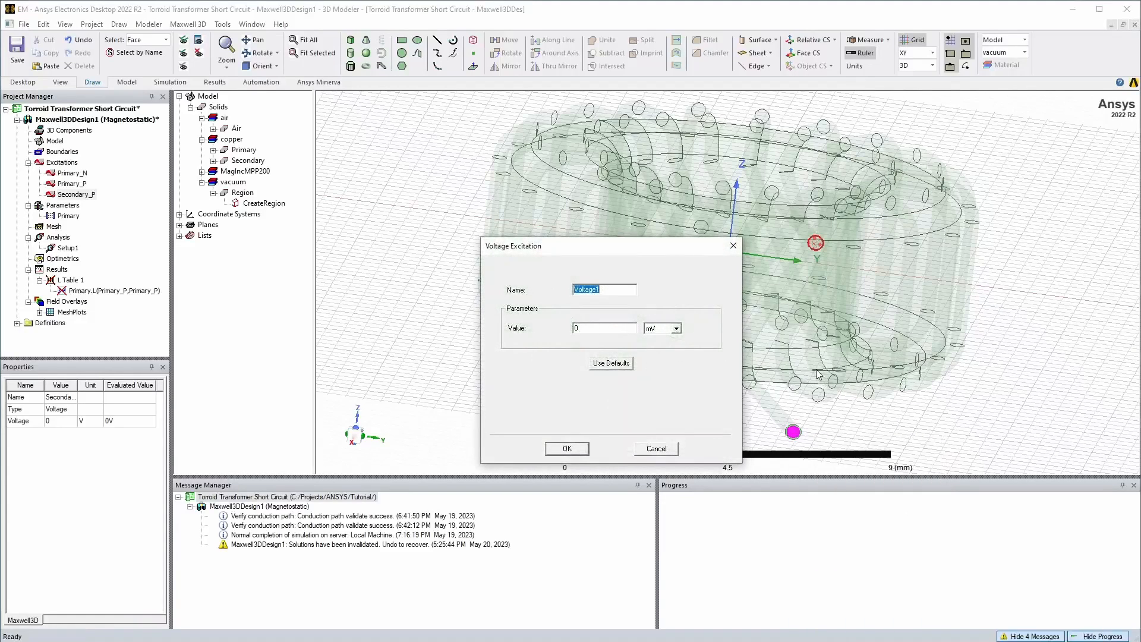
{"action": "type", "text": "Secondary_N"}
{"action": "left_click", "coordinate": [675, 328]}
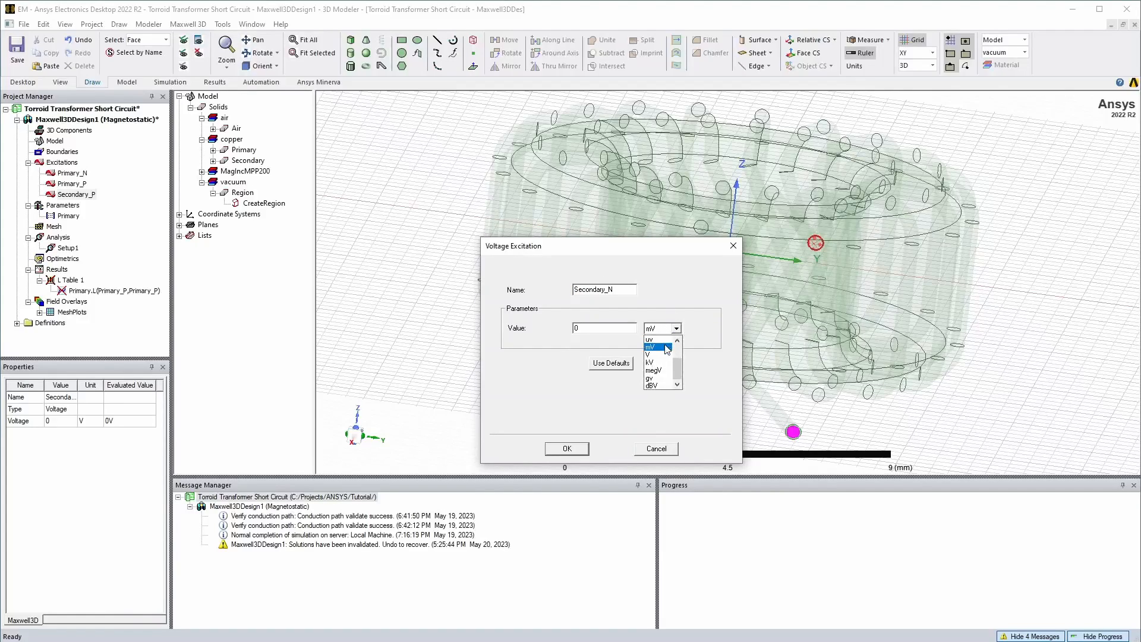
{"action": "left_click", "coordinate": [663, 355]}
{"action": "left_click", "coordinate": [568, 449]}
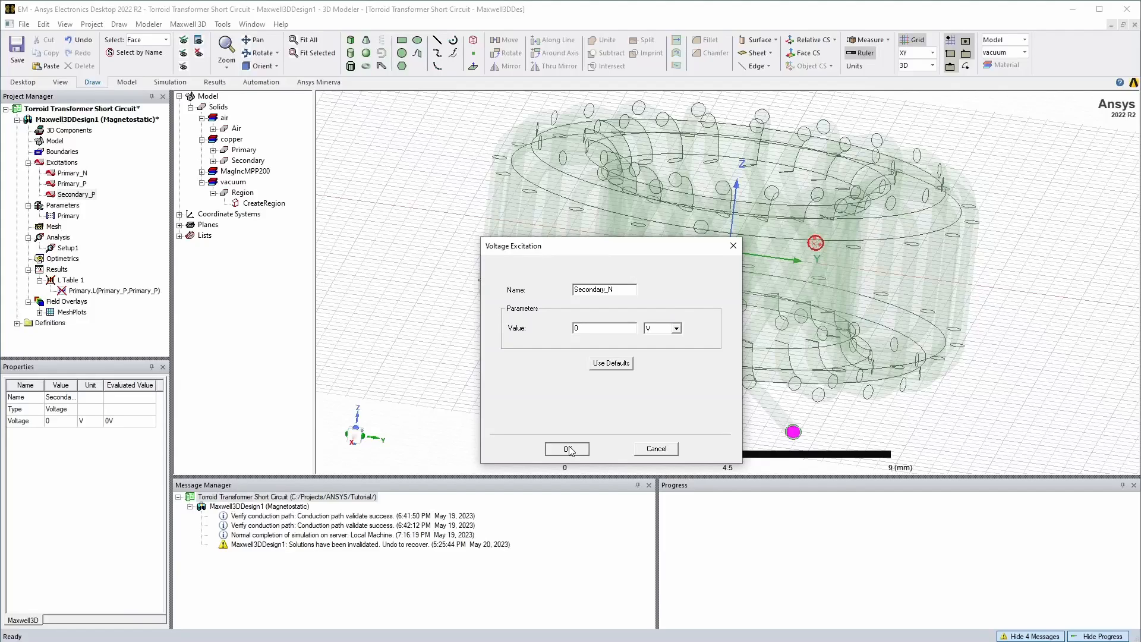
{"action": "left_click", "coordinate": [568, 450]}
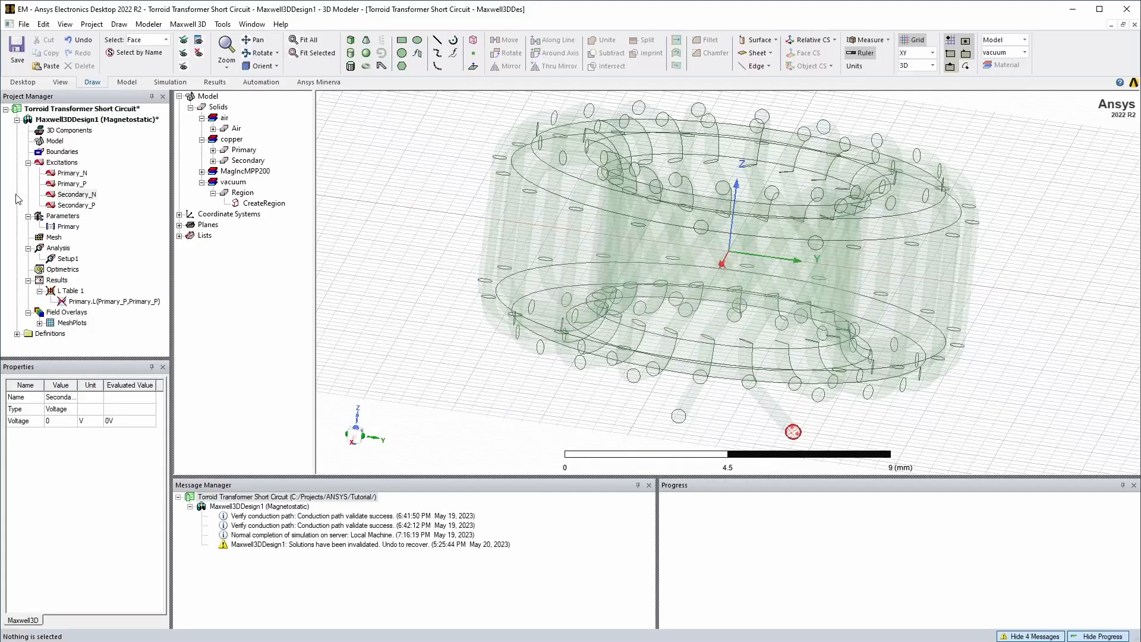
Step: Run the validation check on the short-circuit design with its secondary voltage excitations
{"action": "left_click", "coordinate": [156, 83]}
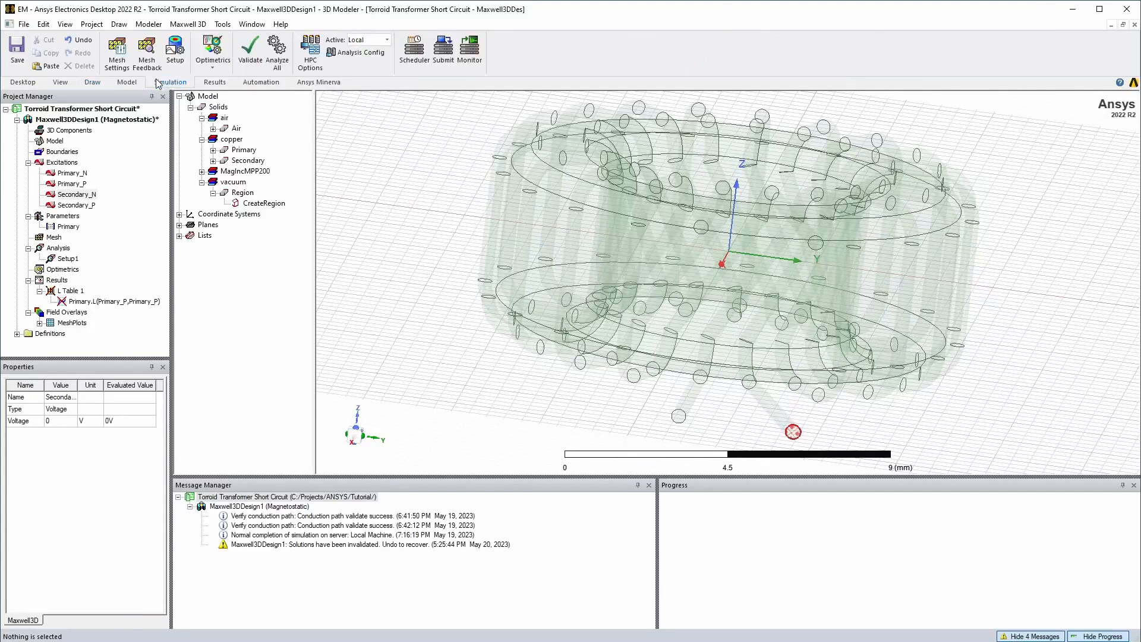
{"action": "left_click", "coordinate": [254, 57]}
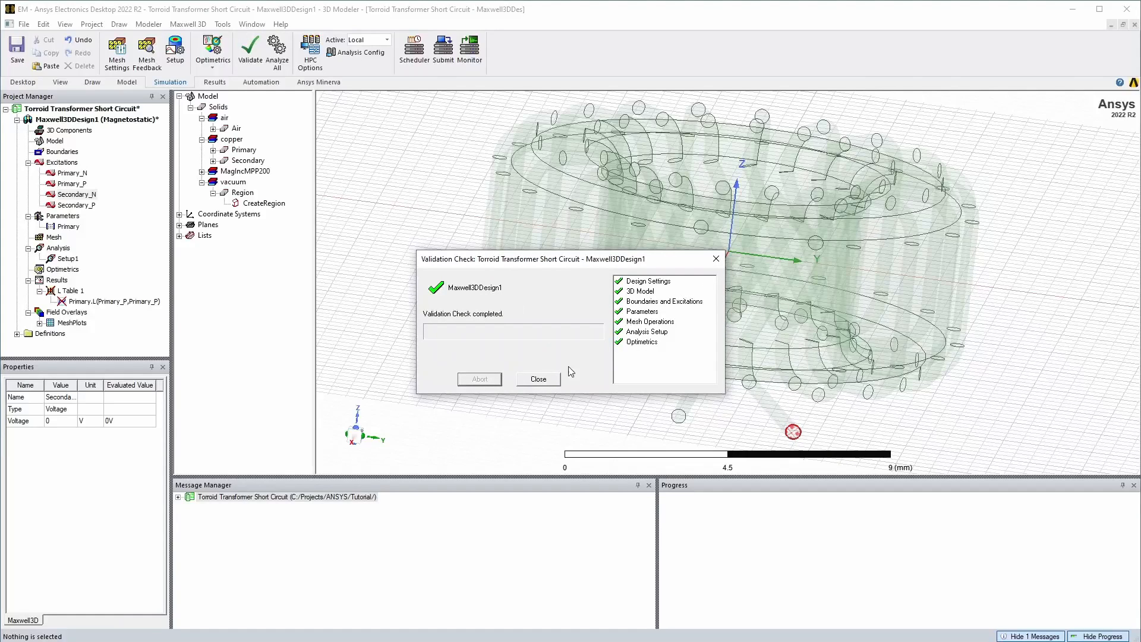
Step: Save the short-circuit project, accepting deletion of the invalid solution data, and analyze all its setups
{"action": "left_click", "coordinate": [537, 381]}
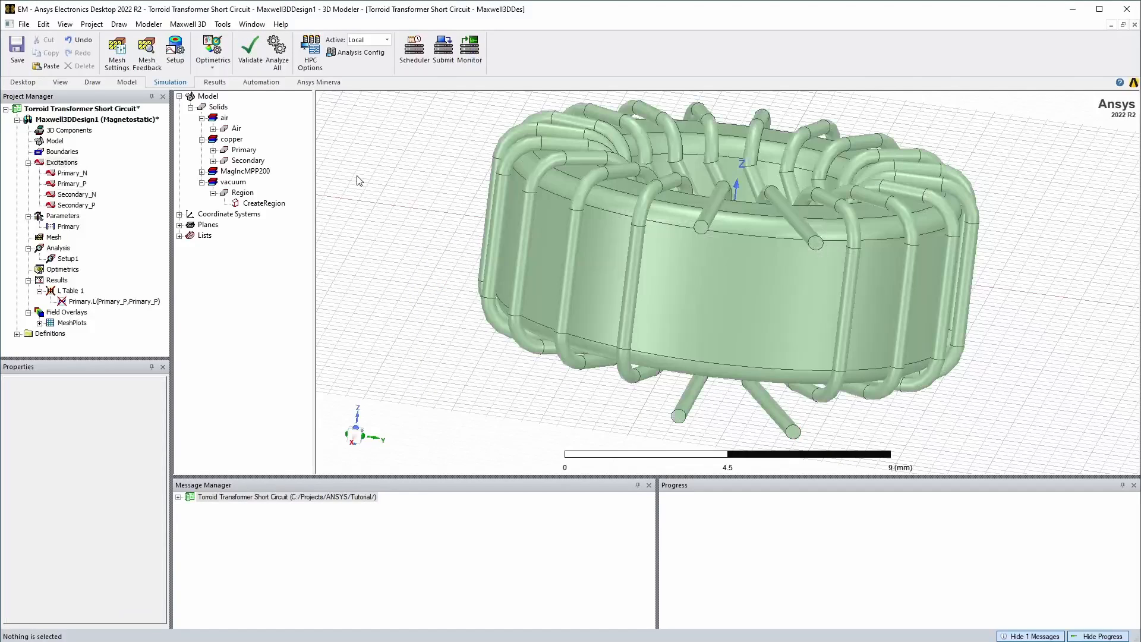
{"action": "left_click", "coordinate": [17, 47]}
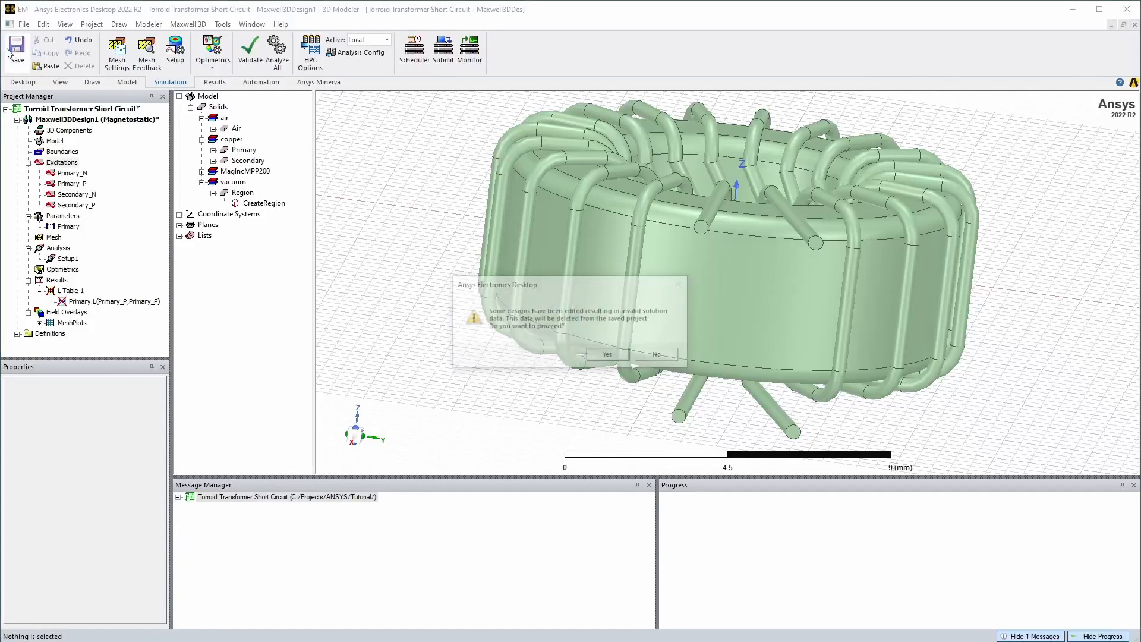
{"action": "left_click", "coordinate": [610, 357]}
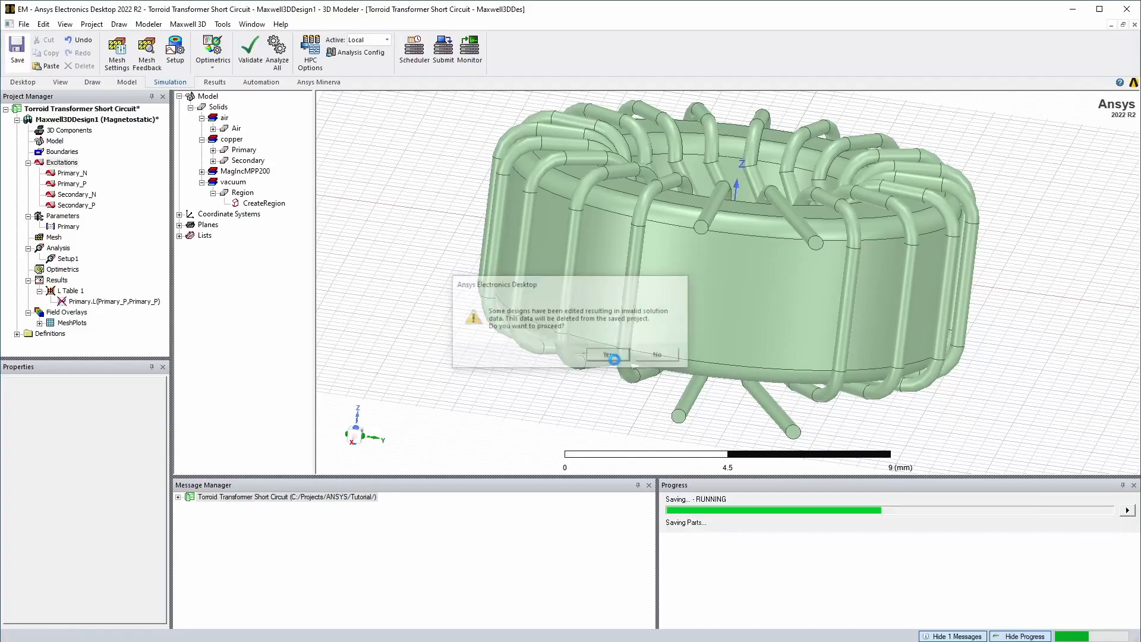
{"action": "left_click", "coordinate": [278, 47]}
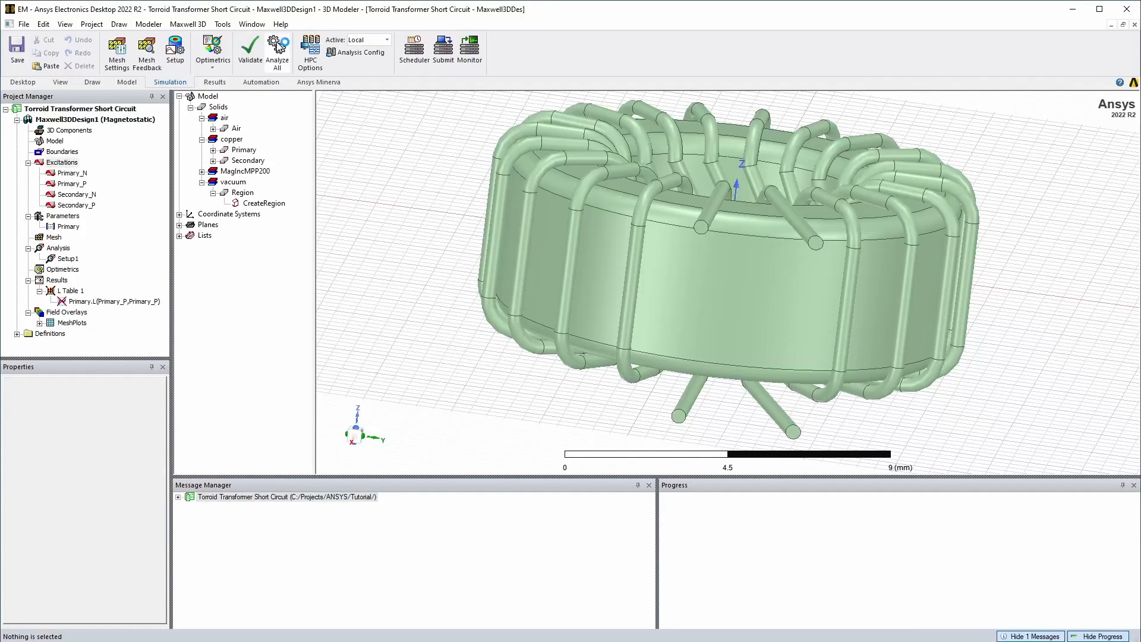
Step: Update the L Table 1 report and review its trace definition and the short-circuit primary inductance
{"action": "right_click", "coordinate": [74, 304]}
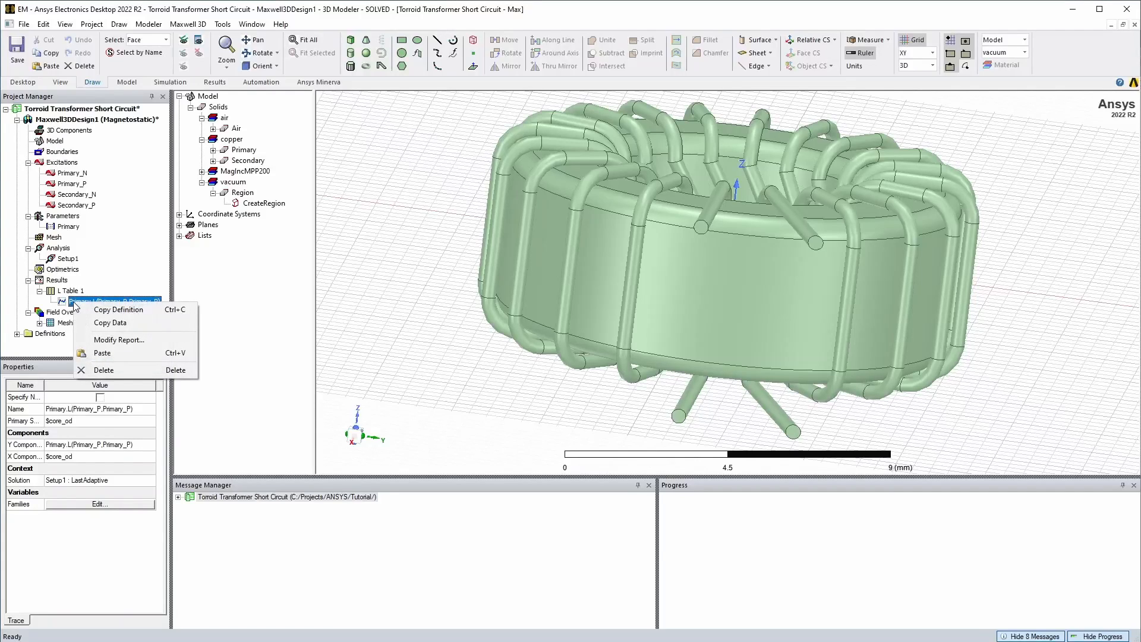
{"action": "left_click", "coordinate": [71, 291]}
{"action": "right_click", "coordinate": [71, 291]}
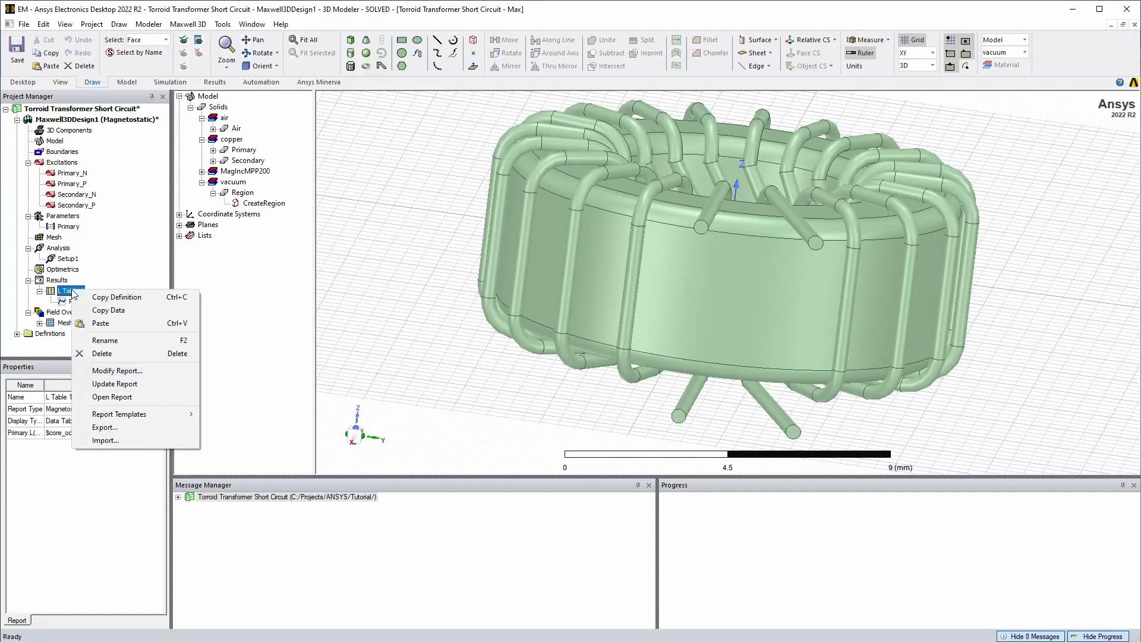
{"action": "left_click", "coordinate": [124, 384]}
{"action": "double_click", "coordinate": [105, 301]}
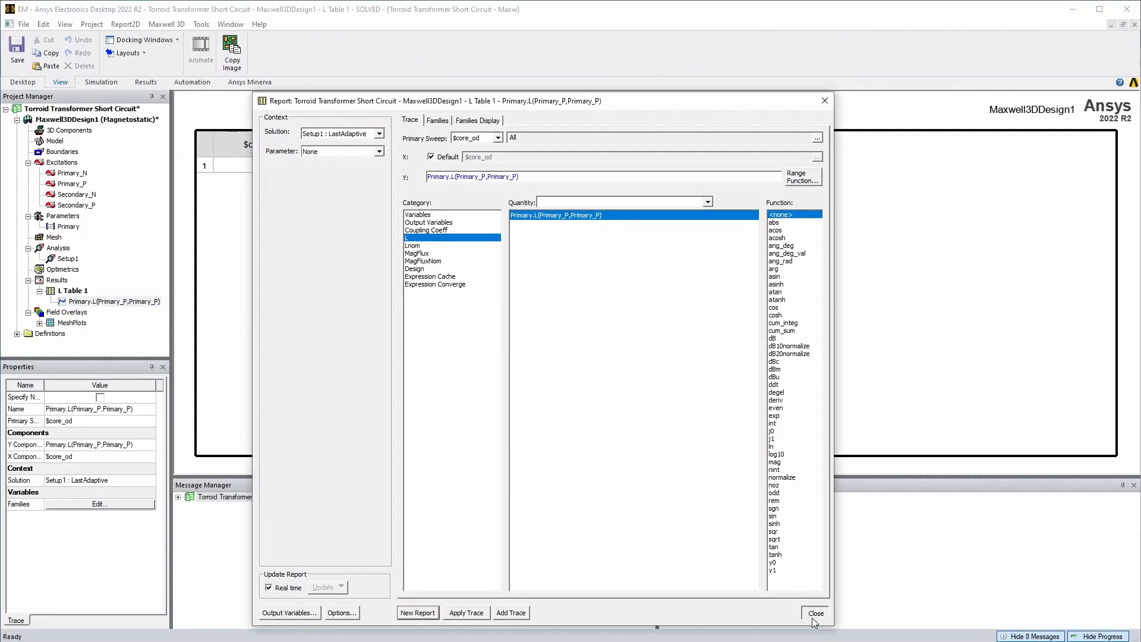
{"action": "left_click", "coordinate": [809, 606]}
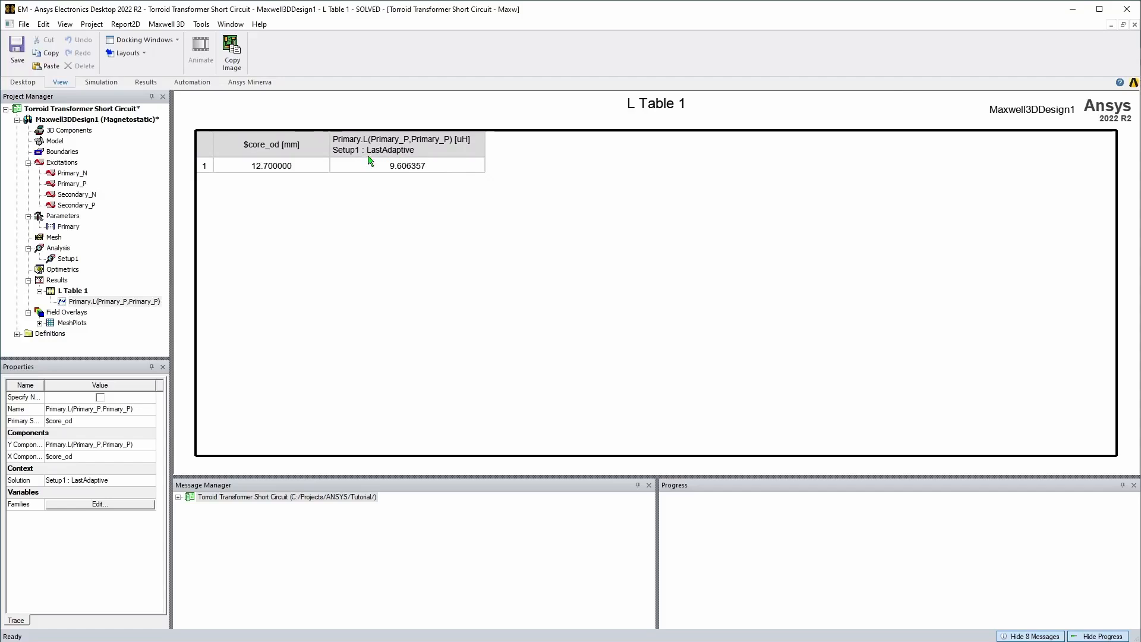
{"action": "left_click", "coordinate": [1134, 25]}
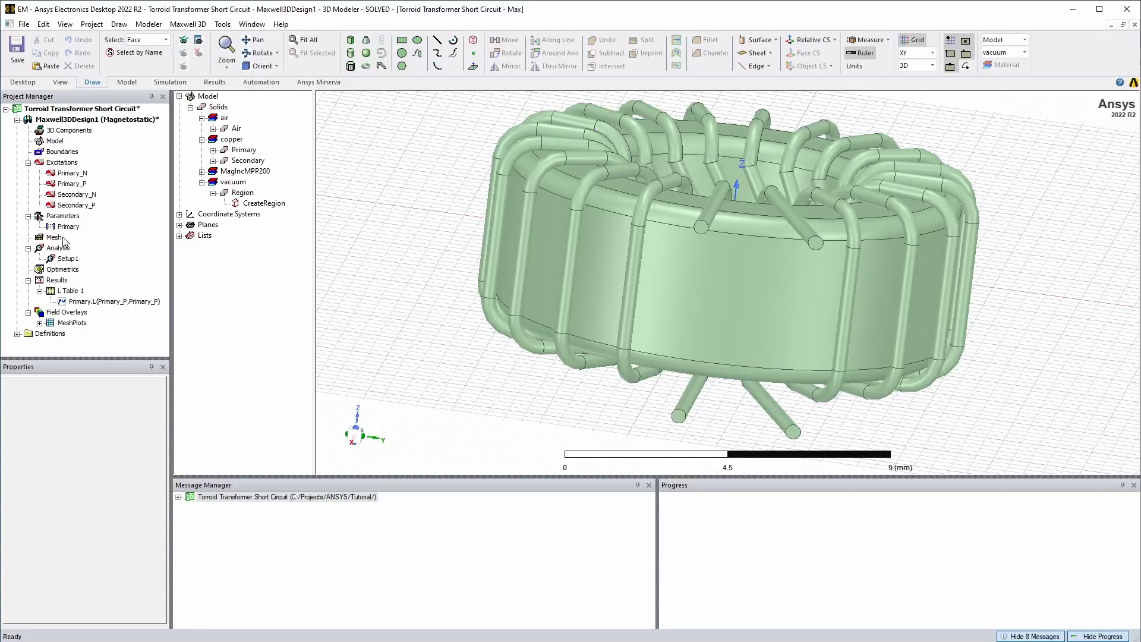
Step: Check which excitation sources a new Matrix parameter can include, leaving without creating it
{"action": "right_click", "coordinate": [64, 218]}
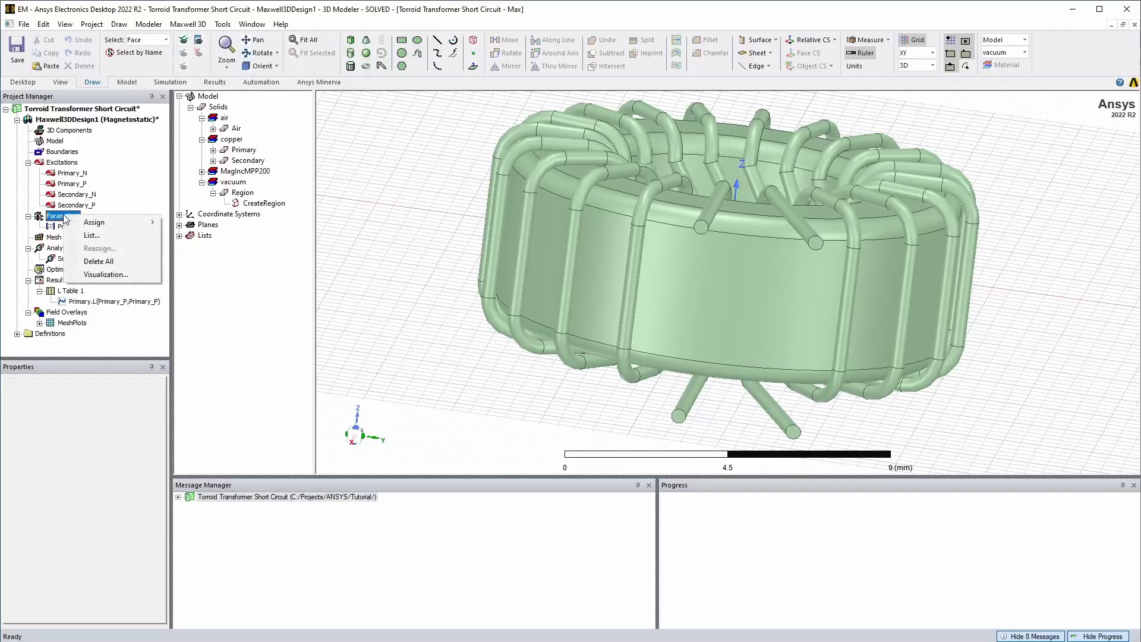
{"action": "mouse_move", "coordinate": [119, 221]}
{"action": "left_click", "coordinate": [189, 249]}
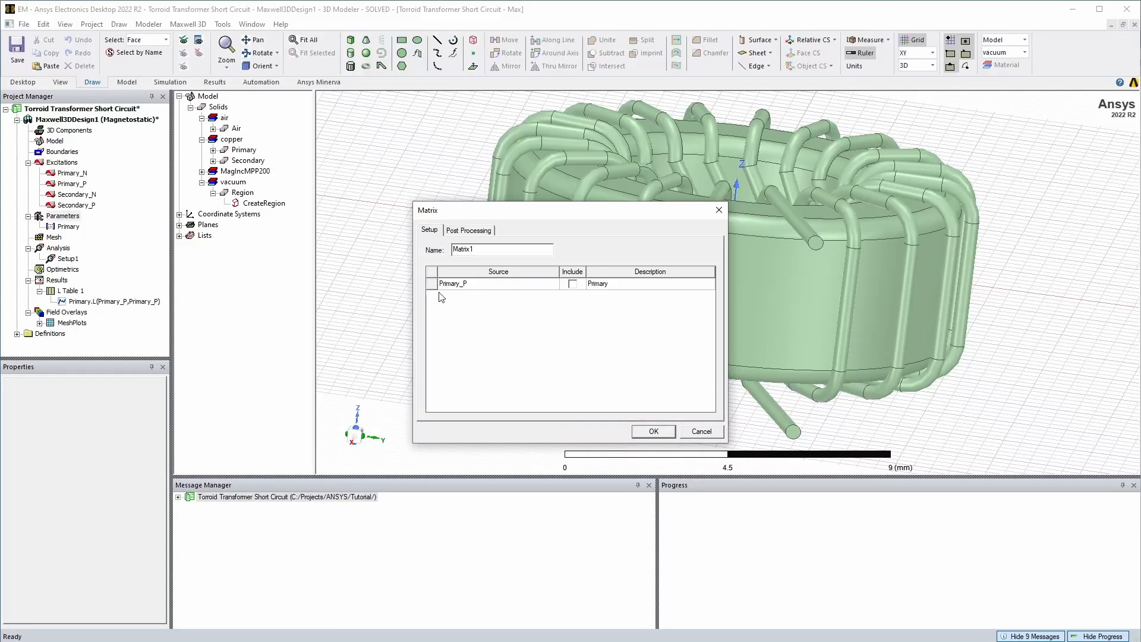
{"action": "left_click", "coordinate": [701, 432]}
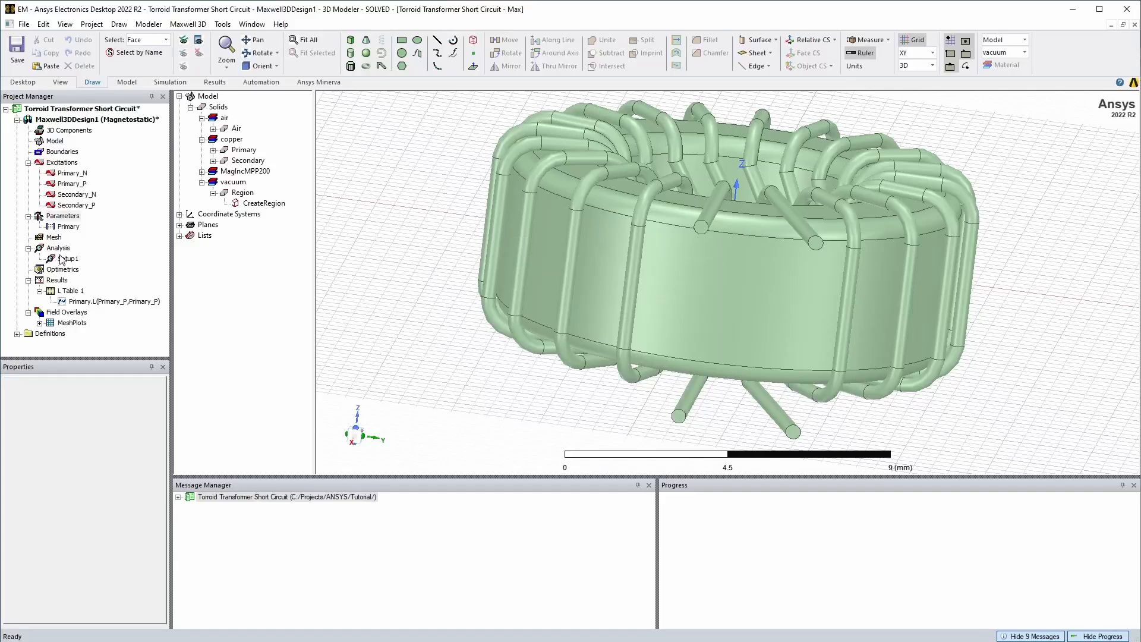
Step: Delete L Table 1 and create a new magnetostatic data table of Primary.L(Primary_P,Primary_P), leaving the report view after reading it
{"action": "left_click", "coordinate": [71, 292]}
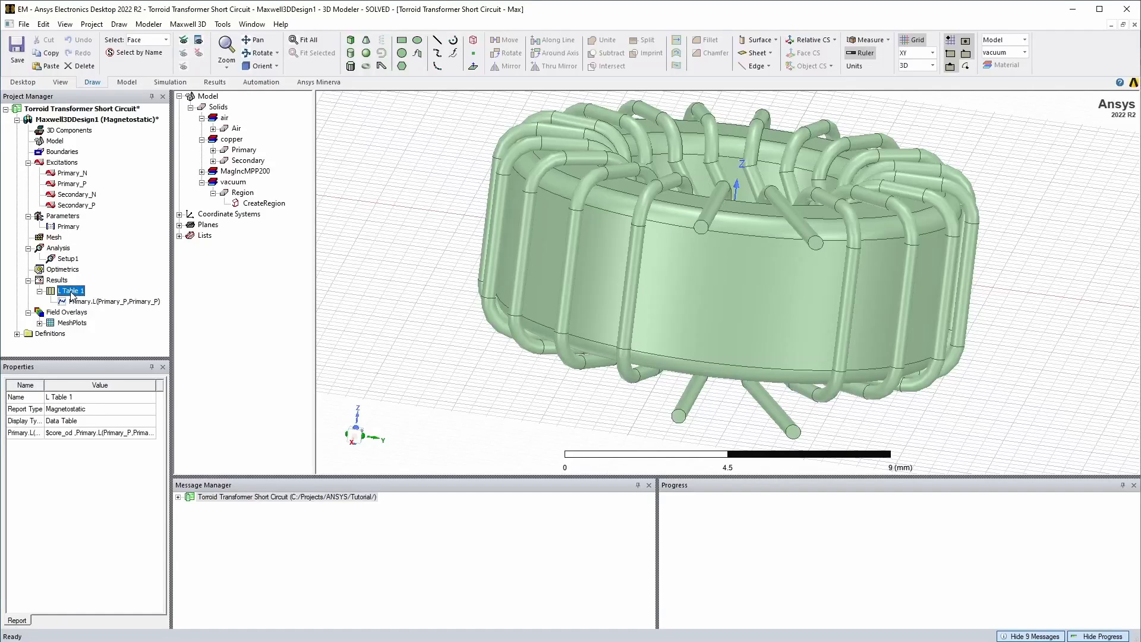
{"action": "right_click", "coordinate": [66, 280]}
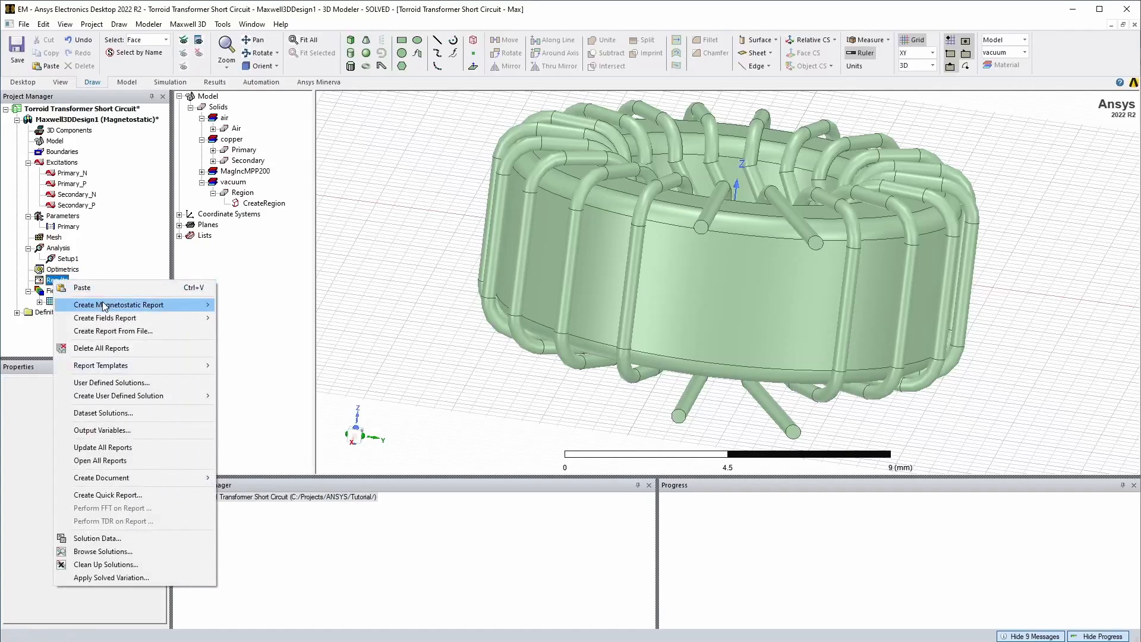
{"action": "mouse_move", "coordinate": [115, 309]}
{"action": "left_click", "coordinate": [251, 331]}
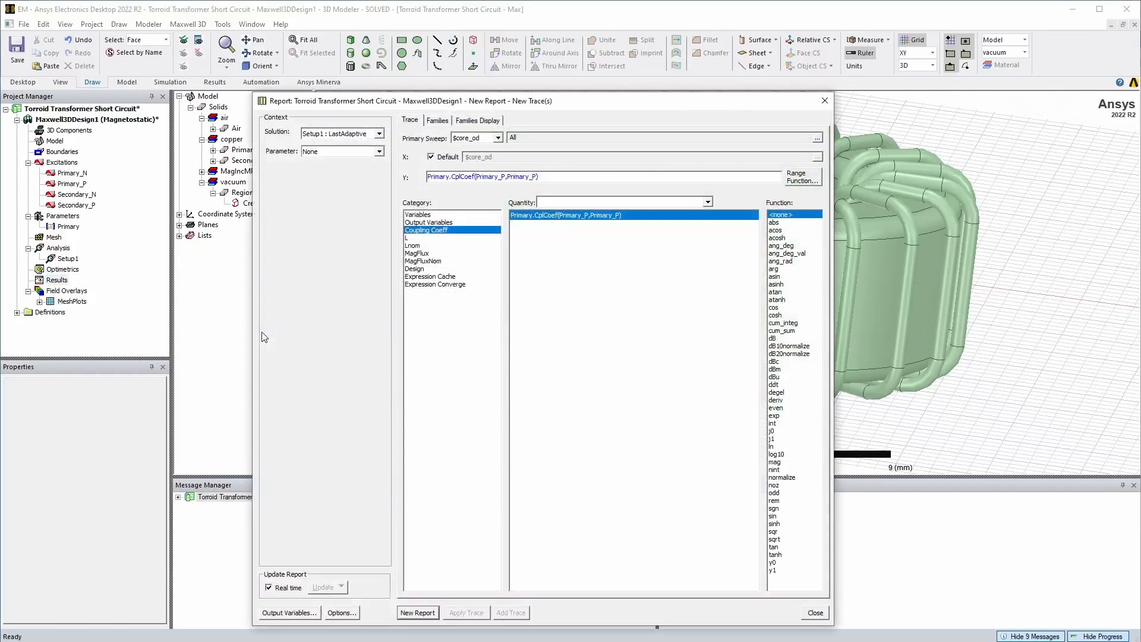
{"action": "left_click", "coordinate": [420, 239]}
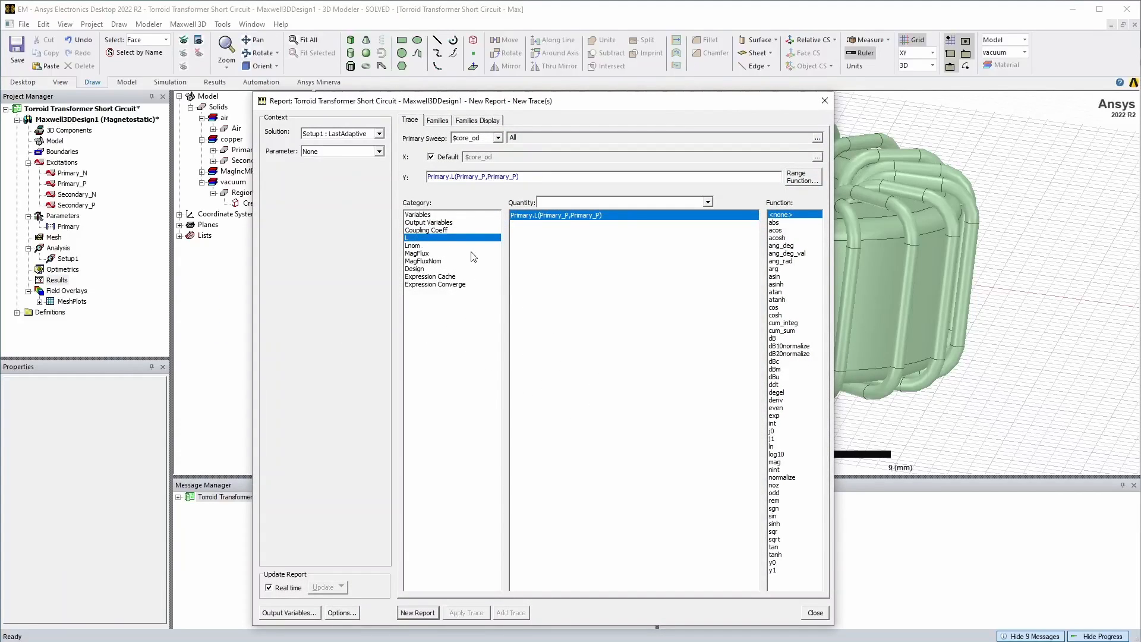
{"action": "left_click", "coordinate": [399, 614]}
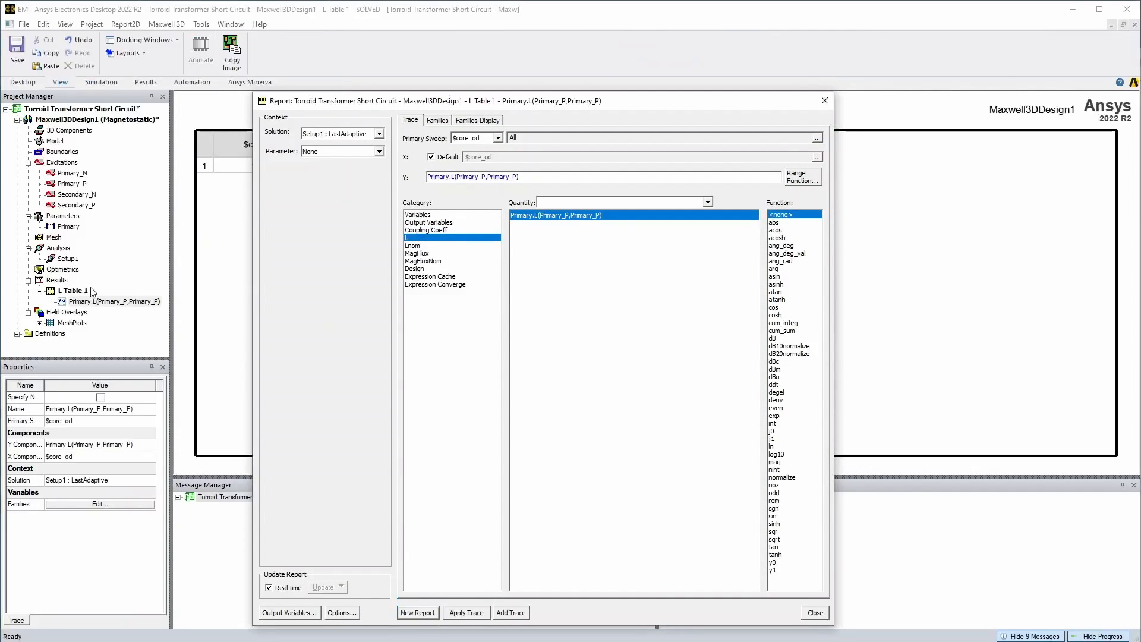
{"action": "left_click", "coordinate": [817, 612]}
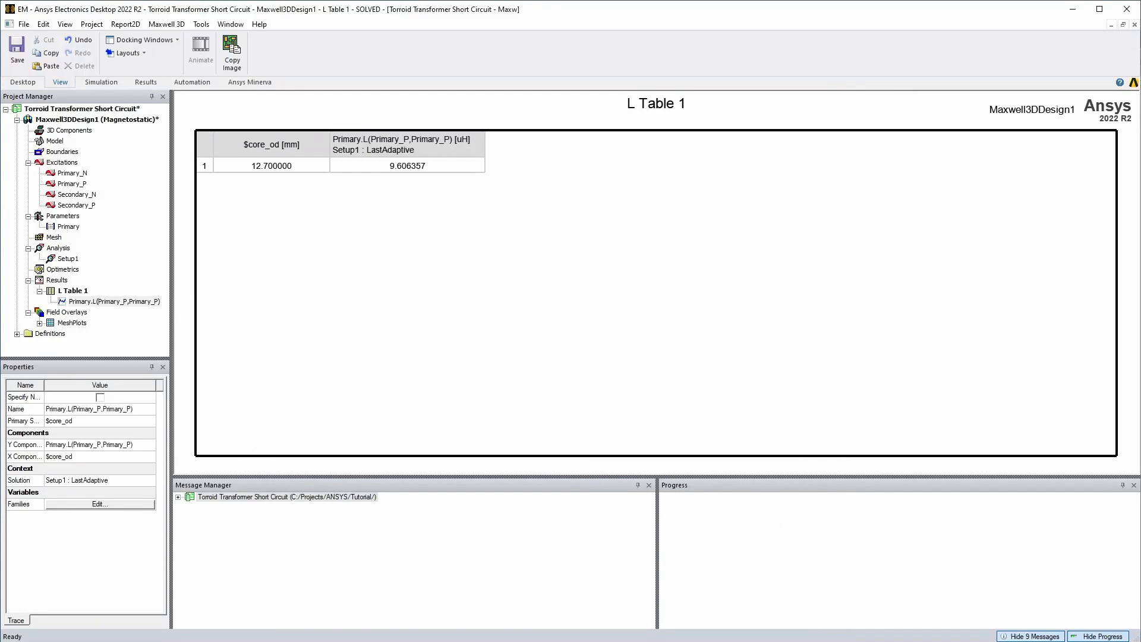
{"action": "left_click", "coordinate": [1134, 25]}
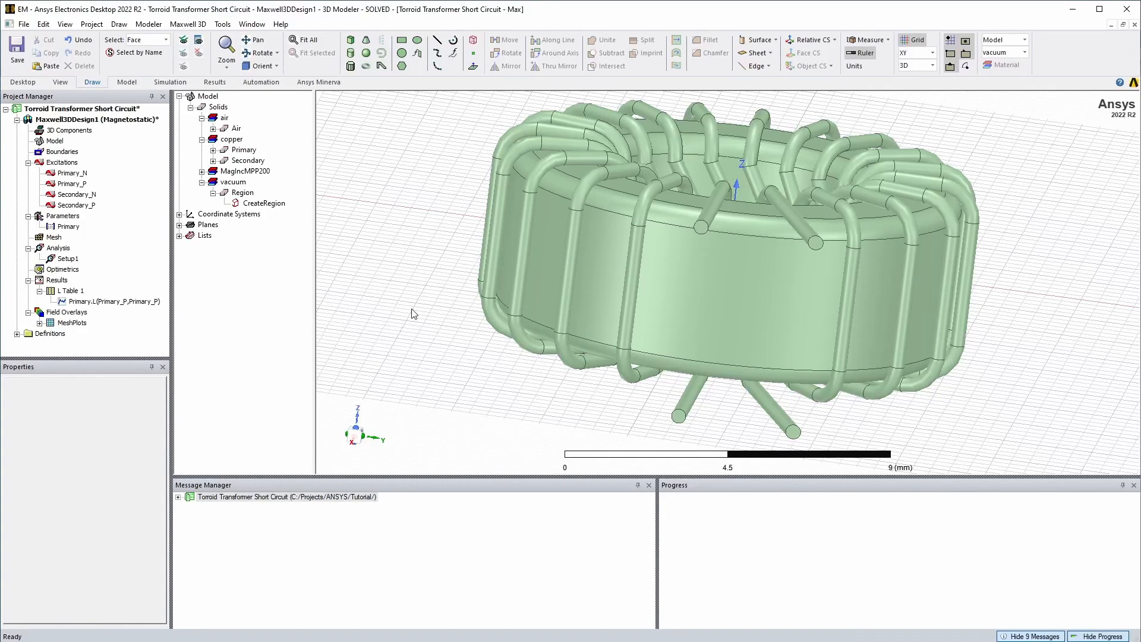
Step: Delete the Secondary_N and Secondary_P voltage excitations from the short-circuit design
{"action": "left_click", "coordinate": [87, 195]}
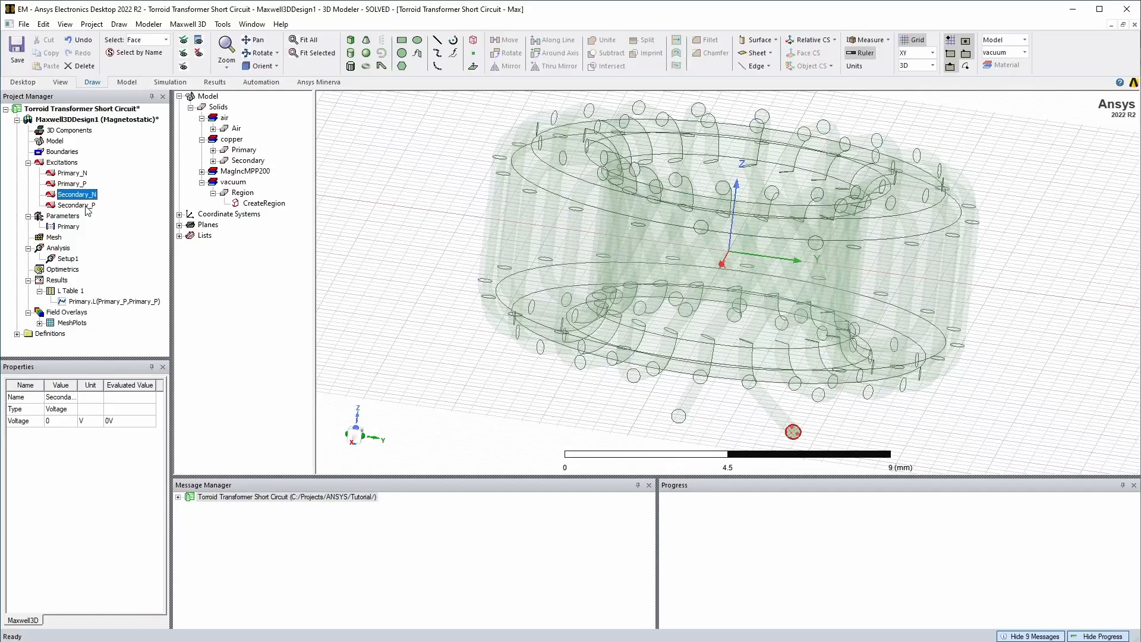
{"action": "left_click", "coordinate": [83, 205]}
{"action": "left_click", "coordinate": [76, 194], "text": "ctrl"}
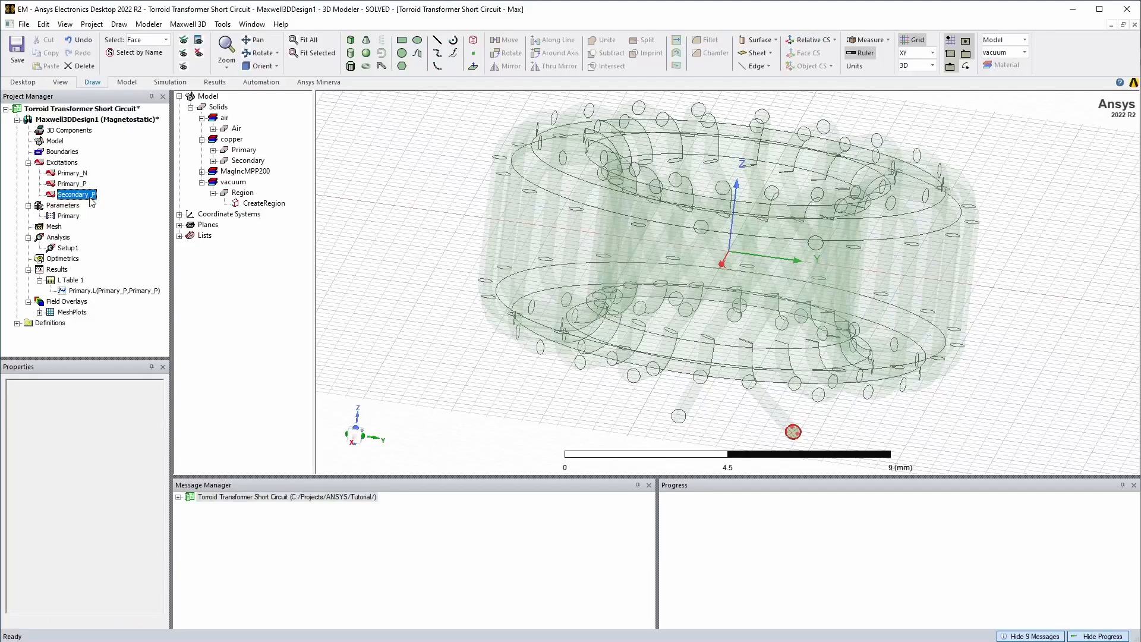
{"action": "key", "text": "Delete"}
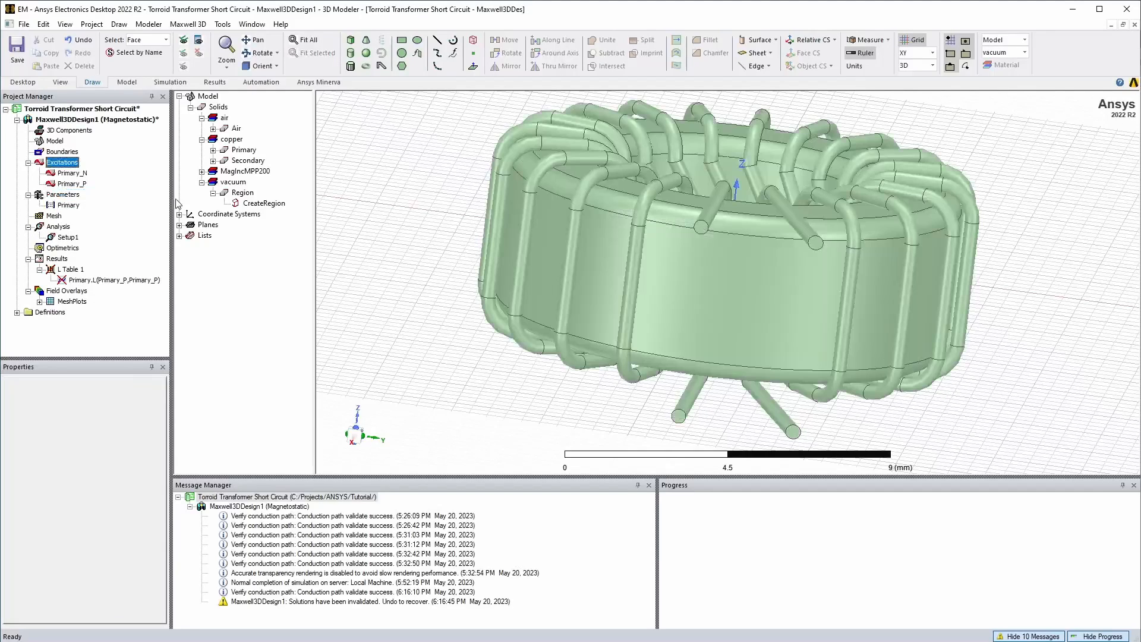
Step: Assign a solid 1 A current excitation named Secondary_P to the end face of the secondary winding's upper lead
{"action": "left_click", "coordinate": [815, 243]}
{"action": "right_click", "coordinate": [816, 244]}
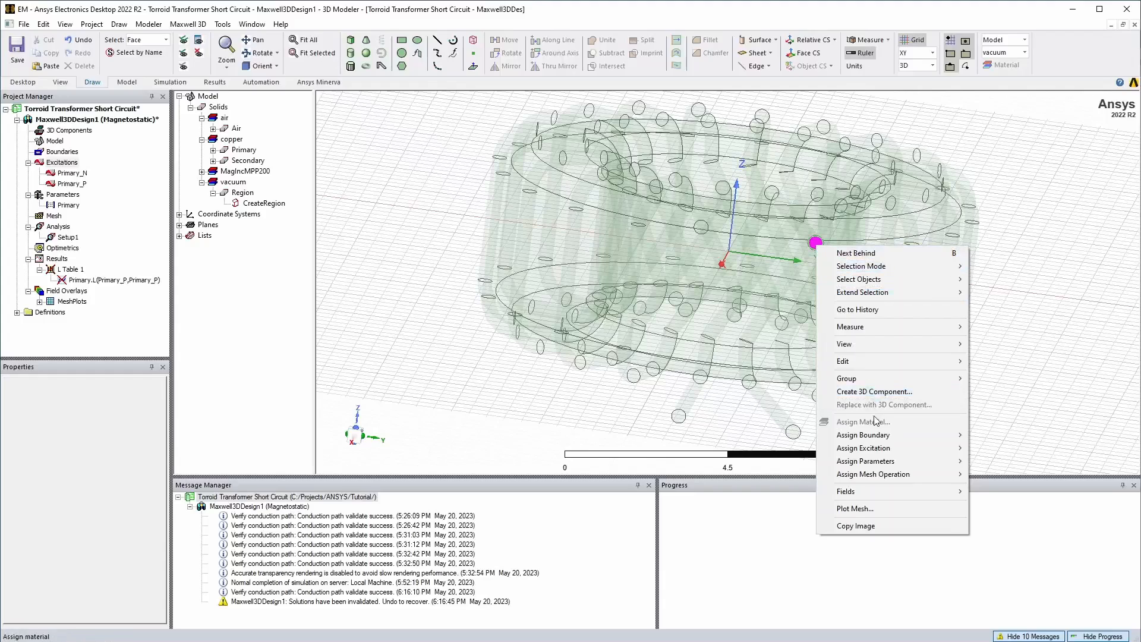
{"action": "mouse_move", "coordinate": [891, 448]}
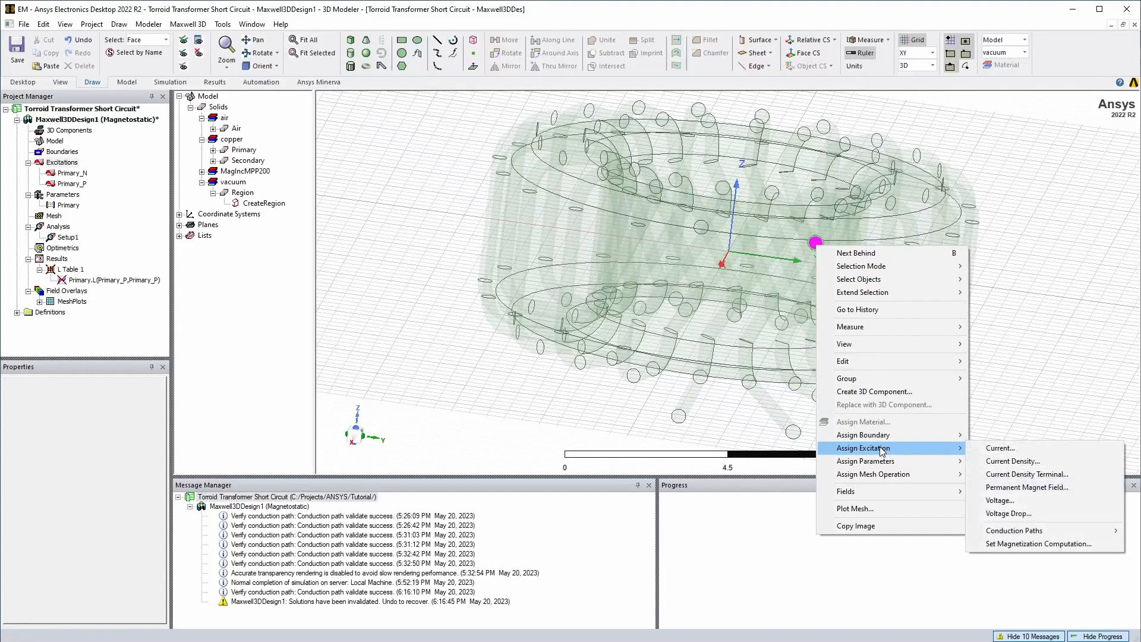
{"action": "left_click", "coordinate": [1025, 451]}
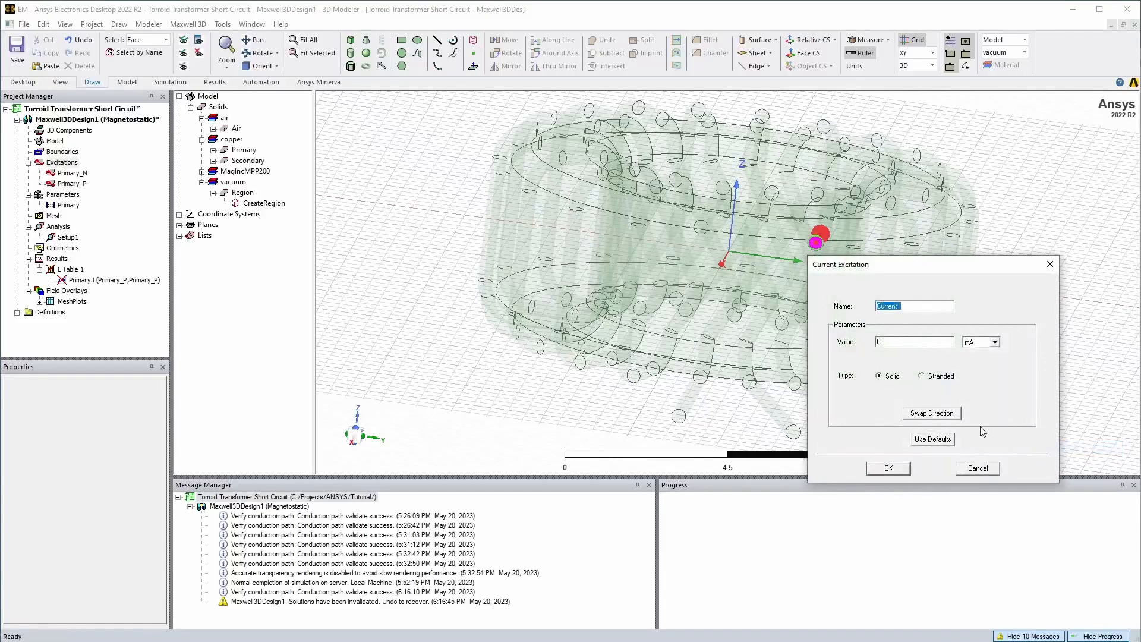
{"action": "double_click", "coordinate": [891, 341]}
{"action": "type", "text": "1"}
{"action": "left_click", "coordinate": [995, 343]}
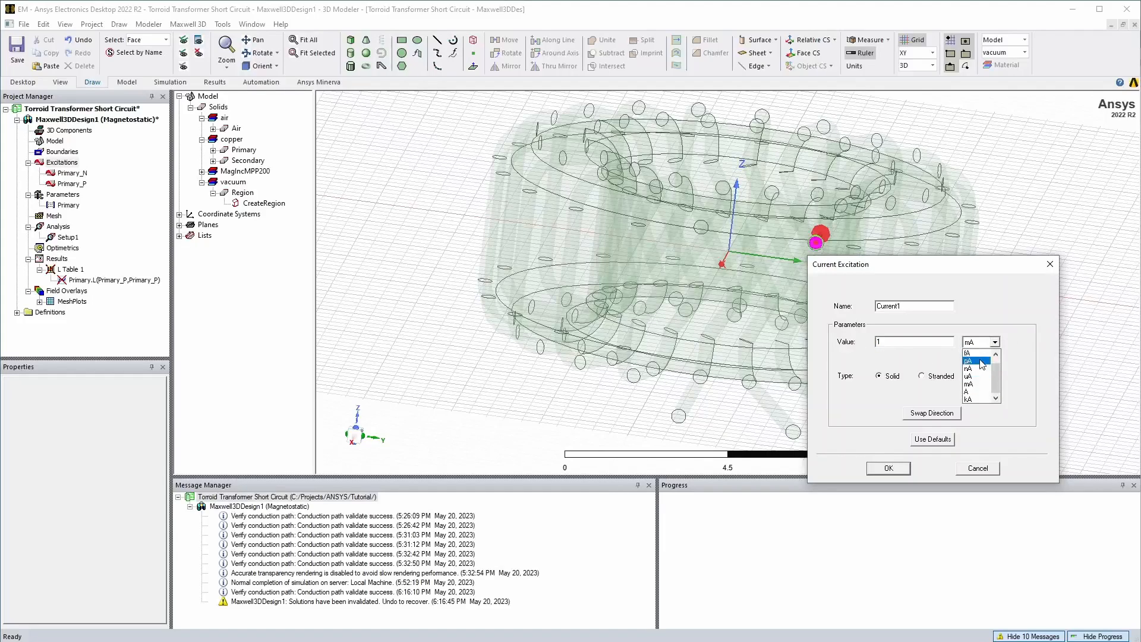
{"action": "left_click", "coordinate": [982, 392]}
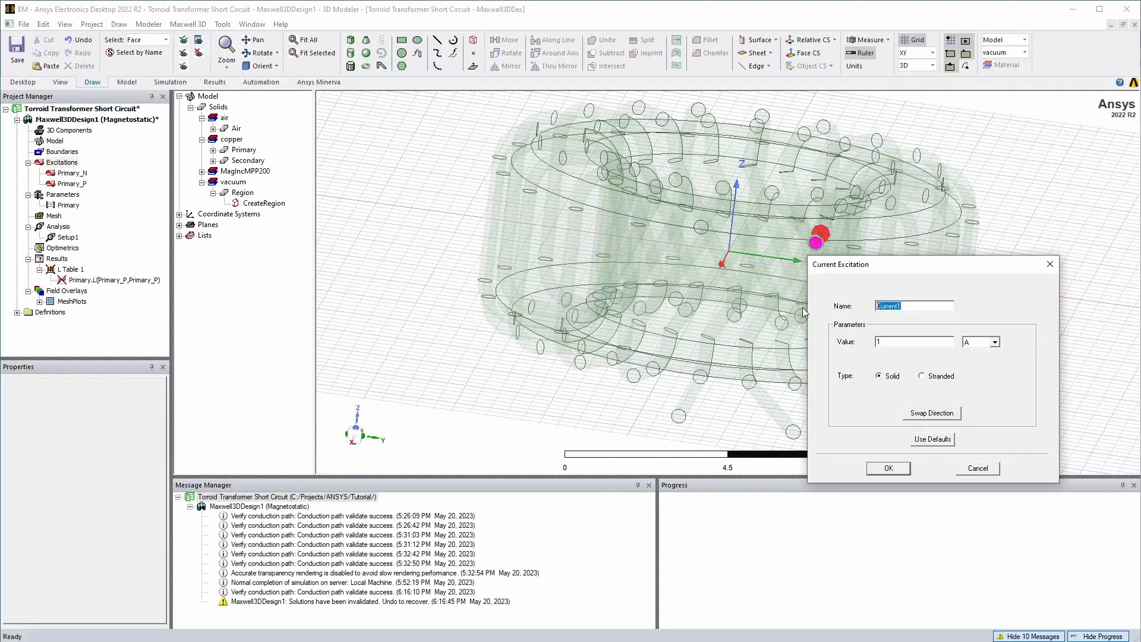
{"action": "type", "text": "Secondary_P"}
{"action": "left_click", "coordinate": [890, 471]}
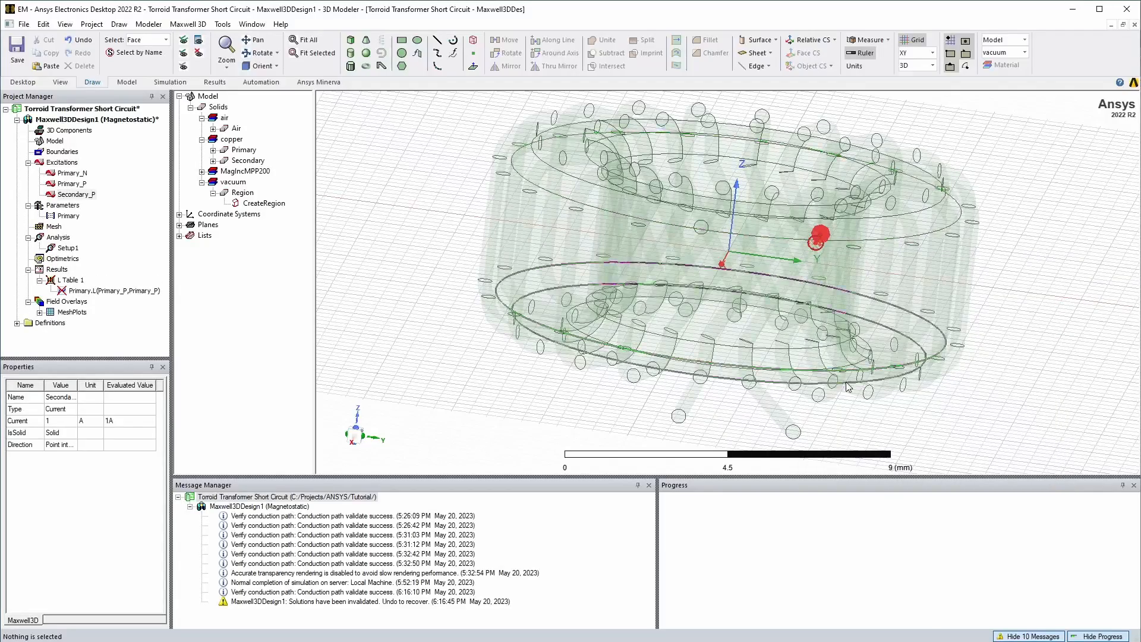
Step: Assign a solid 1 A current excitation named Secondary_N to the secondary winding's lower lead end face, directed out of the terminal
{"action": "middle_click_drag", "start_coordinate": [876, 334], "coordinate": [931, 402]}
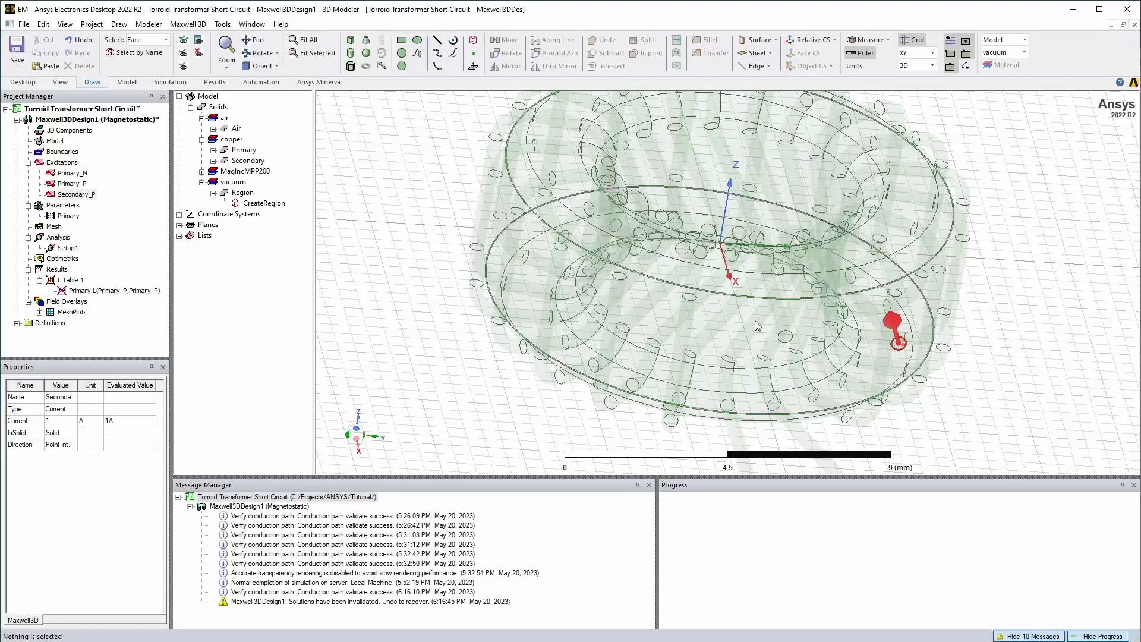
{"action": "middle_click_drag", "start_coordinate": [758, 325], "coordinate": [675, 310]}
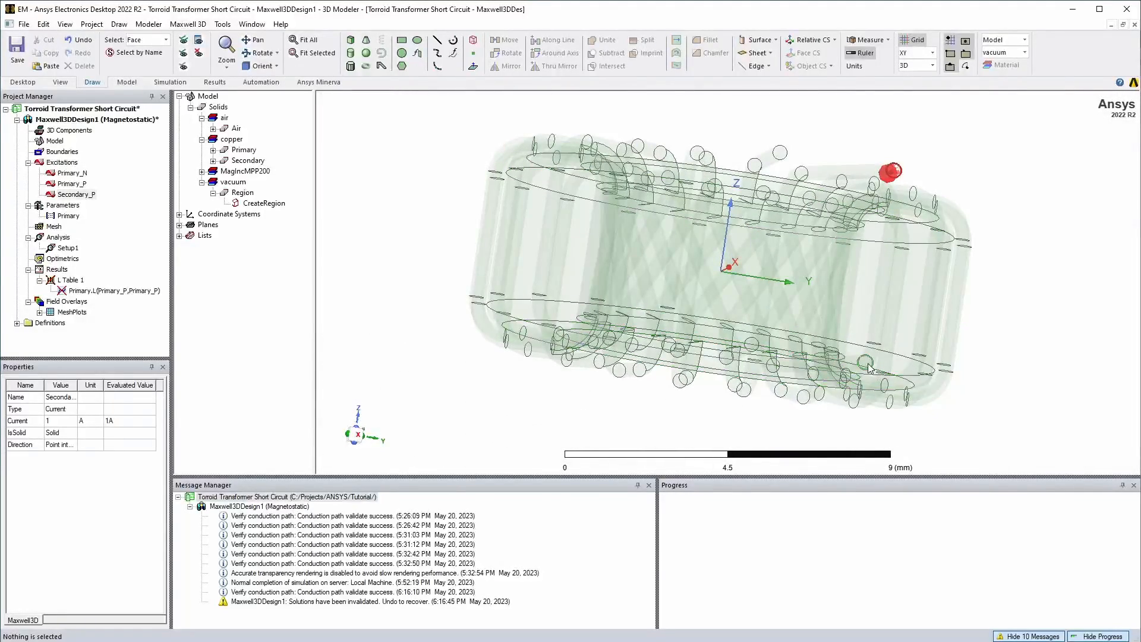
{"action": "left_click", "coordinate": [674, 311]}
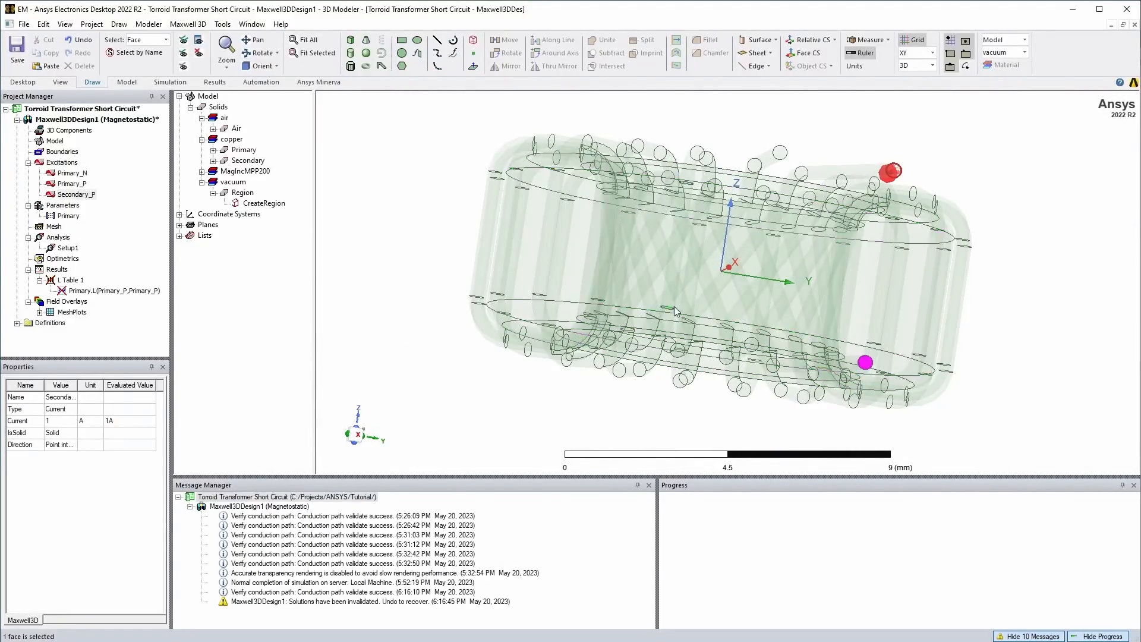
{"action": "right_click", "coordinate": [865, 364]}
{"action": "mouse_move", "coordinate": [928, 566]}
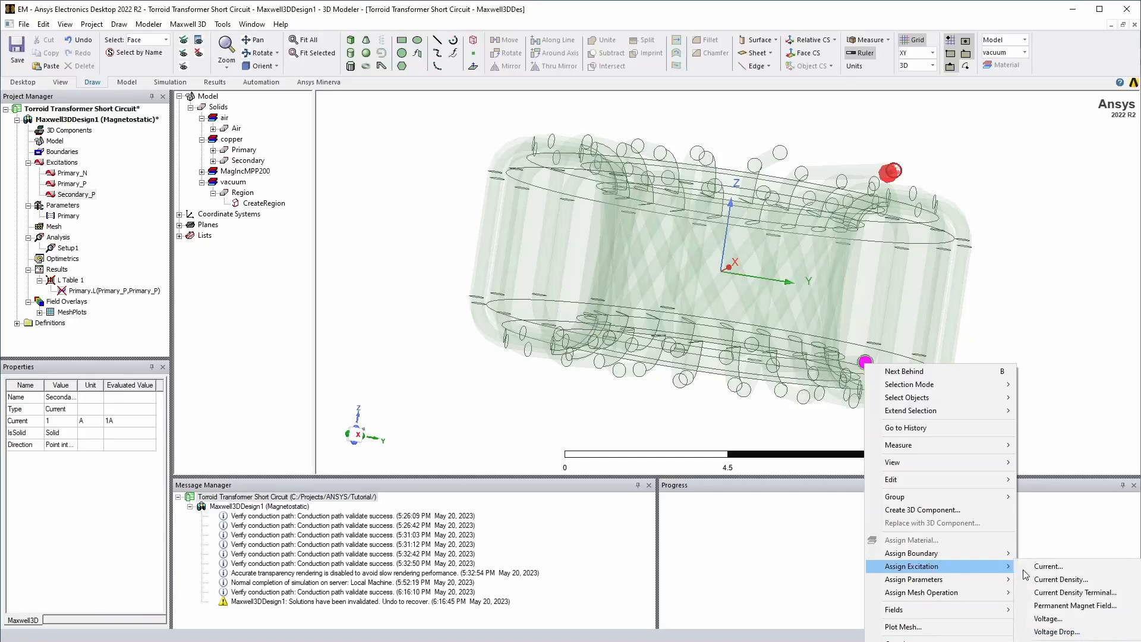
{"action": "left_click", "coordinate": [1061, 566]}
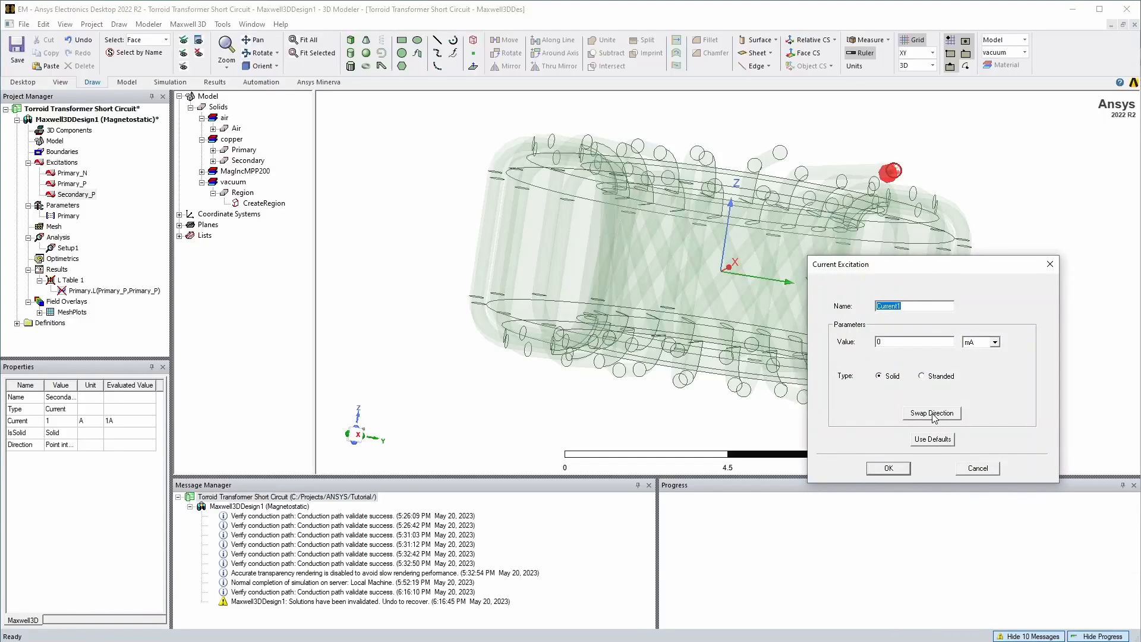
{"action": "left_click", "coordinate": [909, 304]}
{"action": "left_click_drag", "start_coordinate": [909, 304], "coordinate": [830, 307]}
{"action": "type", "text": "Secondary_N"}
{"action": "left_click", "coordinate": [994, 342]}
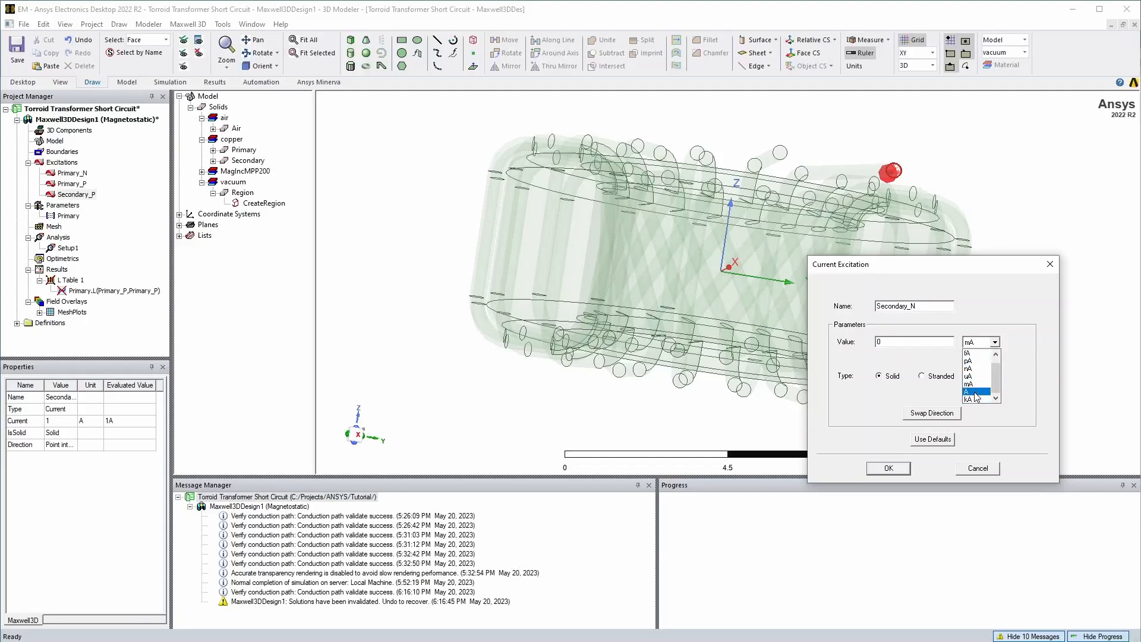
{"action": "left_click", "coordinate": [977, 397]}
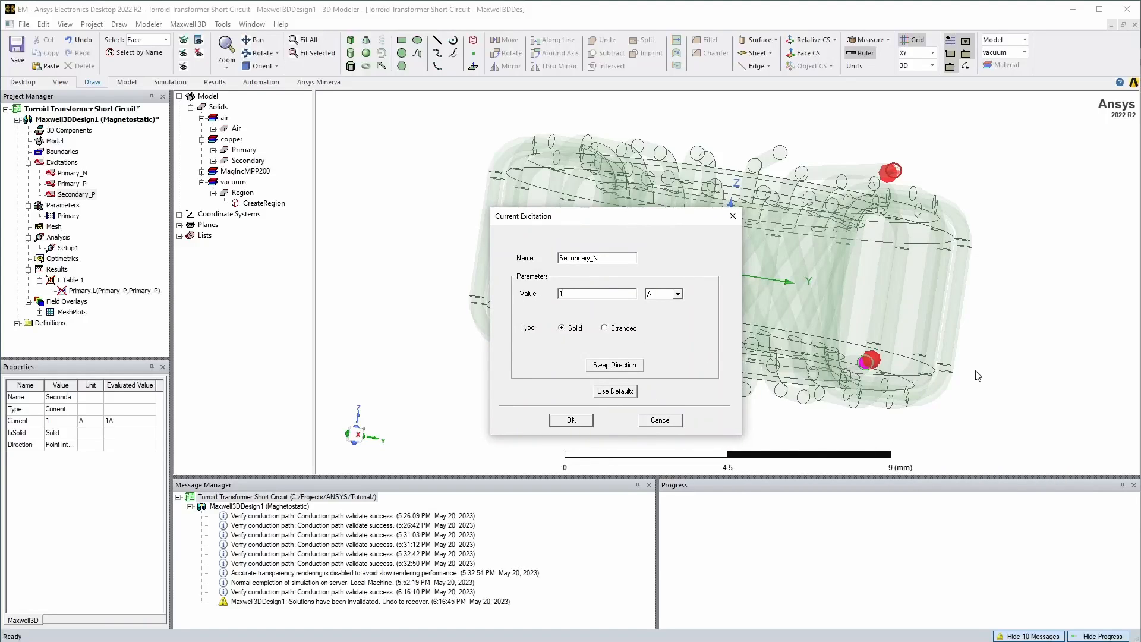
{"action": "left_click", "coordinate": [571, 419]}
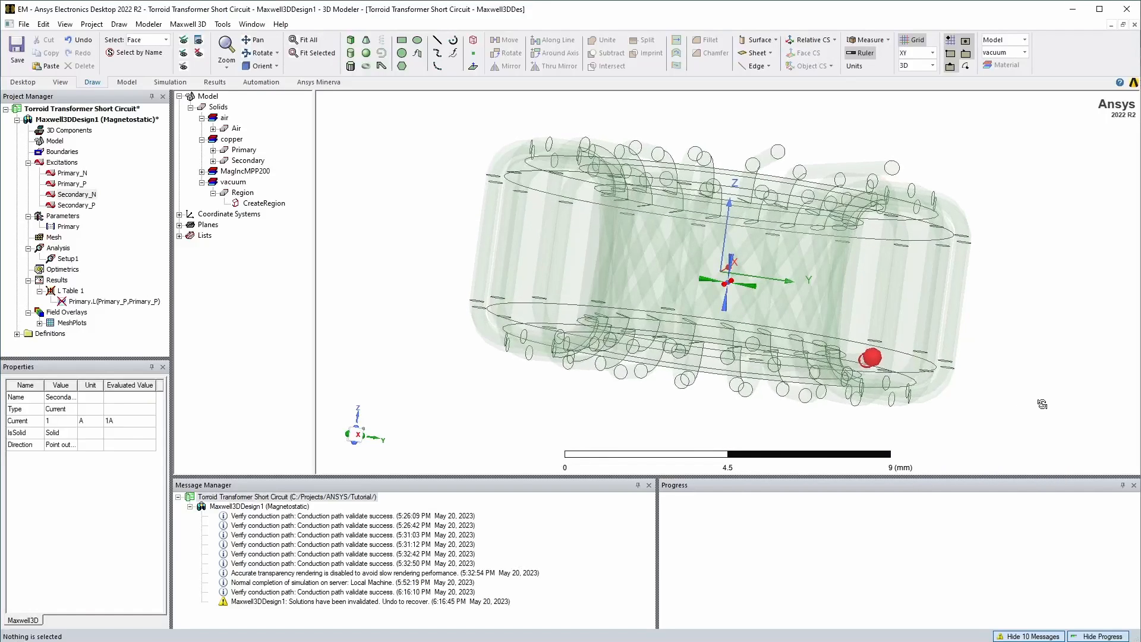
Step: Compare the current directions of the Primary_N, Primary_P, Secondary_P and Secondary_N excitations, and review Primary_N's settings without changing them
{"action": "middle_click_drag", "start_coordinate": [728, 276], "coordinate": [794, 277]}
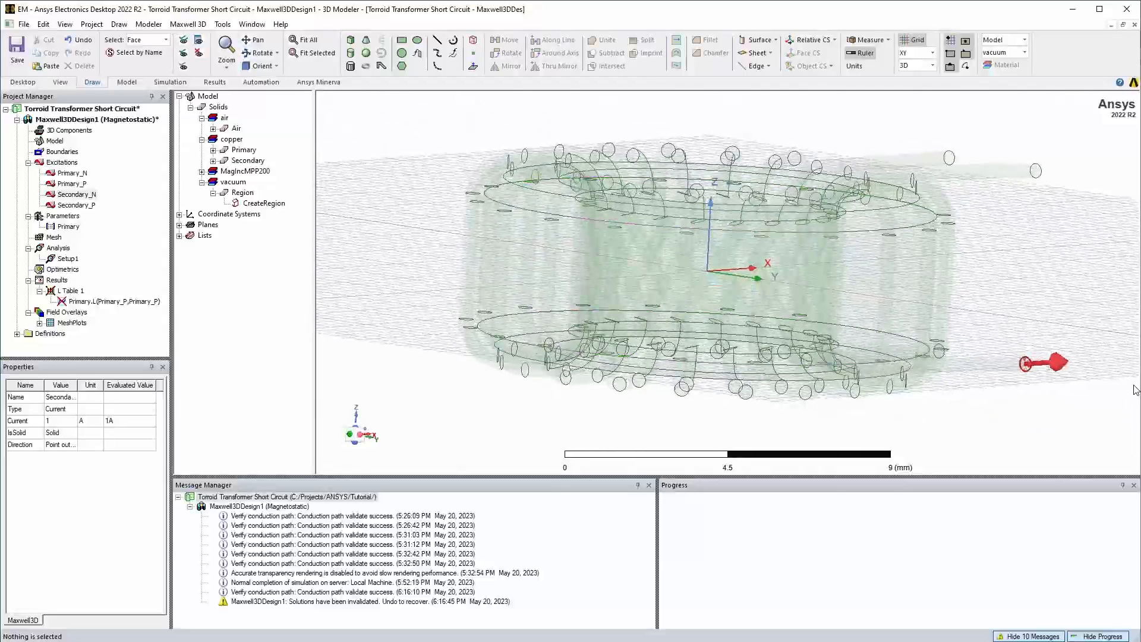
{"action": "left_click", "coordinate": [73, 173]}
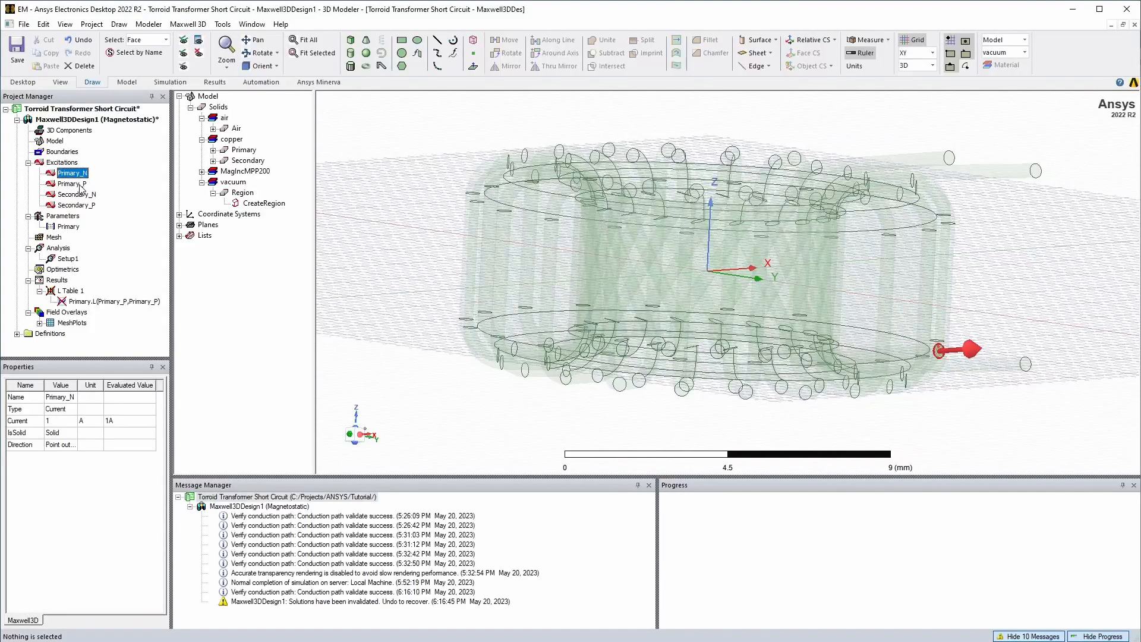
{"action": "left_click", "coordinate": [78, 184]}
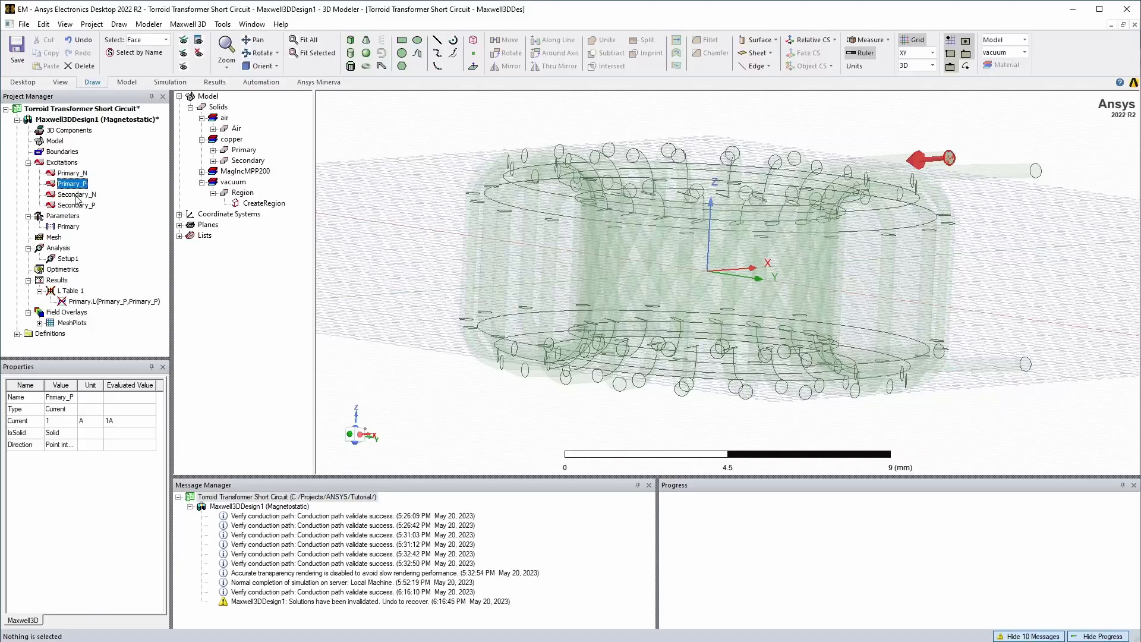
{"action": "left_click", "coordinate": [78, 205]}
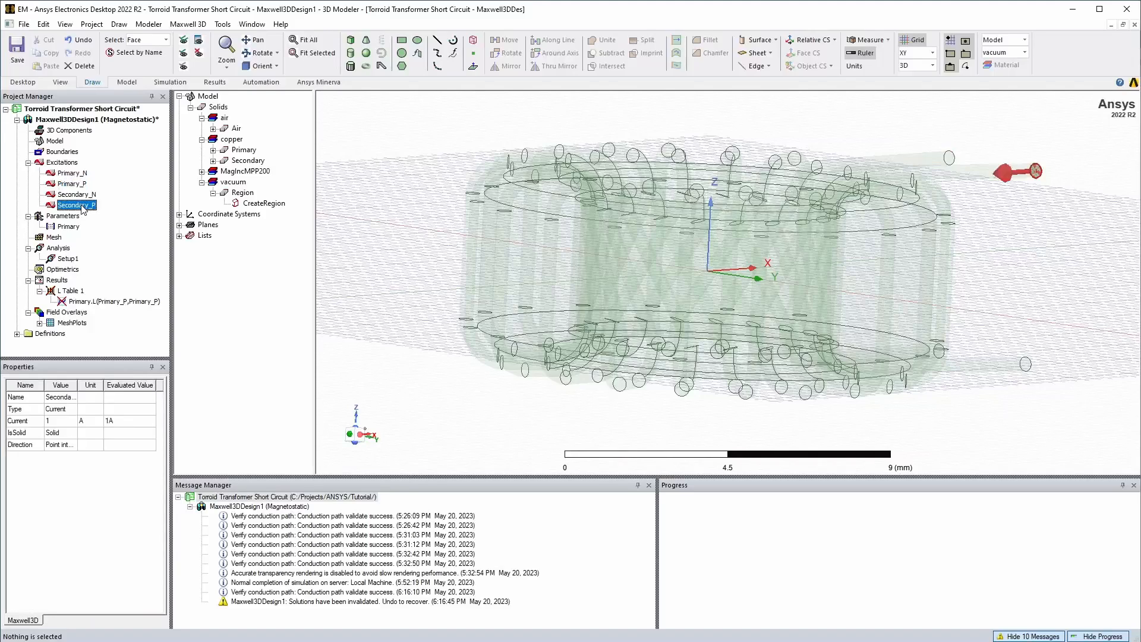
{"action": "left_click", "coordinate": [84, 195]}
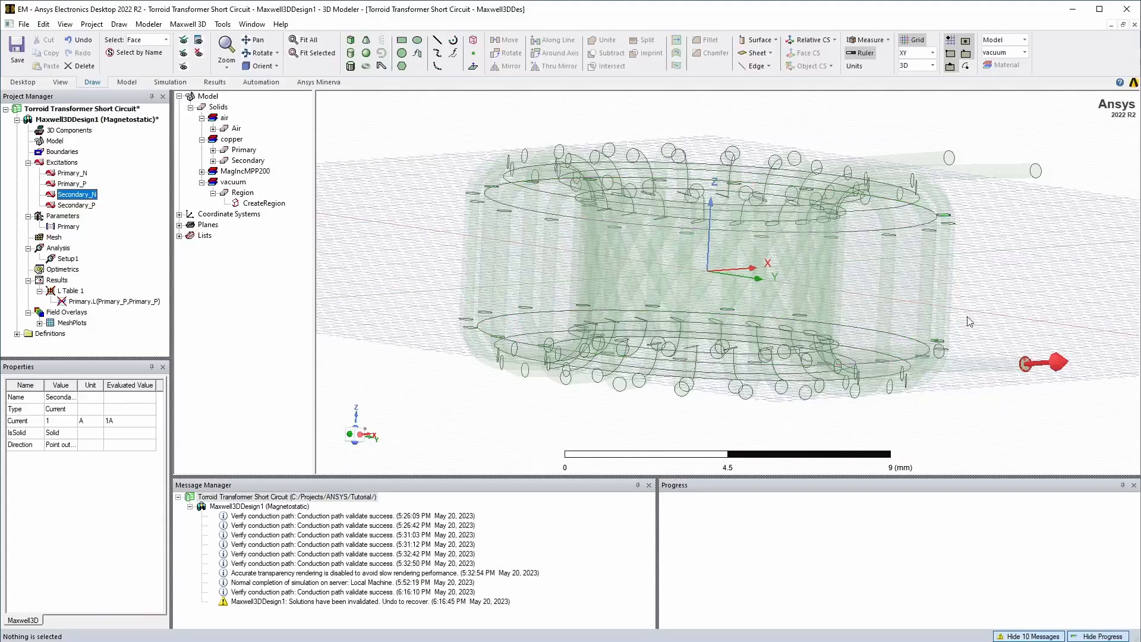
{"action": "left_click_drag", "start_coordinate": [1059, 293], "coordinate": [1020, 318], "text": "alt"}
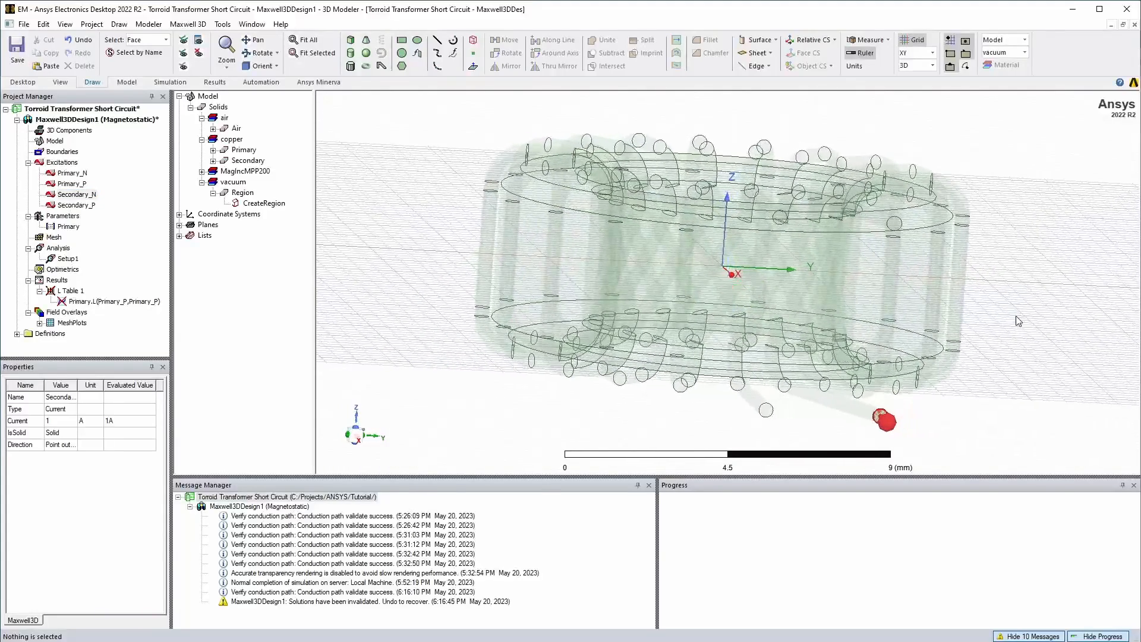
{"action": "double_click", "coordinate": [64, 173]}
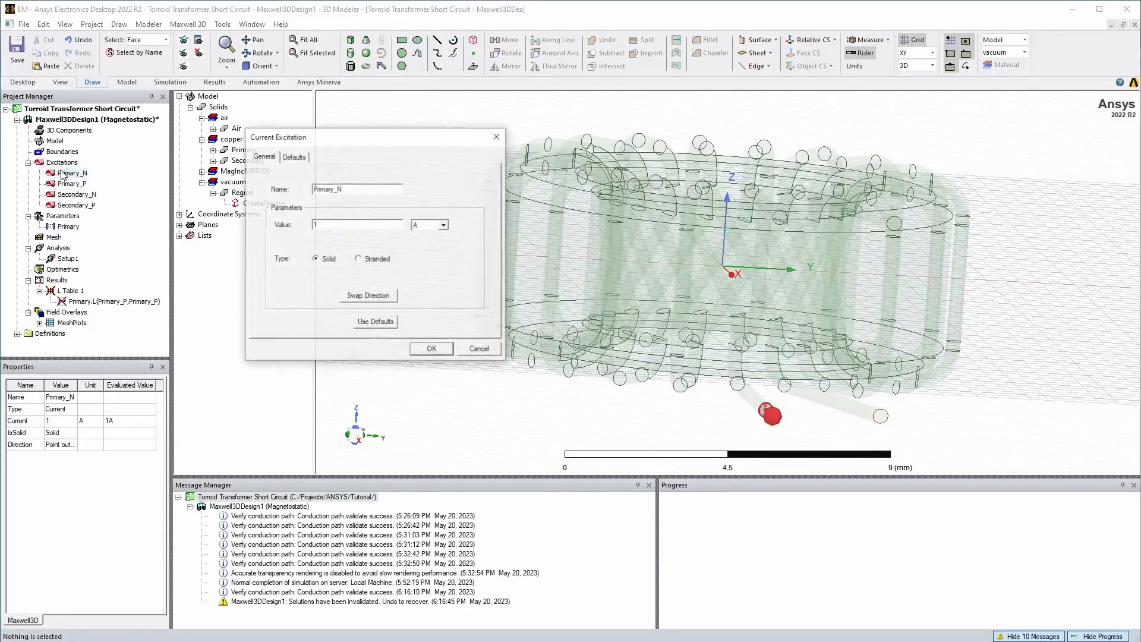
{"action": "left_click", "coordinate": [479, 349]}
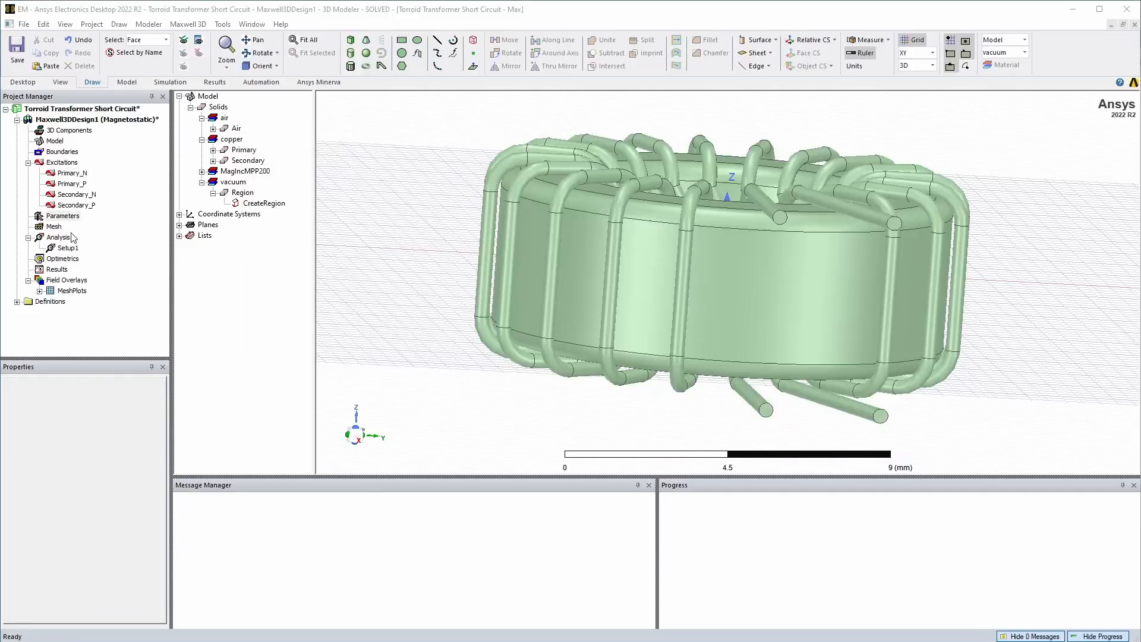
Step: Set up a new Matrix parameter that includes both the Primary_P and Secondary_P sources
{"action": "right_click", "coordinate": [63, 216]}
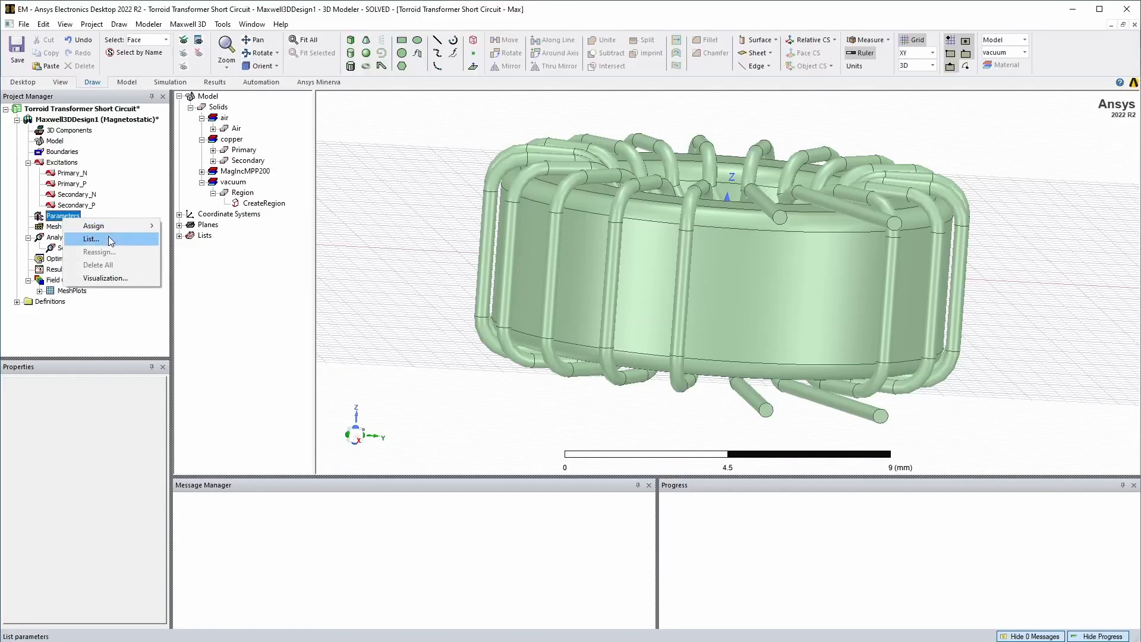
{"action": "mouse_move", "coordinate": [131, 226]}
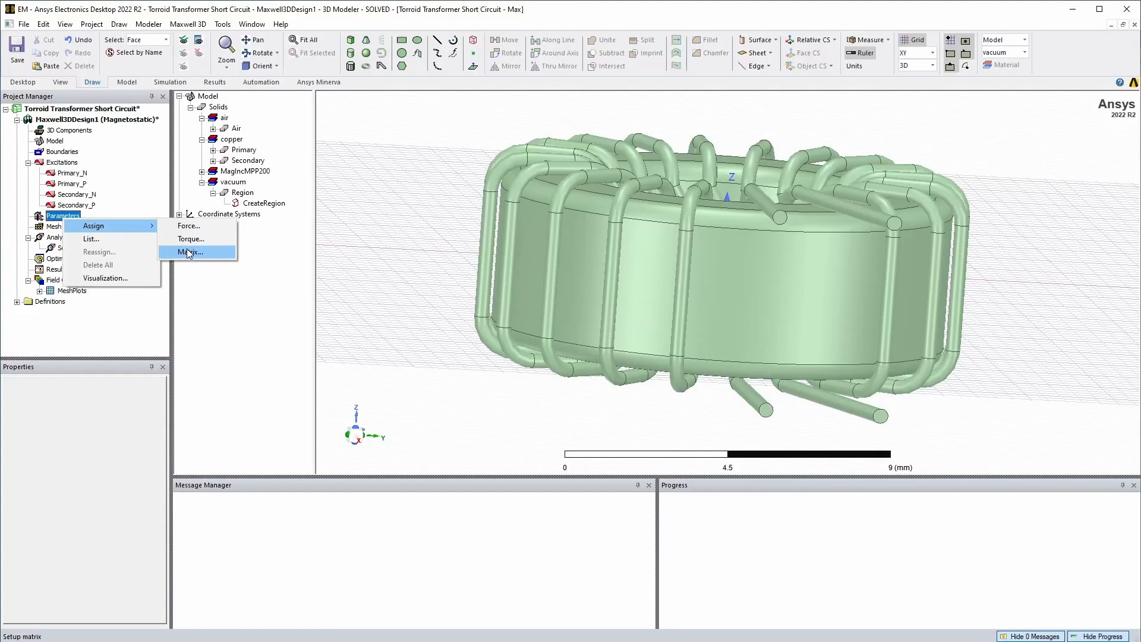
{"action": "left_click", "coordinate": [189, 252]}
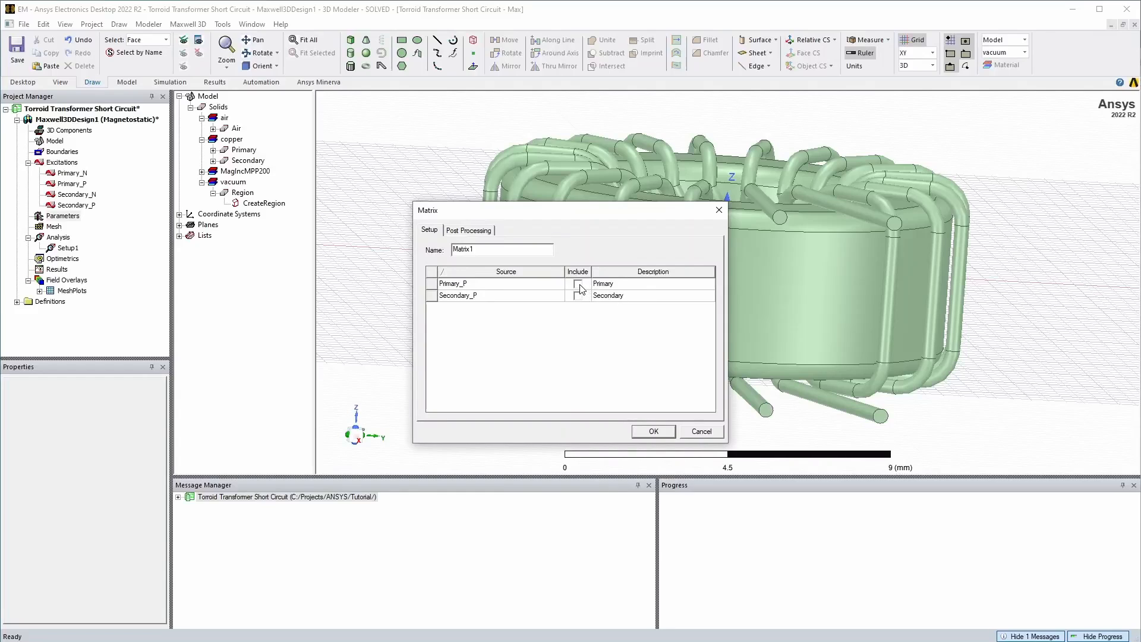
{"action": "left_click", "coordinate": [579, 286]}
{"action": "left_click", "coordinate": [580, 285]}
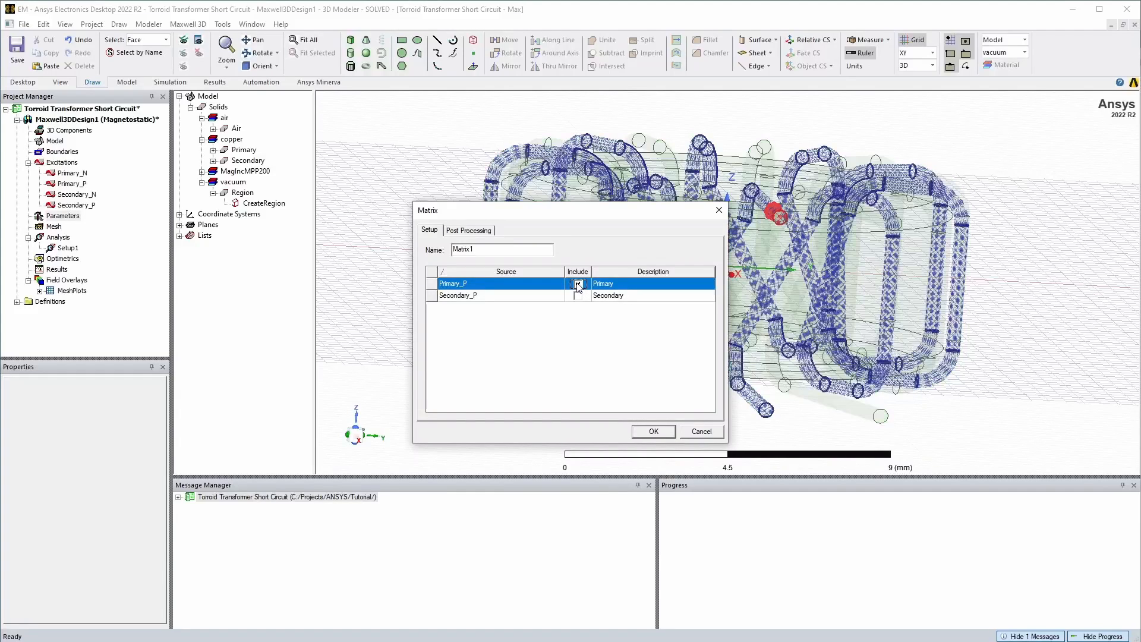
{"action": "left_click", "coordinate": [578, 296]}
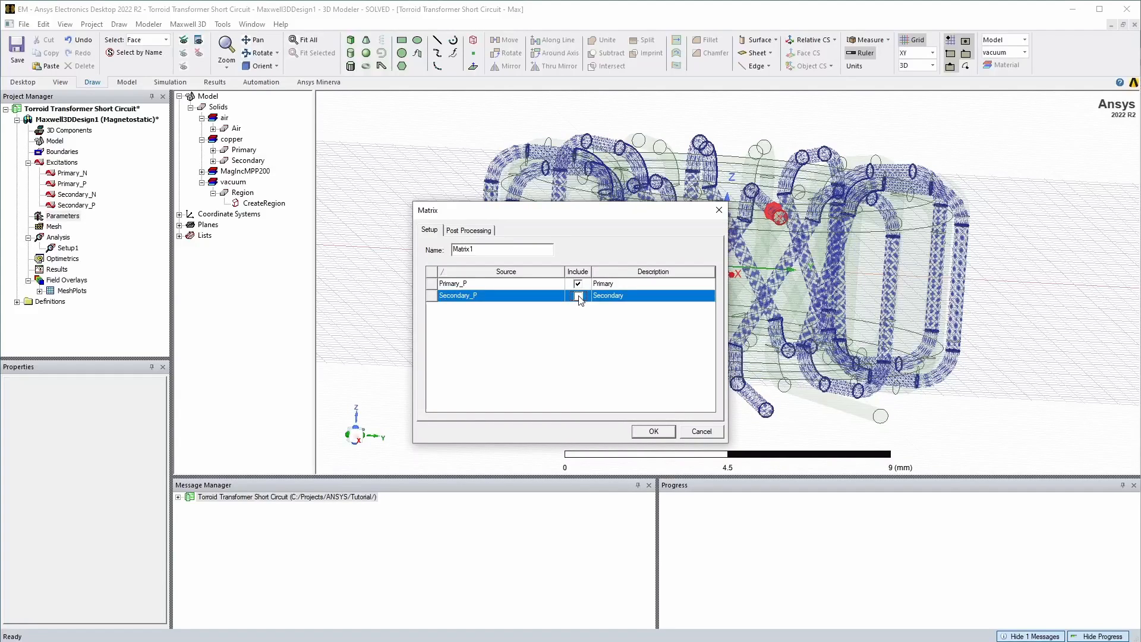
{"action": "left_click", "coordinate": [578, 296]}
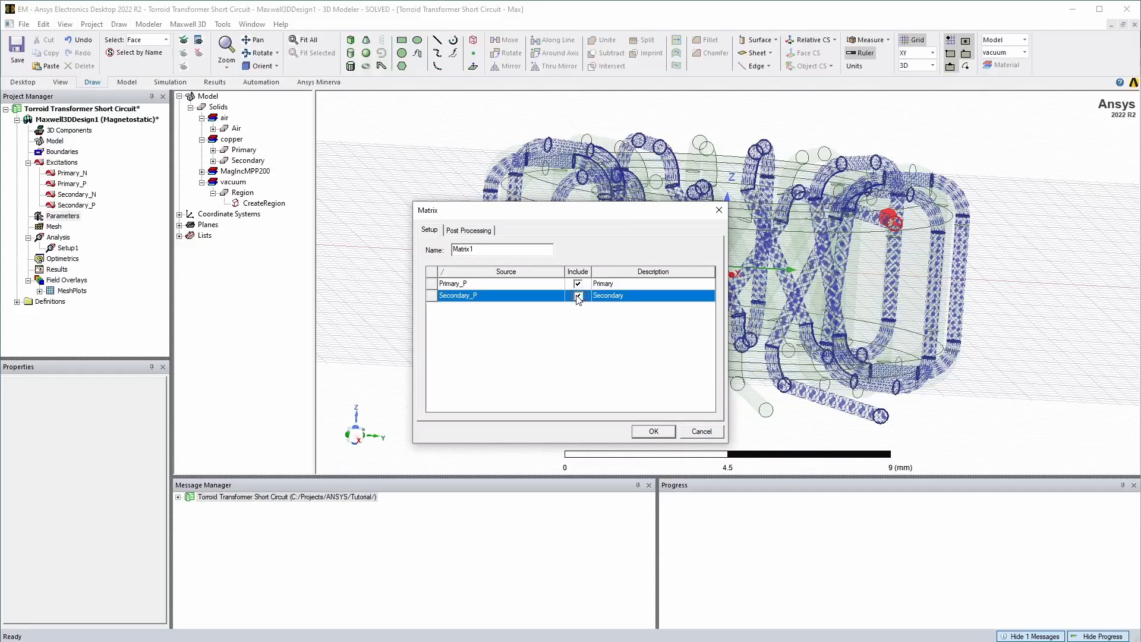
Step: Review the matrix's post-processing grouping options for both entries, and create the matrix without grouping them
{"action": "left_click", "coordinate": [477, 231]}
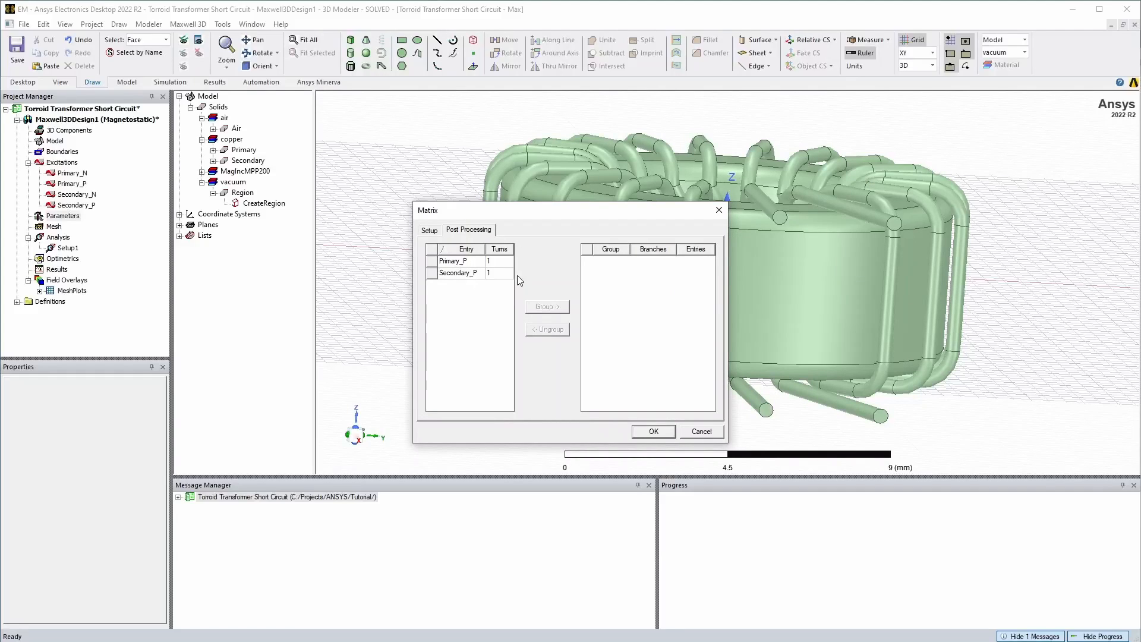
{"action": "left_click", "coordinate": [453, 262]}
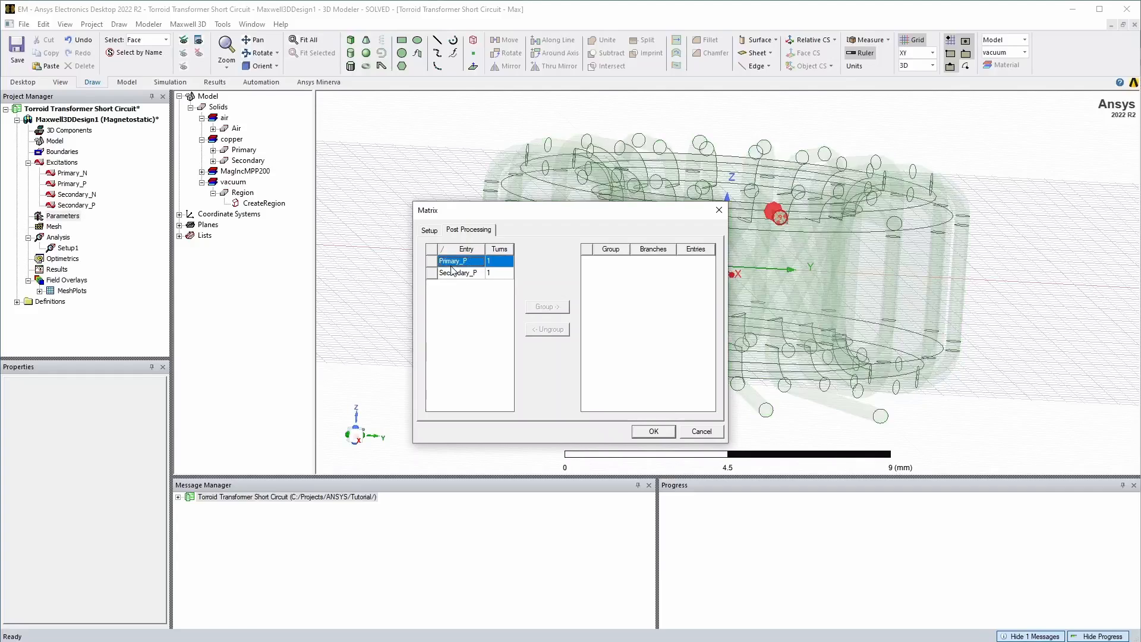
{"action": "left_click", "coordinate": [465, 273], "text": "ctrl"}
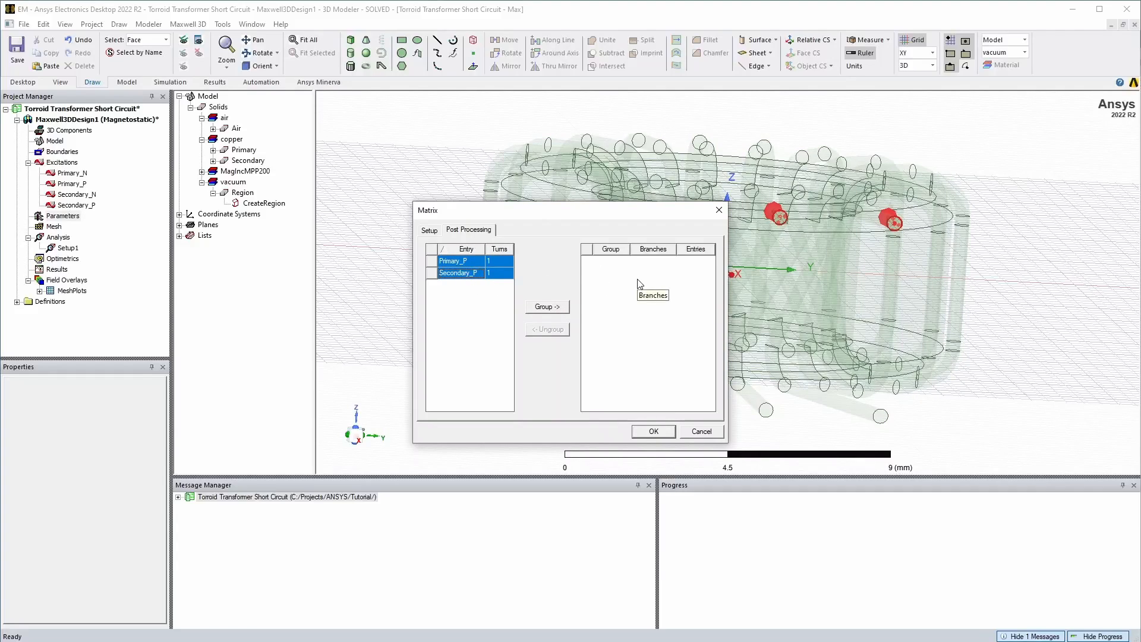
{"action": "left_click", "coordinate": [430, 231]}
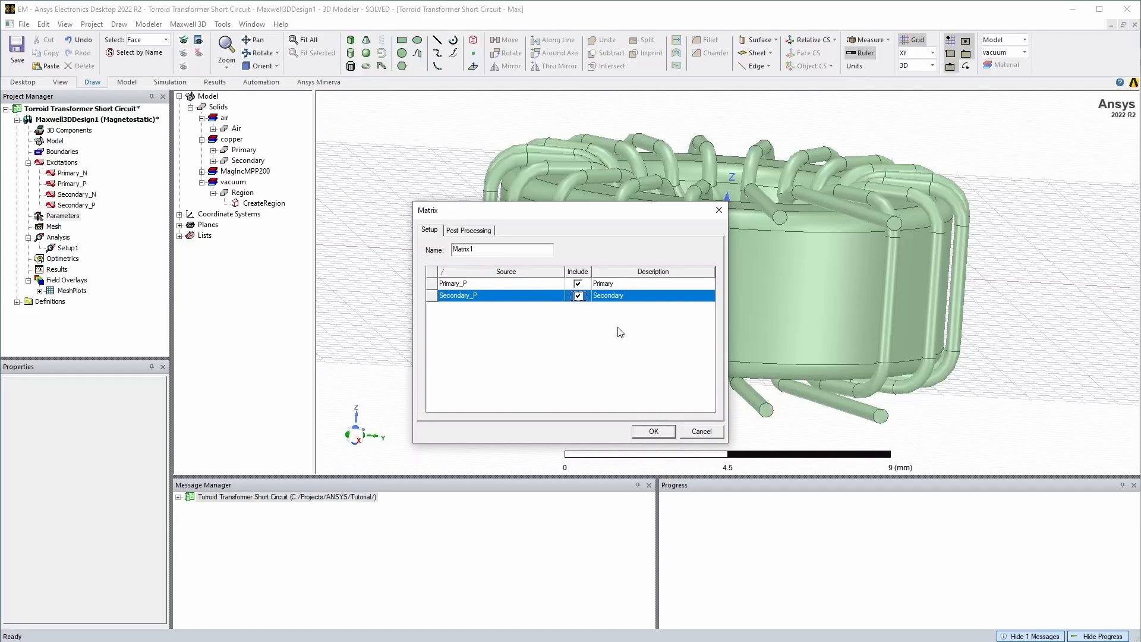
{"action": "left_click", "coordinate": [654, 432]}
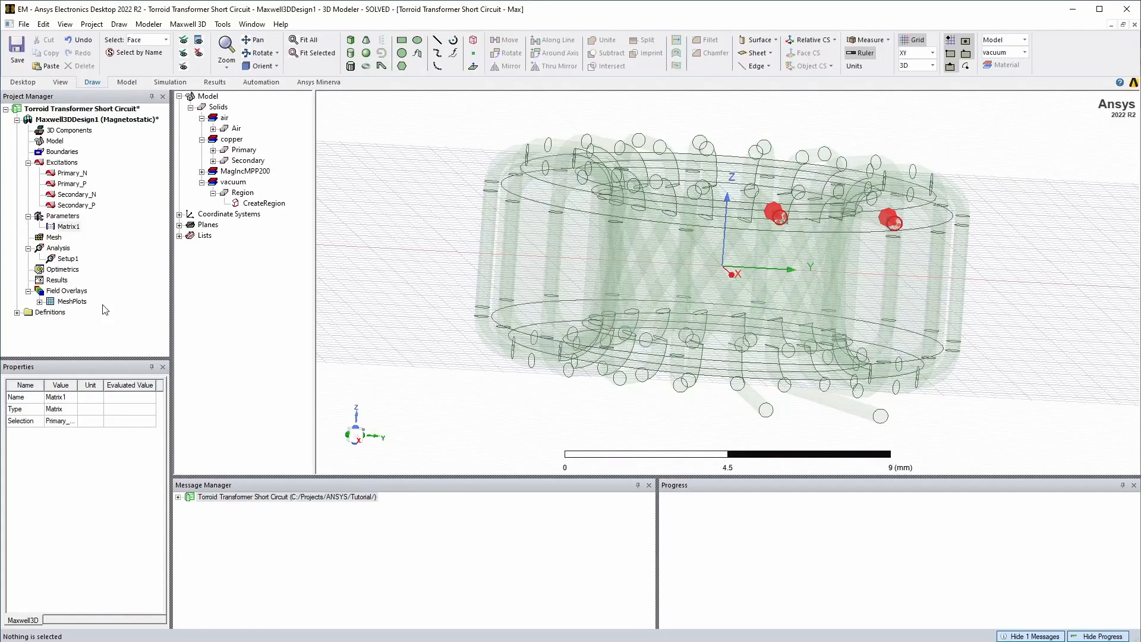
Step: Analyze the design with the new matrix parameter and check the solution profile of Setup1
{"action": "left_click", "coordinate": [168, 83]}
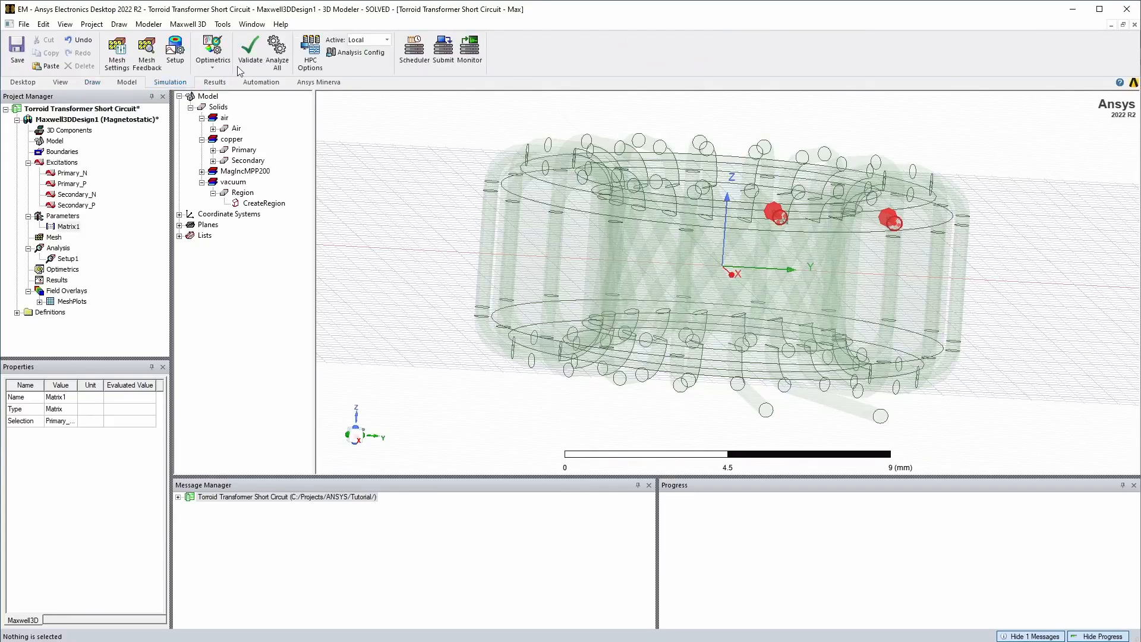
{"action": "left_click", "coordinate": [376, 234]}
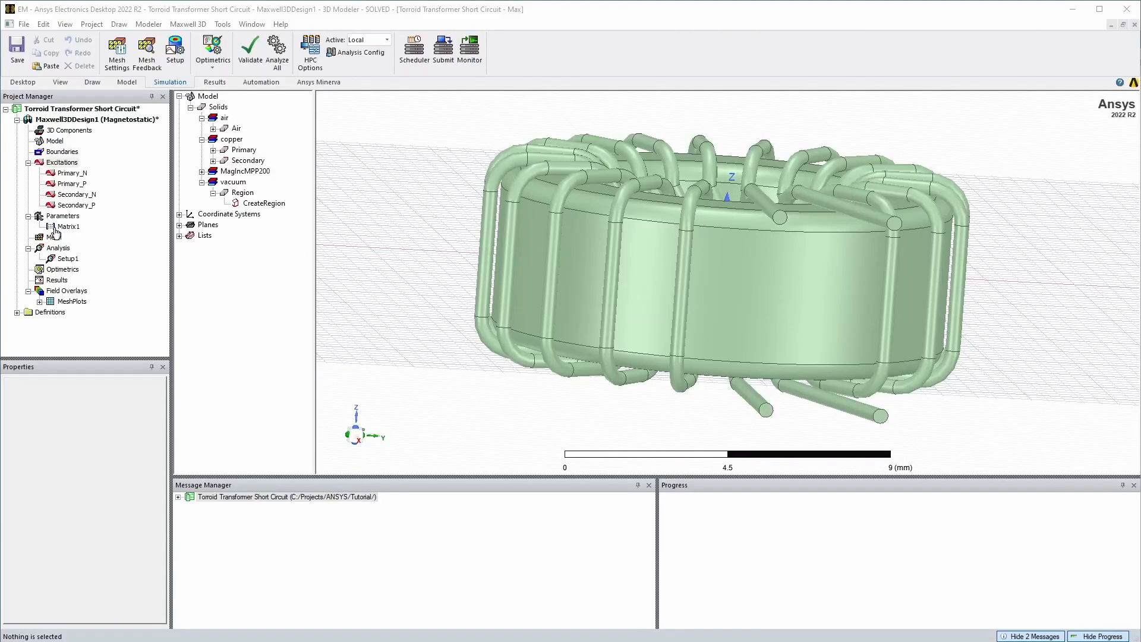
{"action": "right_click", "coordinate": [55, 258]}
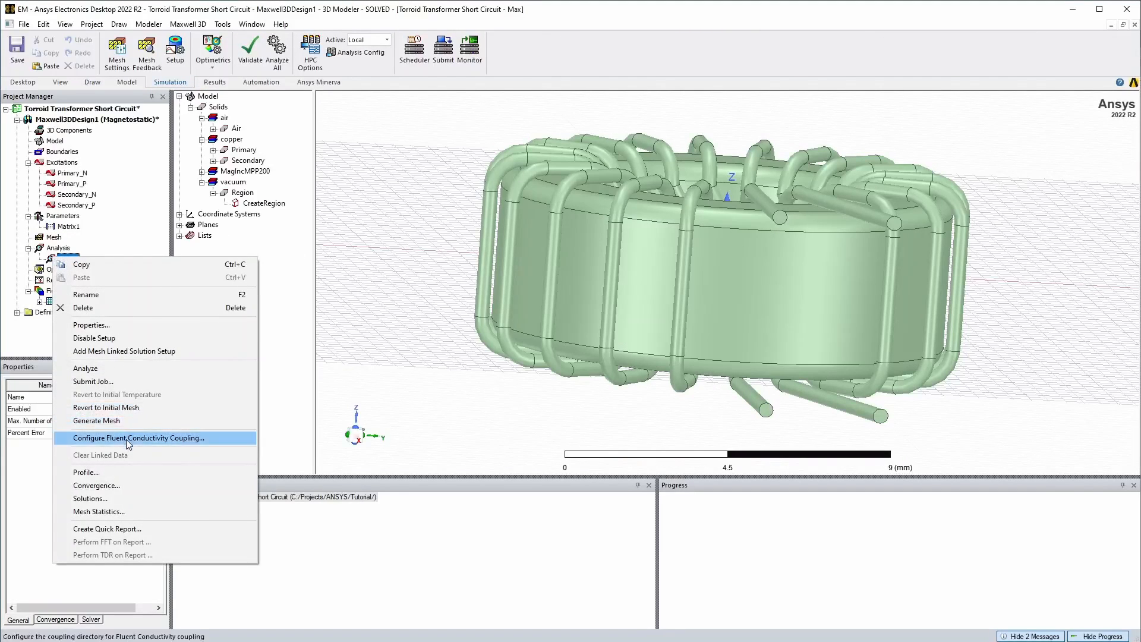
{"action": "left_click", "coordinate": [120, 473]}
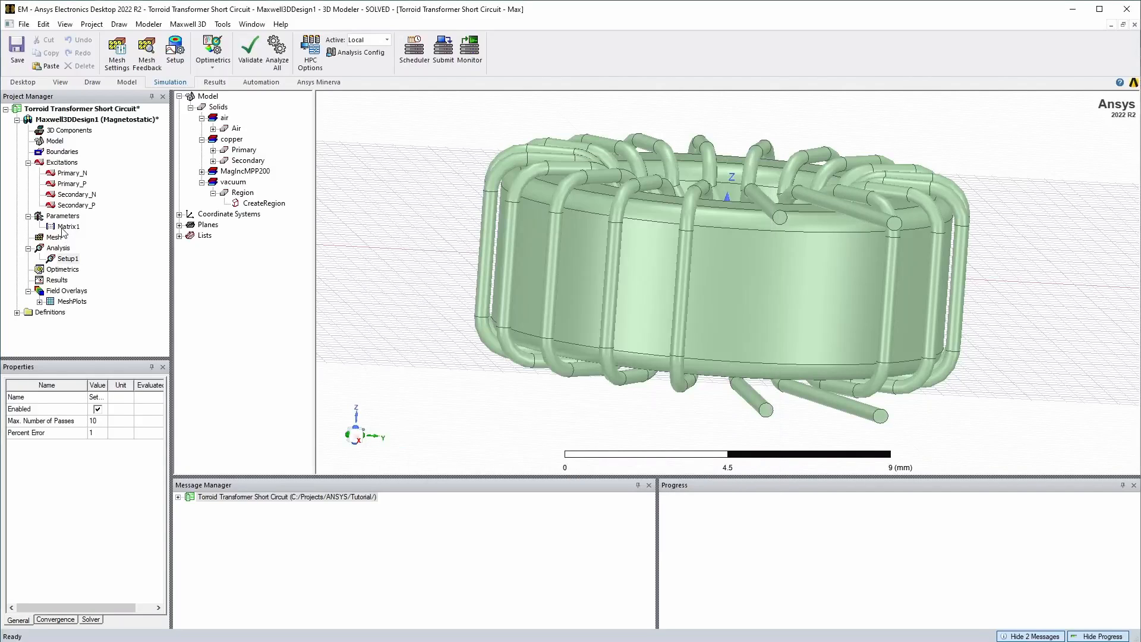
Step: Create a magnetostatic data table report of all four Matrix1 inductance (L) terms between Primary_P and Secondary_P
{"action": "left_click", "coordinate": [63, 227]}
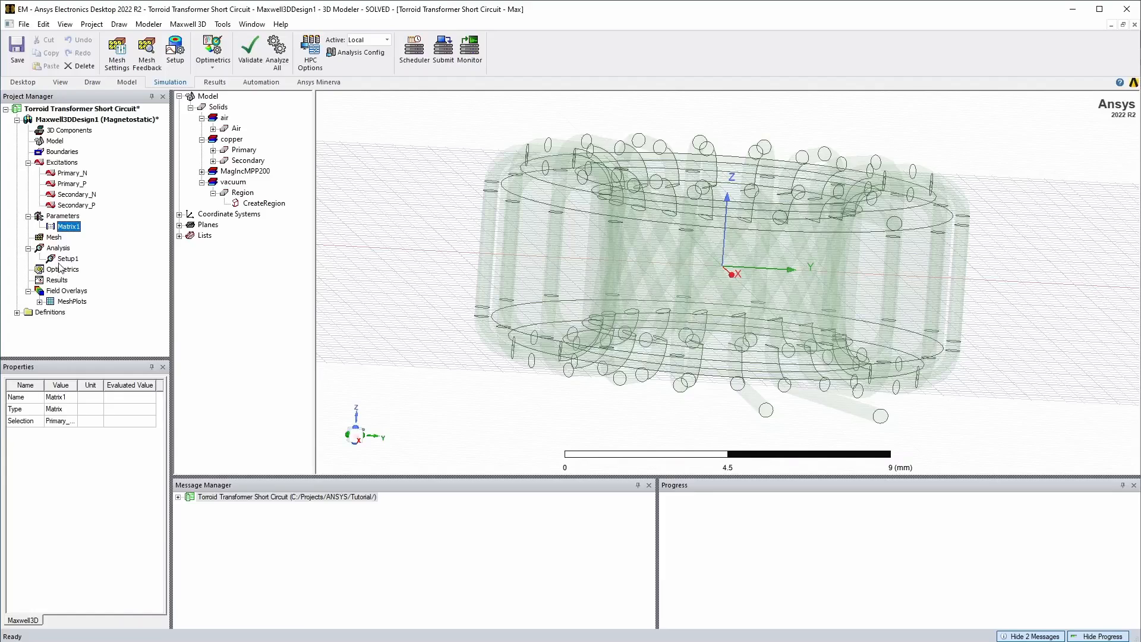
{"action": "right_click", "coordinate": [55, 280]}
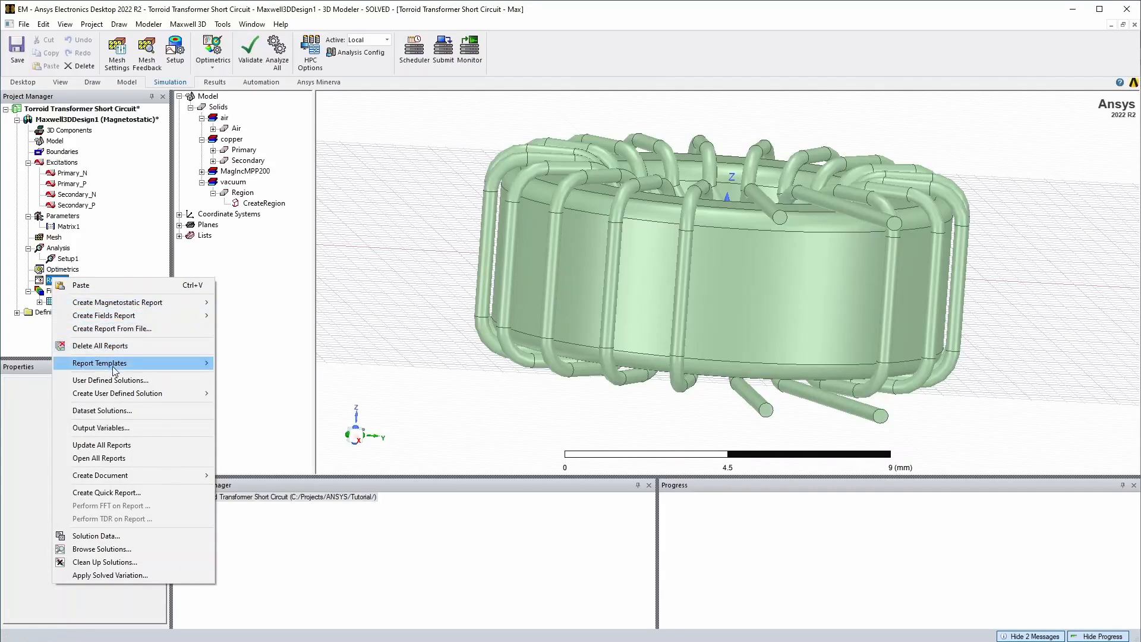
{"action": "mouse_move", "coordinate": [117, 306]}
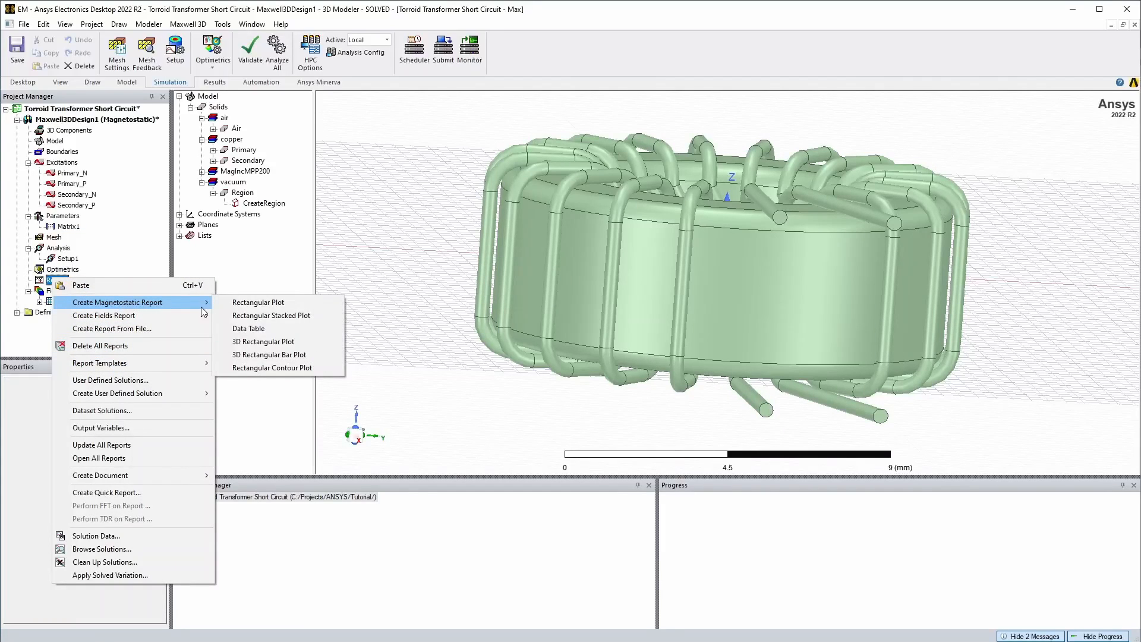
{"action": "left_click", "coordinate": [261, 331]}
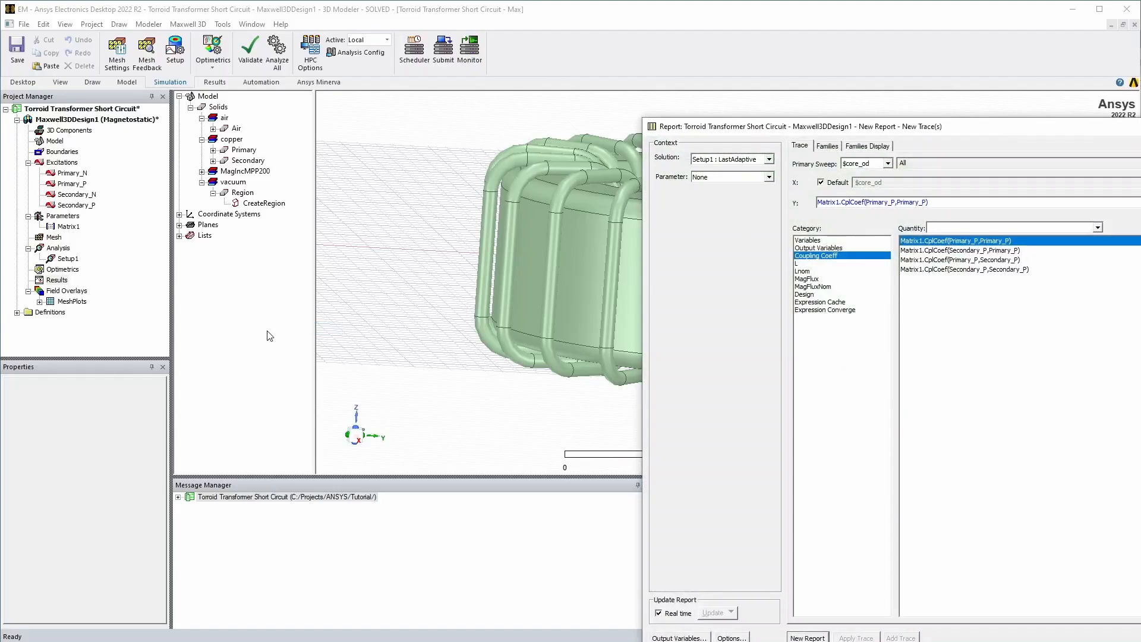
{"action": "left_click_drag", "start_coordinate": [918, 124], "coordinate": [553, 136]}
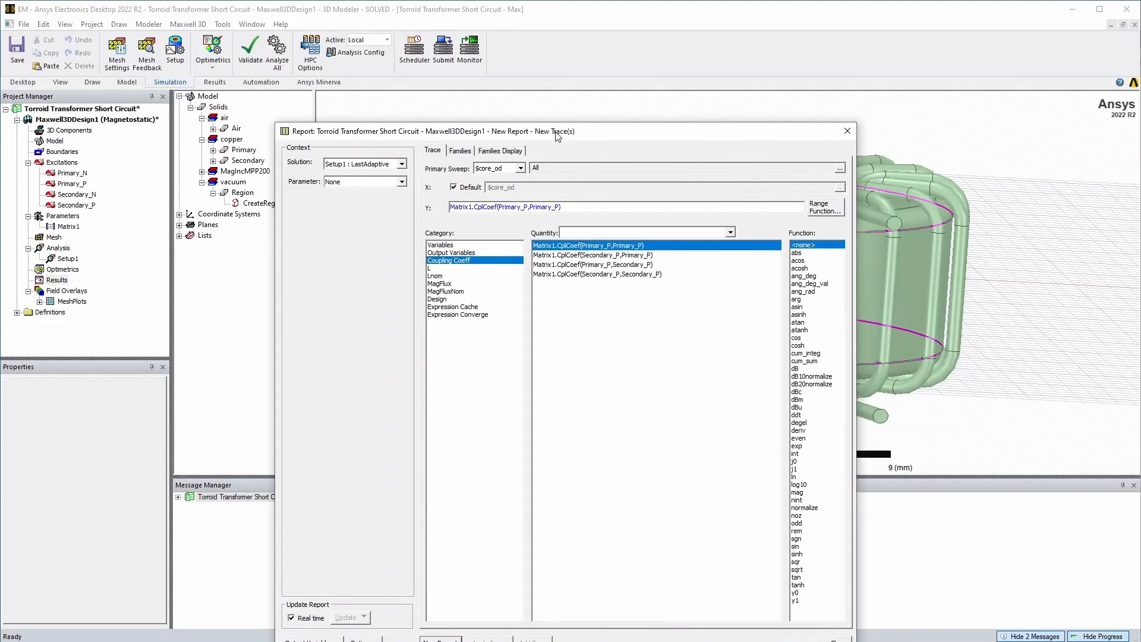
{"action": "left_click", "coordinate": [433, 268]}
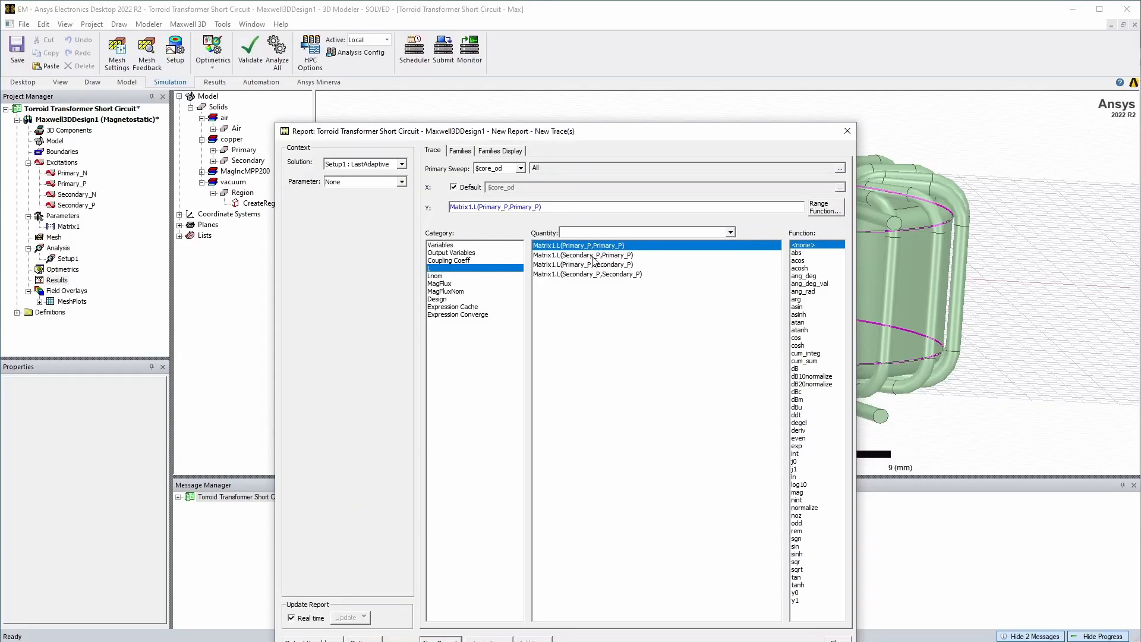
{"action": "left_click", "coordinate": [597, 277], "text": "shift"}
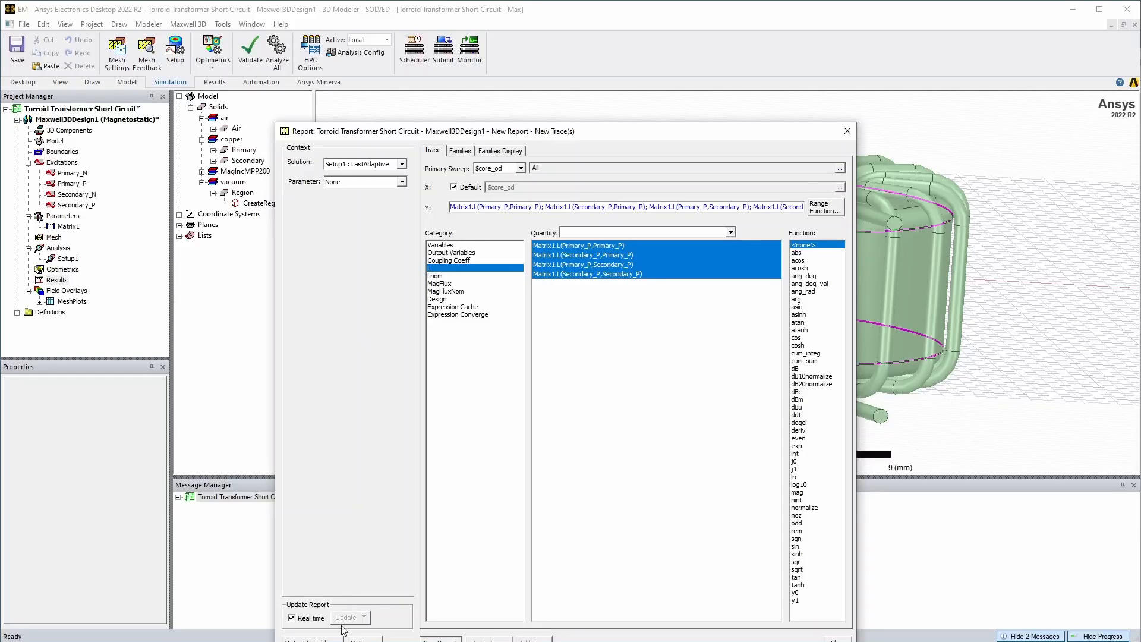
{"action": "left_click", "coordinate": [440, 640]}
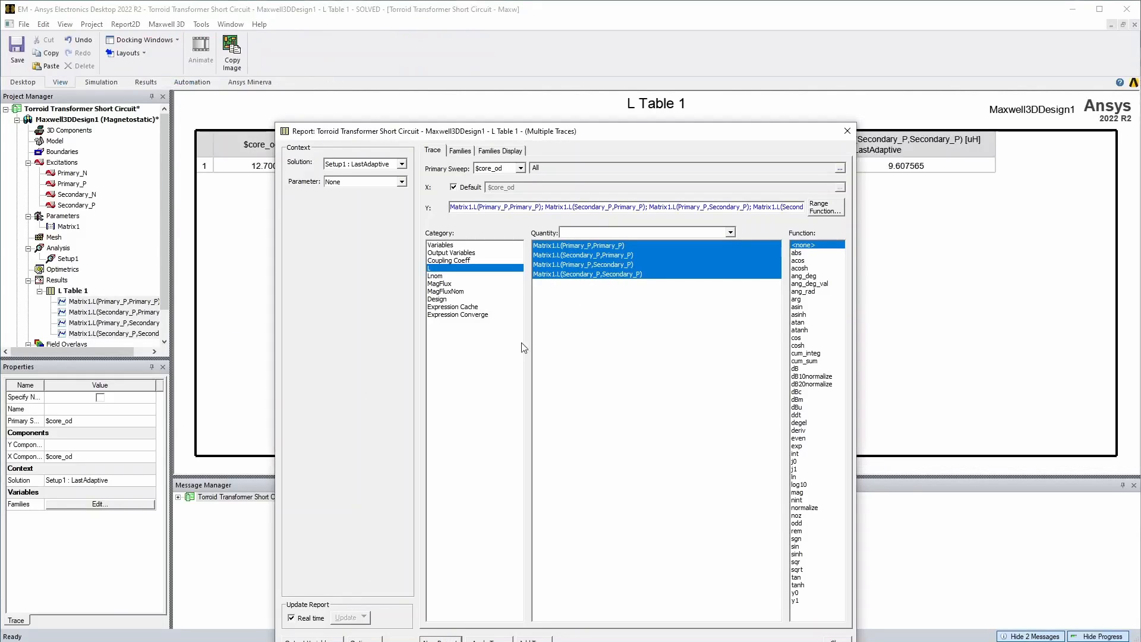
Step: Create another data table report with all four Matrix1 coupling coefficient (CplCoef) terms
{"action": "left_click", "coordinate": [470, 261]}
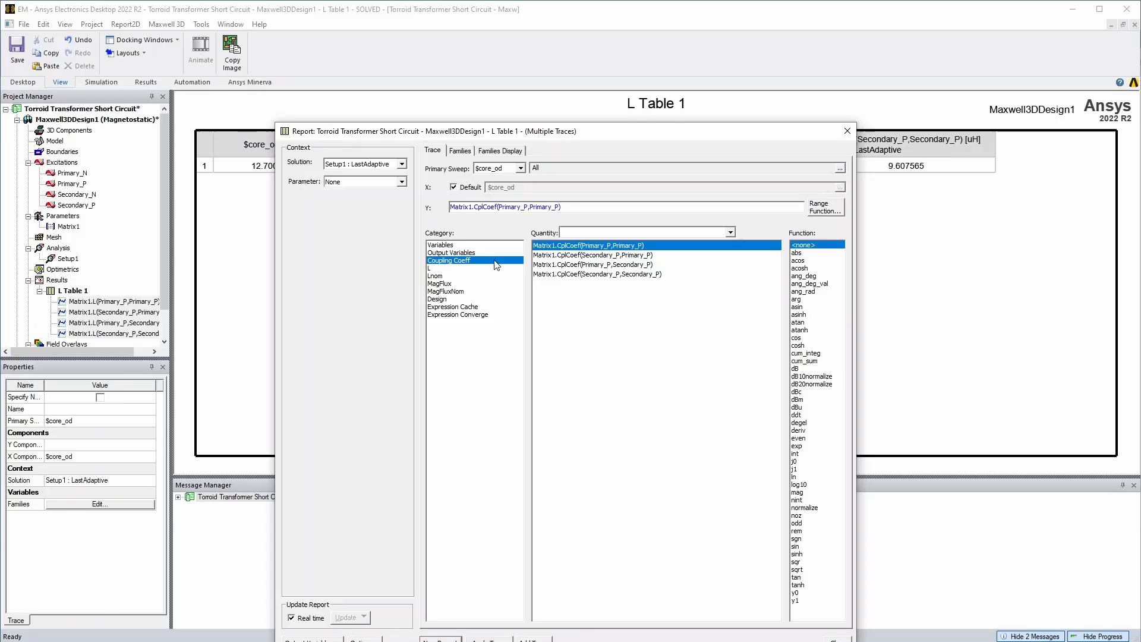
{"action": "left_click", "coordinate": [580, 275], "text": "shift"}
{"action": "left_click", "coordinate": [441, 639]}
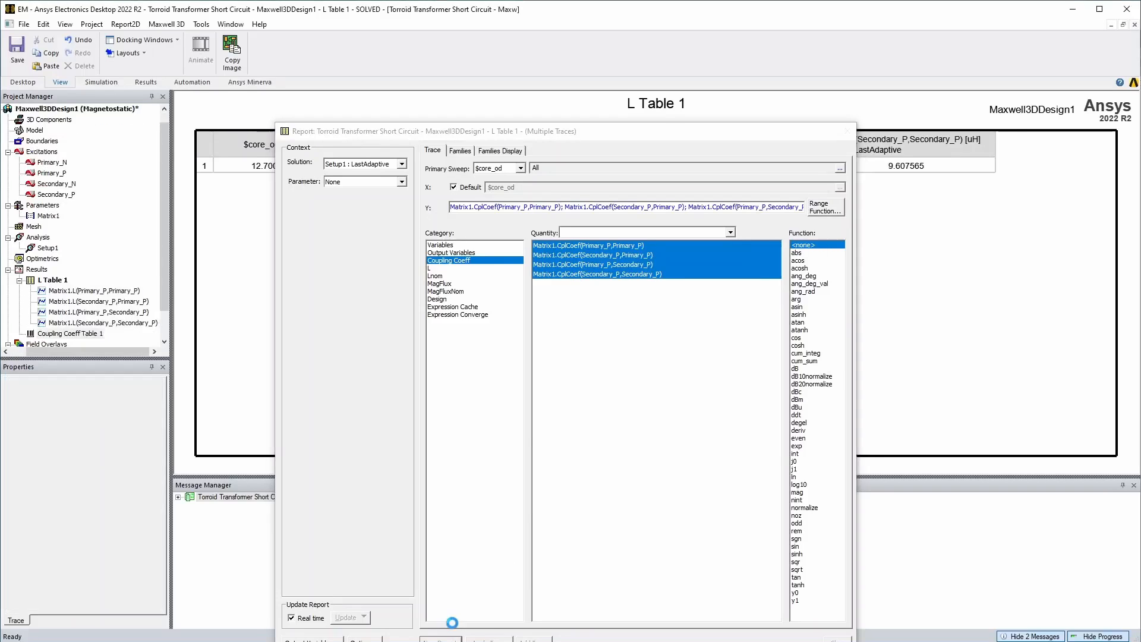
Step: Create a further data table report with all four Matrix1 nominal inductance (Lnom) terms
{"action": "left_click", "coordinate": [469, 276]}
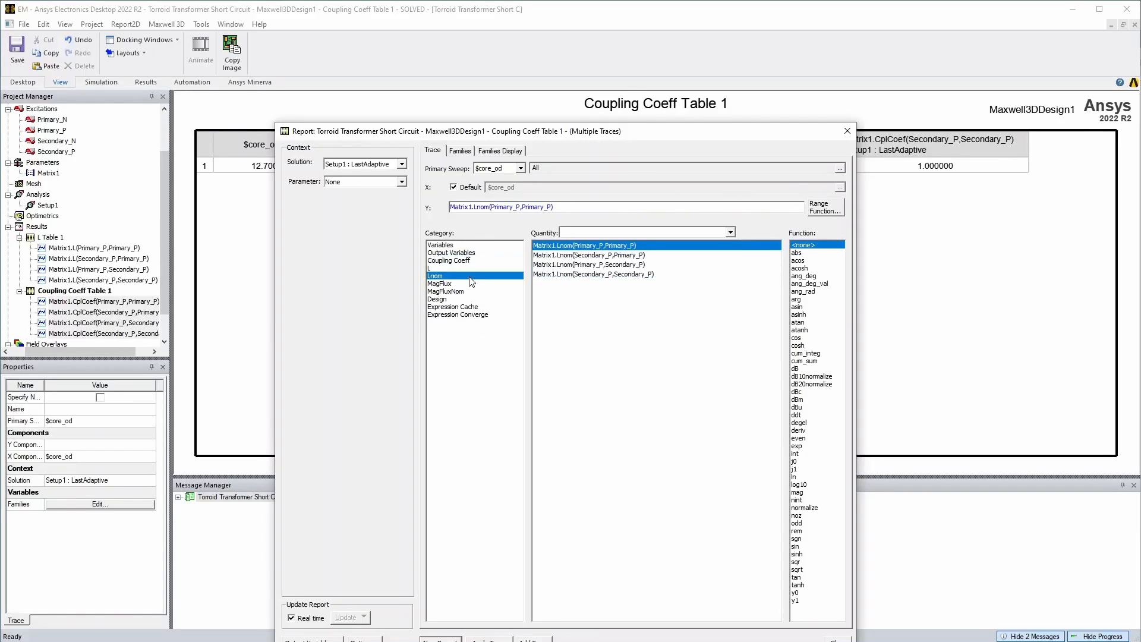
{"action": "left_click", "coordinate": [604, 275], "text": "shift"}
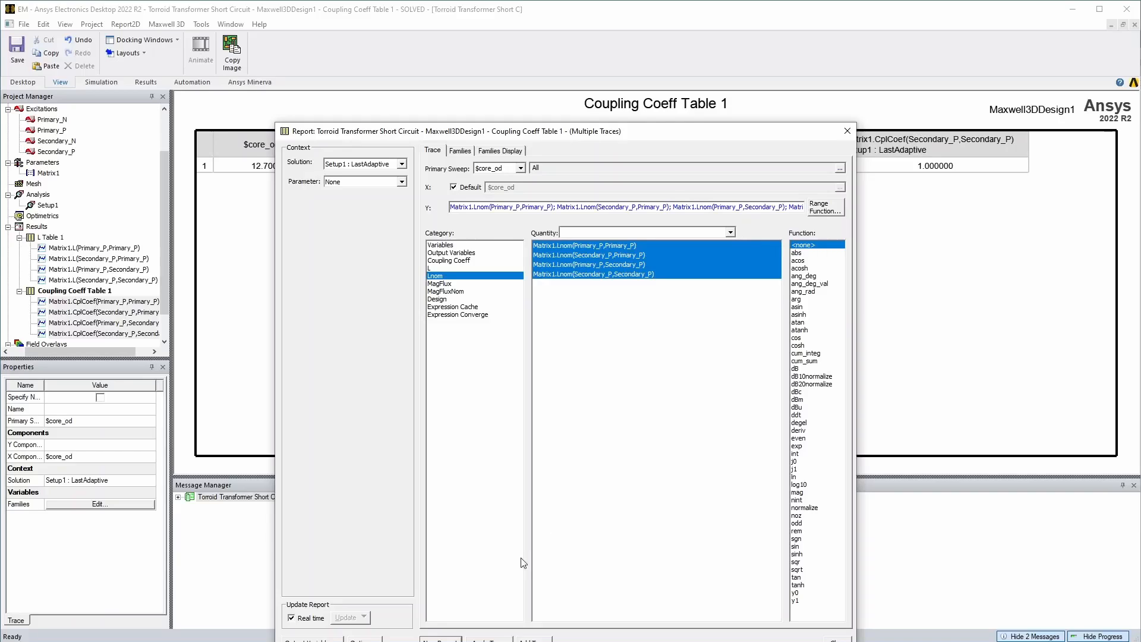
{"action": "left_click", "coordinate": [440, 639]}
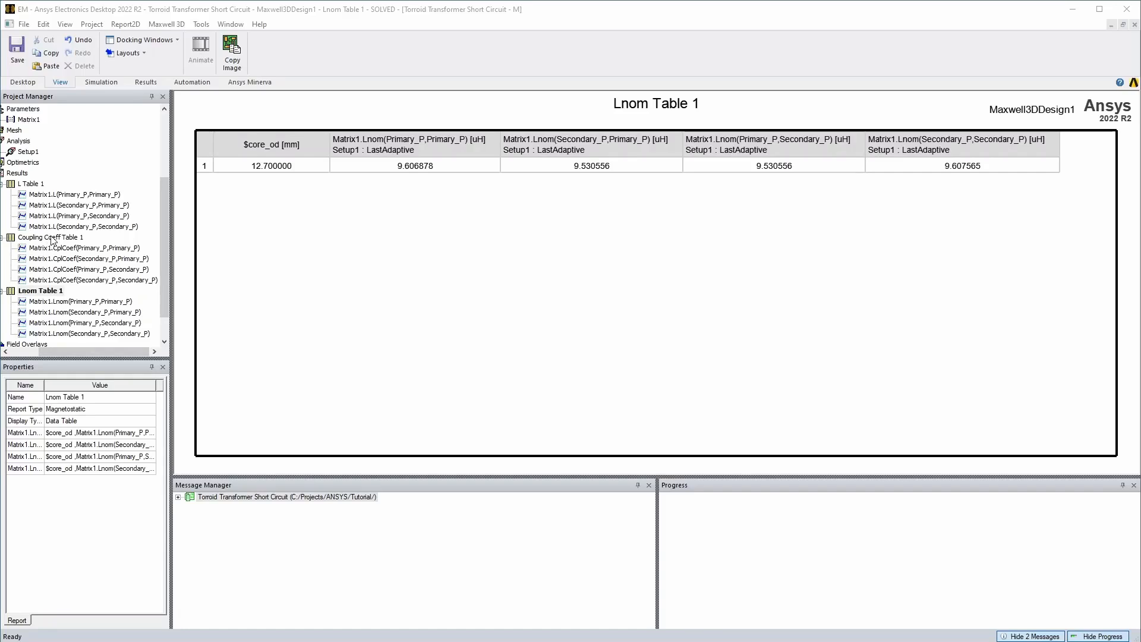
Step: Compare the inductances in L Table 1 with the nominal inductances in Lnom Table 1
{"action": "double_click", "coordinate": [36, 185]}
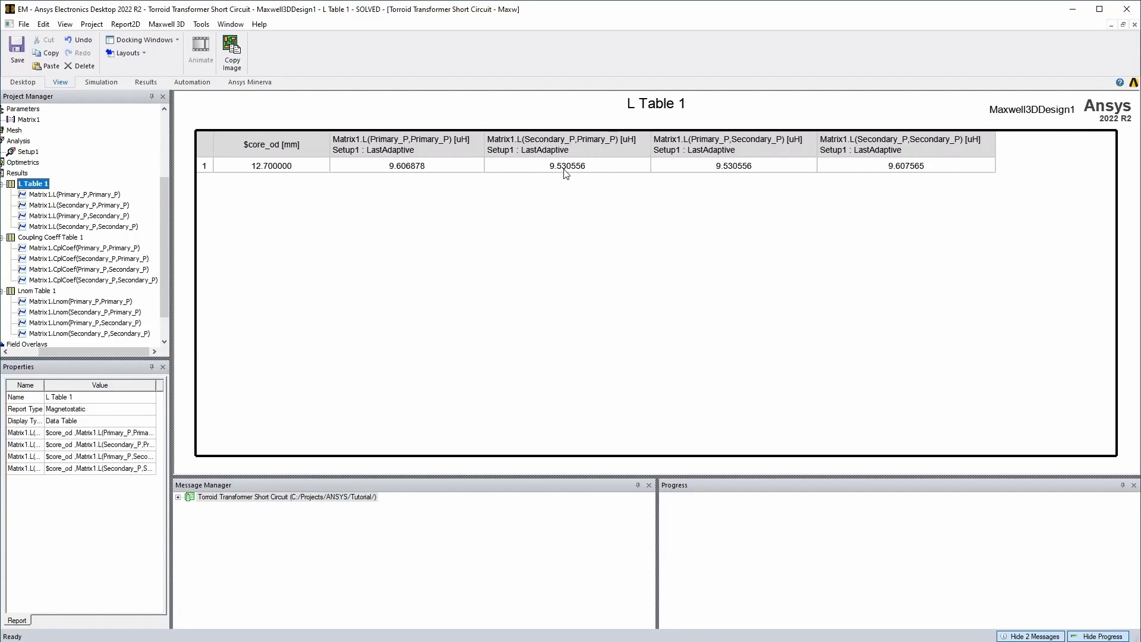
{"action": "double_click", "coordinate": [59, 292]}
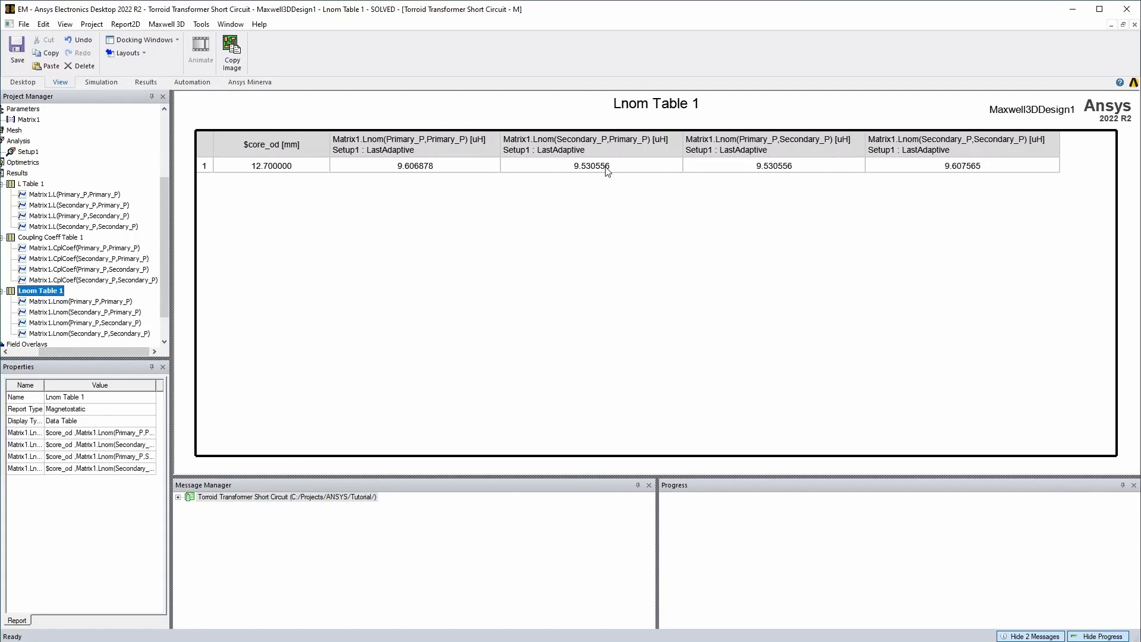
{"action": "left_click", "coordinate": [34, 185]}
{"action": "double_click", "coordinate": [35, 185]}
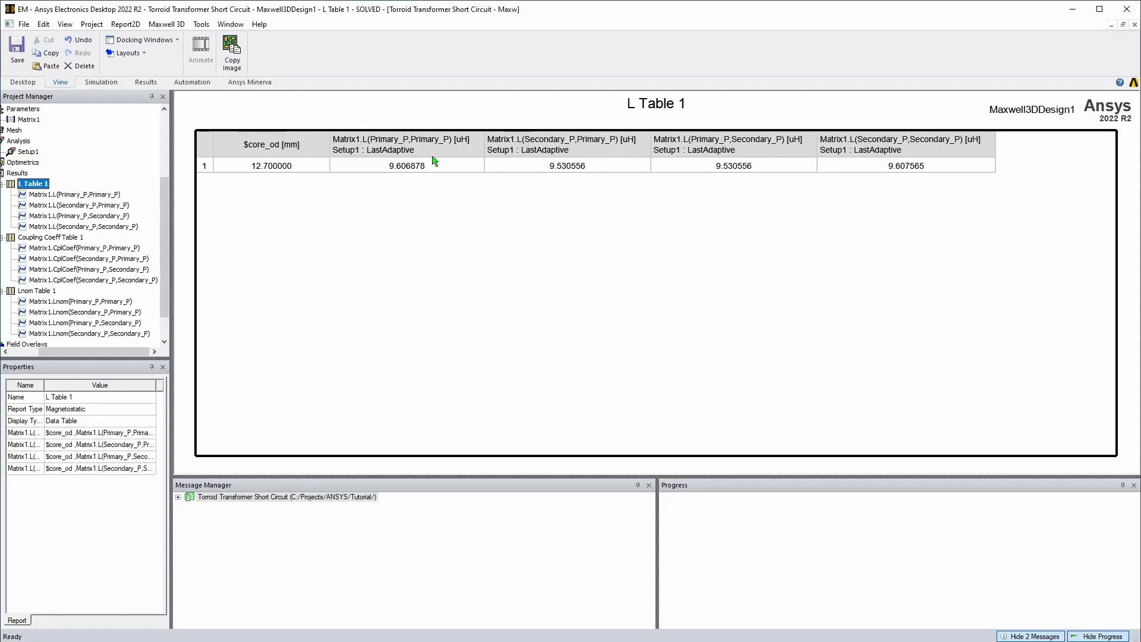
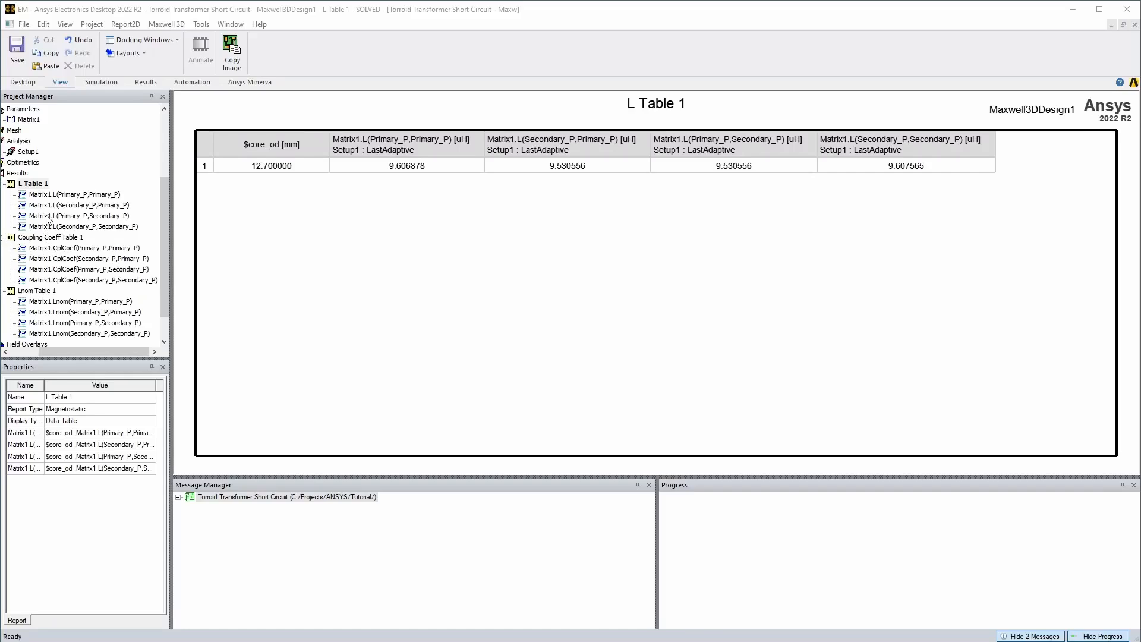
Step: Examine the primary-secondary coupling coefficients in Coupling Coeff Table 1 against the self and mutual inductances in L Table 1
{"action": "double_click", "coordinate": [56, 239]}
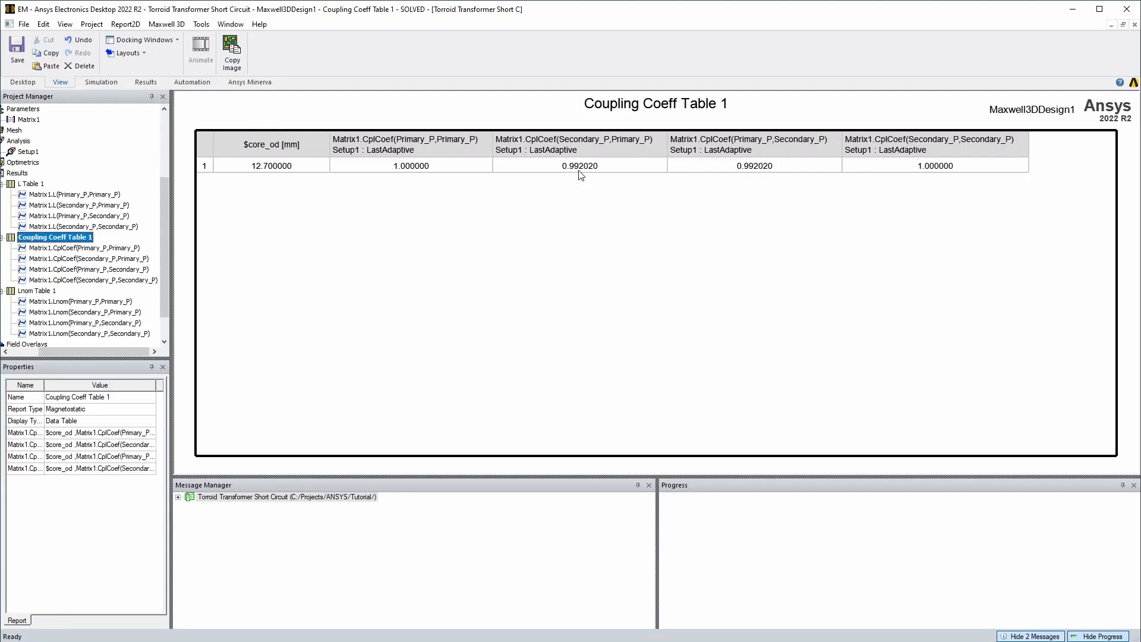
{"action": "left_click", "coordinate": [31, 184]}
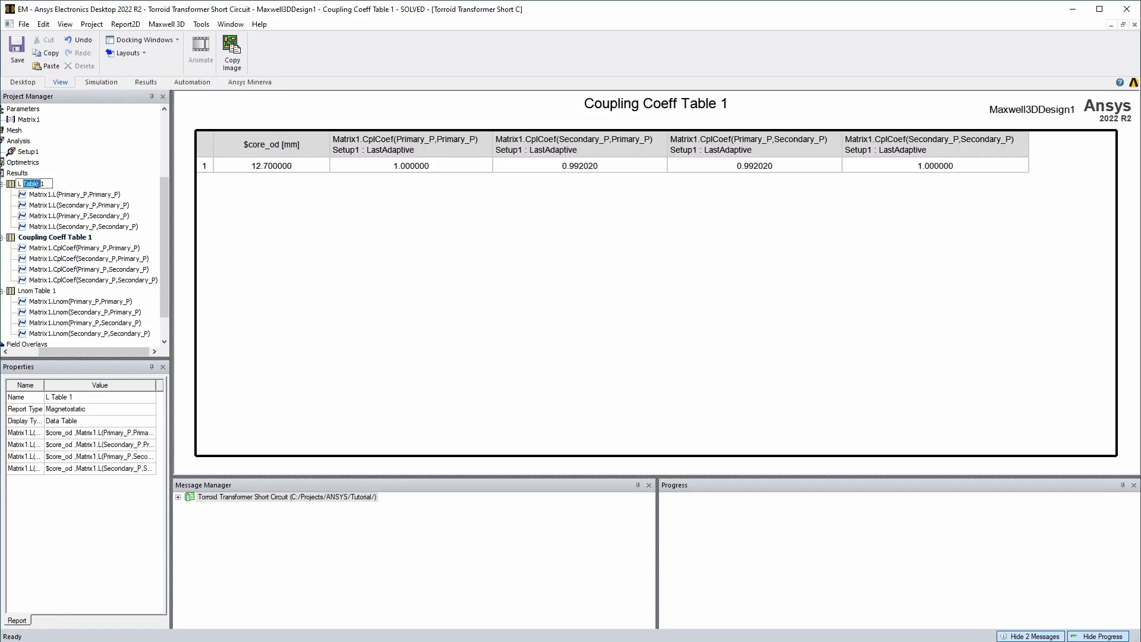
{"action": "left_click", "coordinate": [43, 206]}
{"action": "double_click", "coordinate": [31, 185]}
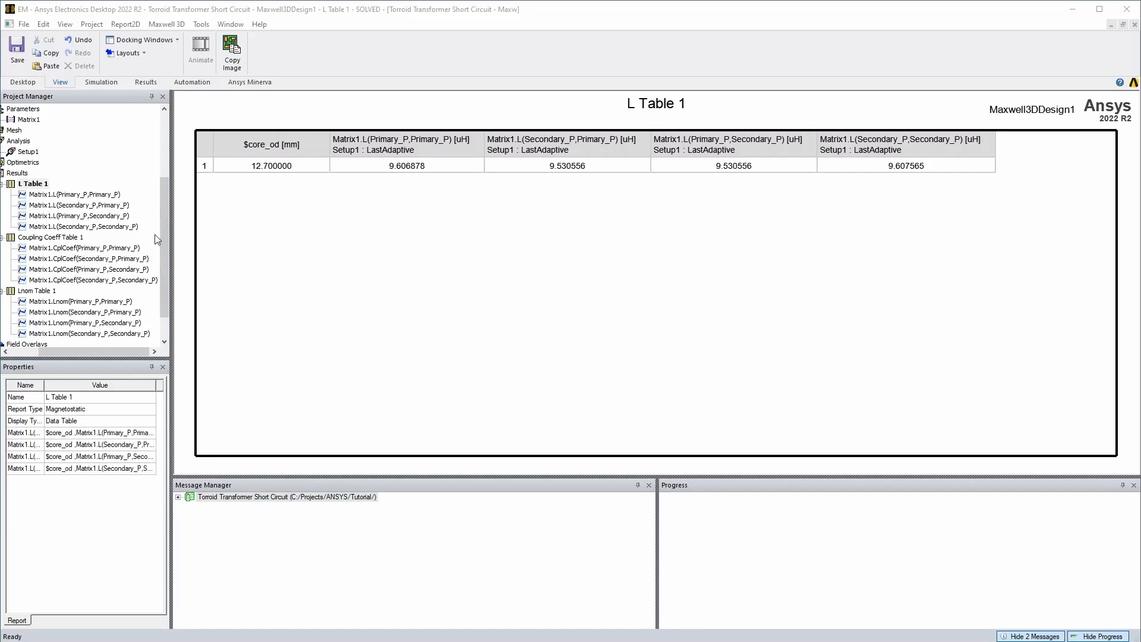
{"action": "left_click", "coordinate": [66, 248]}
{"action": "left_click", "coordinate": [55, 237]}
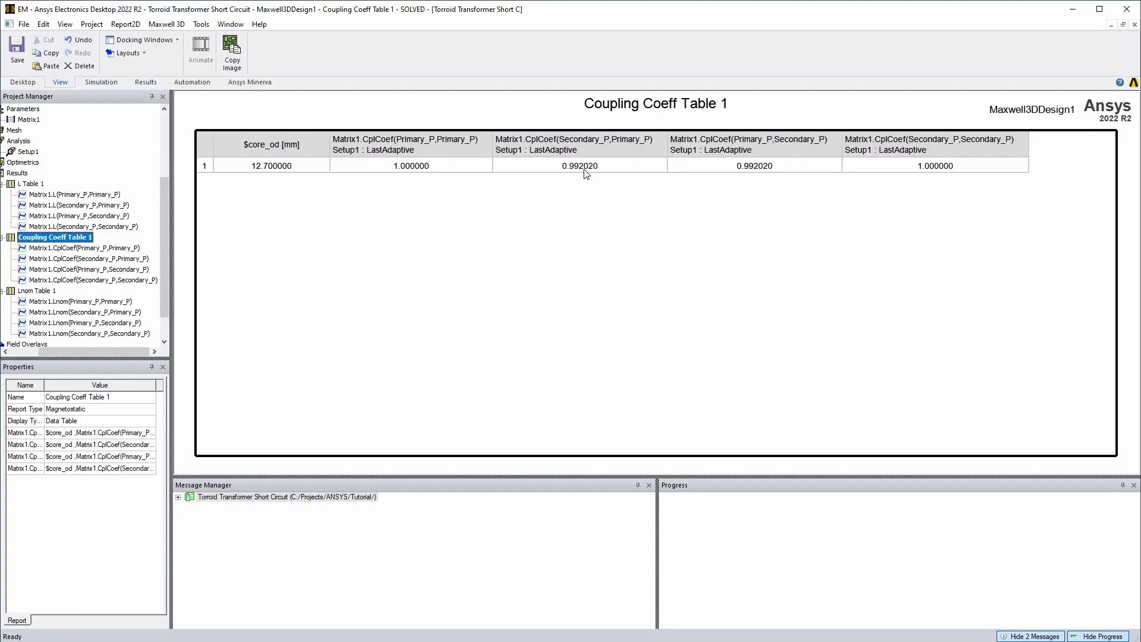
{"action": "left_click", "coordinate": [55, 208]}
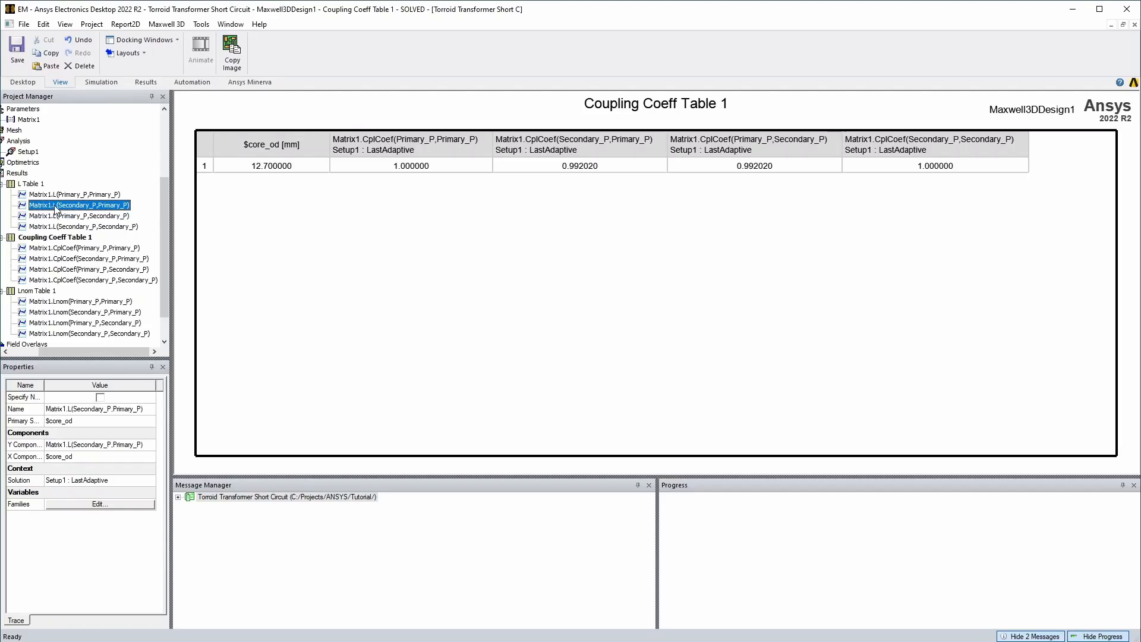
{"action": "double_click", "coordinate": [28, 184]}
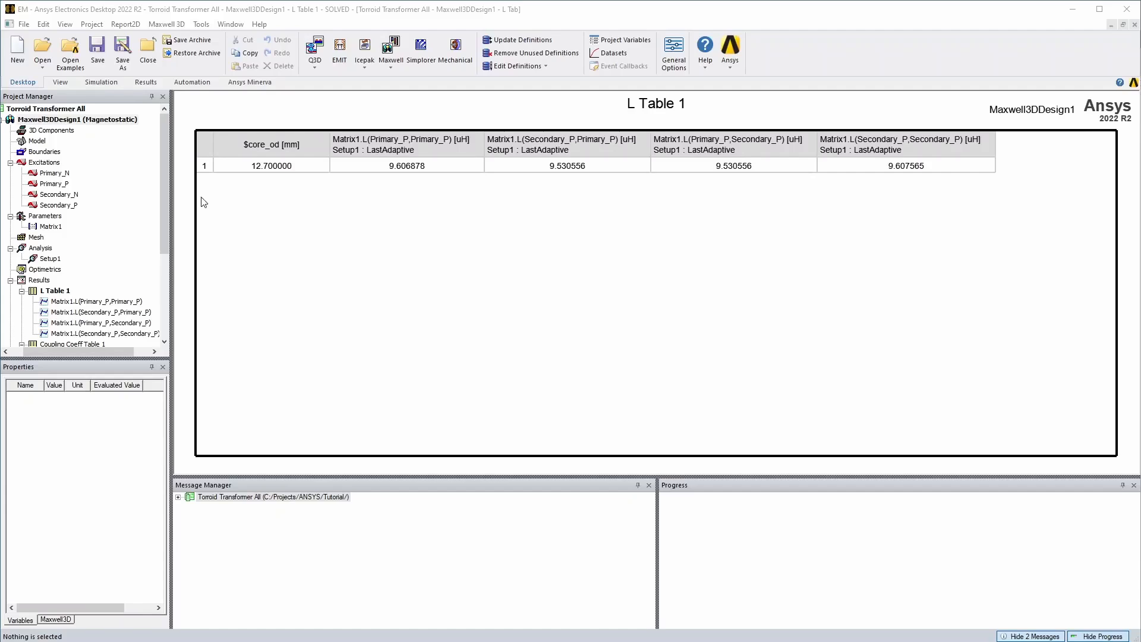
Step: Collapse the Excitations, Parameters, Analysis and Results branches of Maxwell3DDesign1 in the Torroid Transformer All project
{"action": "left_click", "coordinate": [11, 163]}
{"action": "left_click", "coordinate": [10, 174]}
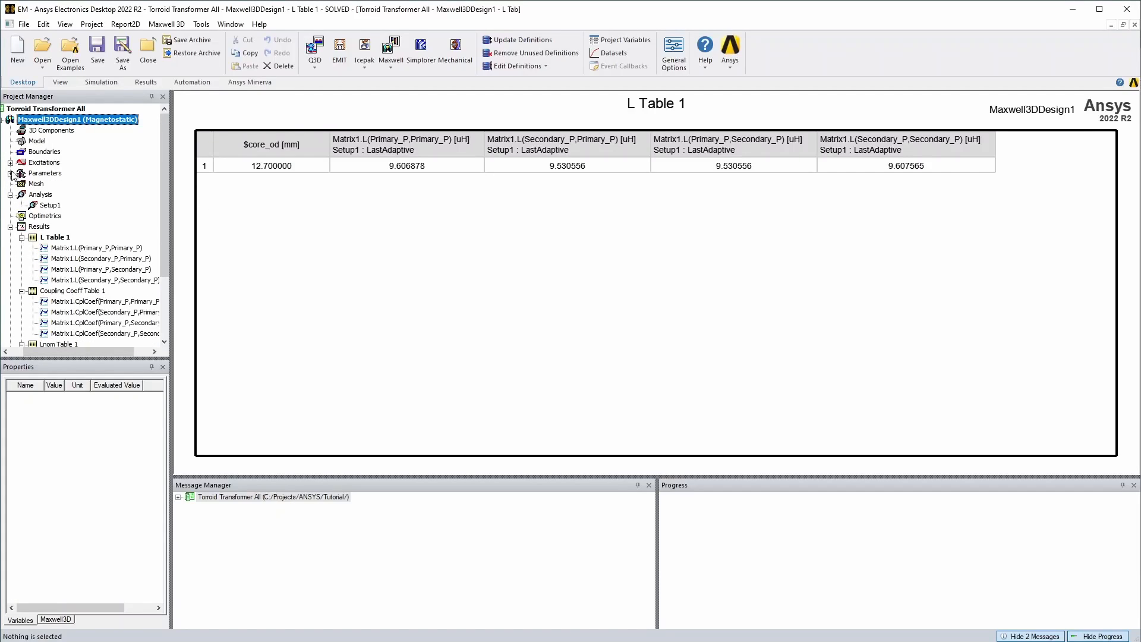
{"action": "left_click", "coordinate": [27, 109]}
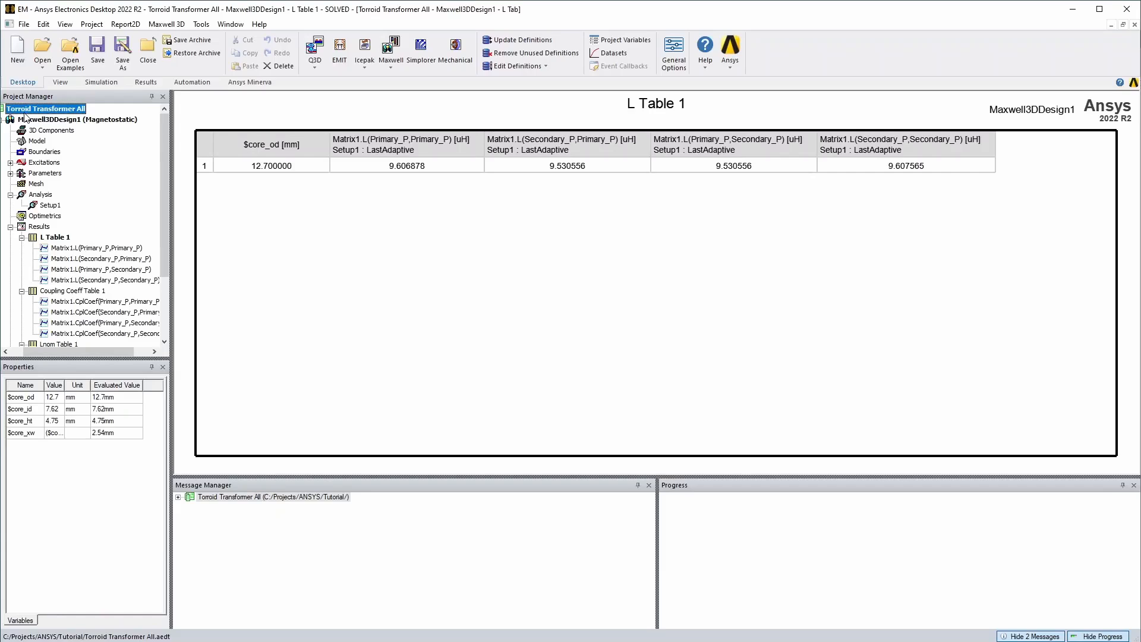
{"action": "left_click", "coordinate": [10, 195]}
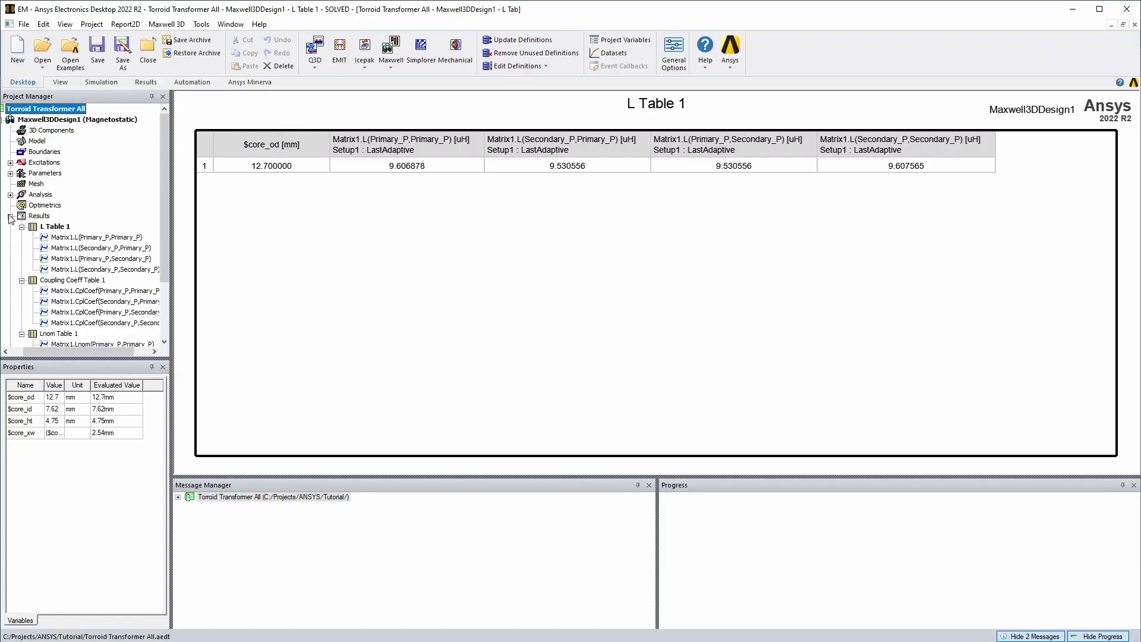
{"action": "left_click", "coordinate": [10, 216]}
Step: Review the solution types available for Maxwell3DDesign1 without changing the current one
{"action": "right_click", "coordinate": [81, 120]}
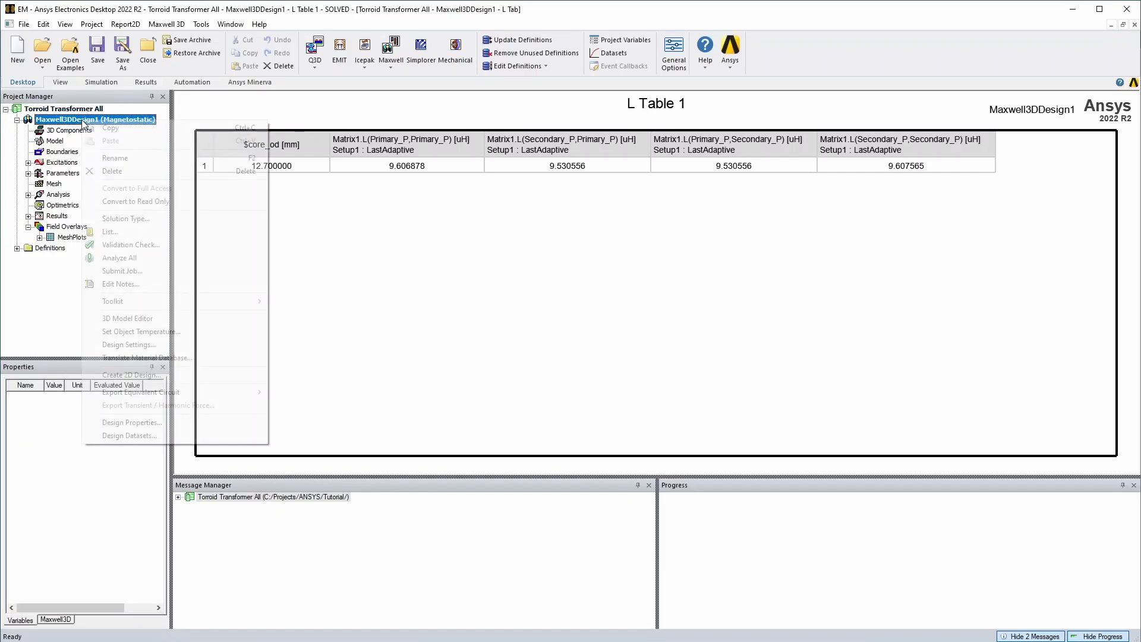
{"action": "left_click", "coordinate": [133, 218]}
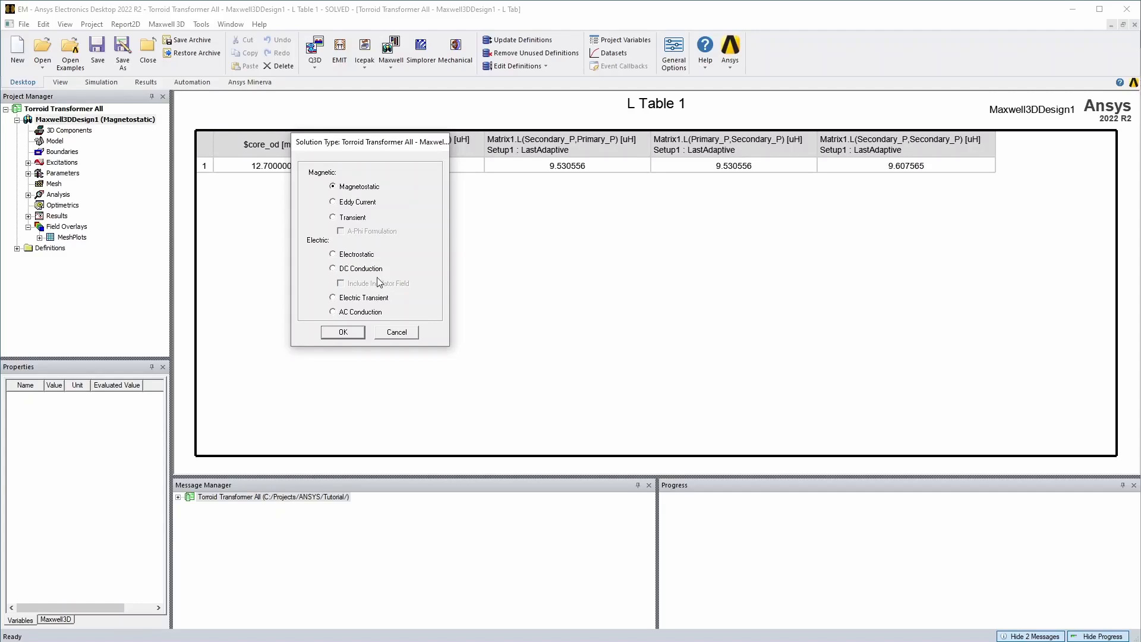
{"action": "left_click", "coordinate": [401, 332]}
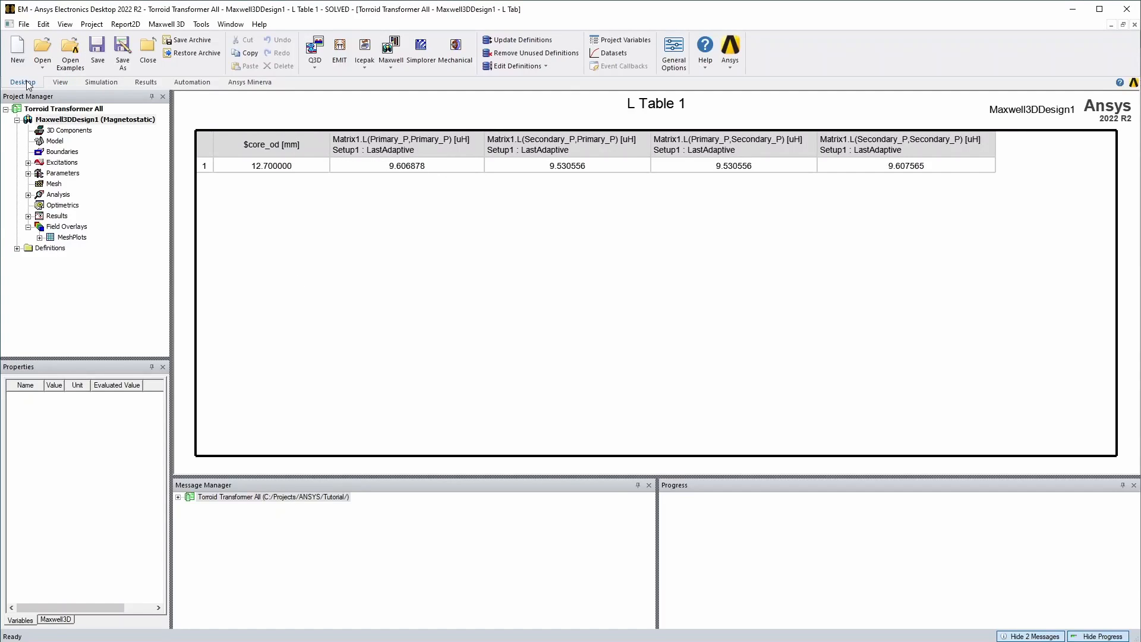
Step: Add a second Maxwell 3D design to the project and rename Maxwell3DDesign1 as Inductance Analysis
{"action": "left_click", "coordinate": [383, 47]}
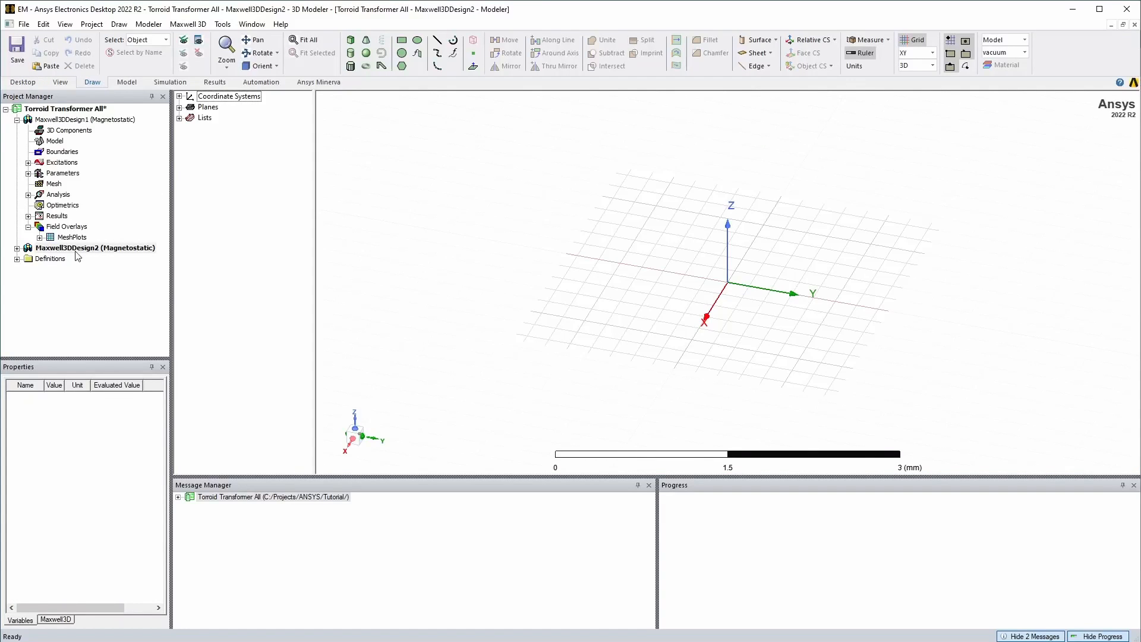
{"action": "left_click", "coordinate": [17, 248]}
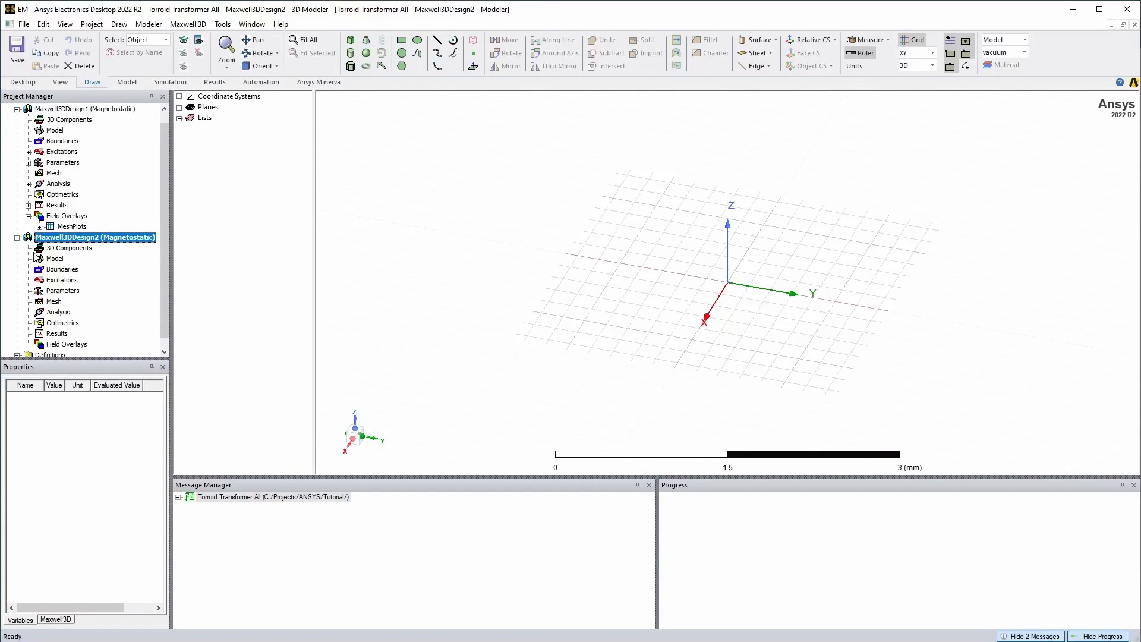
{"action": "left_click", "coordinate": [74, 121]}
{"action": "right_click", "coordinate": [74, 123]}
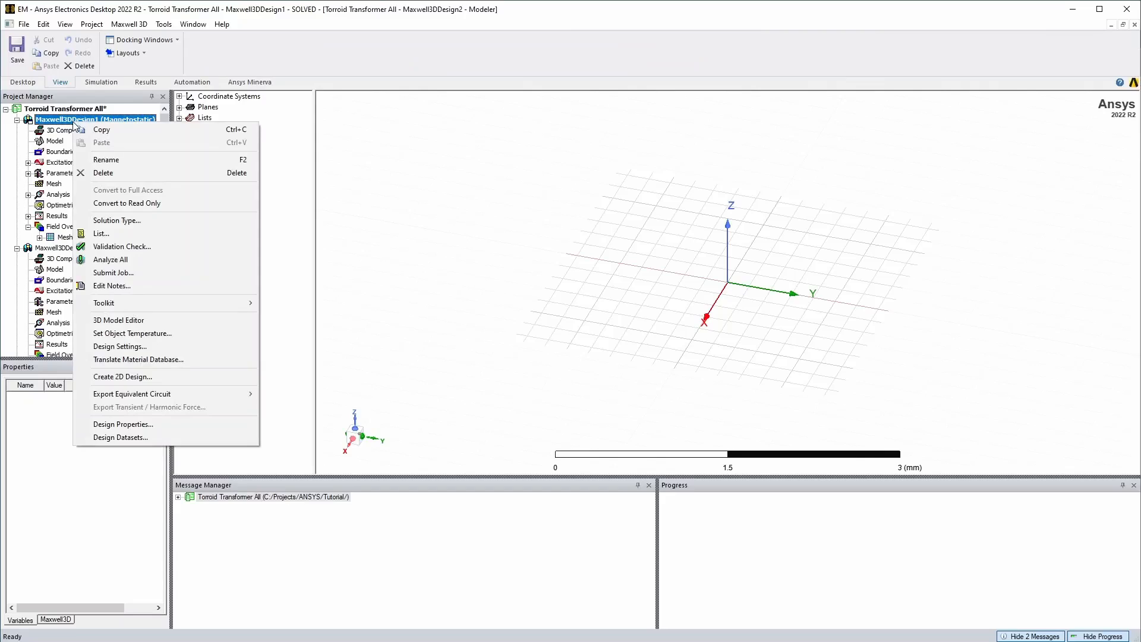
{"action": "left_click", "coordinate": [122, 159]}
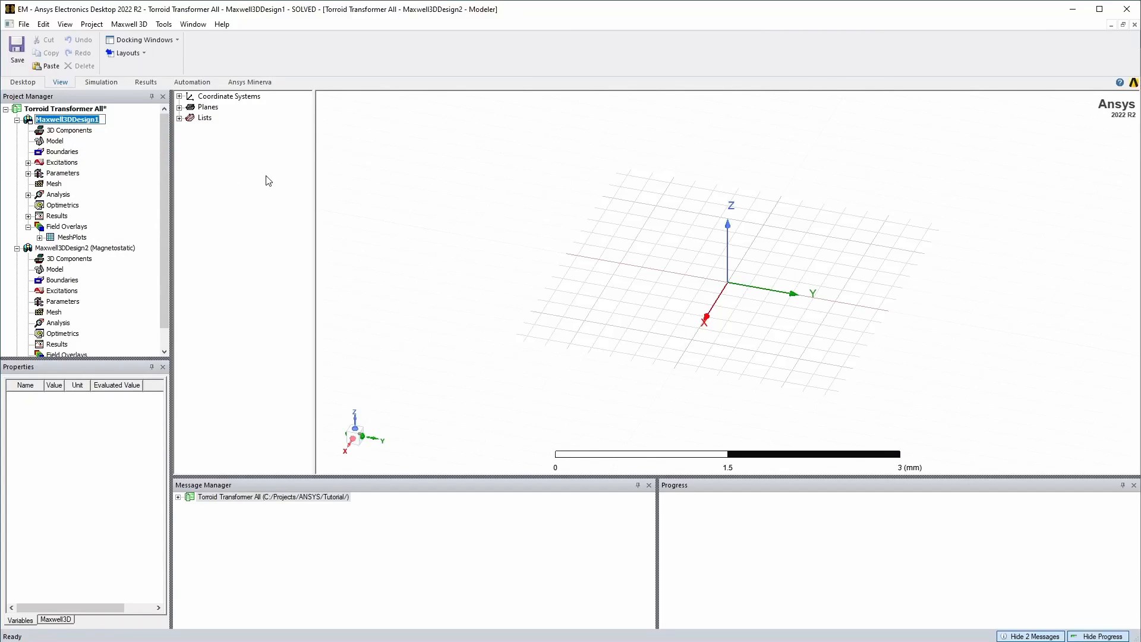
{"action": "type", "text": "Inductance Analysis"}
{"action": "left_click", "coordinate": [110, 162]}
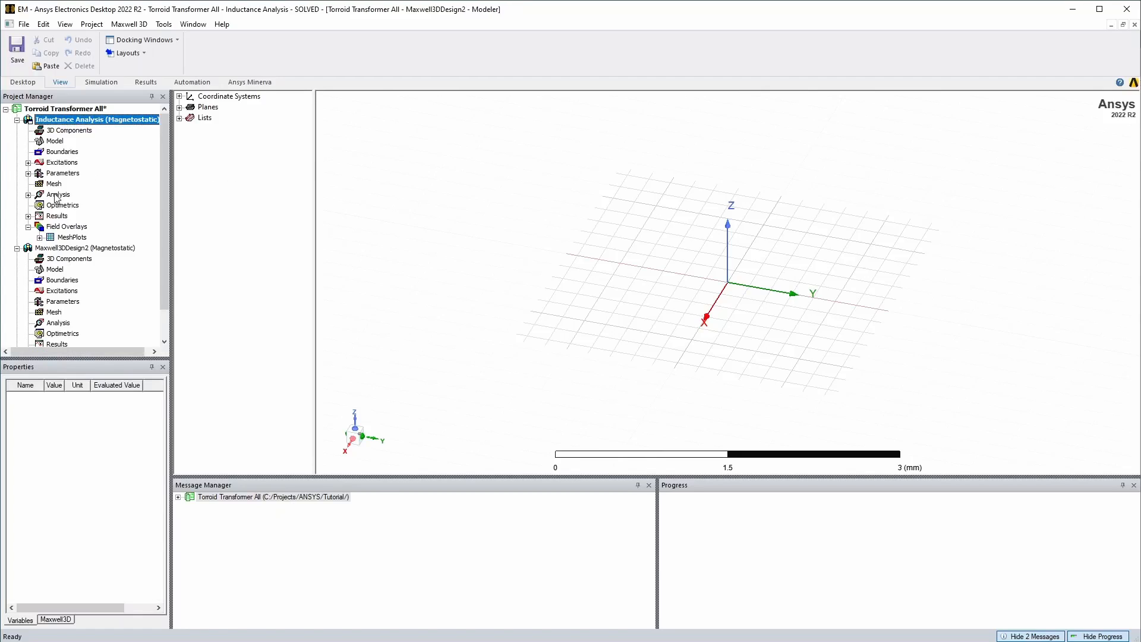
Step: Rename Maxwell3DDesign2 as Capacitance Analysis
{"action": "right_click", "coordinate": [73, 248]}
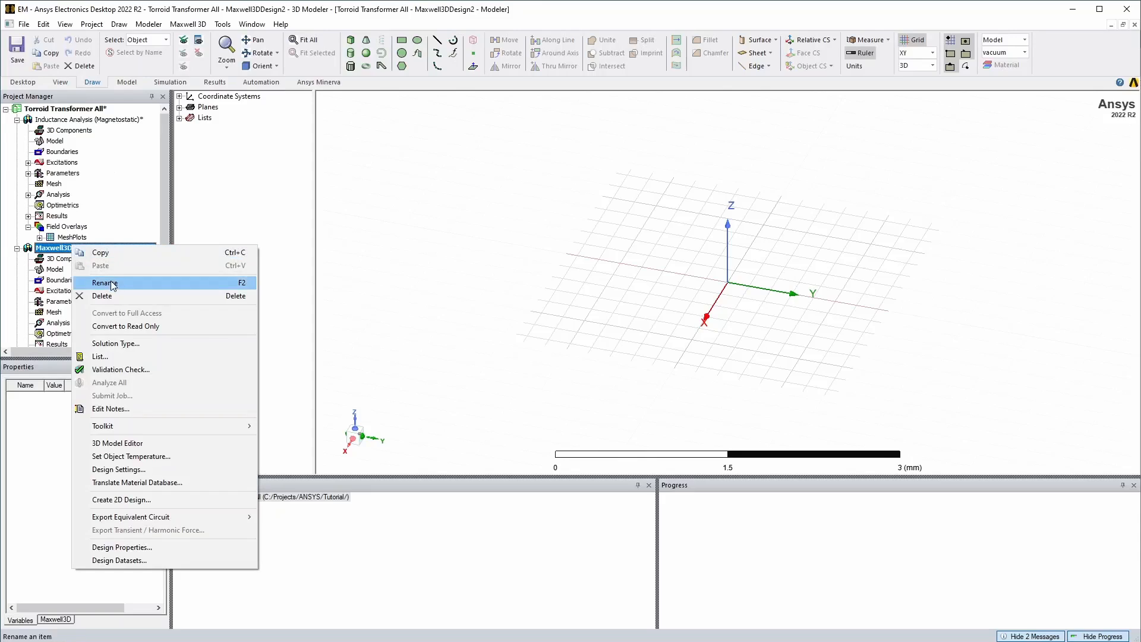
{"action": "left_click", "coordinate": [111, 282]}
{"action": "type", "text": "Capacitance Analysis (Magnetostatic)*"}
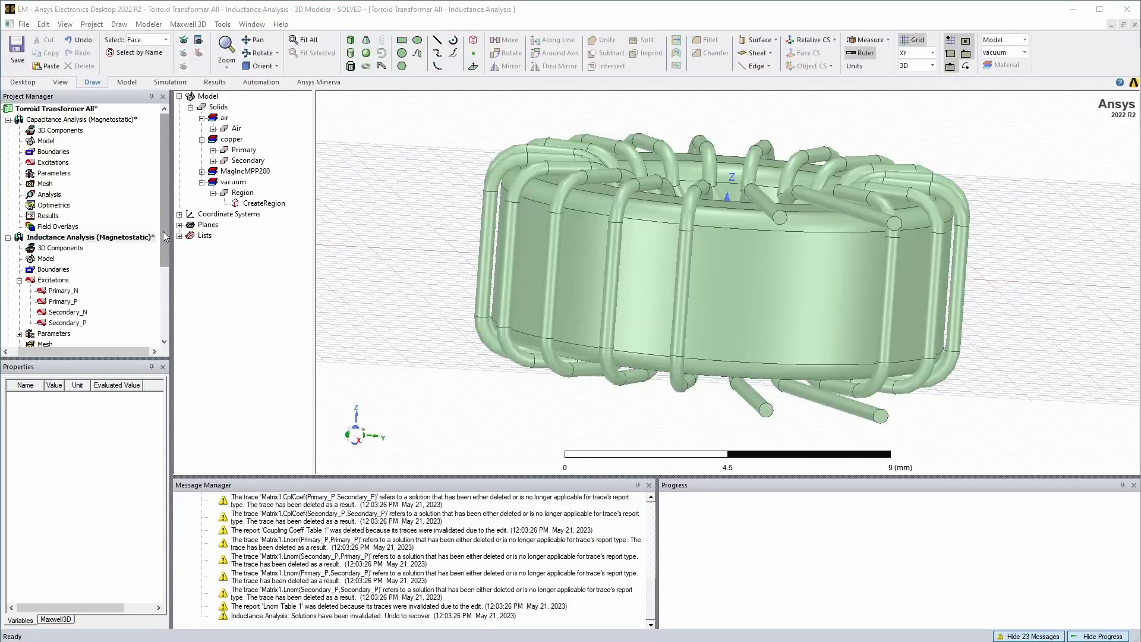
Step: Set the solution type of the Capacitance Analysis design to Electrostatic
{"action": "left_click", "coordinate": [71, 120]}
{"action": "right_click", "coordinate": [72, 120]}
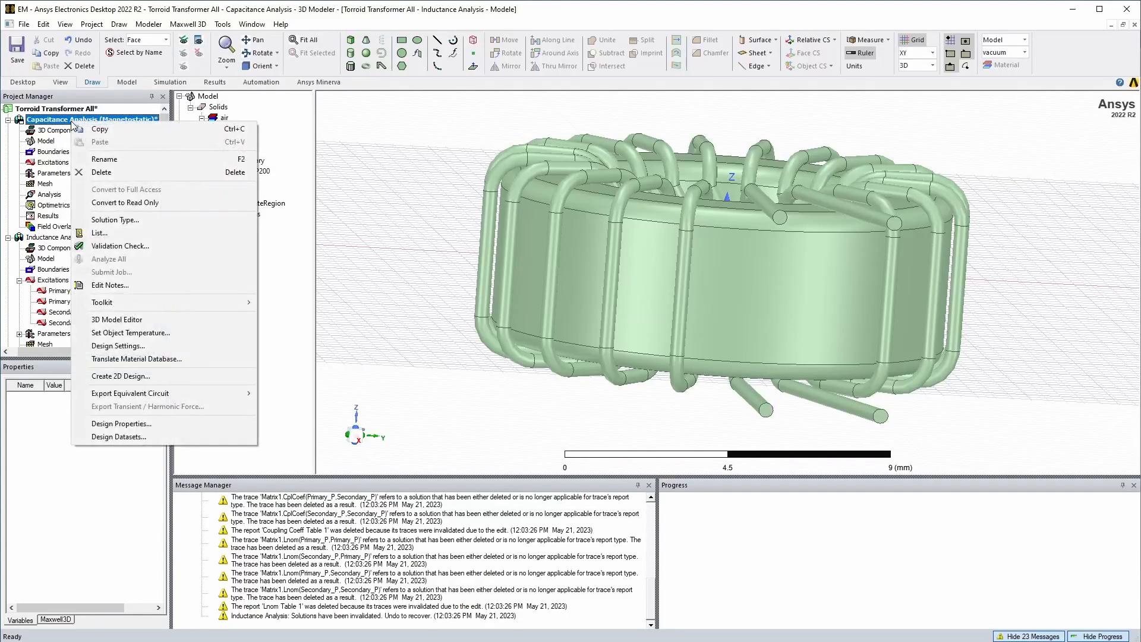
{"action": "left_click", "coordinate": [116, 220]}
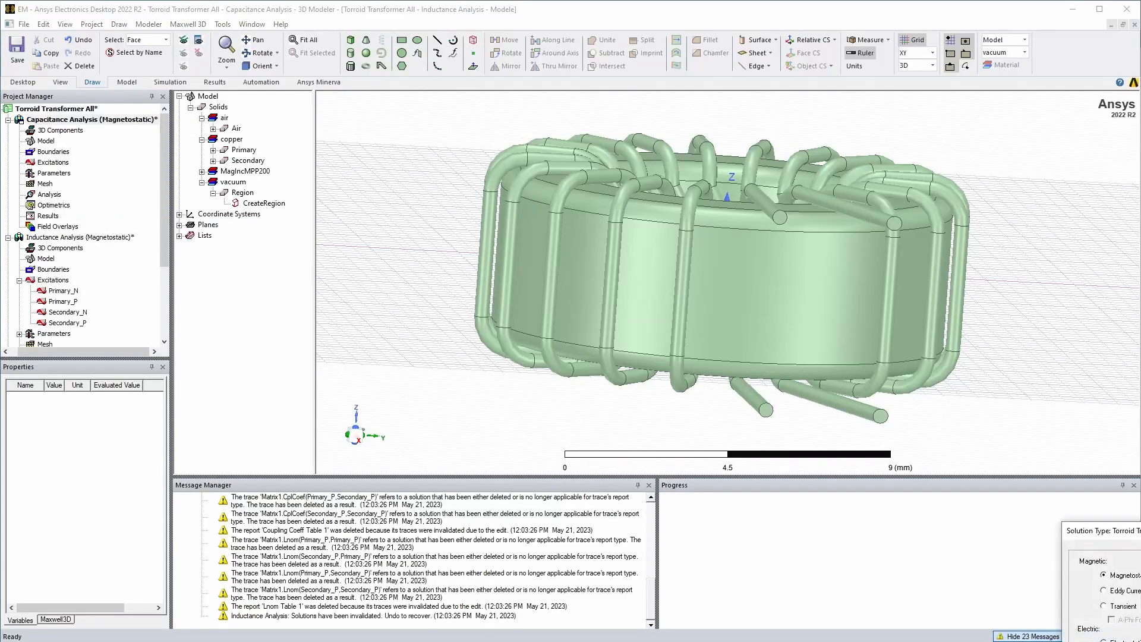
{"action": "left_click", "coordinate": [416, 235]}
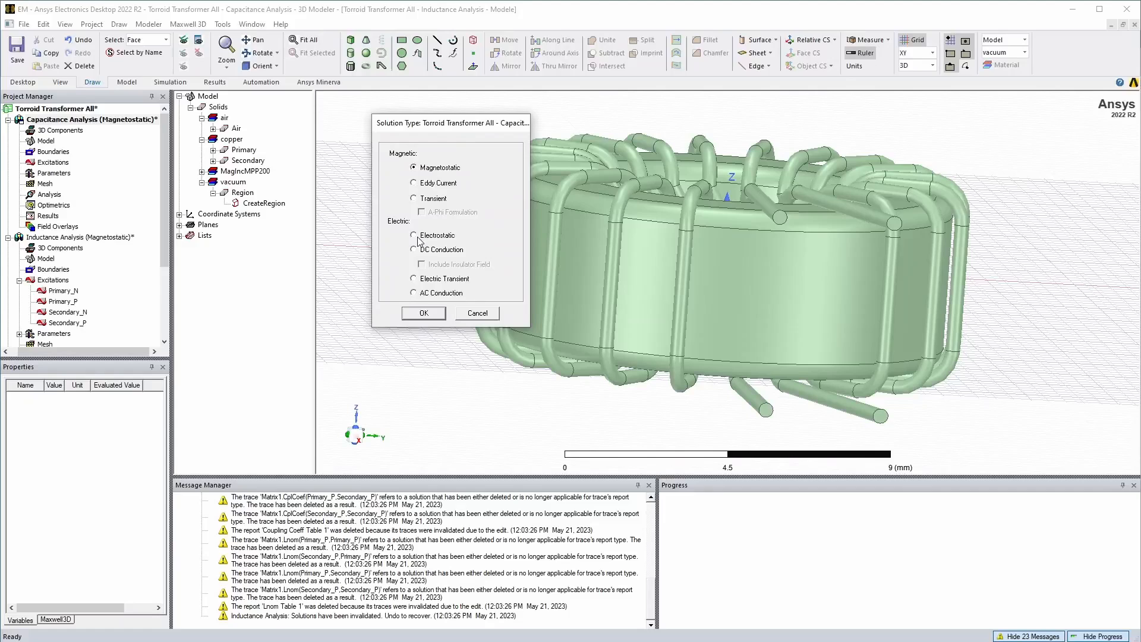
{"action": "left_click", "coordinate": [423, 310]}
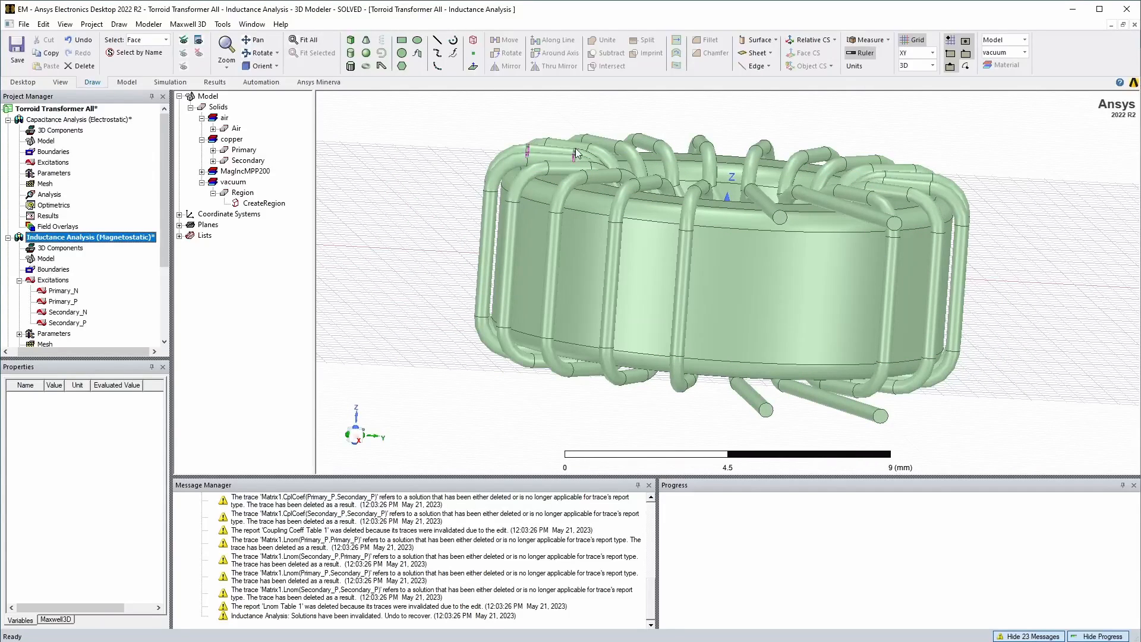
Step: Try to copy the entire model from Inductance Analysis and paste it into Capacitance Analysis
{"action": "left_click", "coordinate": [206, 97]}
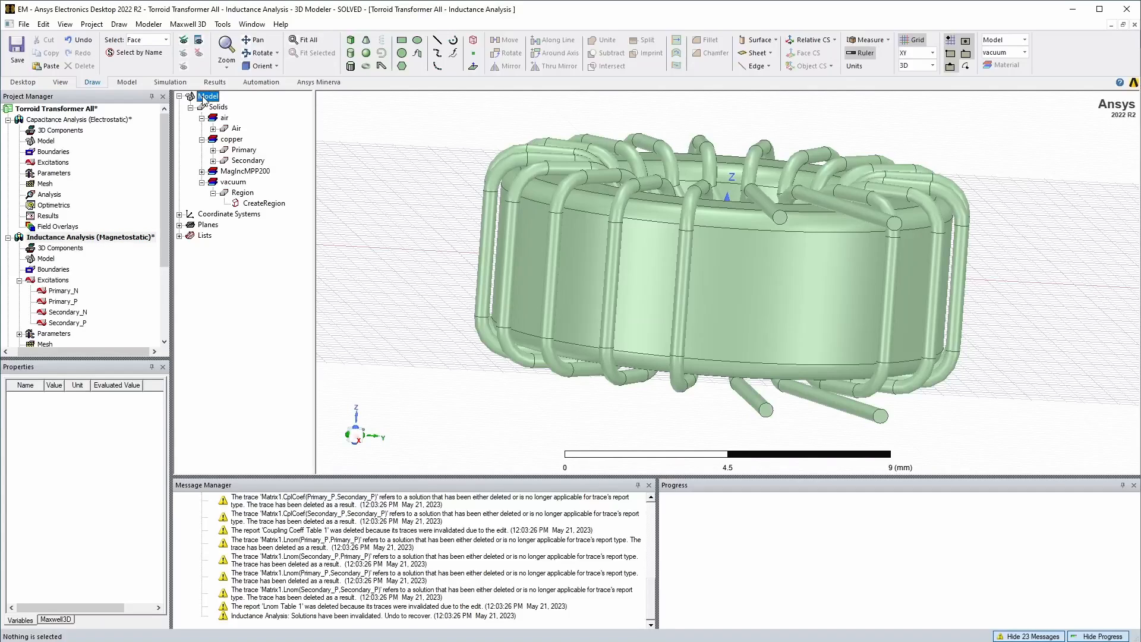
{"action": "double_click", "coordinate": [55, 120]}
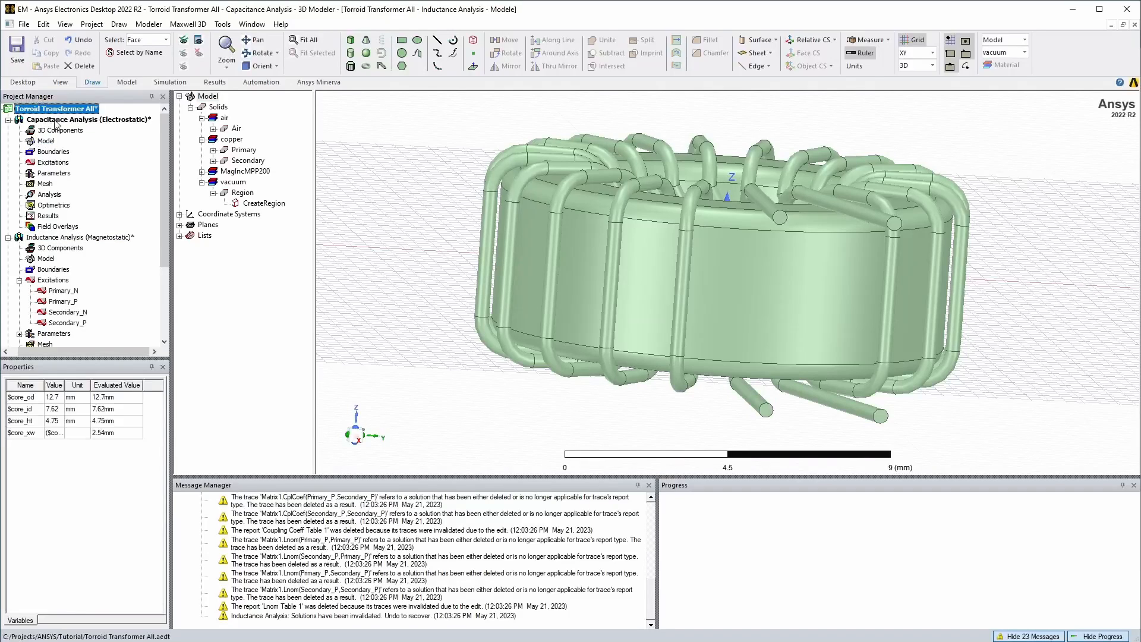
{"action": "left_click", "coordinate": [257, 227]}
{"action": "key", "text": "ctrl+v"}
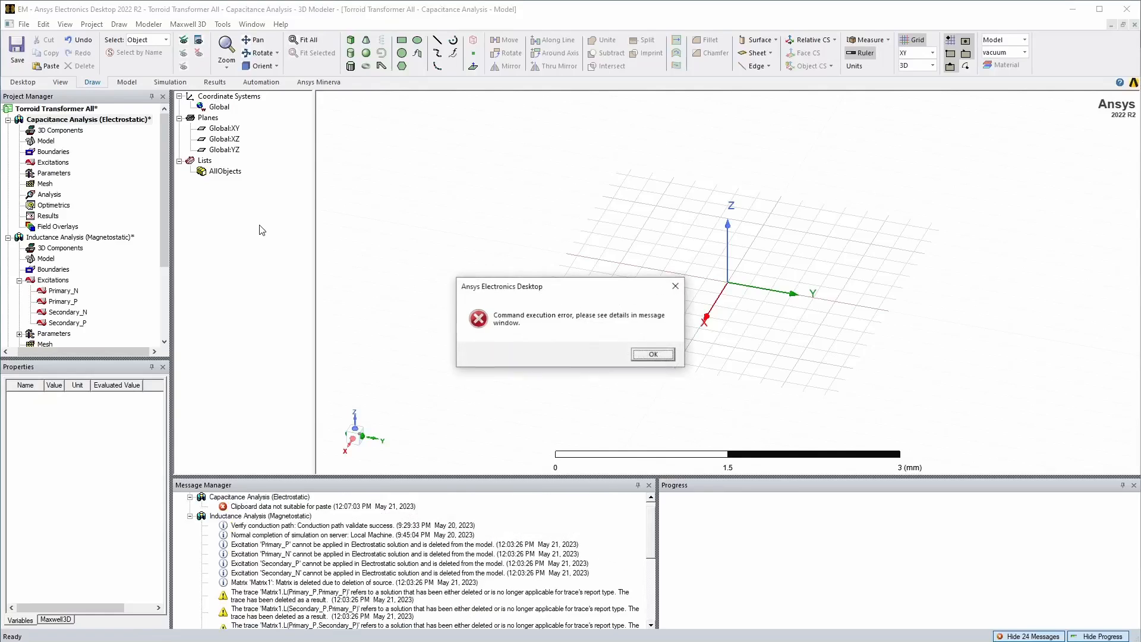
{"action": "key", "text": "Return"}
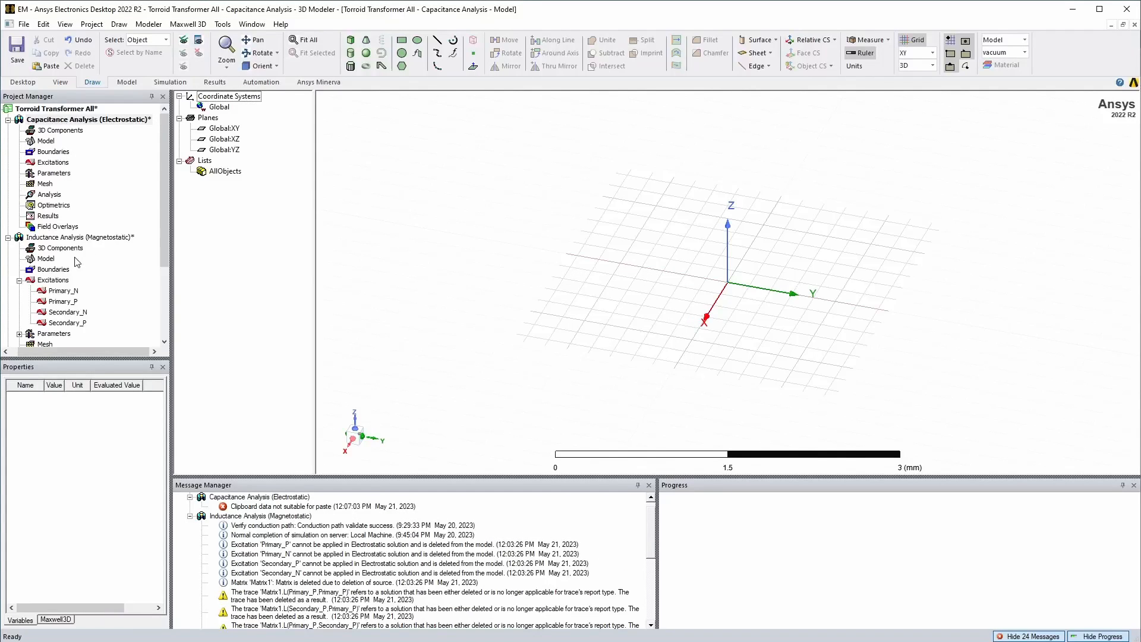
Step: Copy the Air, Primary, Secondary, Core and Region solids from Inductance Analysis and paste them into Capacitance Analysis
{"action": "double_click", "coordinate": [64, 238]}
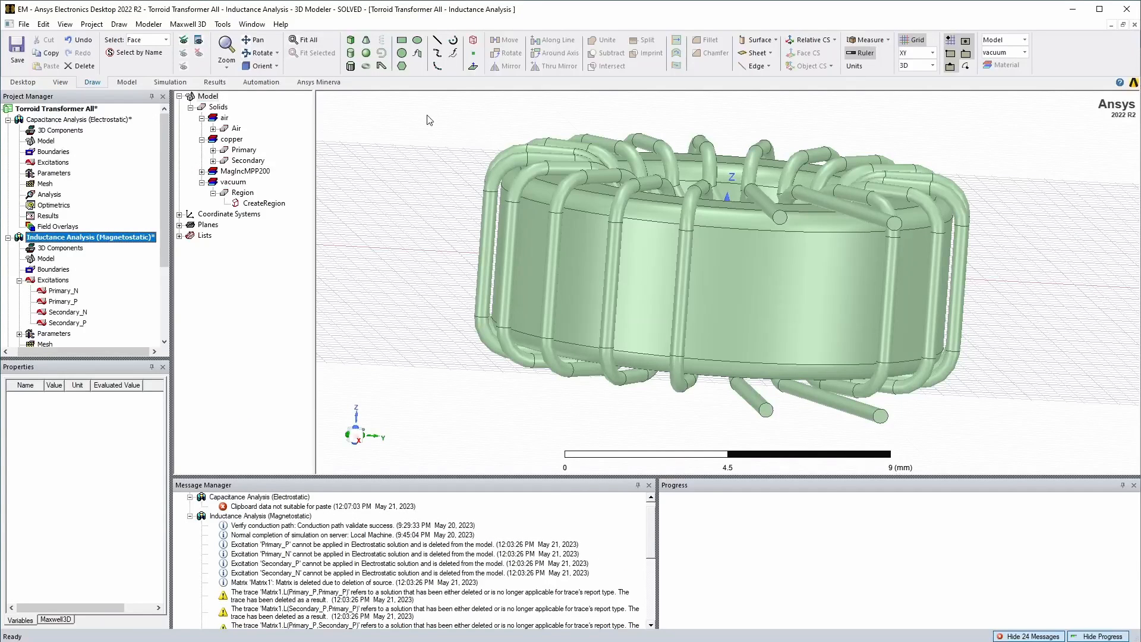
{"action": "left_click", "coordinate": [235, 128]}
{"action": "left_click", "coordinate": [248, 161], "text": "shift"}
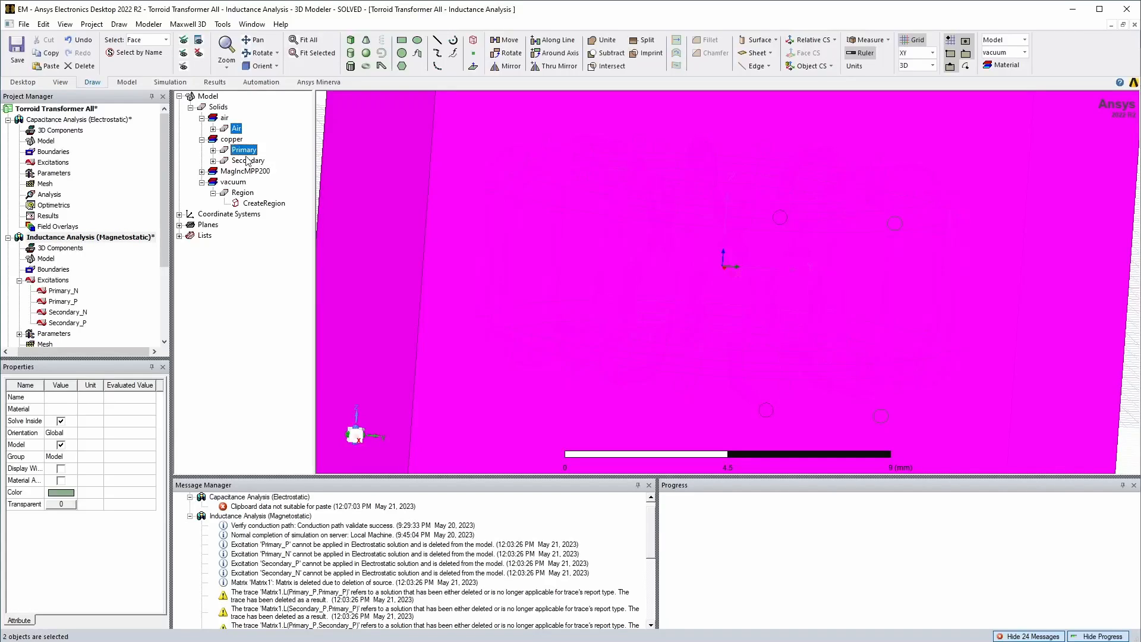
{"action": "left_click", "coordinate": [240, 182], "text": "ctrl"}
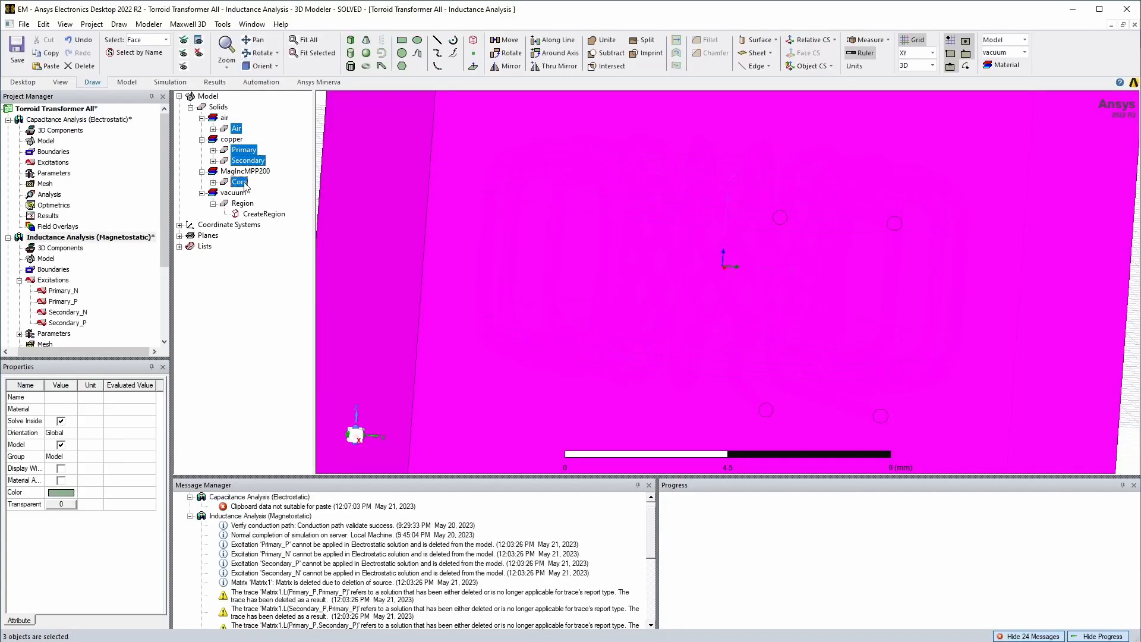
{"action": "left_click", "coordinate": [241, 204], "text": "ctrl"}
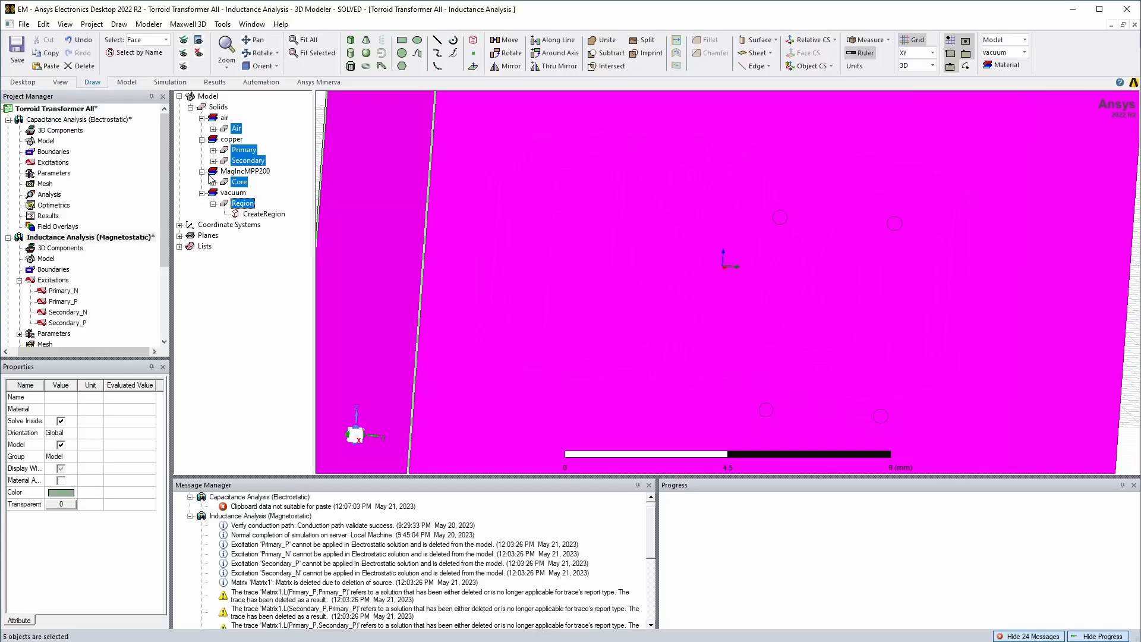
{"action": "left_click", "coordinate": [50, 120]}
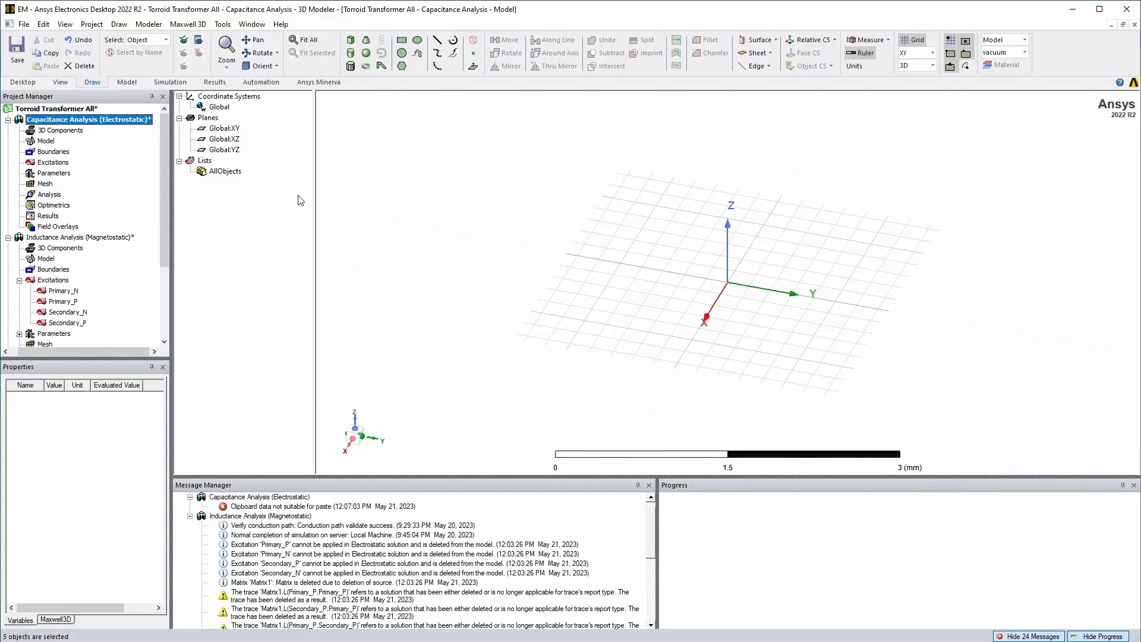
{"action": "left_click", "coordinate": [504, 202]}
{"action": "key", "text": "ctrl+v"}
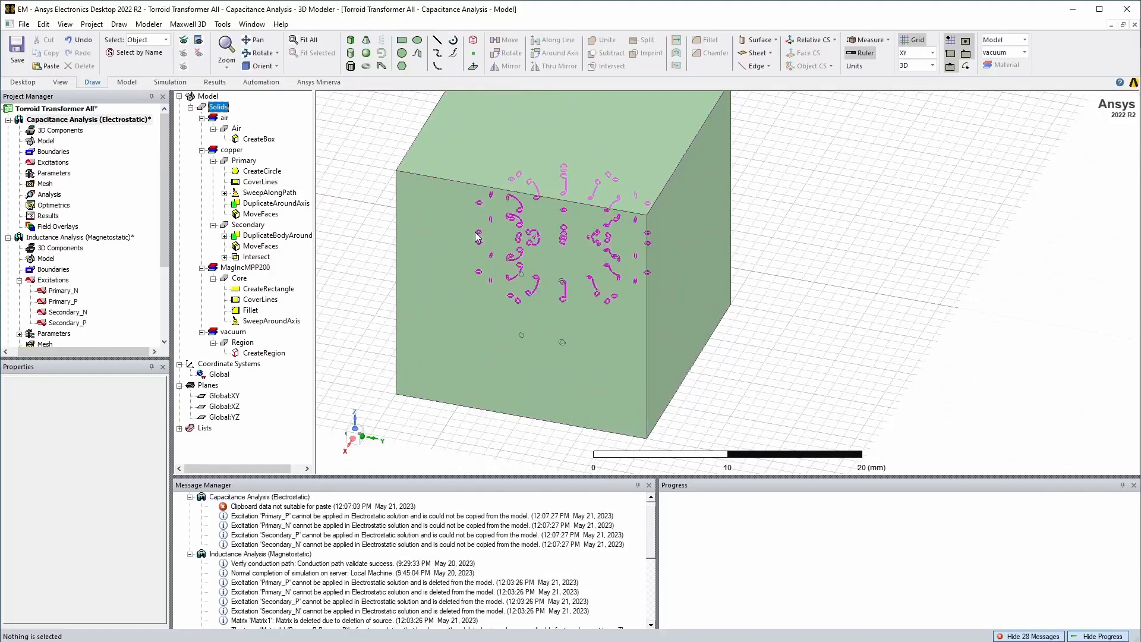
Step: Collapse the operation histories of Core, Primary, Air and Secondary in the model tree and save the project
{"action": "left_click", "coordinate": [213, 278]}
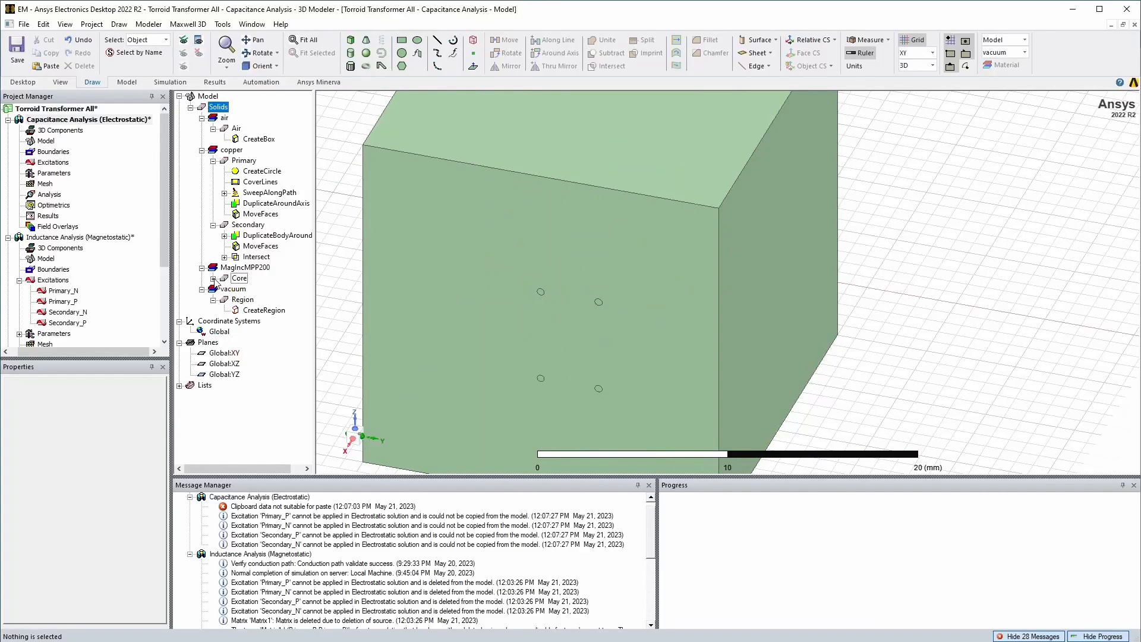
{"action": "left_click", "coordinate": [213, 160]}
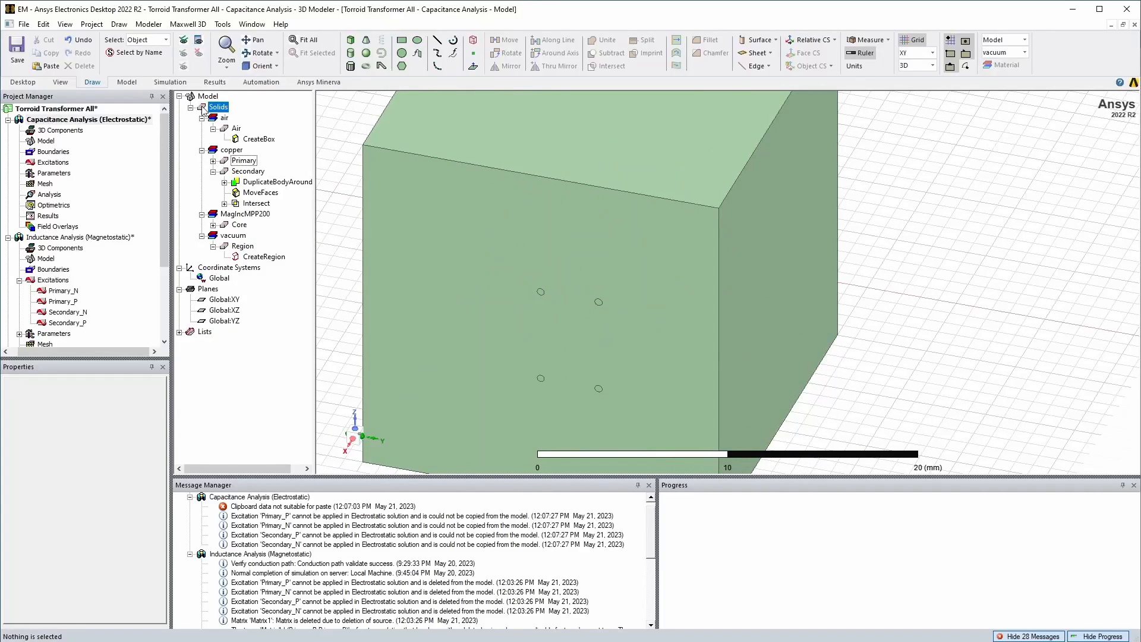
{"action": "left_click", "coordinate": [212, 129]}
{"action": "left_click", "coordinate": [213, 160]}
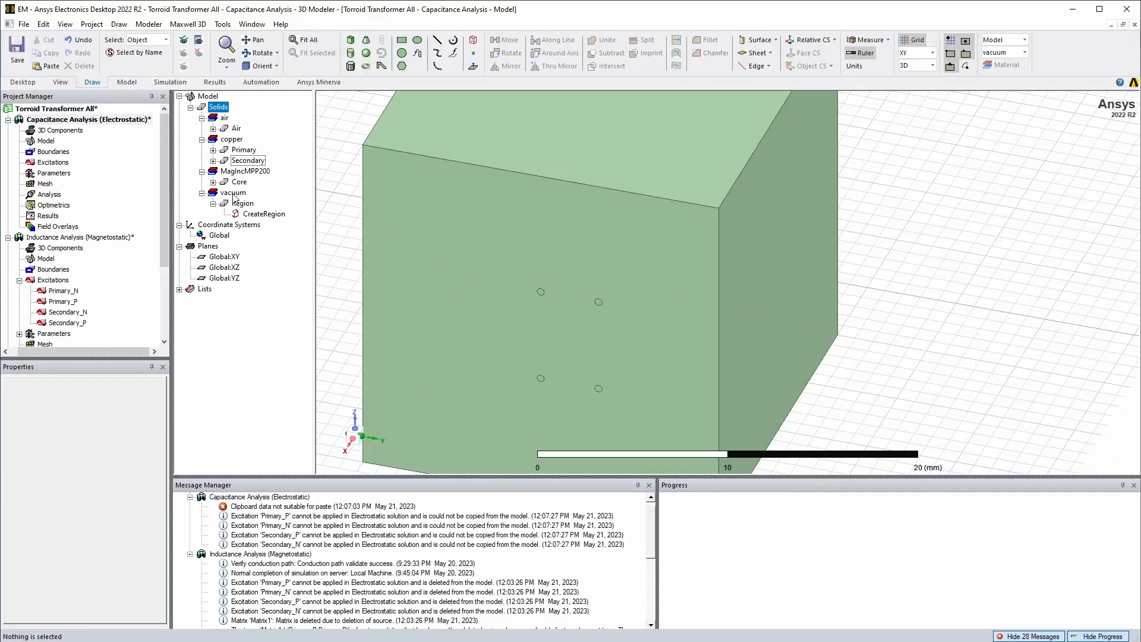
{"action": "left_click", "coordinate": [952, 214]}
{"action": "key", "text": "ctrl+s"}
{"action": "key", "text": "f"}
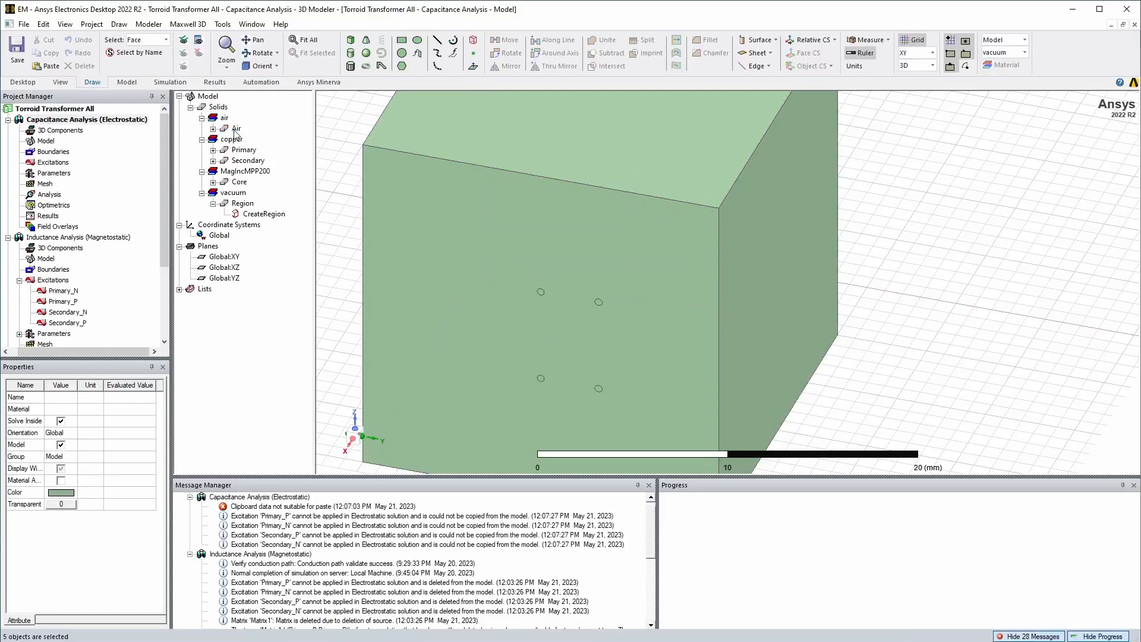
Step: Hide the Air box in the active view
{"action": "right_click", "coordinate": [236, 129]}
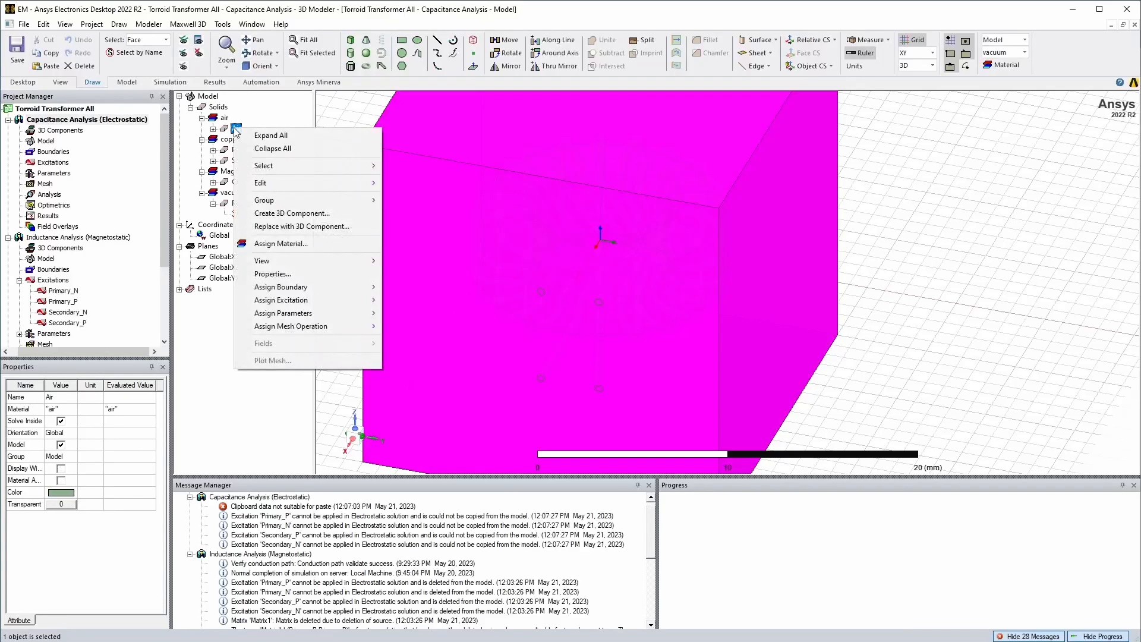
{"action": "mouse_move", "coordinate": [300, 260]}
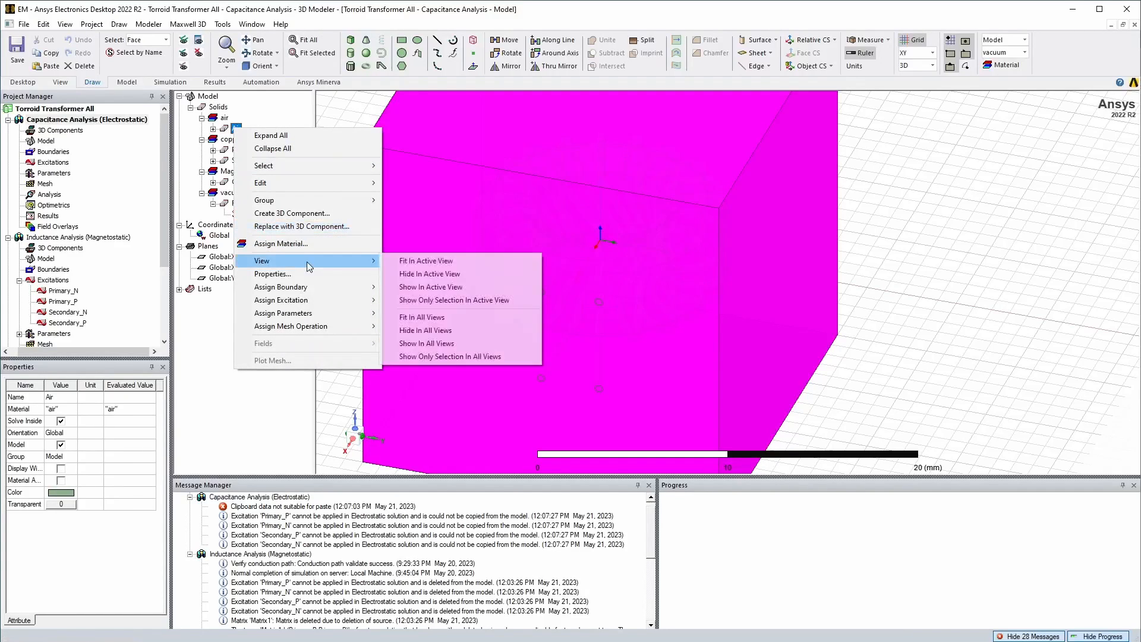
{"action": "left_click", "coordinate": [443, 274]}
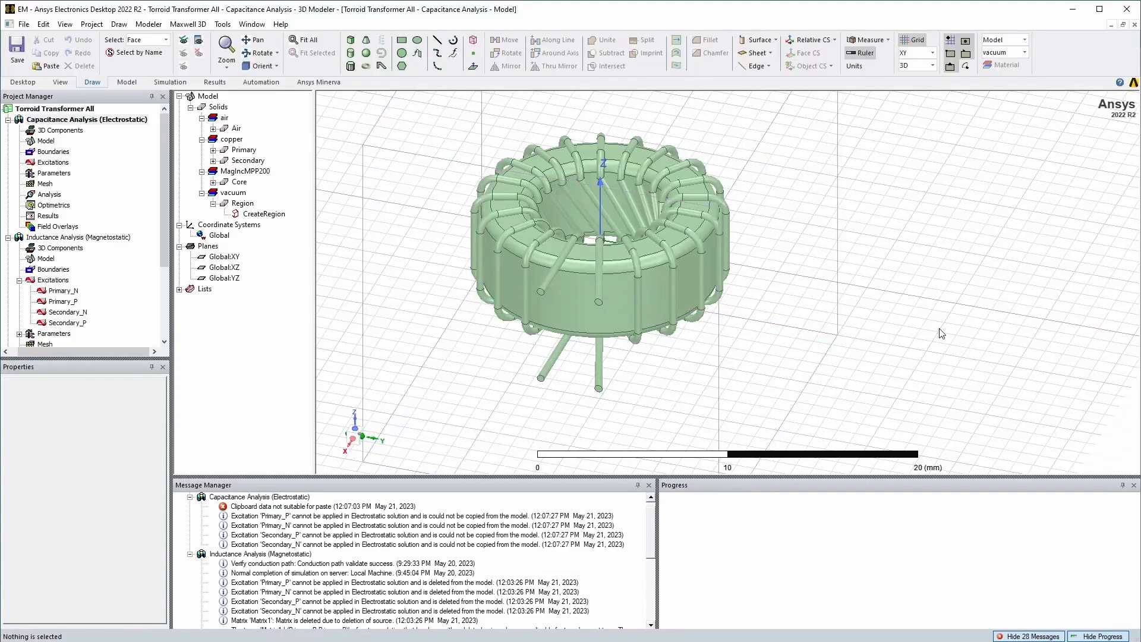
Step: Switch to object selection and assign a voltage excitation named Primary with a value of 1 V to the primary winding
{"action": "middle_click_drag", "start_coordinate": [879, 350], "coordinate": [911, 346]}
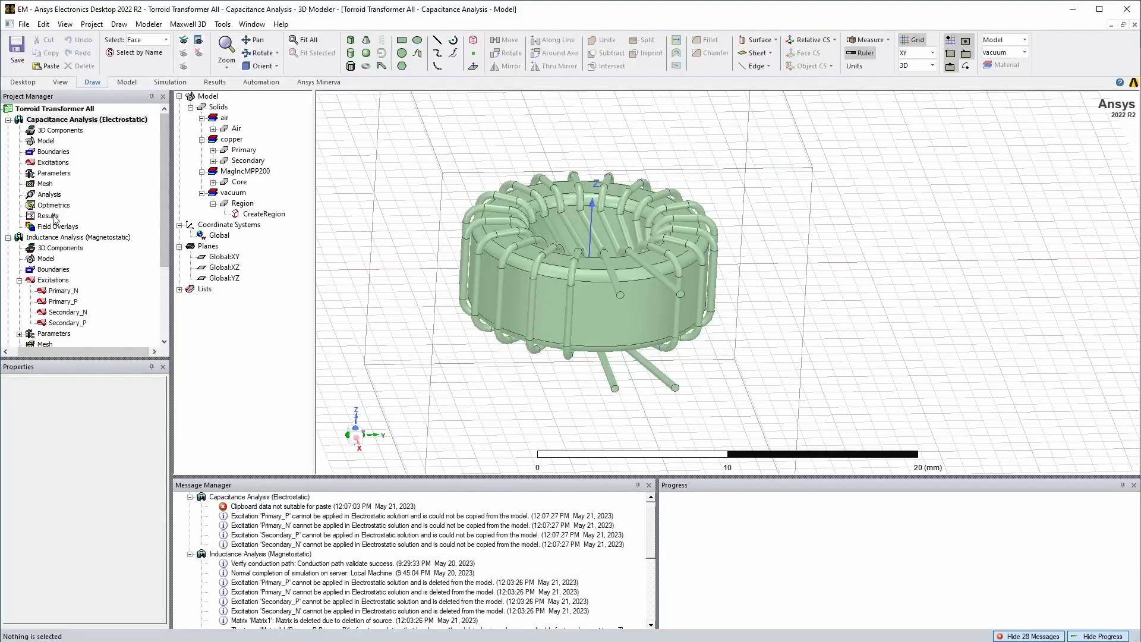
{"action": "scroll", "coordinate": [507, 321], "scroll_direction": "up", "scroll_amount": 3}
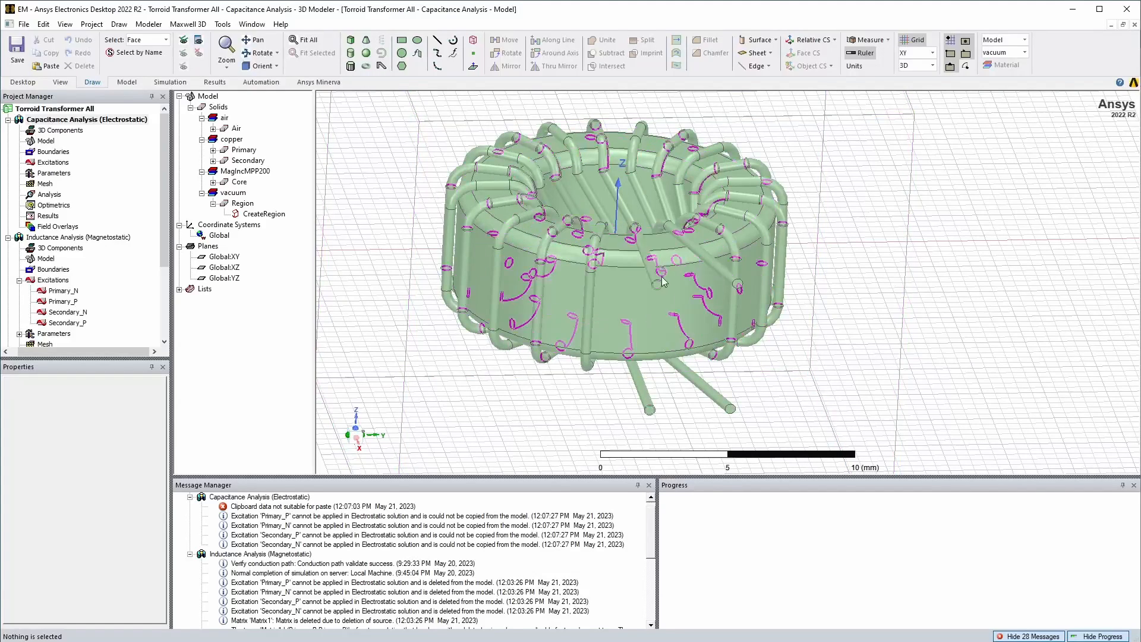
{"action": "left_click", "coordinate": [145, 42]}
{"action": "left_click", "coordinate": [140, 80]}
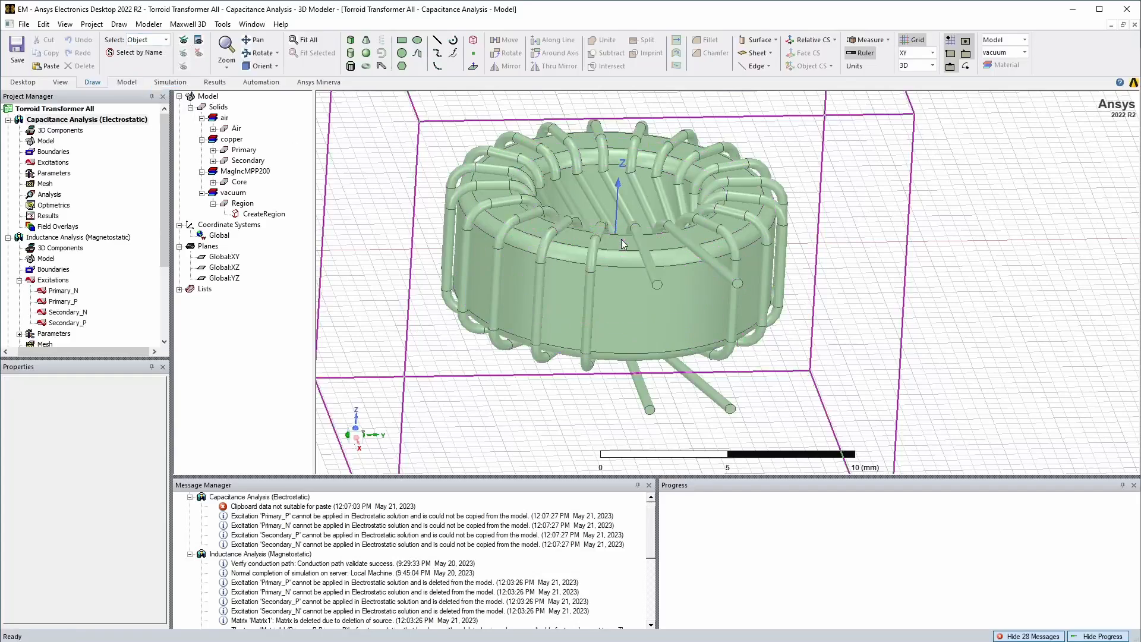
{"action": "left_click", "coordinate": [657, 285]}
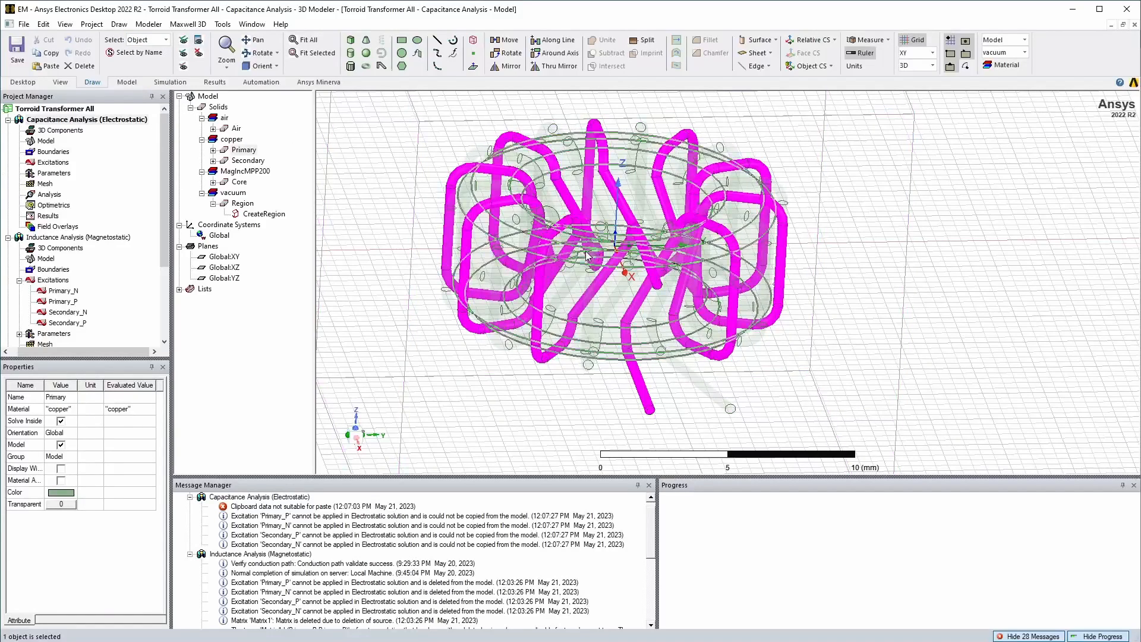
{"action": "scroll", "coordinate": [665, 286], "scroll_direction": "up", "scroll_amount": 1}
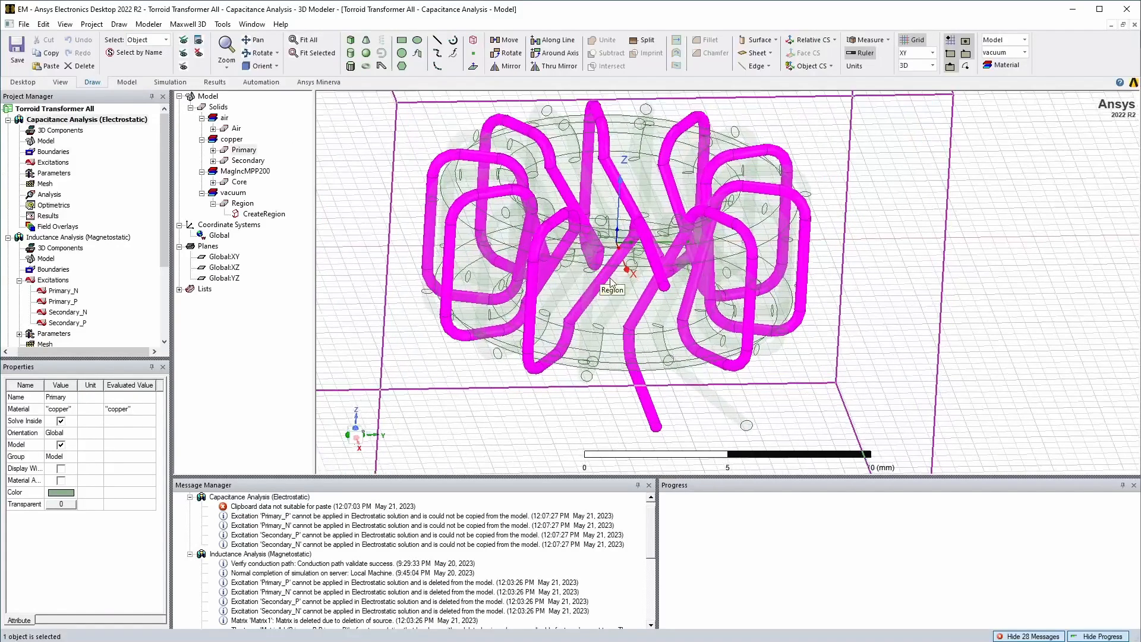
{"action": "right_click", "coordinate": [664, 284]}
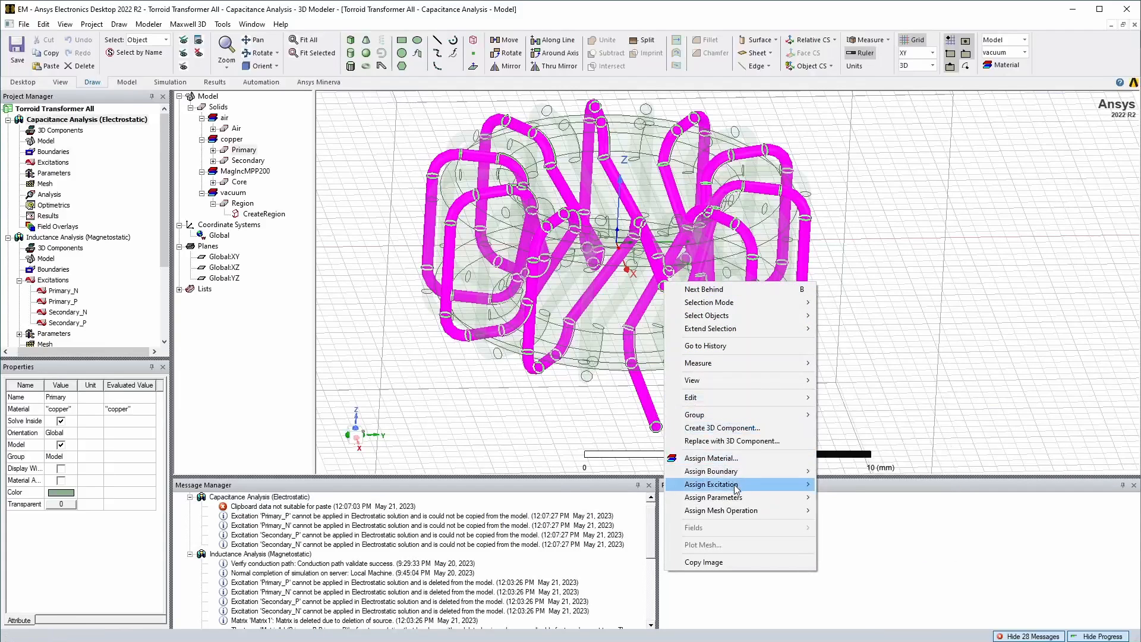
{"action": "mouse_move", "coordinate": [735, 485]}
{"action": "left_click", "coordinate": [883, 512]}
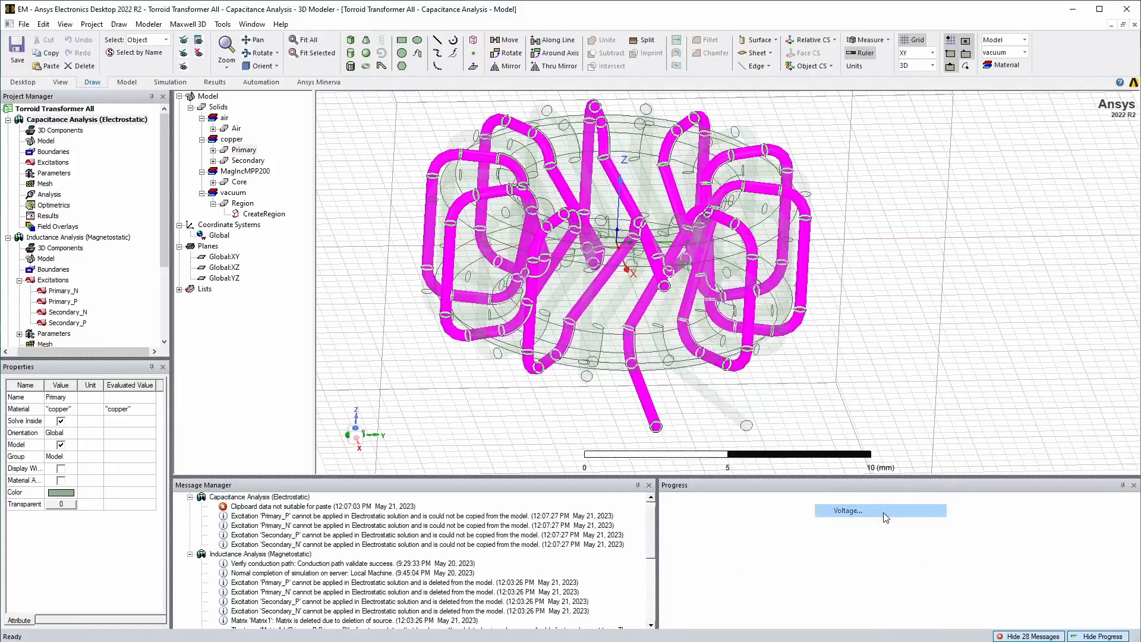
{"action": "type", "text": "Primary"}
{"action": "left_click", "coordinate": [661, 330]}
{"action": "left_click", "coordinate": [656, 376]}
{"action": "left_click_drag", "start_coordinate": [594, 328], "coordinate": [538, 327]}
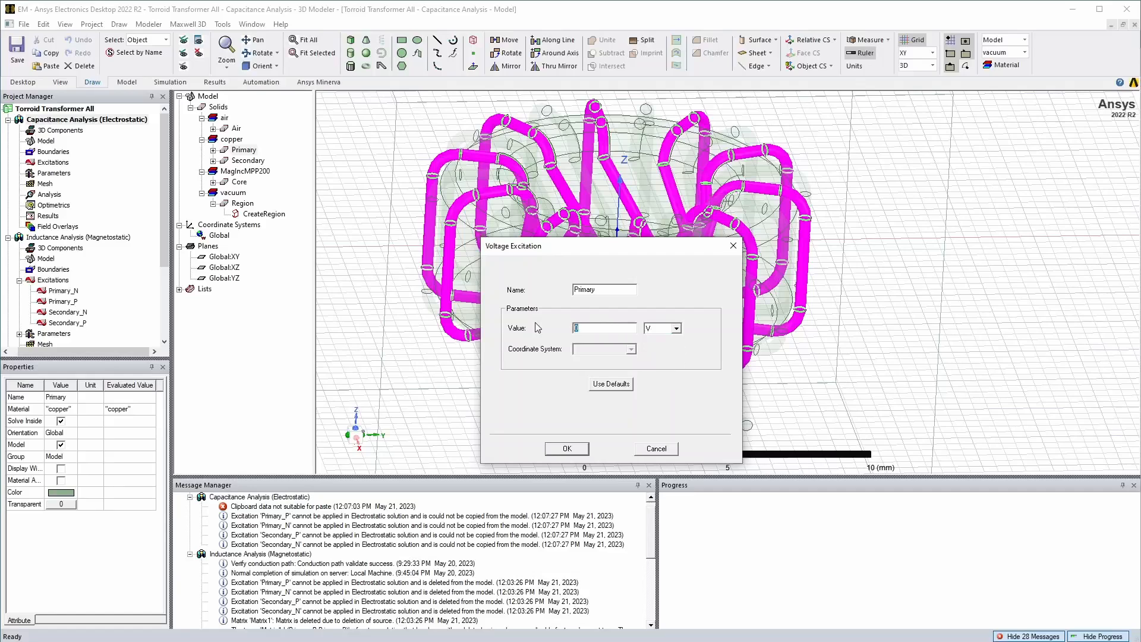
{"action": "type", "text": "1"}
{"action": "left_click", "coordinate": [566, 448]}
Step: Assign a voltage excitation named Secondary to the secondary winding, keeping the default value of 0
{"action": "left_click", "coordinate": [751, 277]}
{"action": "key", "text": "b"}
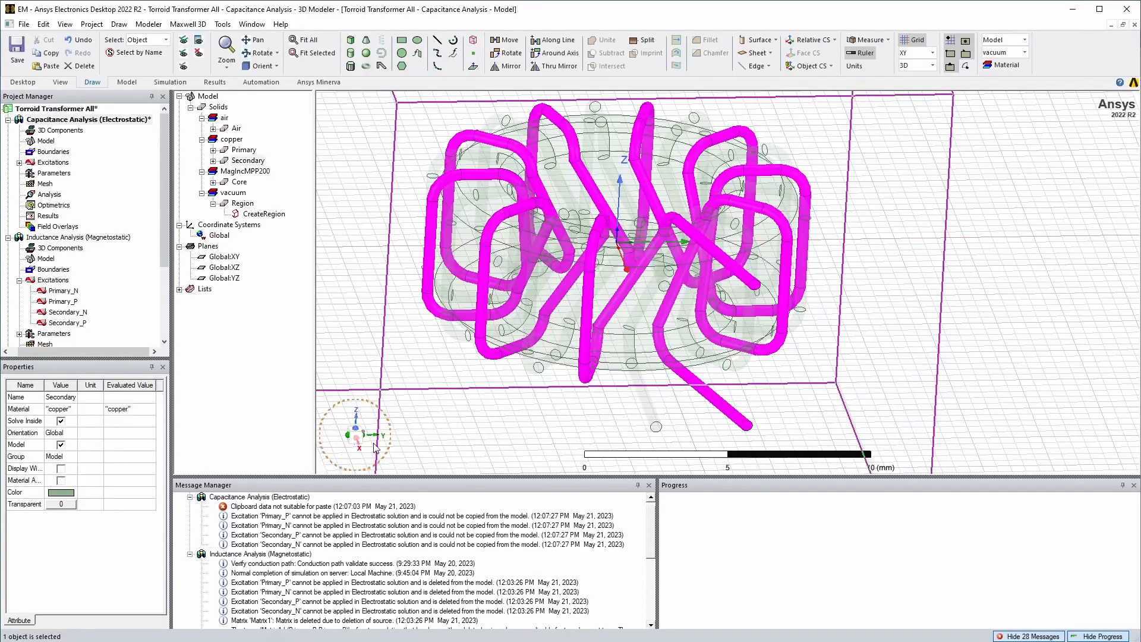
{"action": "right_click", "coordinate": [751, 278]}
{"action": "mouse_move", "coordinate": [831, 483]}
{"action": "left_click", "coordinate": [933, 509]}
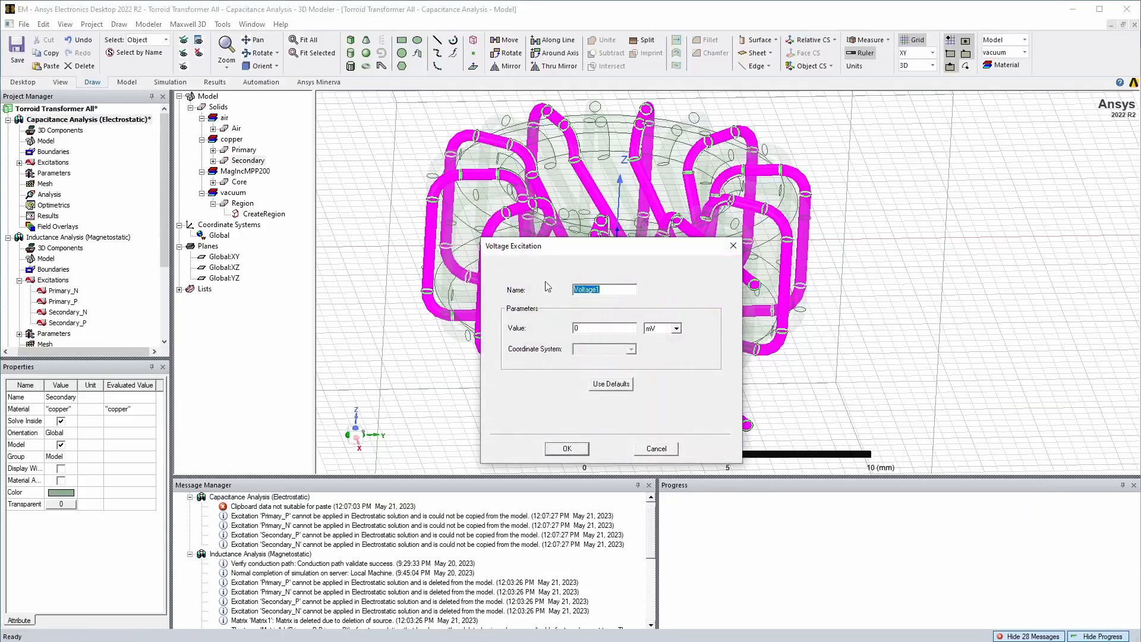
{"action": "type", "text": "Secondary"}
{"action": "left_click", "coordinate": [567, 449]}
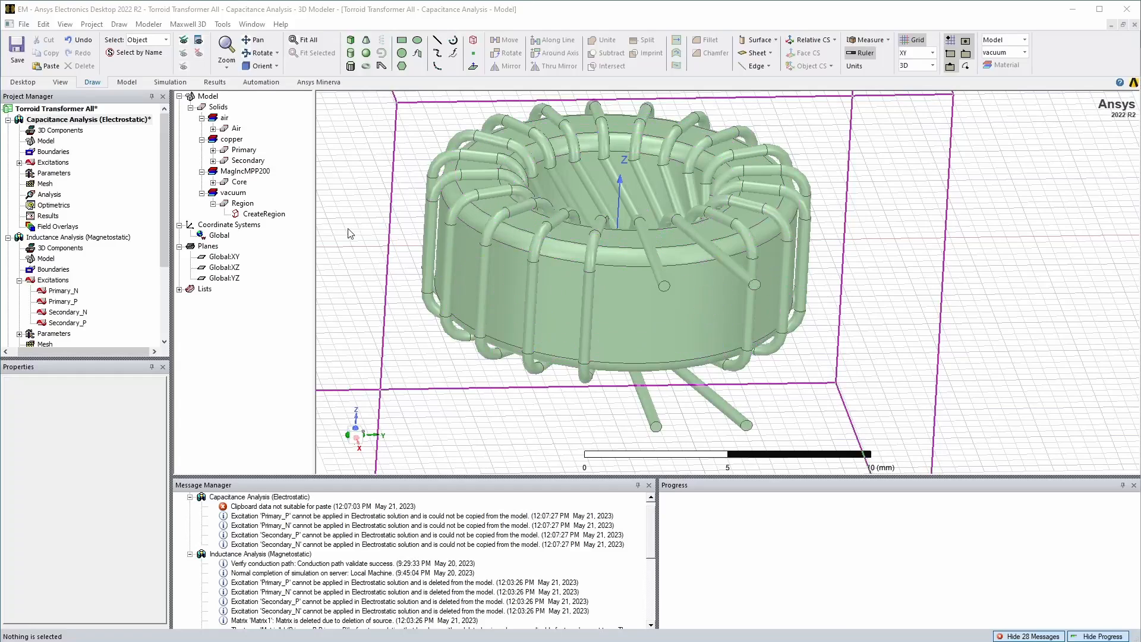
Step: Assign a floating excitation named Core to the Core solid, keeping the default charge of 0 C
{"action": "left_click", "coordinate": [238, 183]}
{"action": "right_click", "coordinate": [237, 184]}
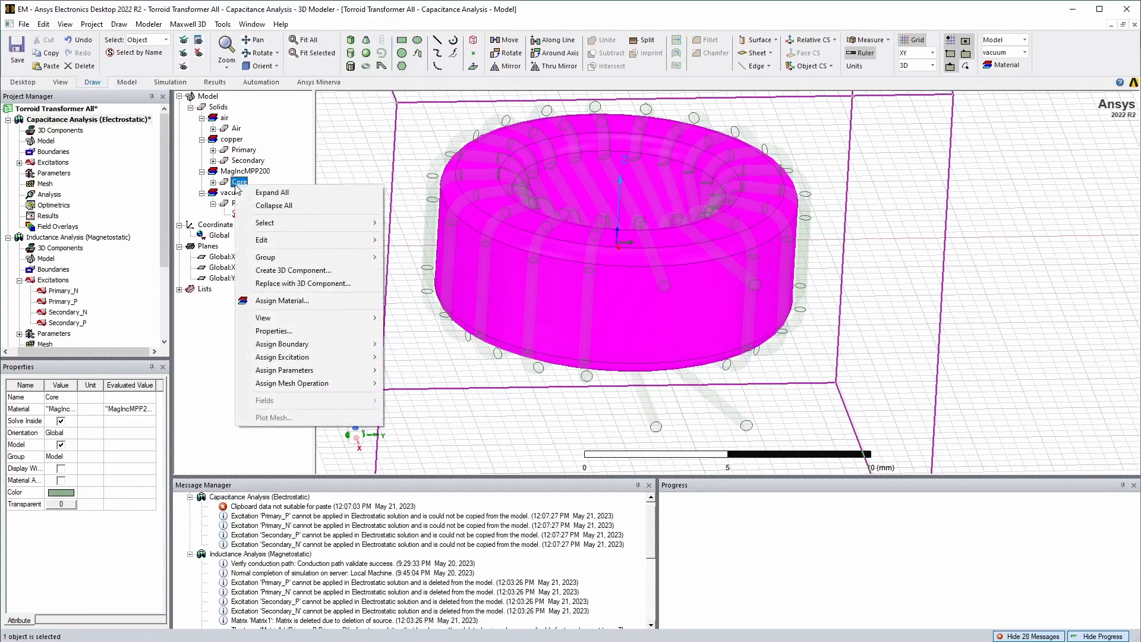
{"action": "mouse_move", "coordinate": [321, 357]}
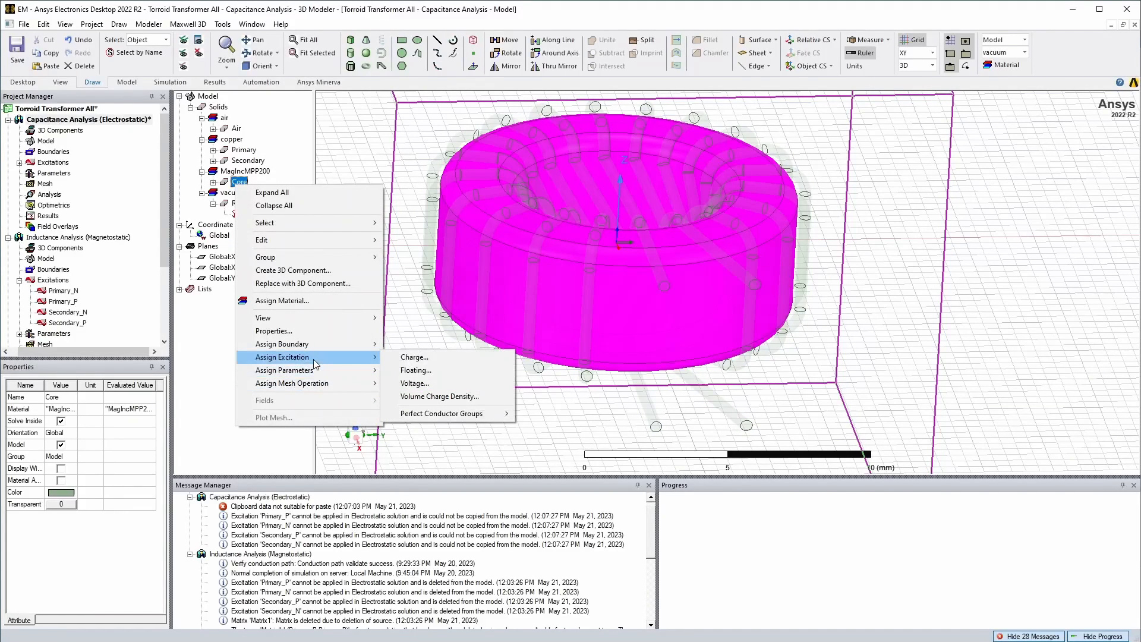
{"action": "left_click", "coordinate": [425, 370]}
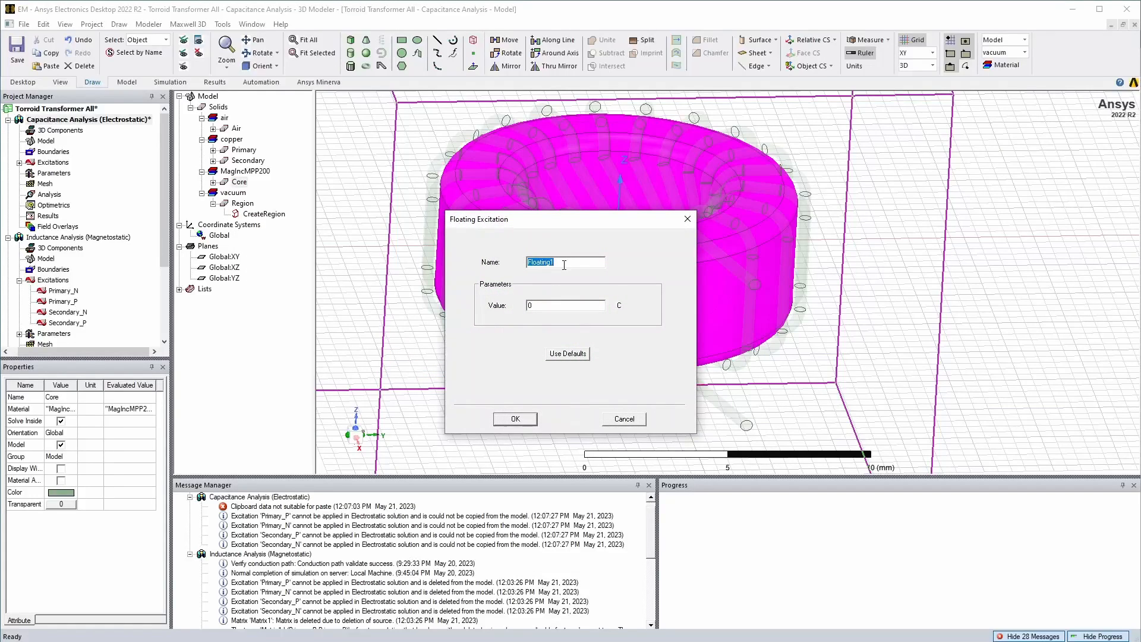
{"action": "type", "text": "Core"}
{"action": "left_click", "coordinate": [517, 420]}
{"action": "left_click", "coordinate": [300, 185]}
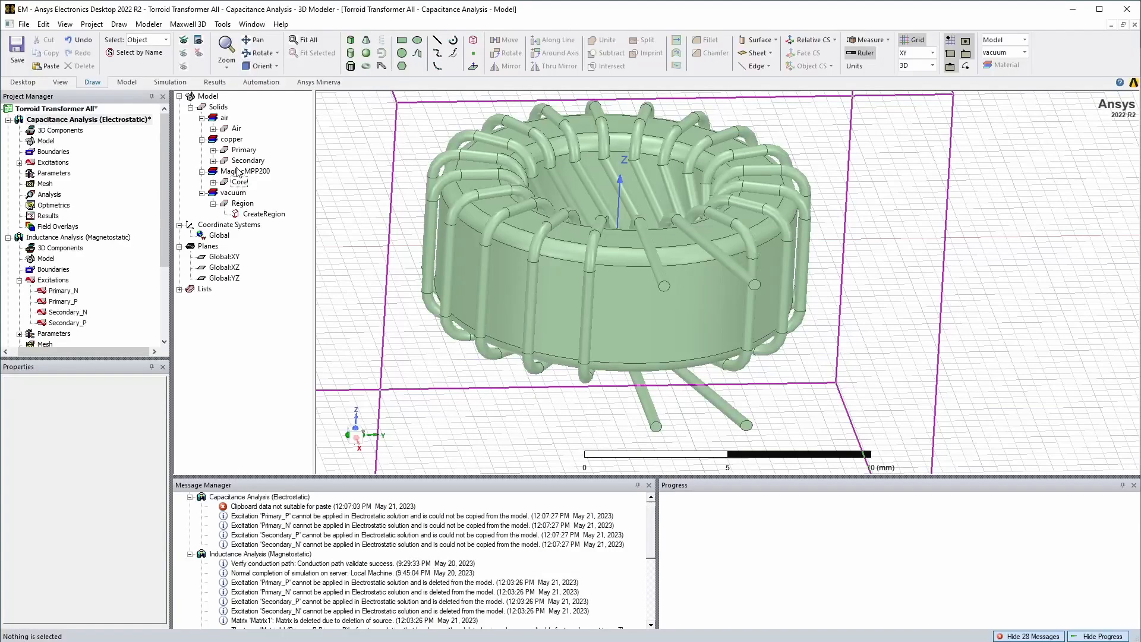
{"action": "right_click", "coordinate": [237, 129]}
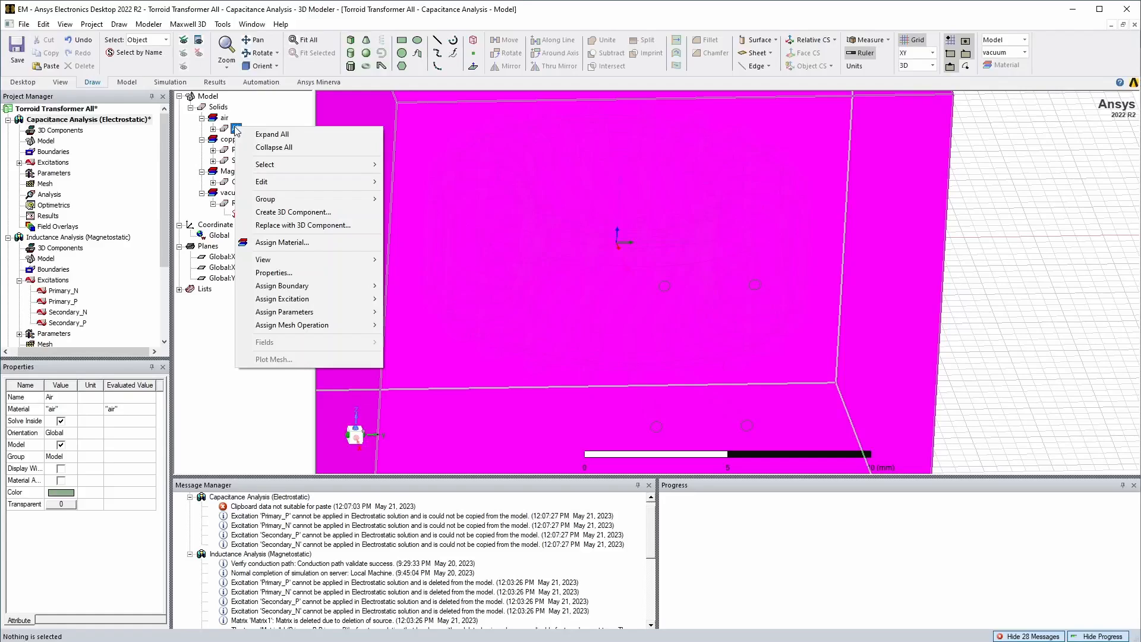
{"action": "mouse_move", "coordinate": [282, 299]}
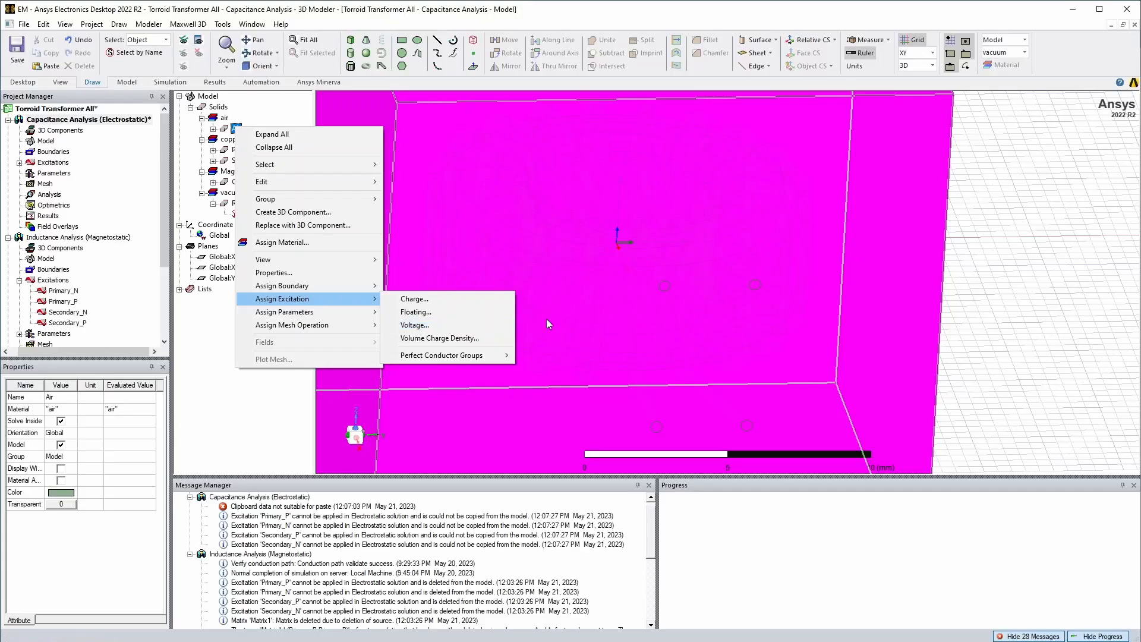
{"action": "left_click", "coordinate": [1073, 306]}
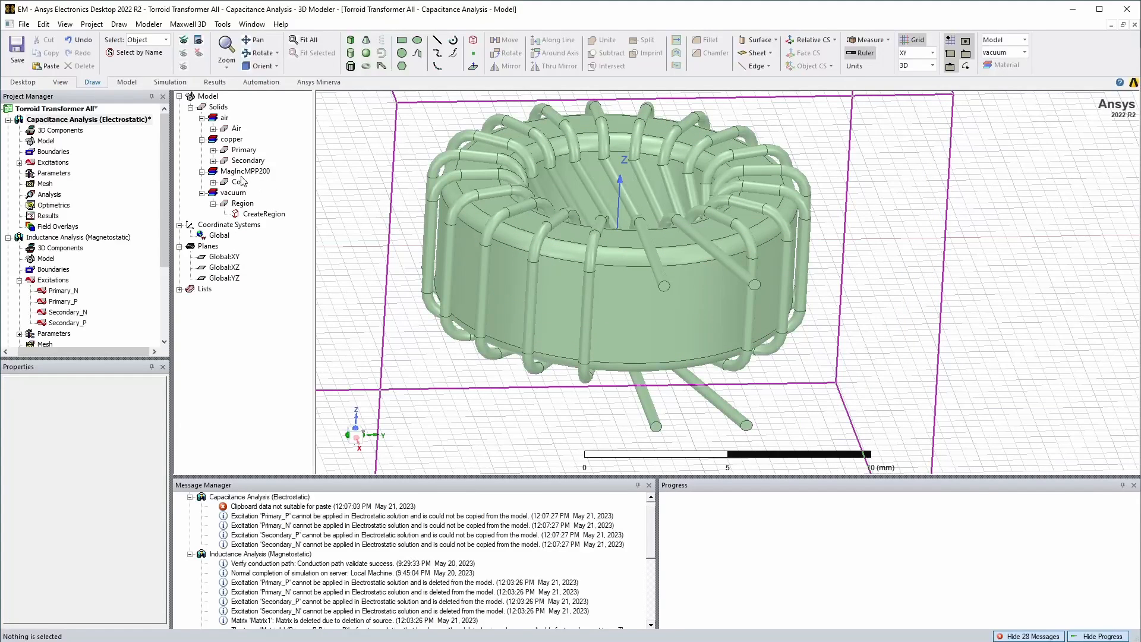
Step: Save the project and add the solution setup Setup1 to the capacitance design, keeping 10 maximum passes and 1 percent error
{"action": "left_click", "coordinate": [17, 51]}
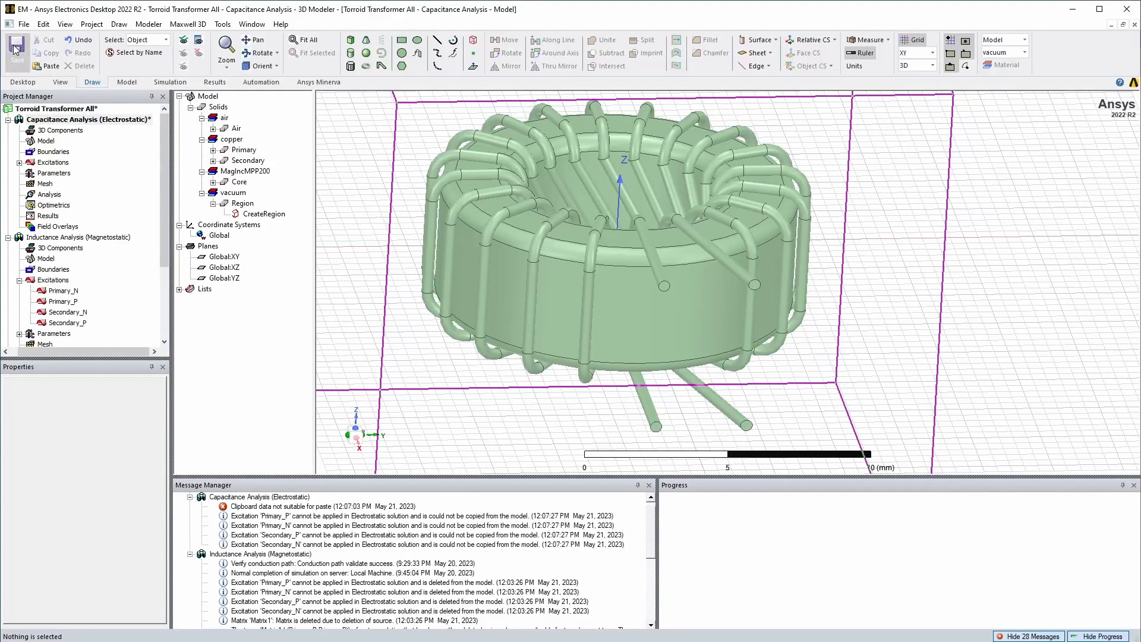
{"action": "key", "text": "f"}
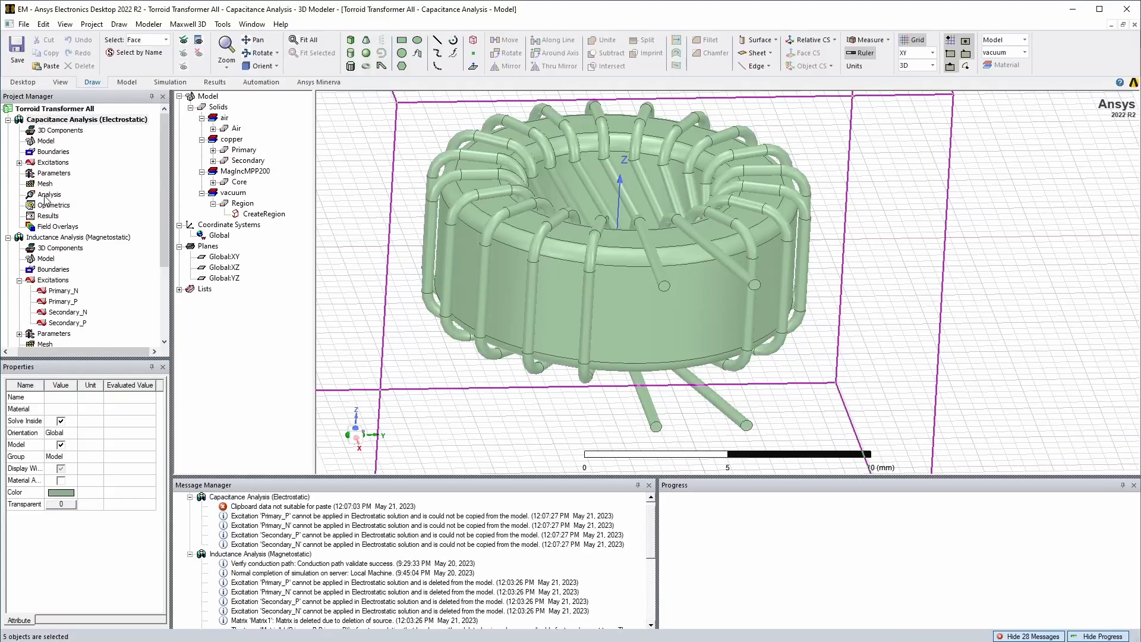
{"action": "right_click", "coordinate": [48, 194]}
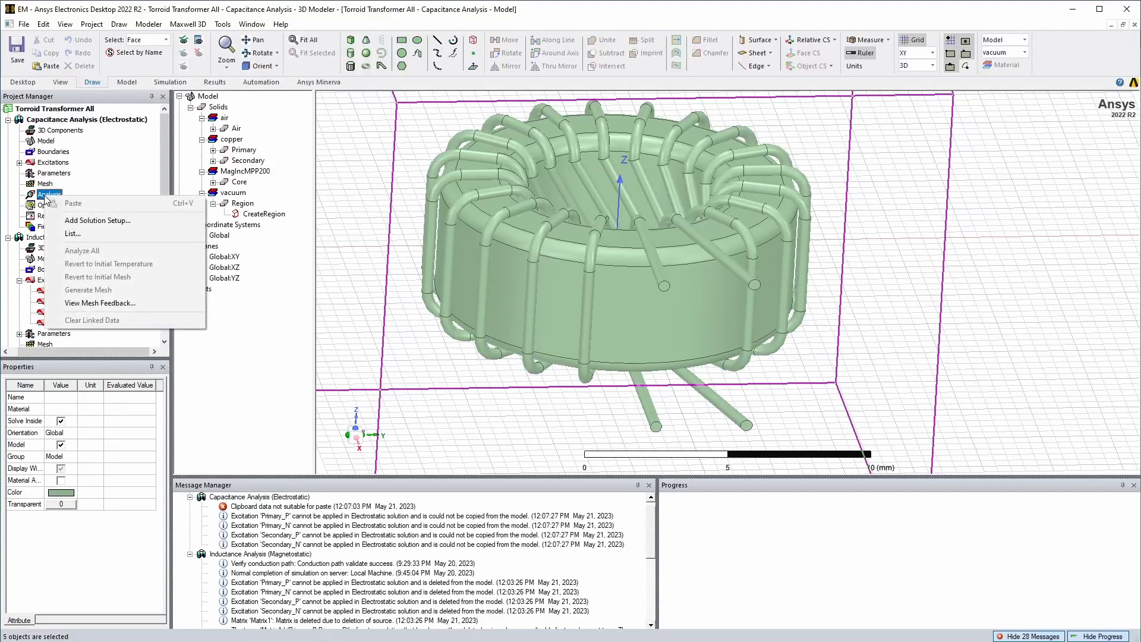
{"action": "left_click", "coordinate": [76, 221]}
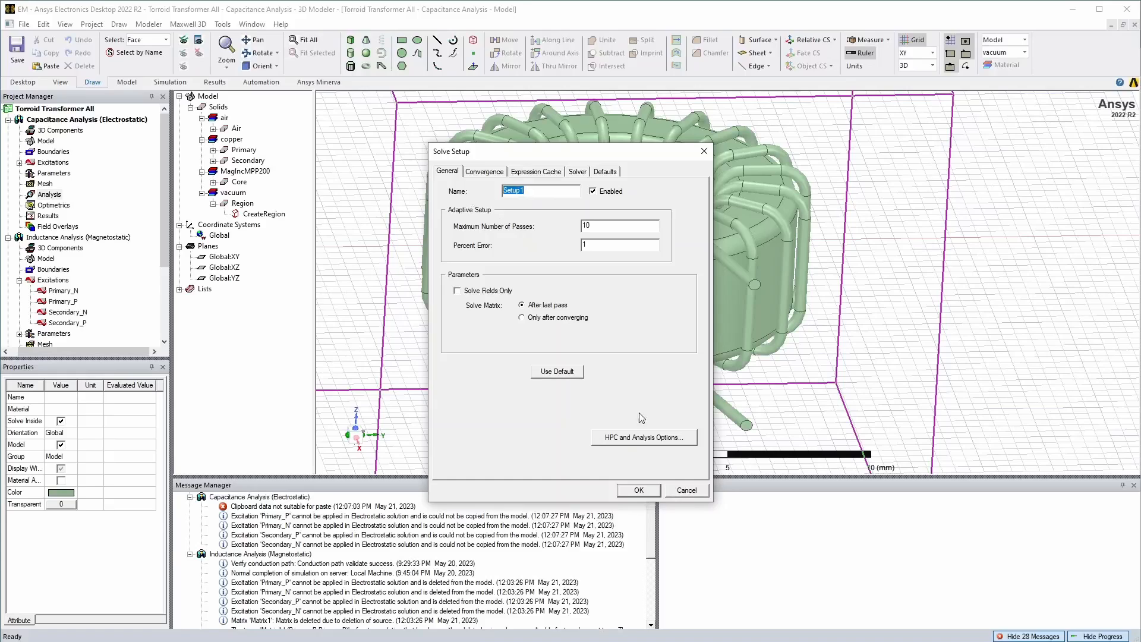
{"action": "left_click", "coordinate": [636, 490]}
{"action": "left_click", "coordinate": [19, 195]}
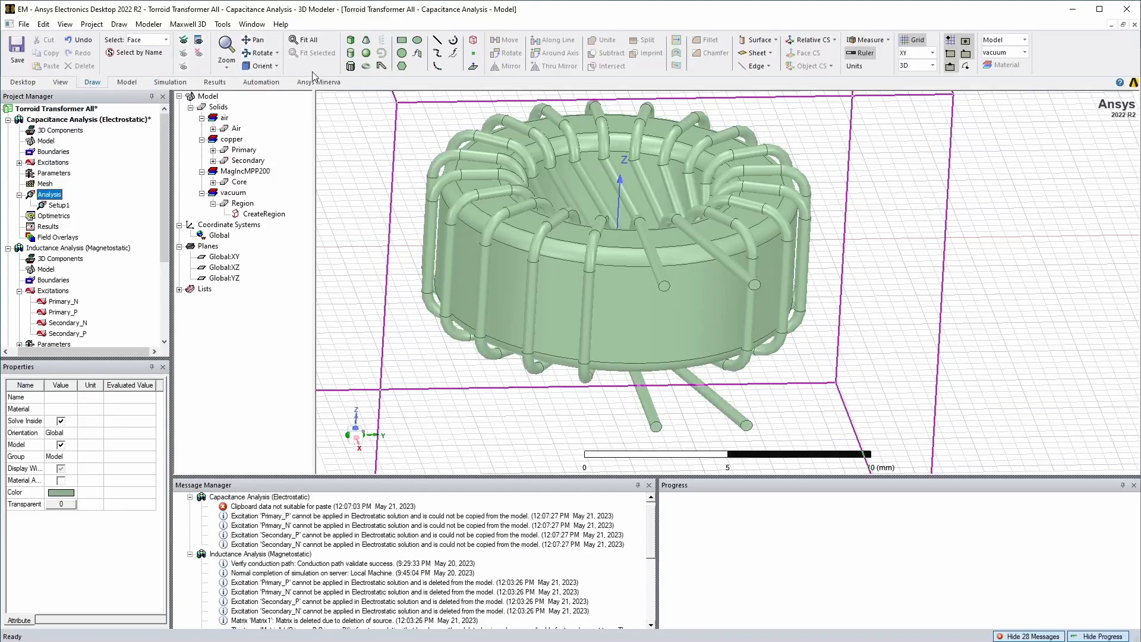
Step: Run the validation check on the Capacitance Analysis design and dismiss its report
{"action": "left_click", "coordinate": [173, 83]}
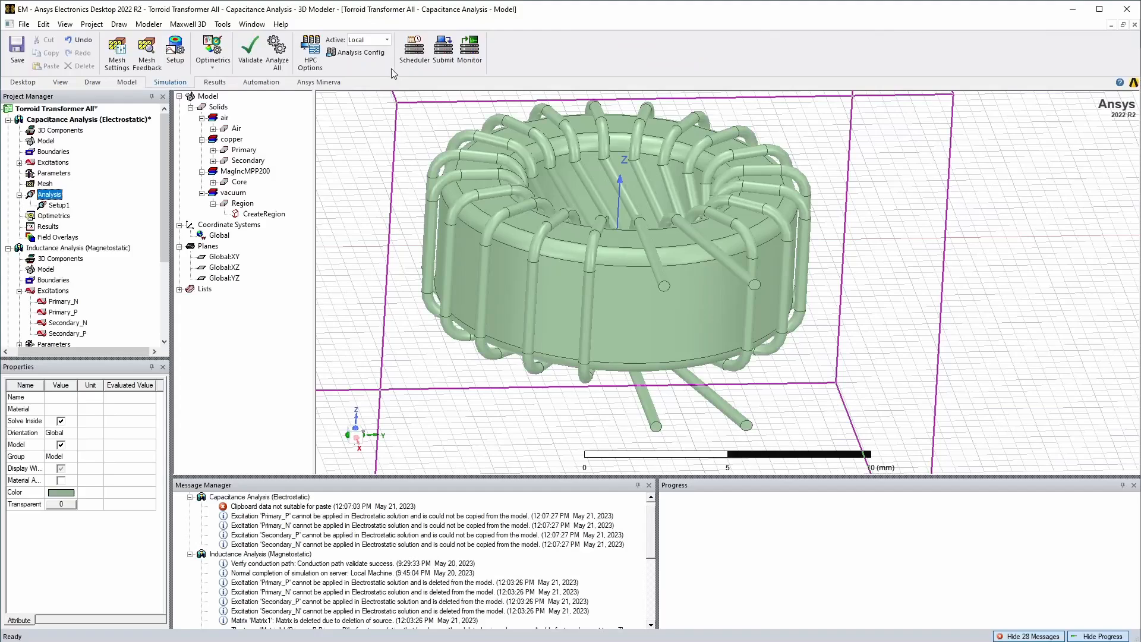
{"action": "left_click", "coordinate": [250, 51]}
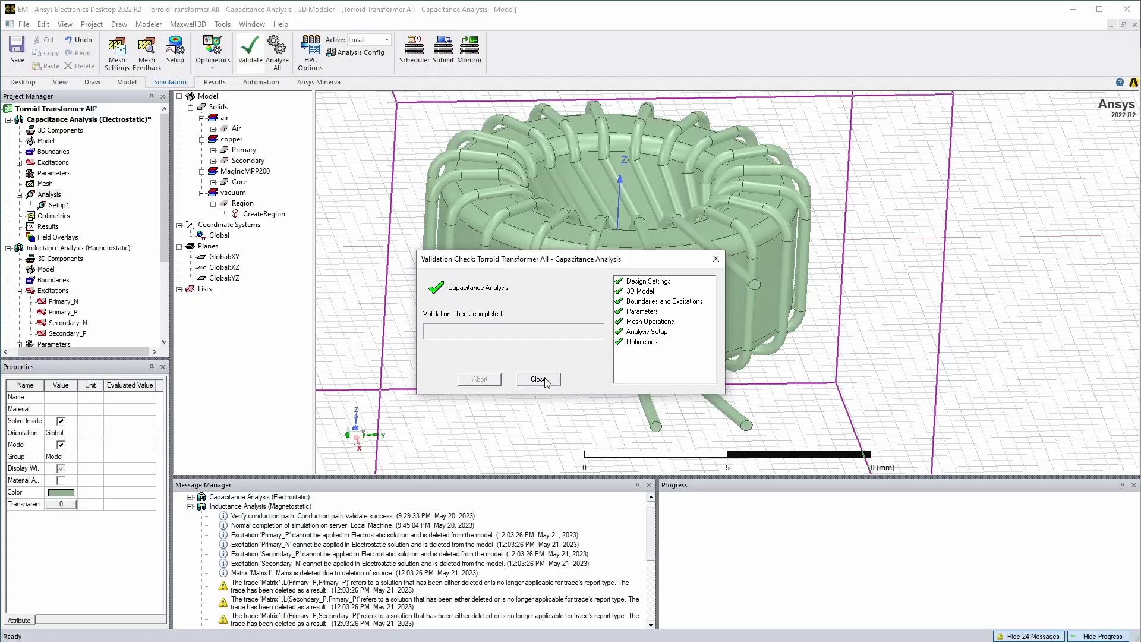
{"action": "left_click", "coordinate": [543, 381]}
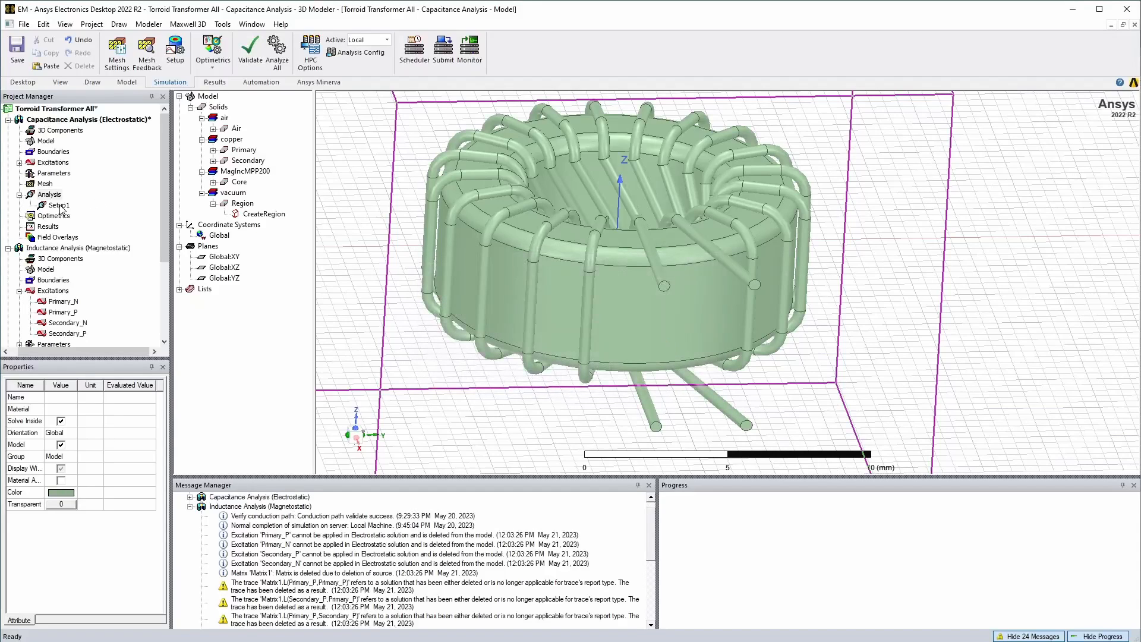
Step: Assign a matrix parameter named Matrix1 to the capacitance design, including both the Primary and Secondary sources
{"action": "right_click", "coordinate": [44, 174]}
{"action": "mouse_move", "coordinate": [77, 181]}
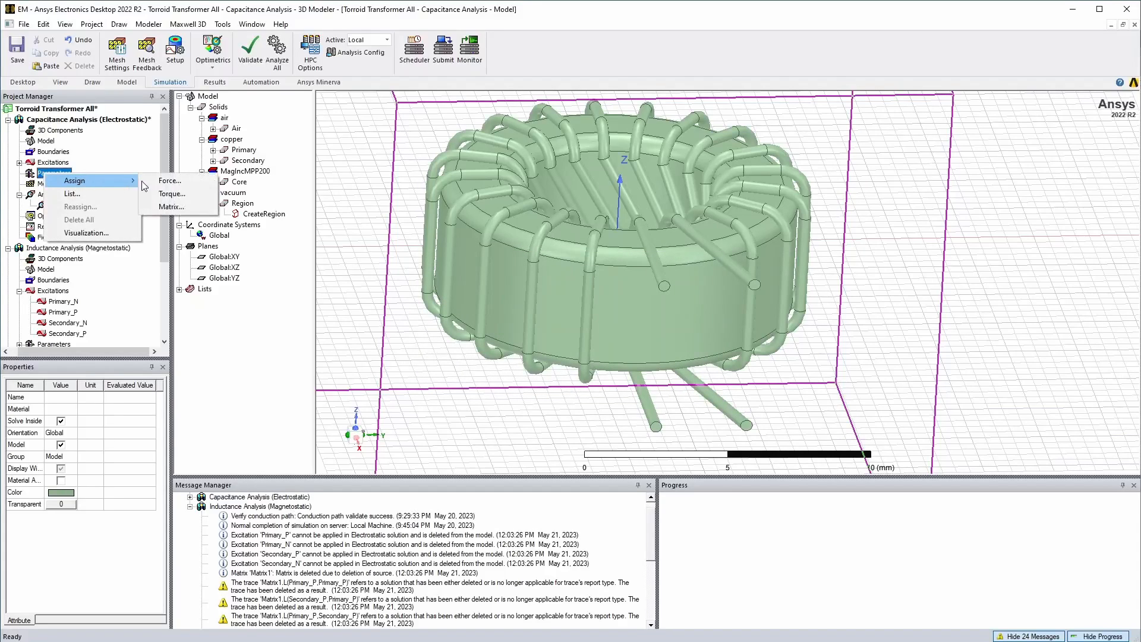
{"action": "left_click", "coordinate": [174, 210]}
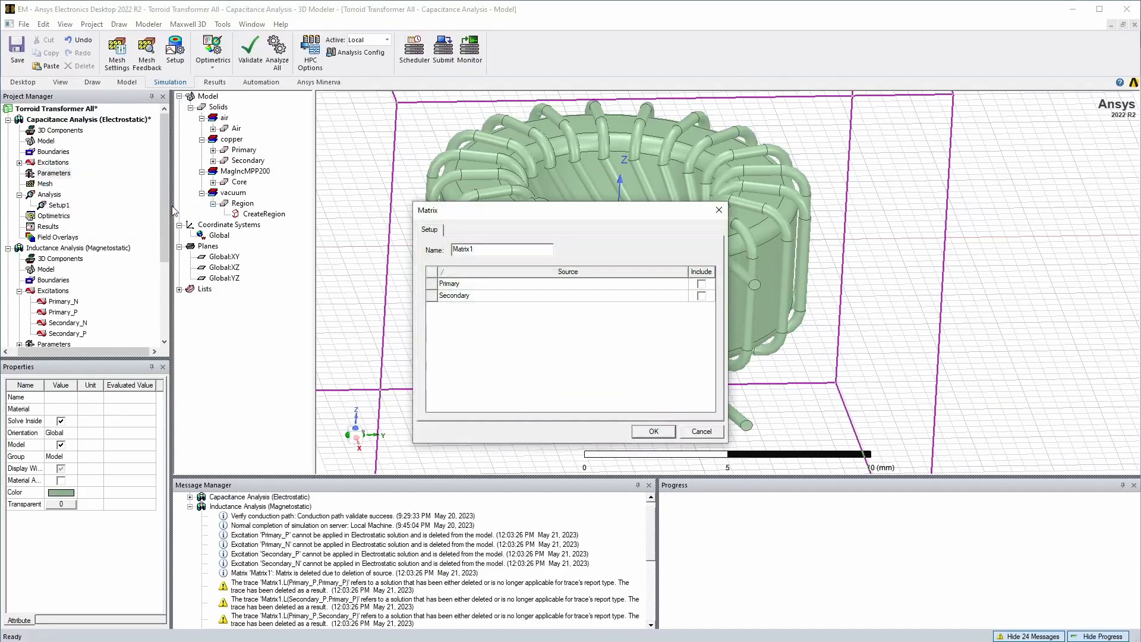
{"action": "left_click", "coordinate": [701, 284]}
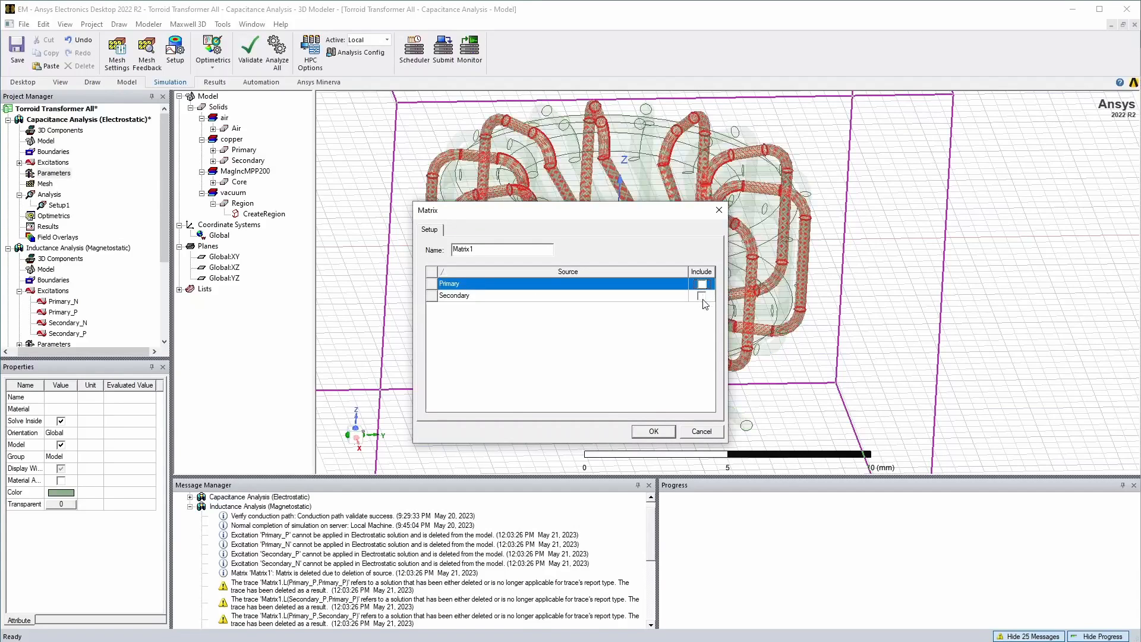
{"action": "left_click", "coordinate": [701, 284]}
{"action": "left_click", "coordinate": [702, 296]}
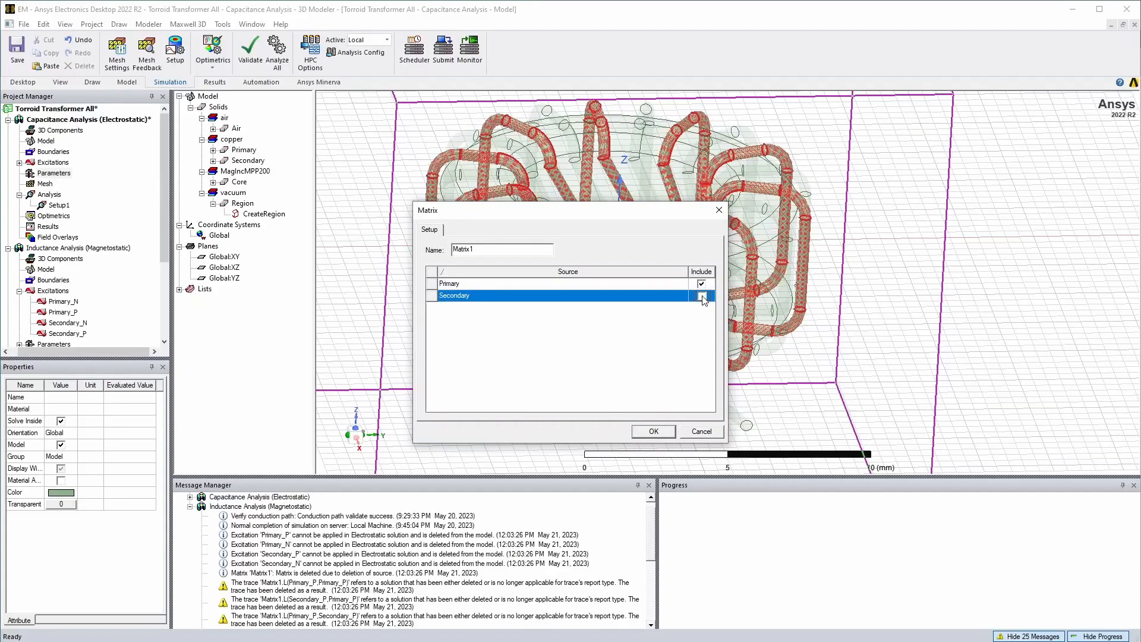
{"action": "left_click", "coordinate": [658, 434]}
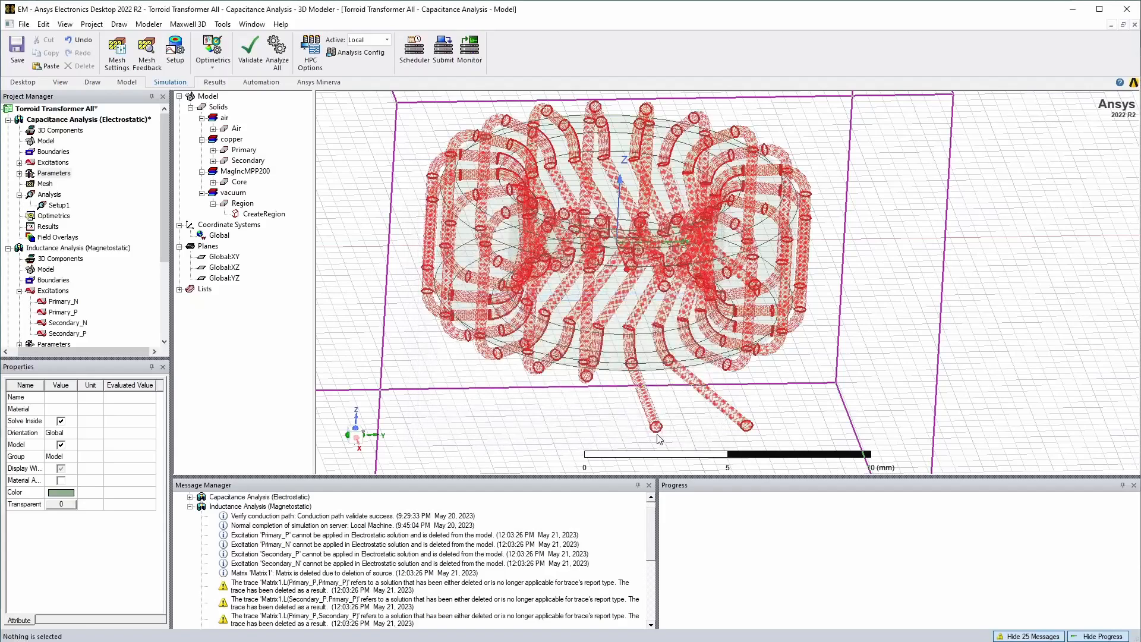
Step: Clear the selection in the model, save the project and run Analyze All
{"action": "left_click", "coordinate": [340, 187]}
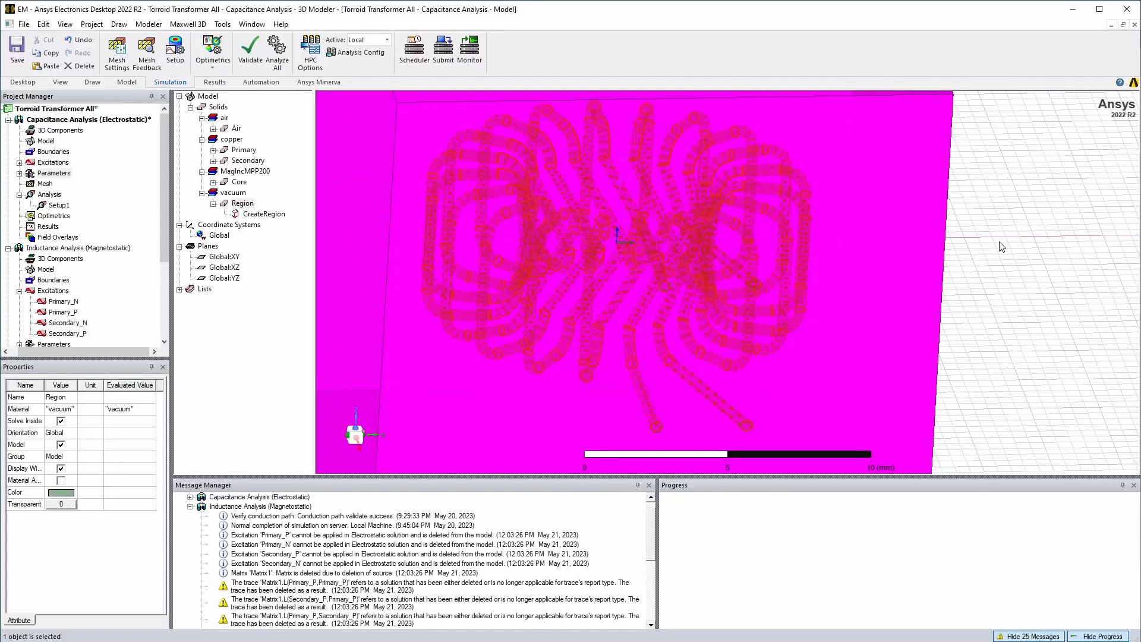
{"action": "left_click", "coordinate": [434, 123]}
{"action": "left_click", "coordinate": [16, 47]}
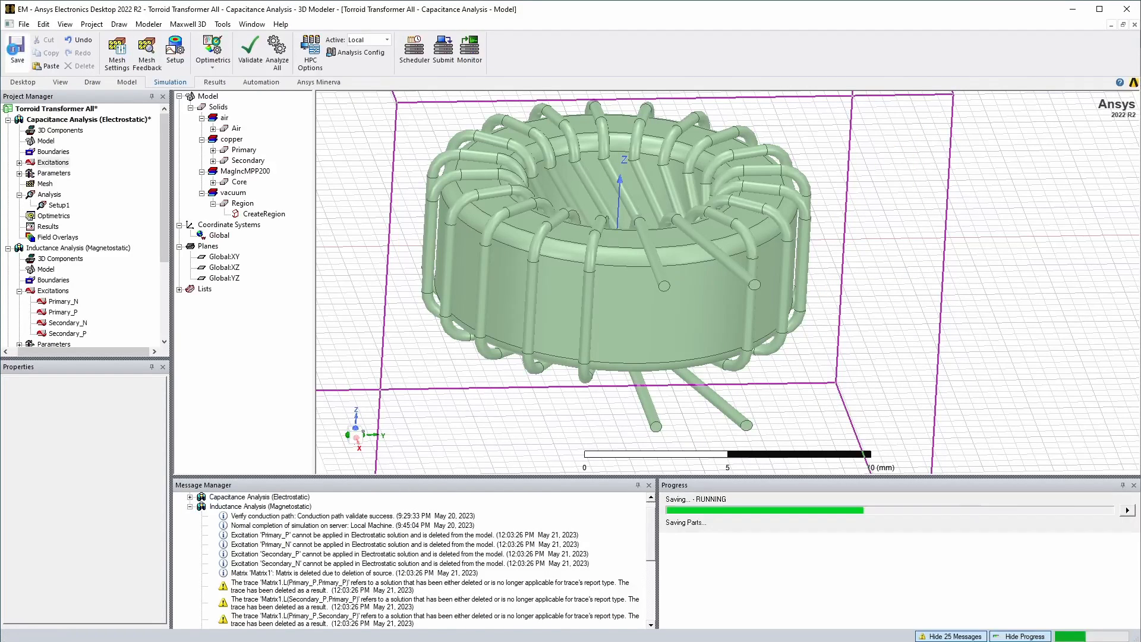
{"action": "left_click", "coordinate": [277, 57]}
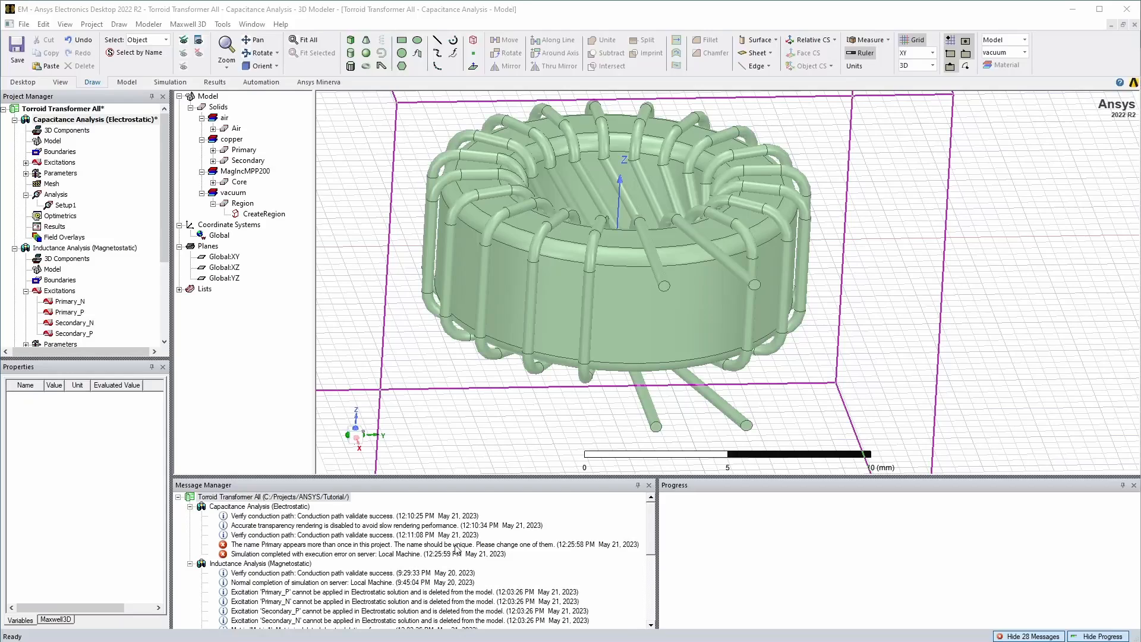
Step: Rename the capacitance design's Primary voltage excitation as Primary_All
{"action": "left_click", "coordinate": [26, 163]}
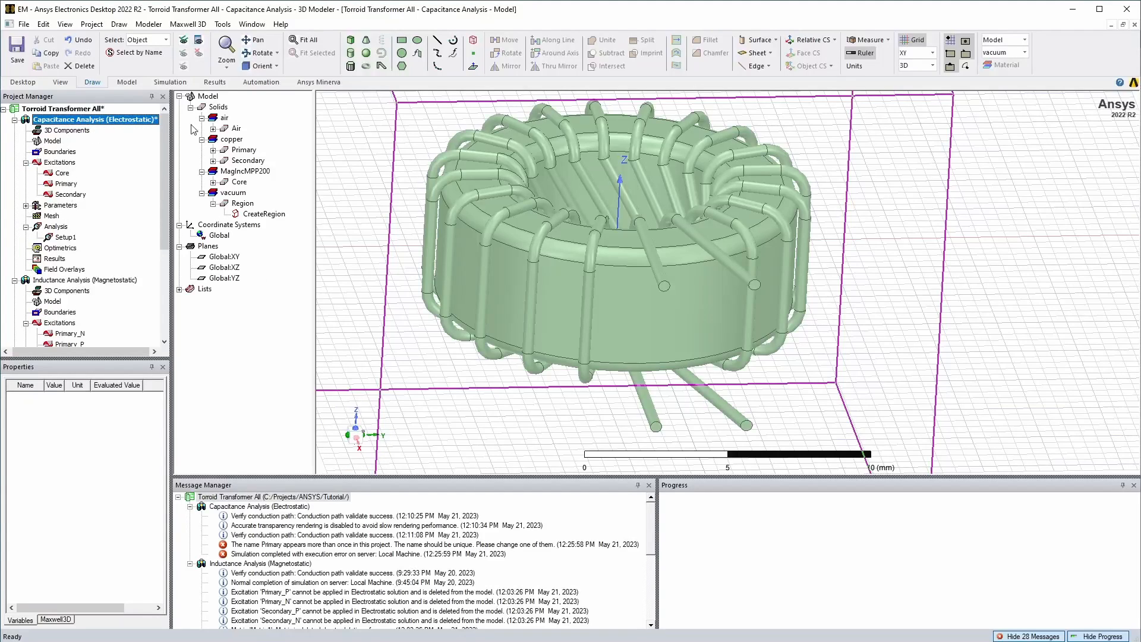
{"action": "left_click", "coordinate": [52, 280]}
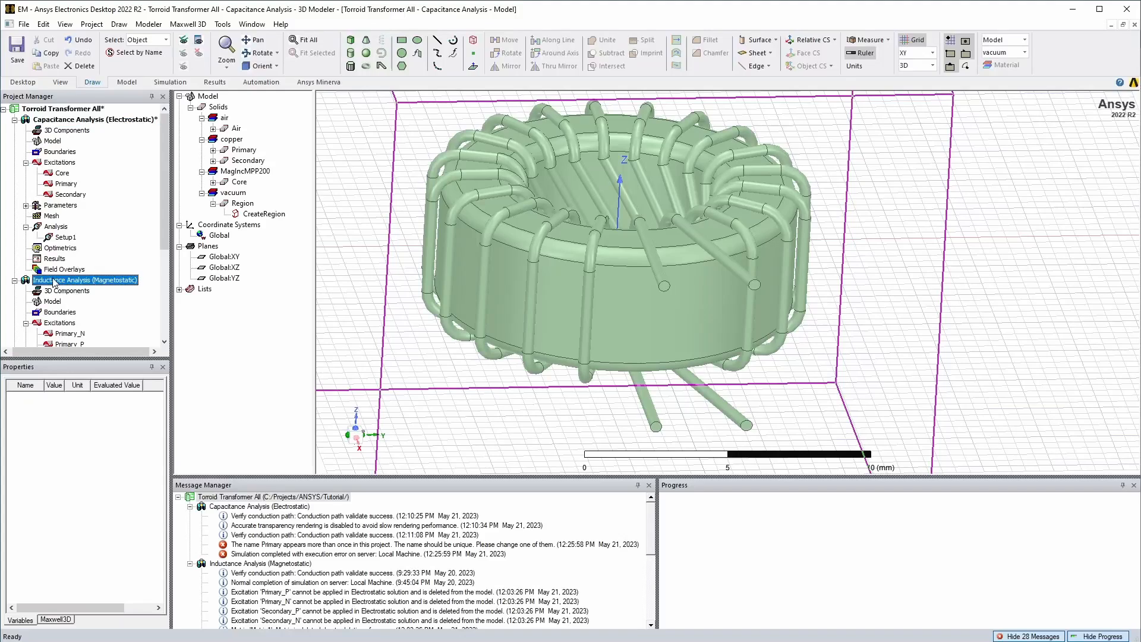
{"action": "left_click", "coordinate": [62, 162]}
{"action": "left_click", "coordinate": [67, 184]}
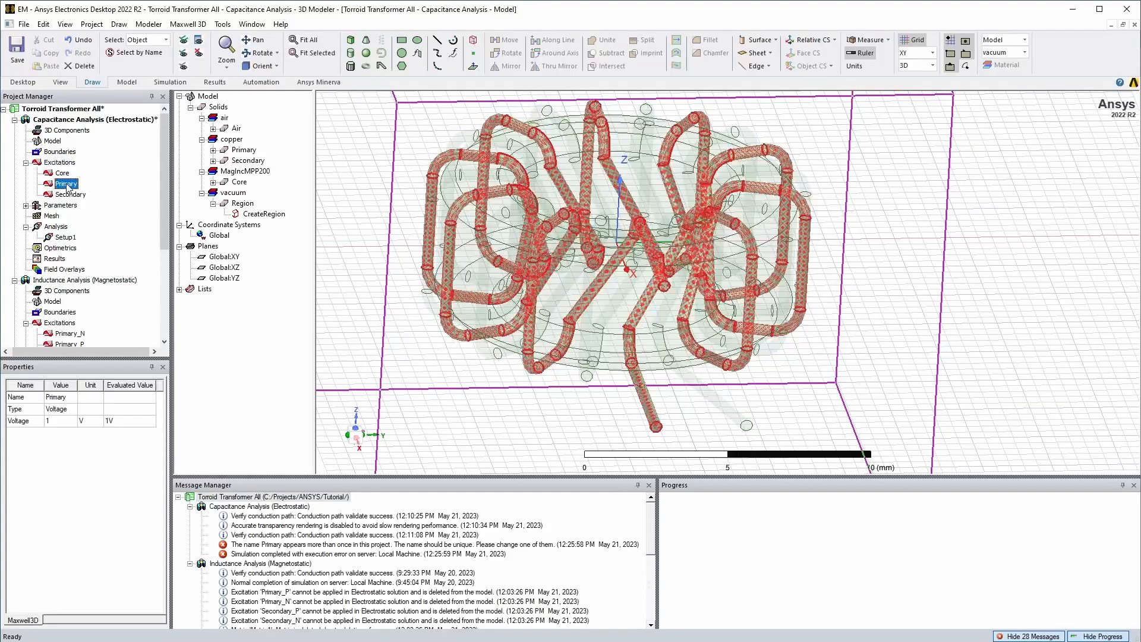
{"action": "right_click", "coordinate": [66, 184]}
{"action": "left_click", "coordinate": [86, 190]}
{"action": "key", "text": "Return"}
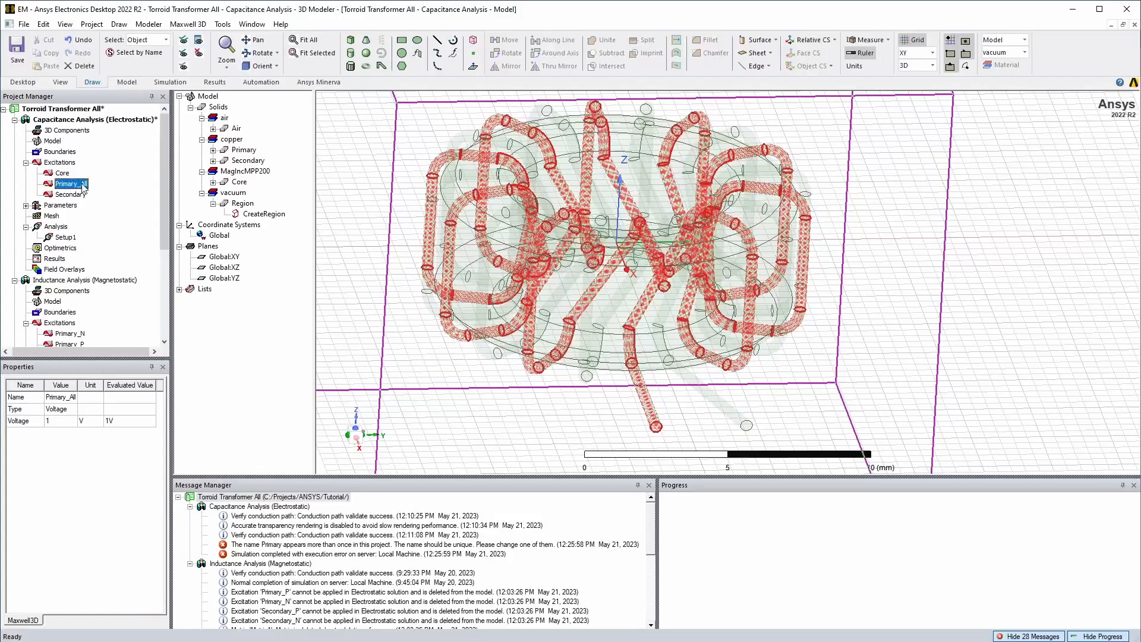
Step: Rename the capacitance design's Secondary voltage excitation as Secondary_All
{"action": "left_click", "coordinate": [76, 195]}
{"action": "right_click", "coordinate": [76, 194]}
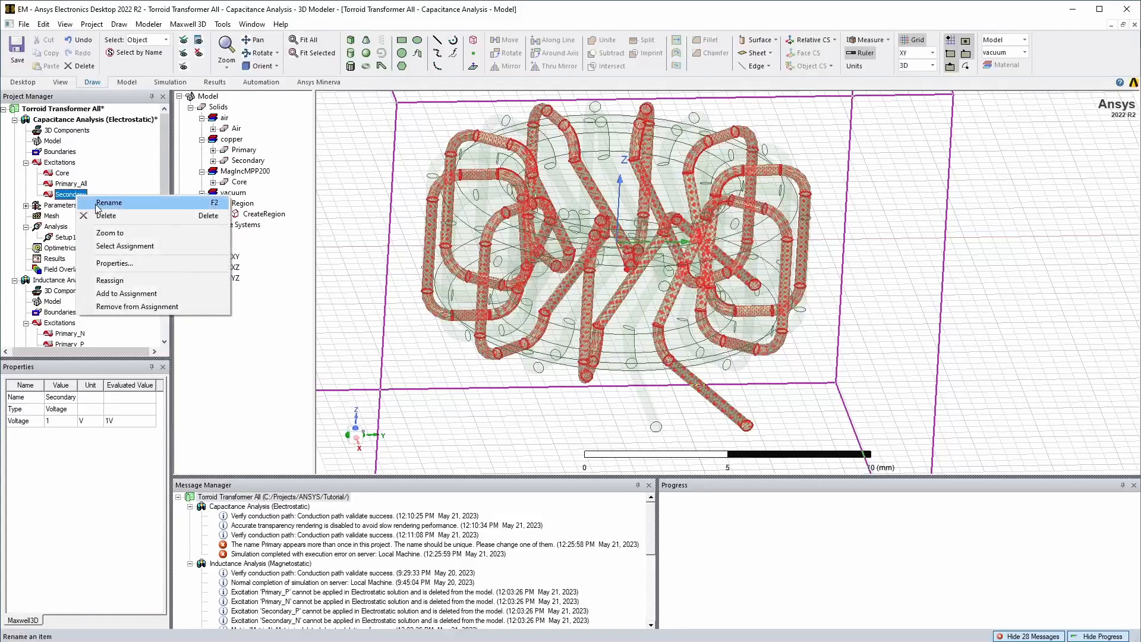
{"action": "left_click", "coordinate": [94, 206]}
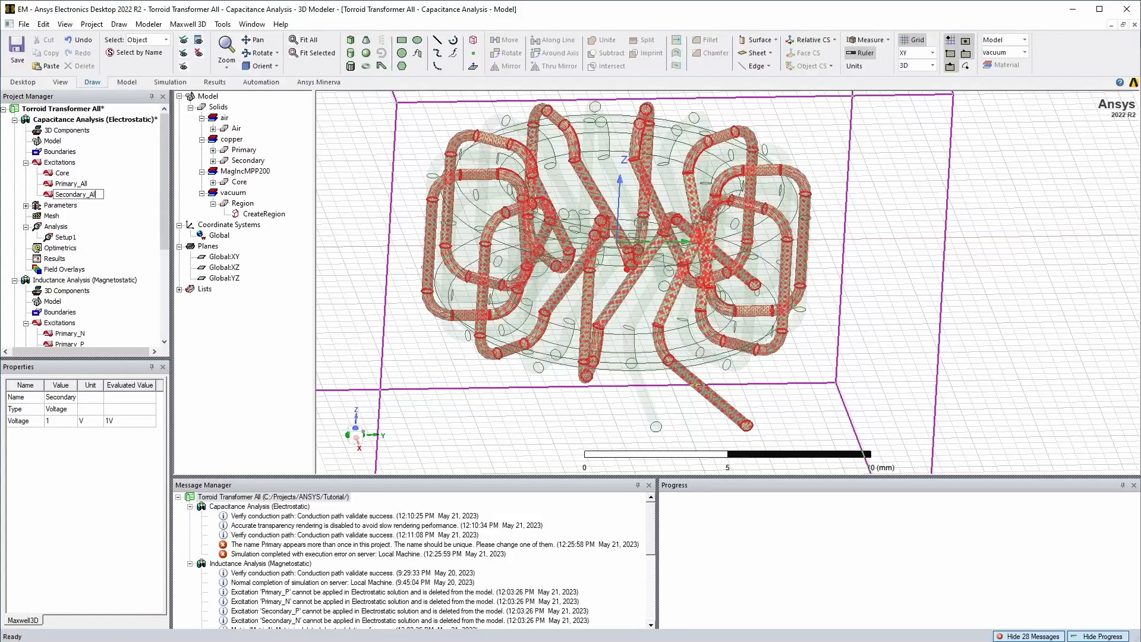
Step: Rename the capacitance design's floating Core excitation as Core_All
{"action": "left_click", "coordinate": [62, 173]}
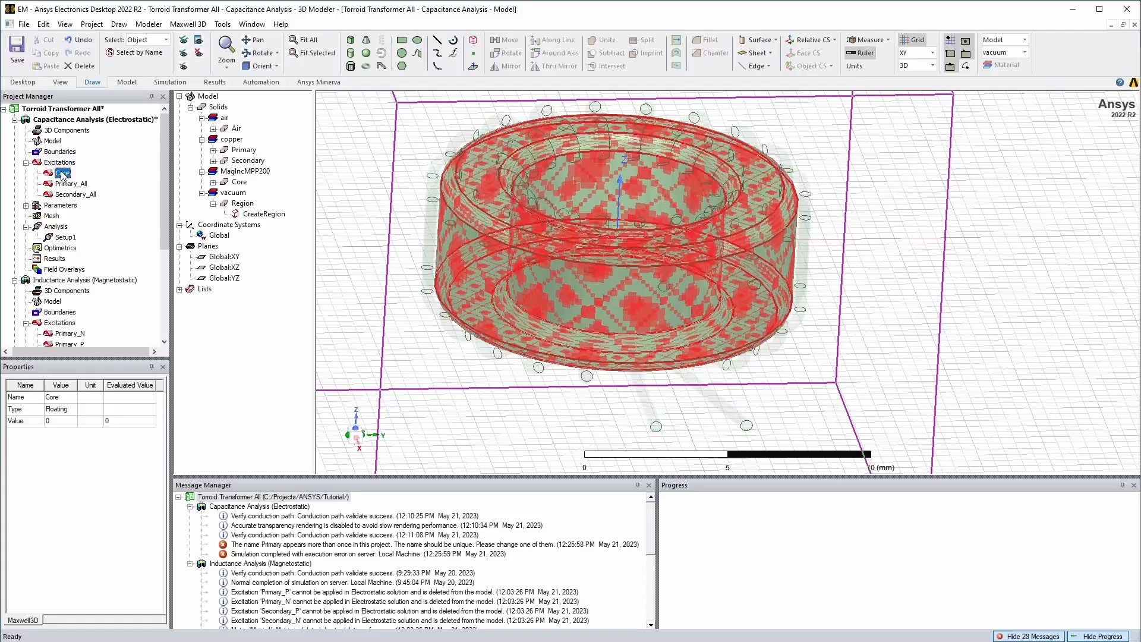
{"action": "right_click", "coordinate": [62, 173]}
{"action": "type", "text": "_All"}
{"action": "key", "text": "Return"}
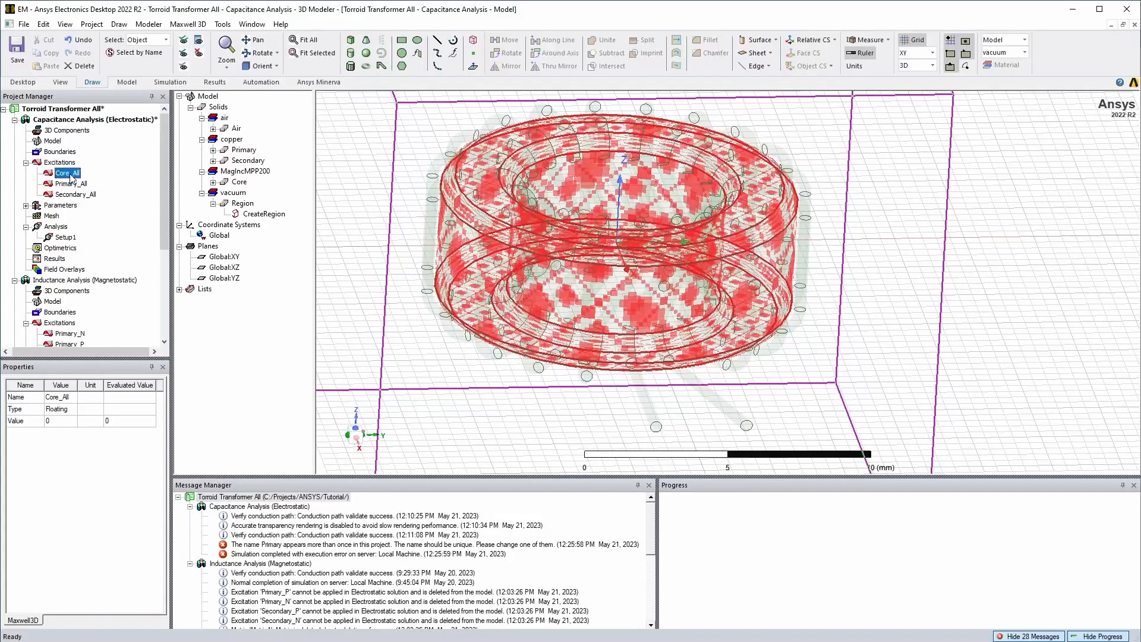
Step: Save the project with the renamed excitations and analyze the capacitance design again
{"action": "left_click", "coordinate": [24, 53]}
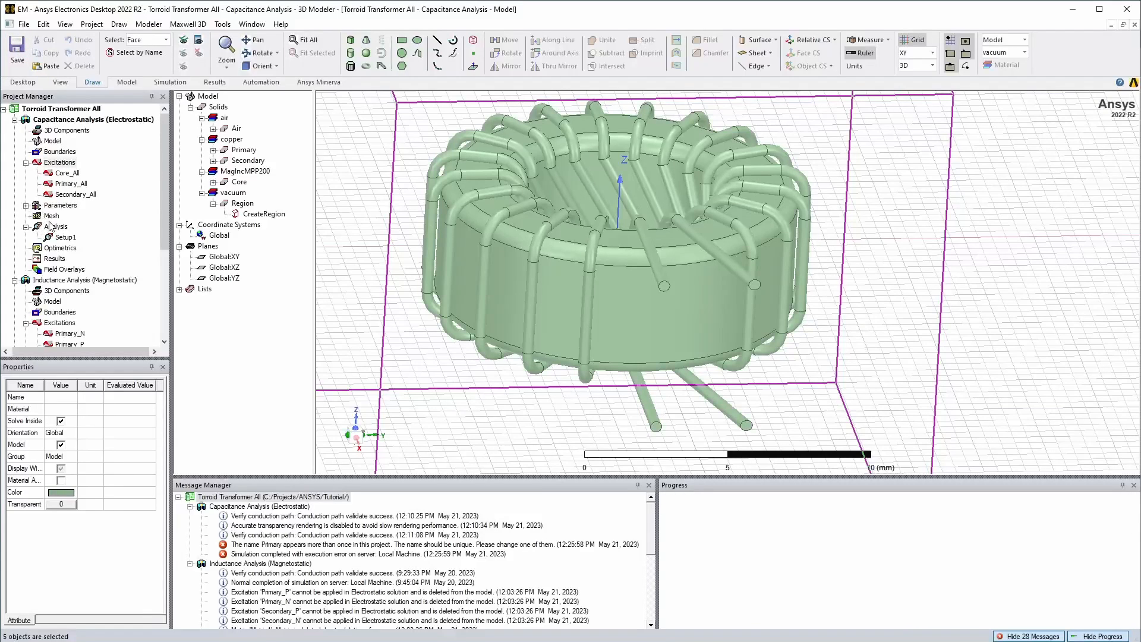
{"action": "right_click", "coordinate": [50, 225]}
{"action": "left_click", "coordinate": [98, 280]}
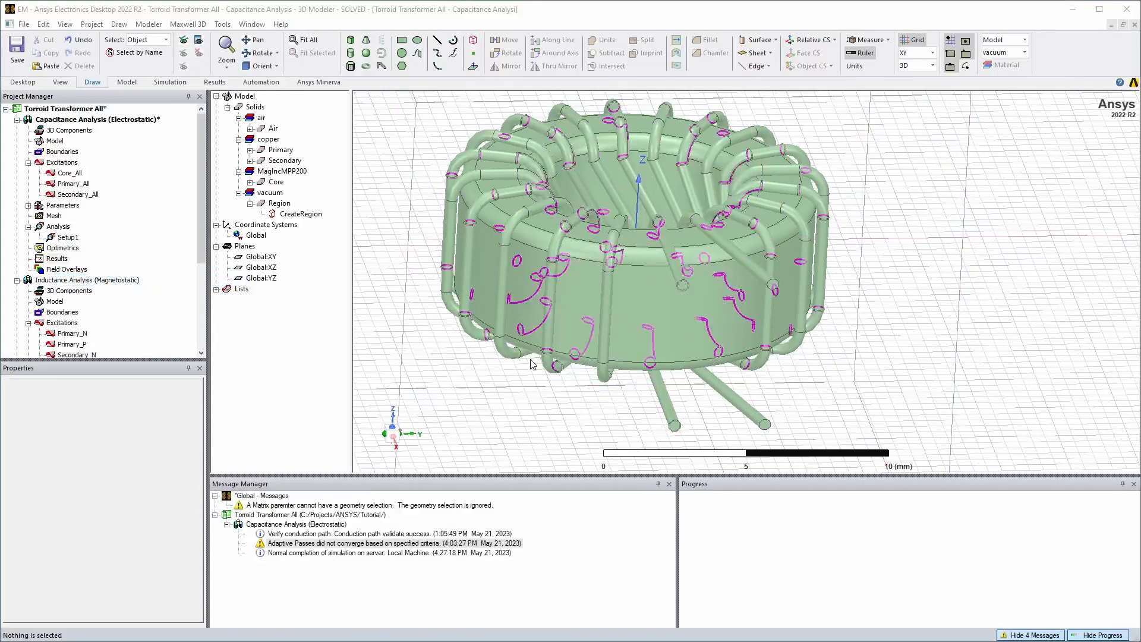
Step: Review the Core_All and Primary_All excitations, the adaptive pass message and the solution profile of Setup1
{"action": "left_click", "coordinate": [77, 174]}
{"action": "left_click", "coordinate": [68, 184]}
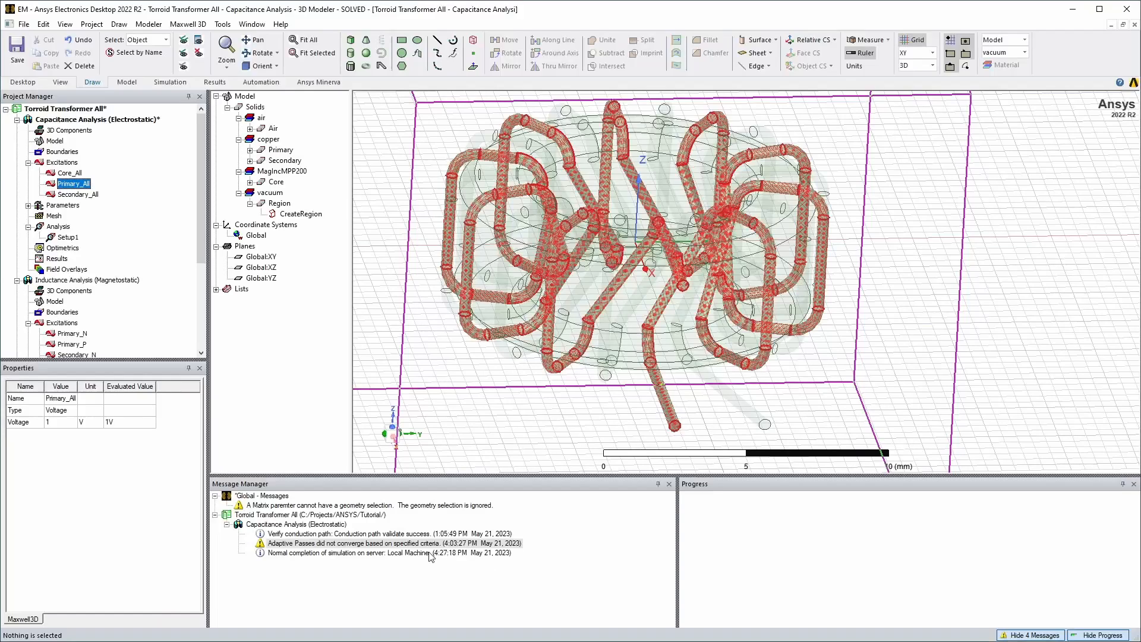
{"action": "left_click", "coordinate": [394, 546]}
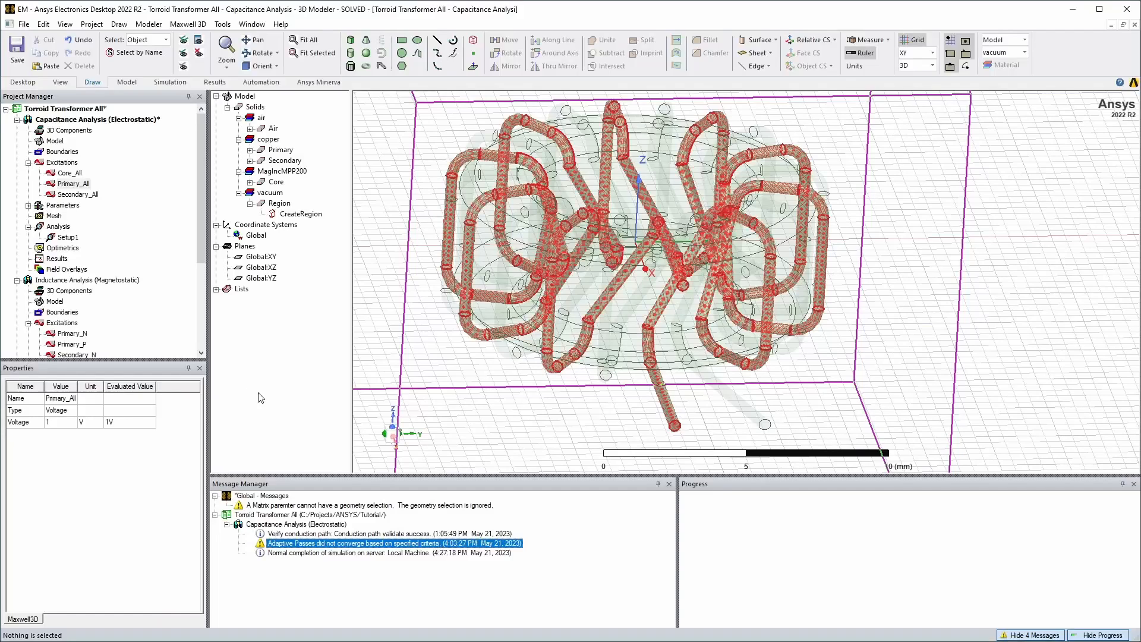
{"action": "right_click", "coordinate": [64, 237]}
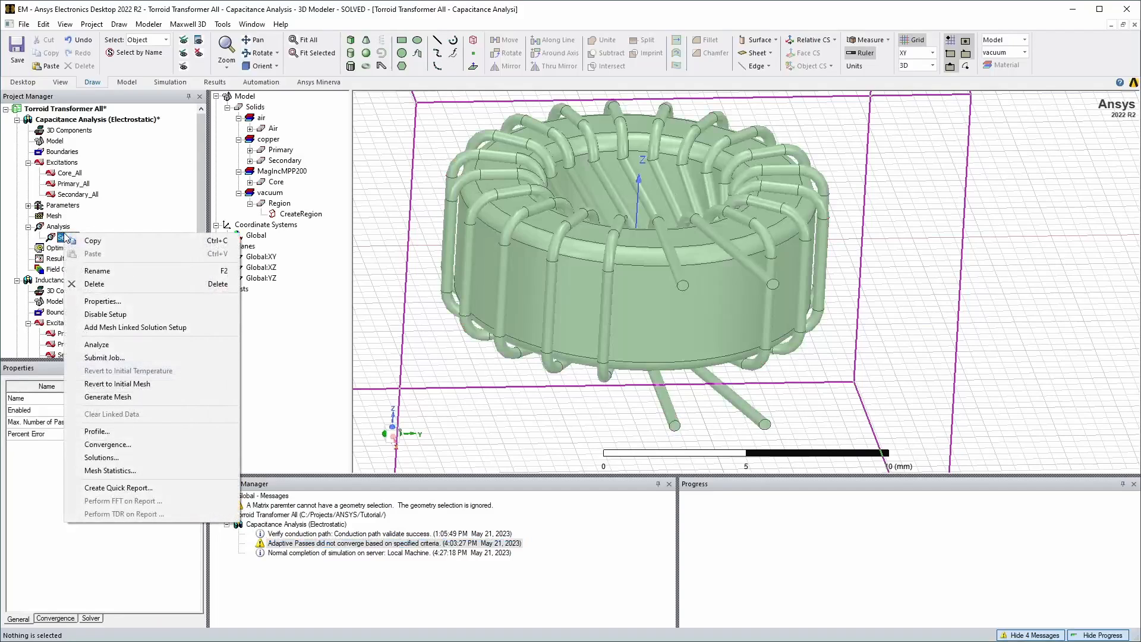
{"action": "left_click", "coordinate": [132, 432]}
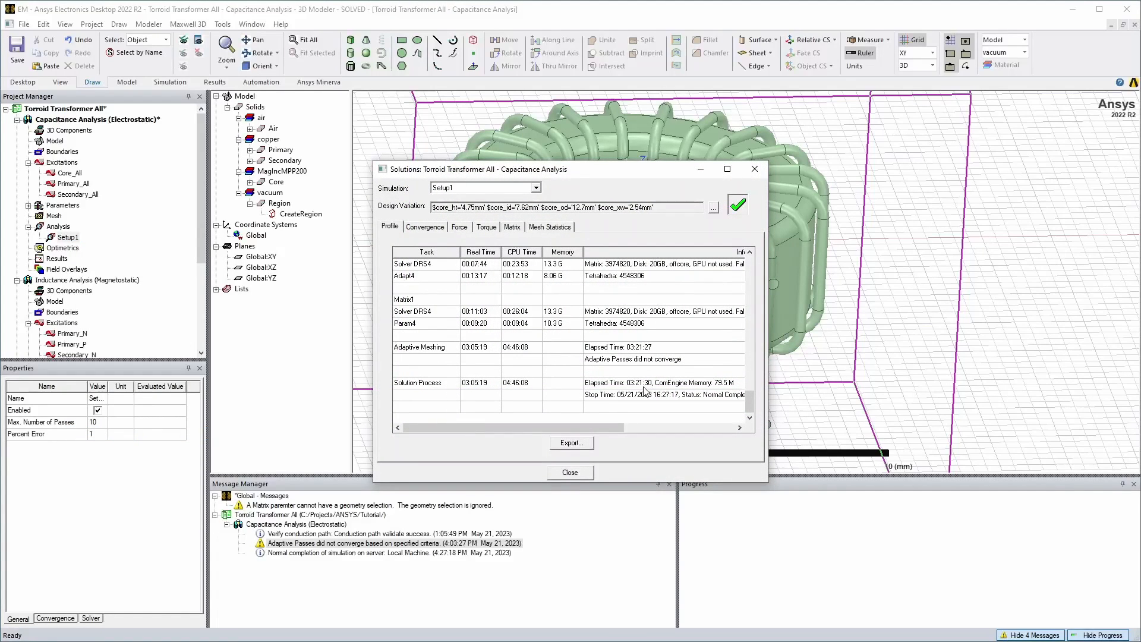
{"action": "left_click", "coordinate": [571, 473]}
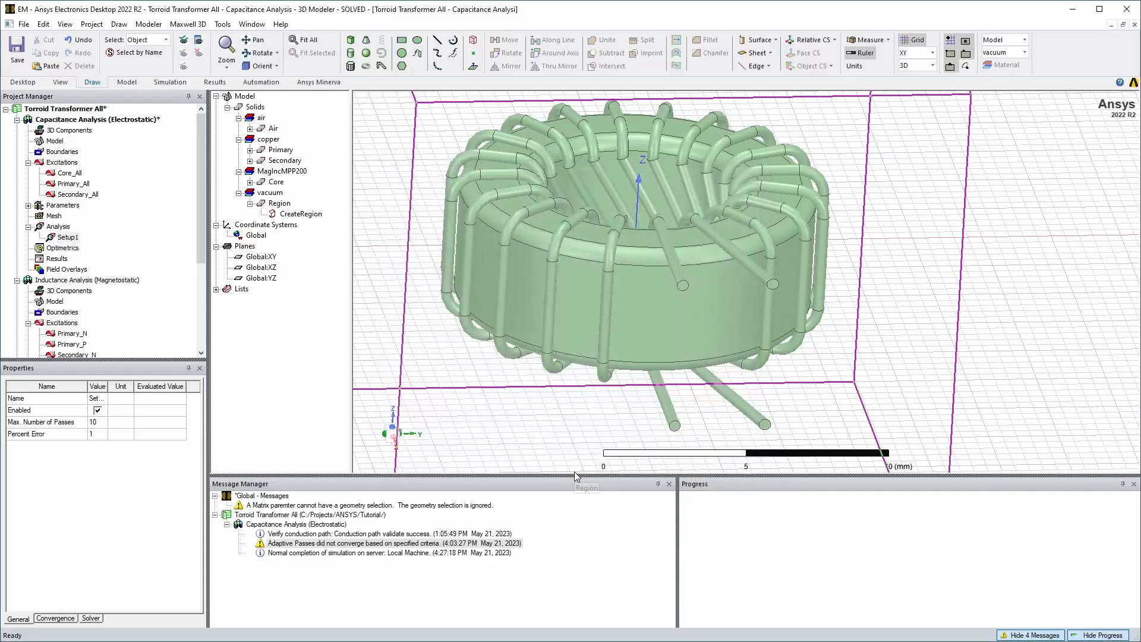
Step: Create an electrostatic data table of all four Matrix1 coupling coefficients between Primary_All and Secondary_All
{"action": "right_click", "coordinate": [59, 259]}
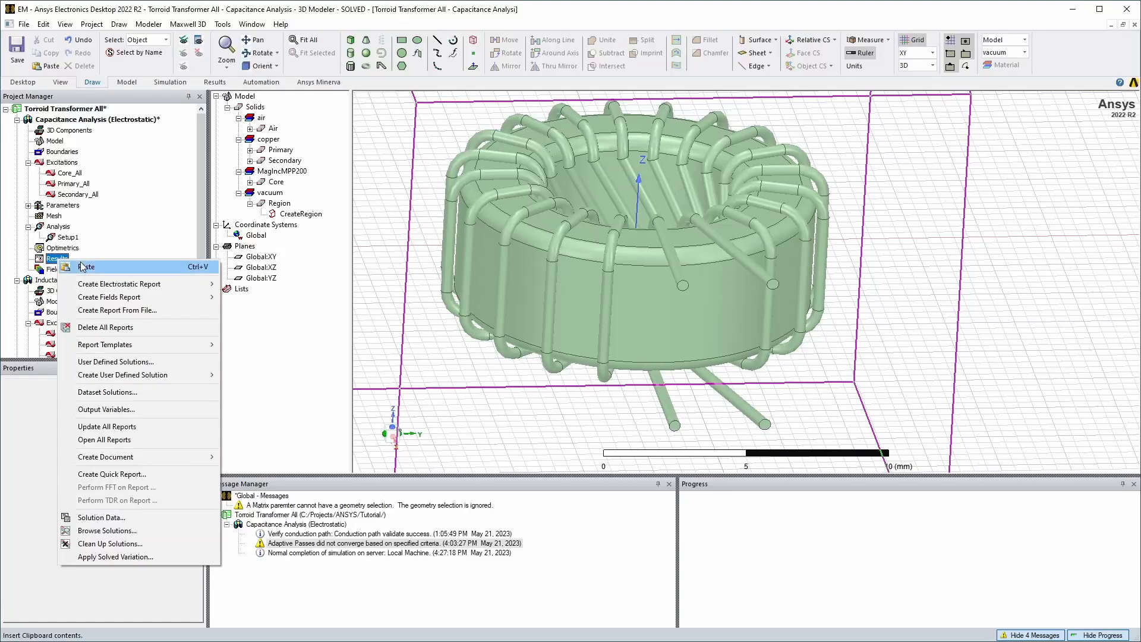
{"action": "mouse_move", "coordinate": [202, 284]}
{"action": "left_click", "coordinate": [253, 310]}
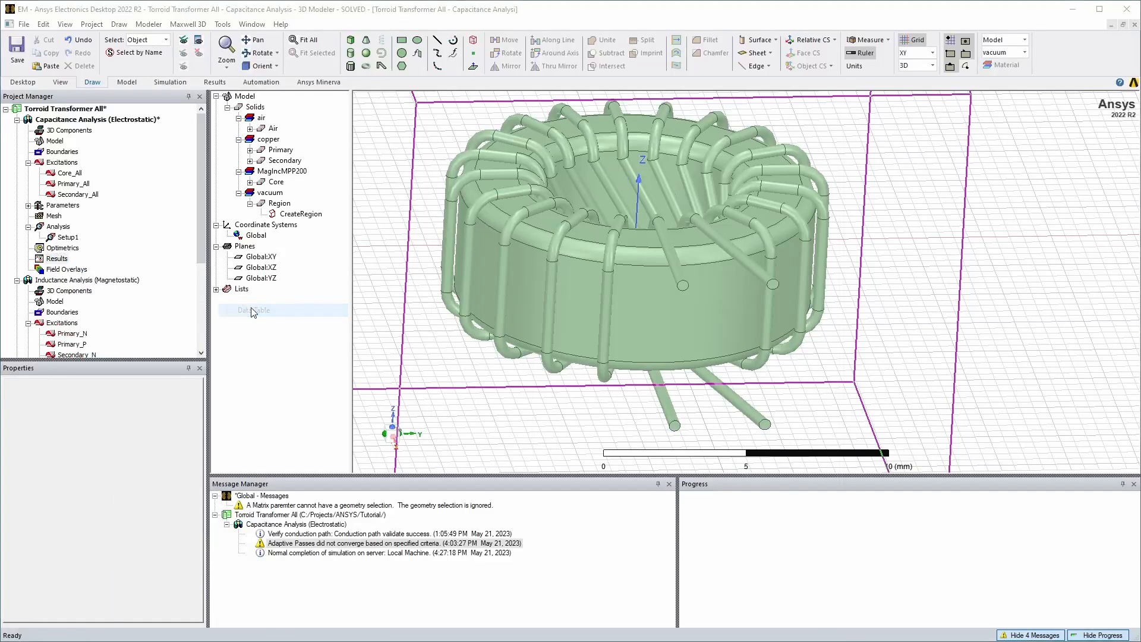
{"action": "left_click", "coordinate": [605, 274], "text": "shift"}
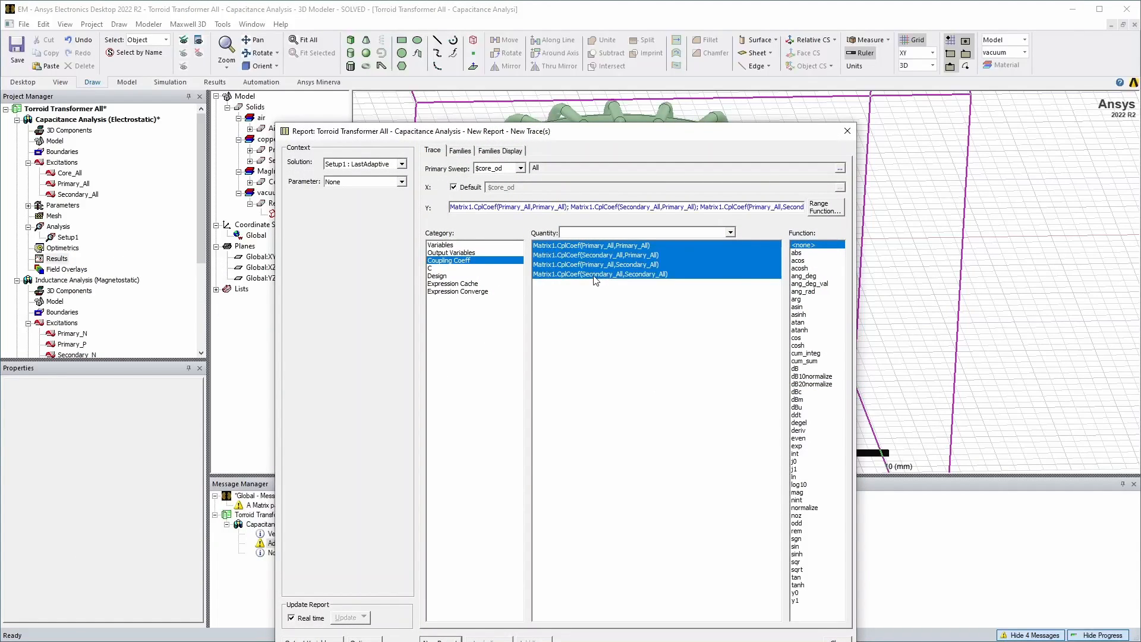
{"action": "left_click_drag", "start_coordinate": [586, 132], "coordinate": [535, 77]}
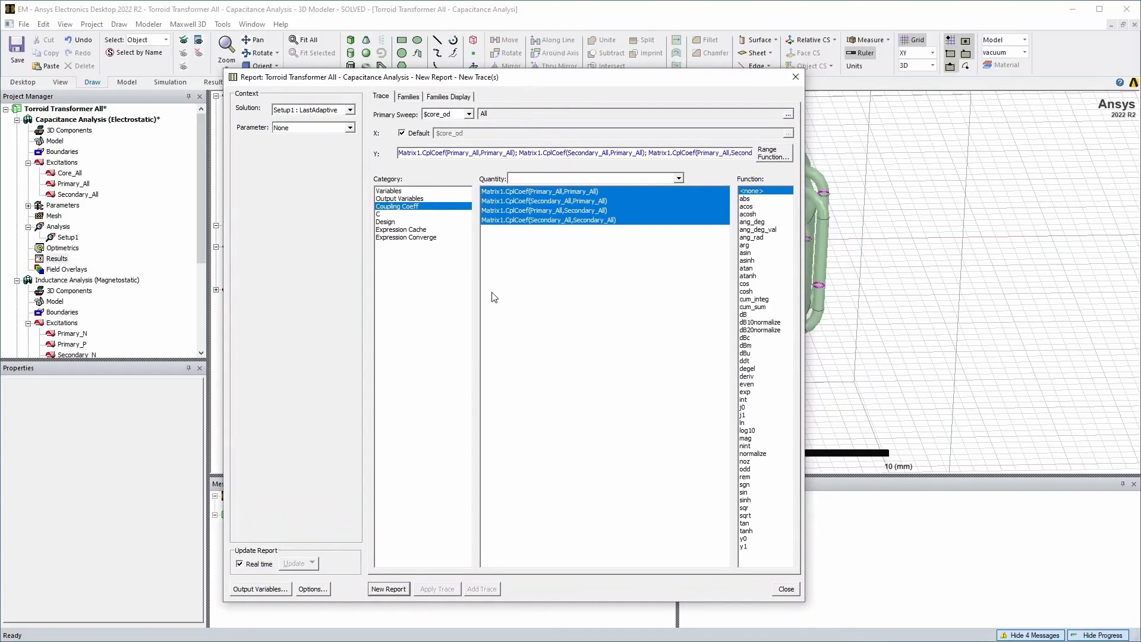
{"action": "left_click", "coordinate": [382, 590]}
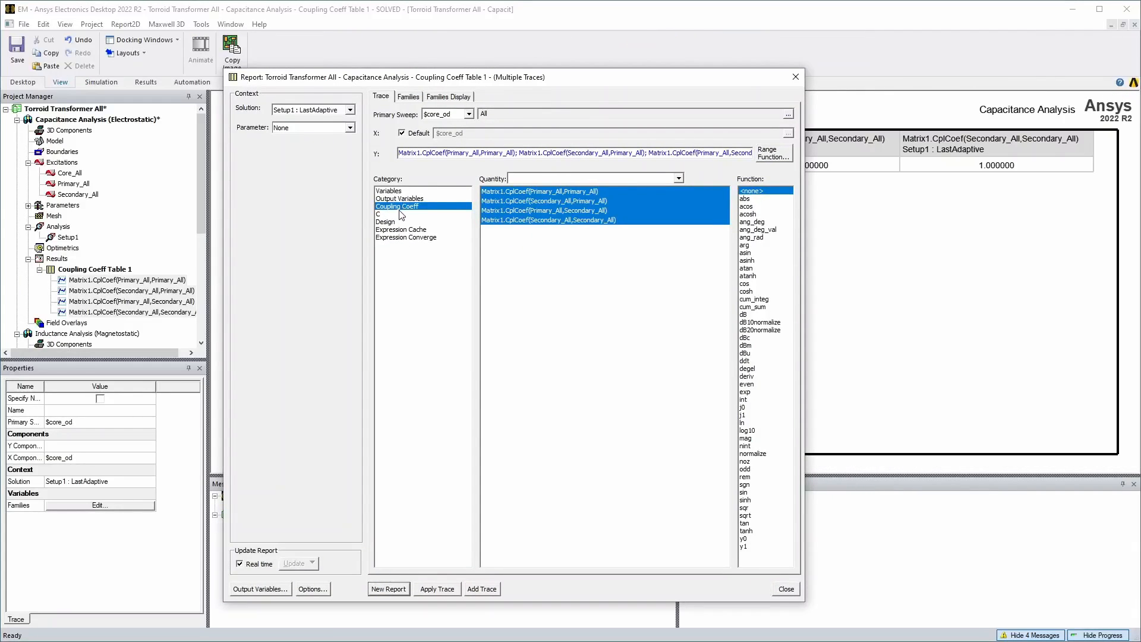
Step: Create a second data table with all four Matrix1 capacitance (C) terms for Primary_All and Secondary_All, and finish reporting
{"action": "left_click", "coordinate": [401, 214]}
{"action": "left_click", "coordinate": [544, 220], "text": "shift"}
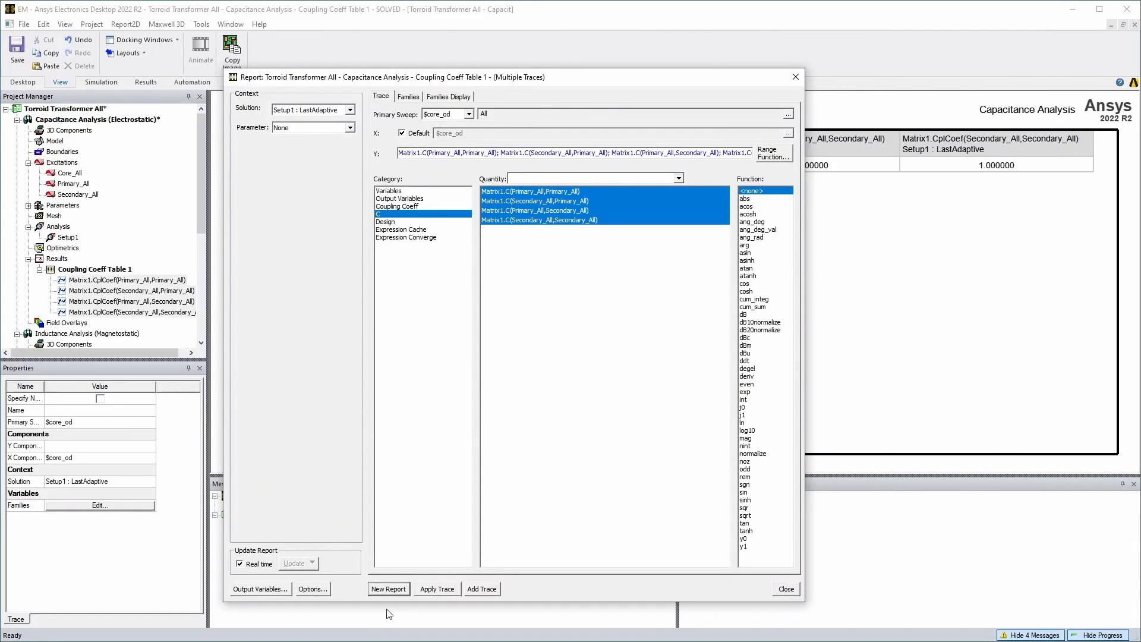
{"action": "left_click", "coordinate": [391, 589]}
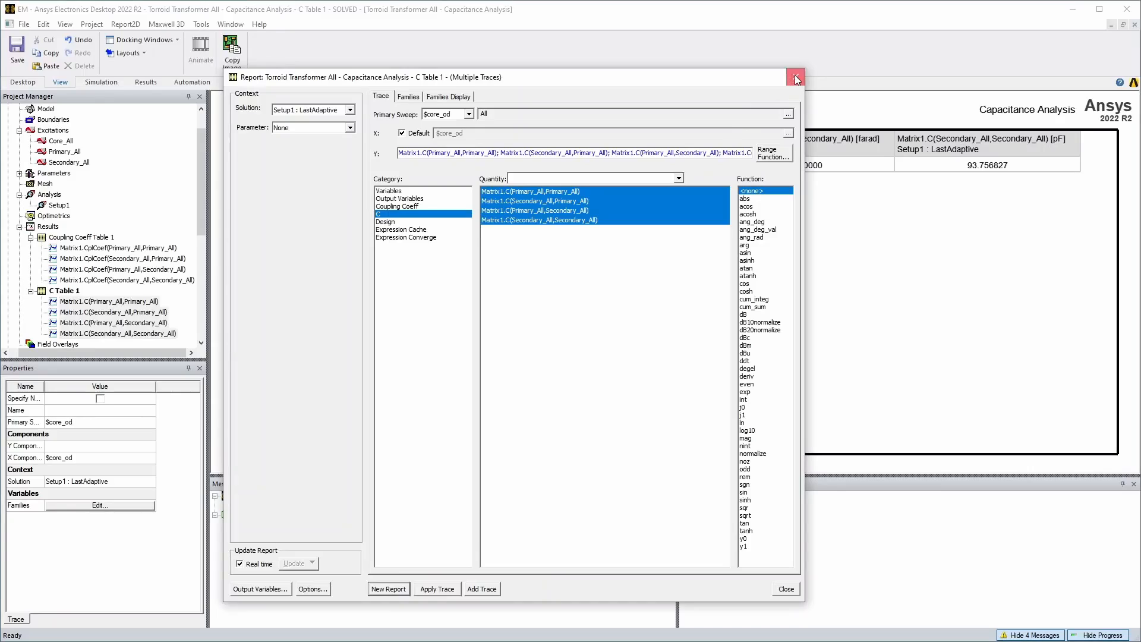
{"action": "left_click", "coordinate": [795, 77]}
Step: Review the coupling coefficient and capacitance tables against the Maxwell capacitance matrix slide in the browser's Cap_Matrix PDF
{"action": "double_click", "coordinate": [87, 238]}
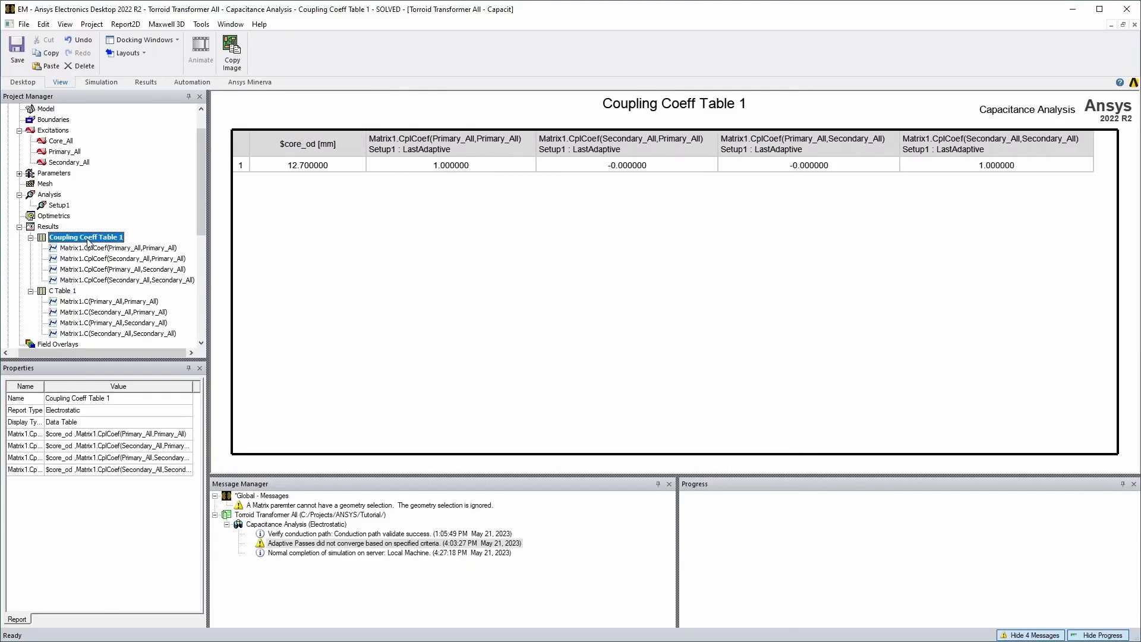
{"action": "double_click", "coordinate": [64, 290]}
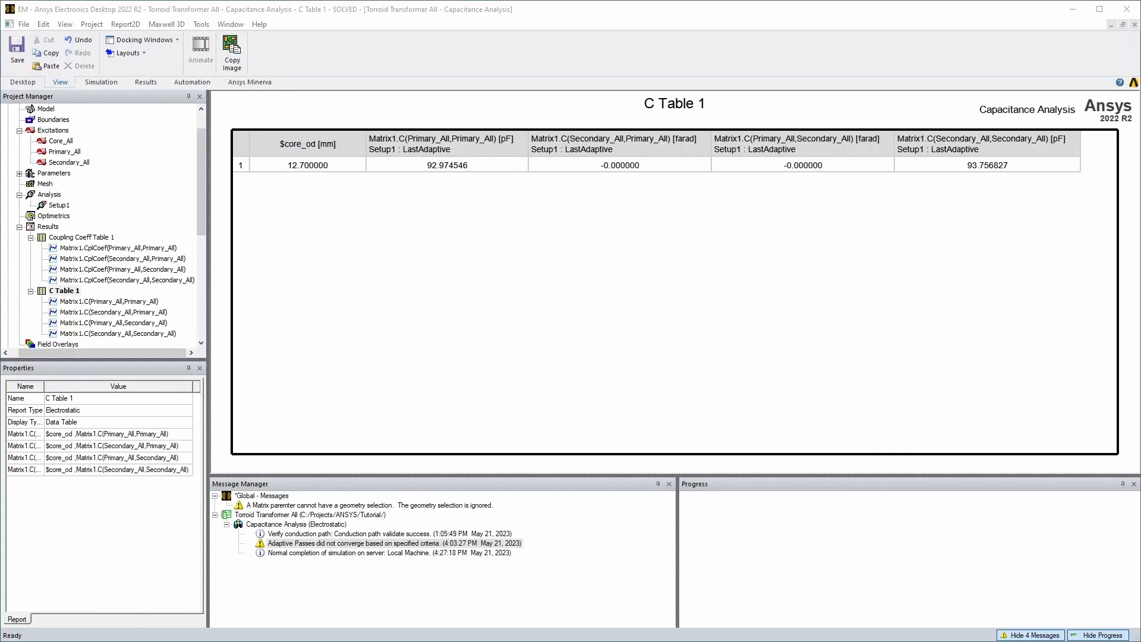
{"action": "left_click_drag", "start_coordinate": [826, 641], "coordinate": [775, 132]}
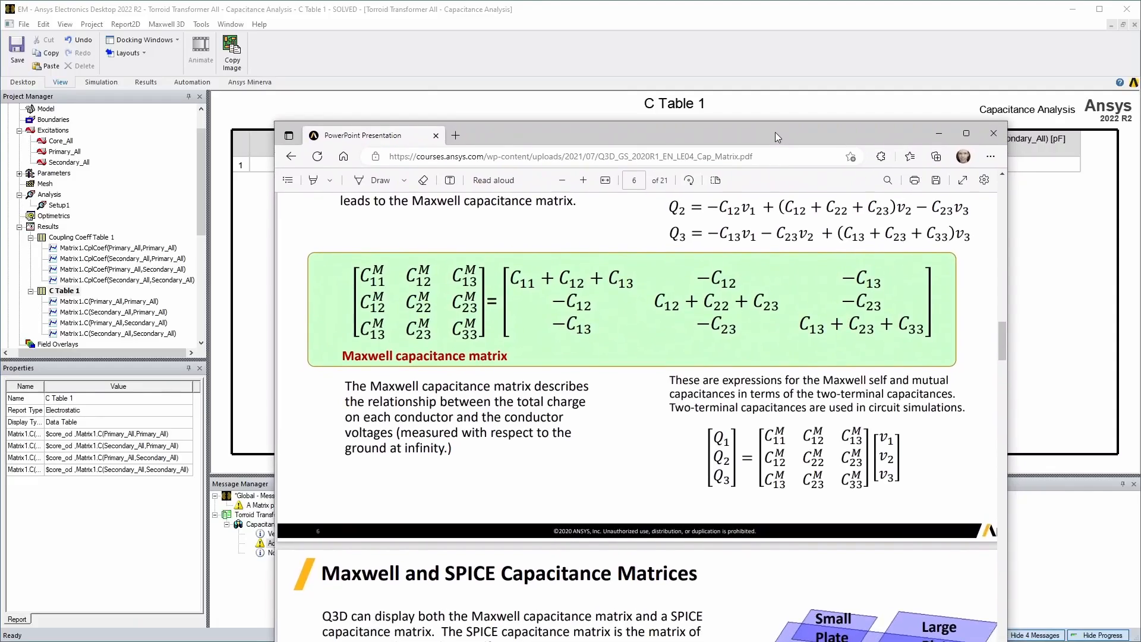
{"action": "scroll", "coordinate": [598, 370], "scroll_direction": "up", "scroll_amount": 3}
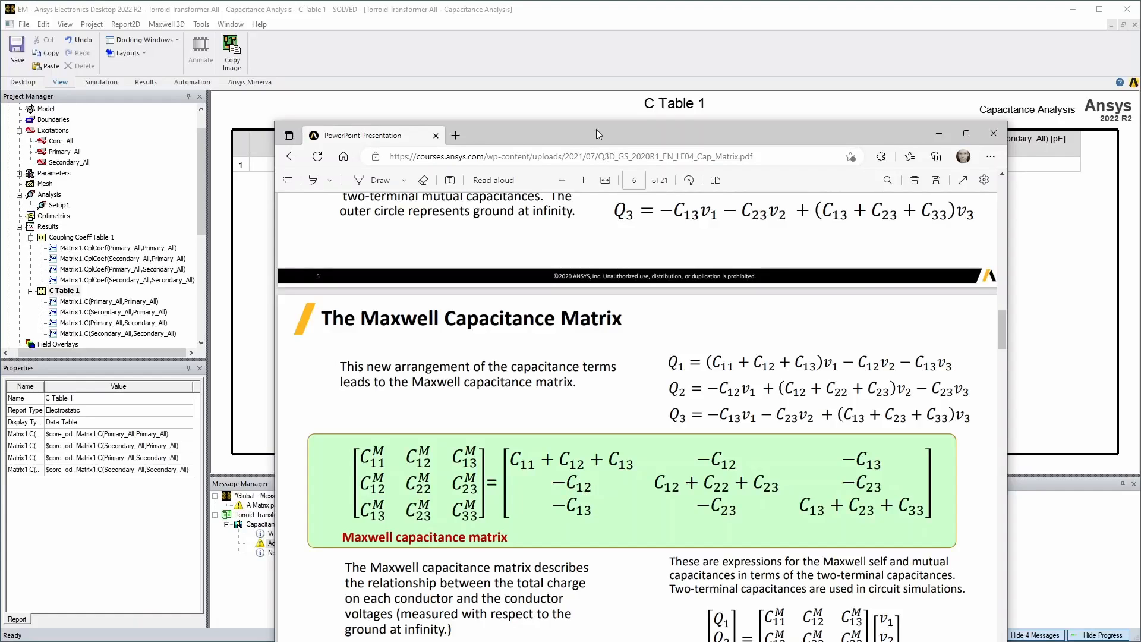
{"action": "left_click_drag", "start_coordinate": [596, 129], "coordinate": [550, 265]}
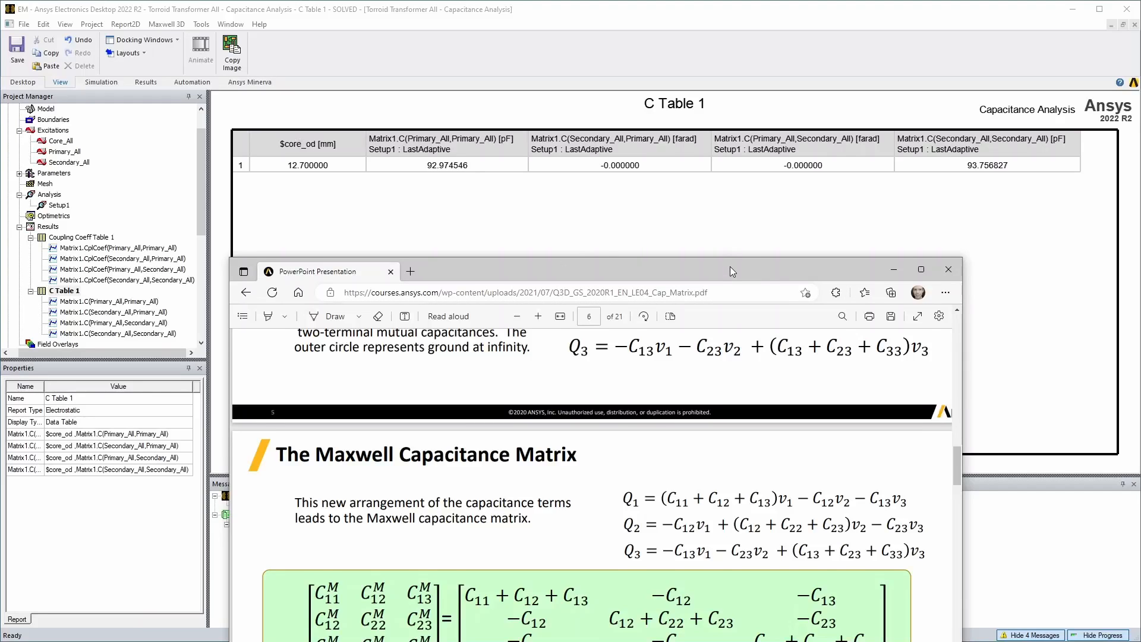
{"action": "left_click_drag", "start_coordinate": [730, 267], "coordinate": [1126, 641]}
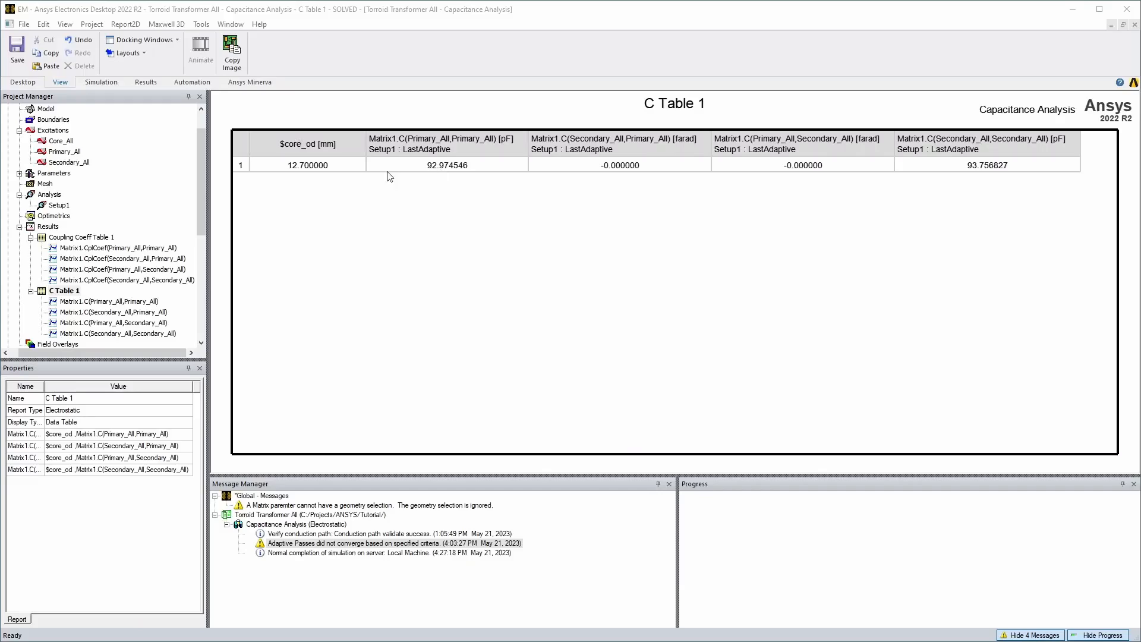
Step: Check the Primary_All excitation, set the Secondary_All voltage to 0 V, and close both report tables
{"action": "double_click", "coordinate": [65, 152]}
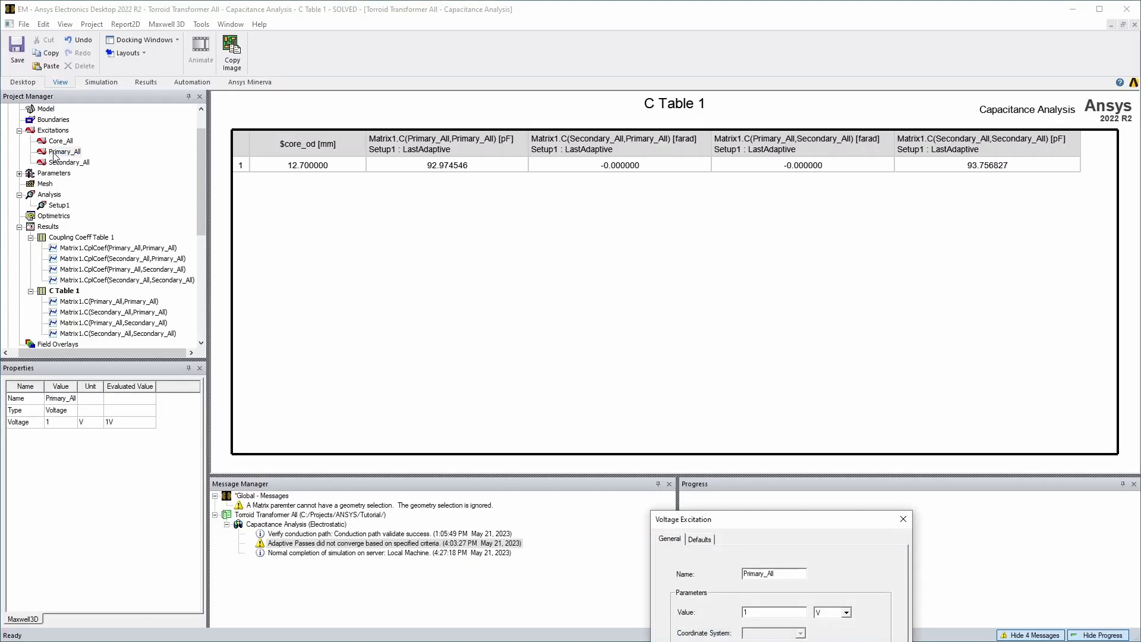
{"action": "left_click_drag", "start_coordinate": [756, 517], "coordinate": [547, 220]}
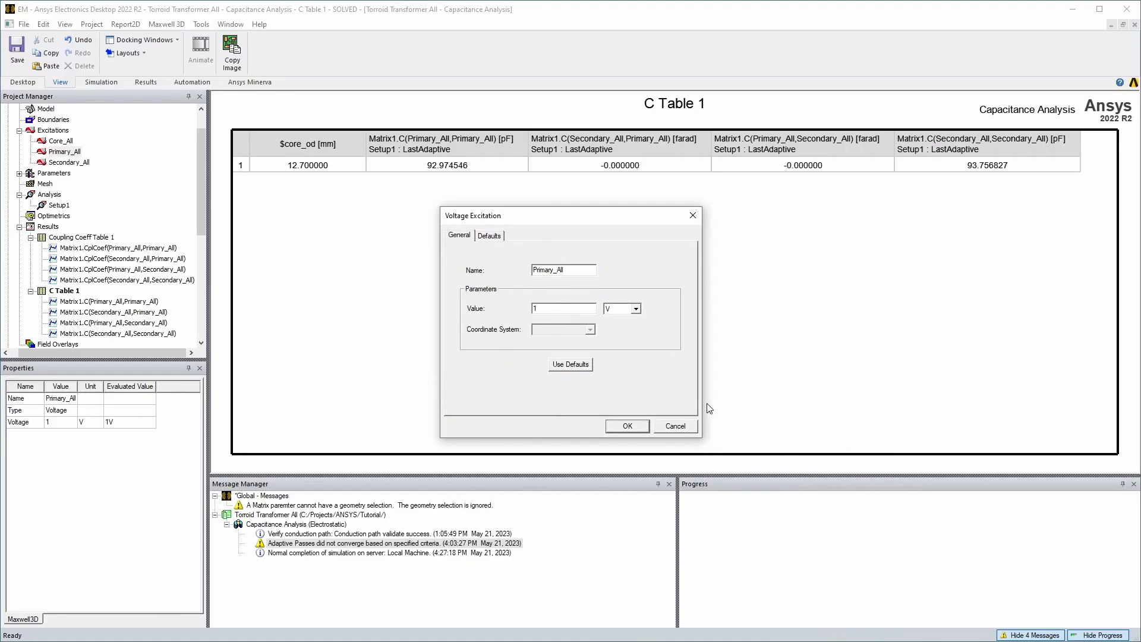
{"action": "left_click", "coordinate": [689, 426]}
{"action": "double_click", "coordinate": [68, 162]}
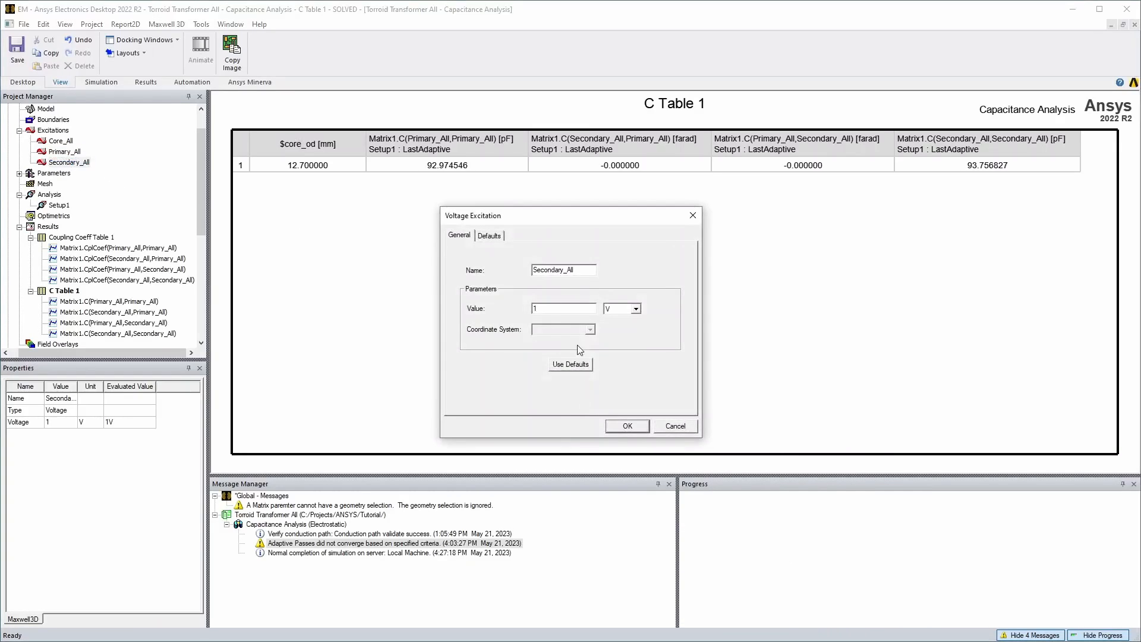
{"action": "type", "text": "0"}
{"action": "left_click", "coordinate": [627, 426]}
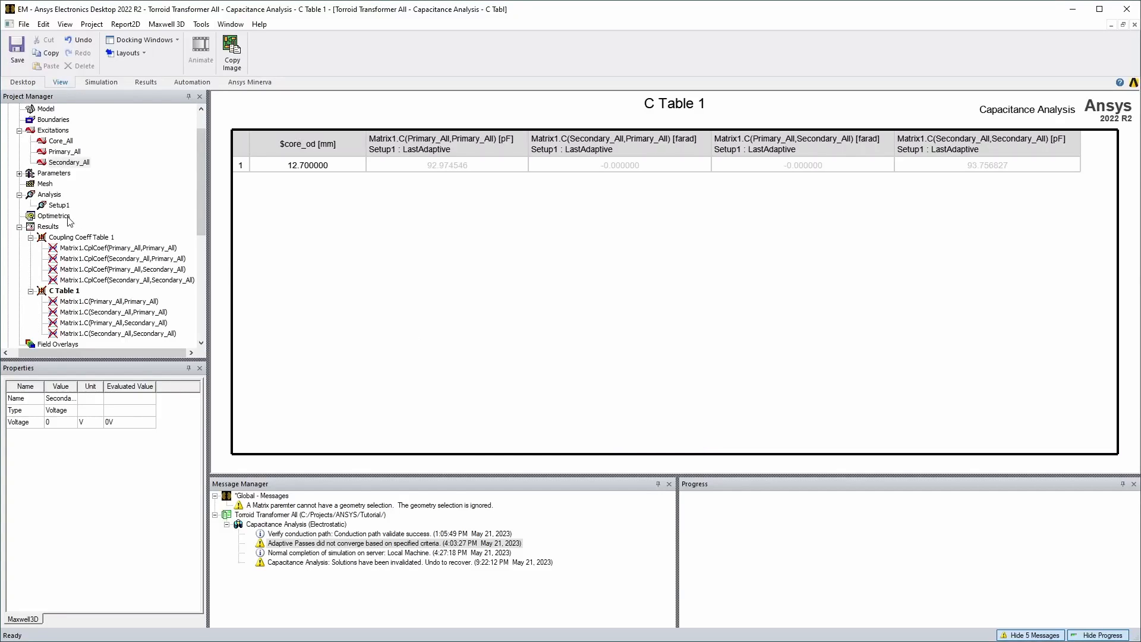
{"action": "left_click", "coordinate": [1135, 25]}
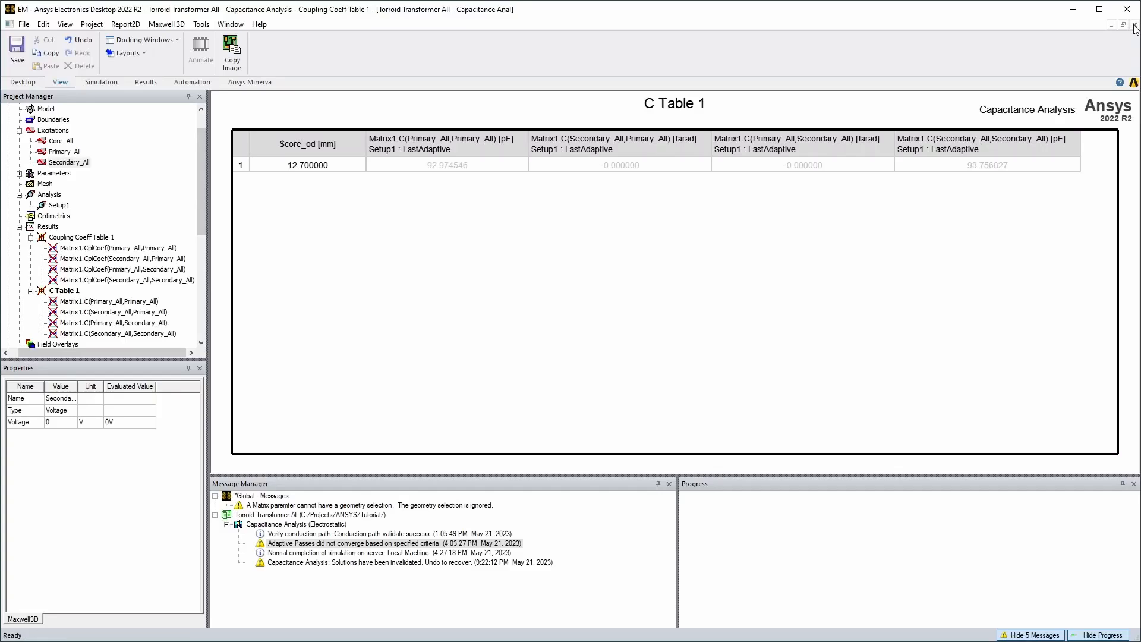
{"action": "left_click", "coordinate": [1134, 25]}
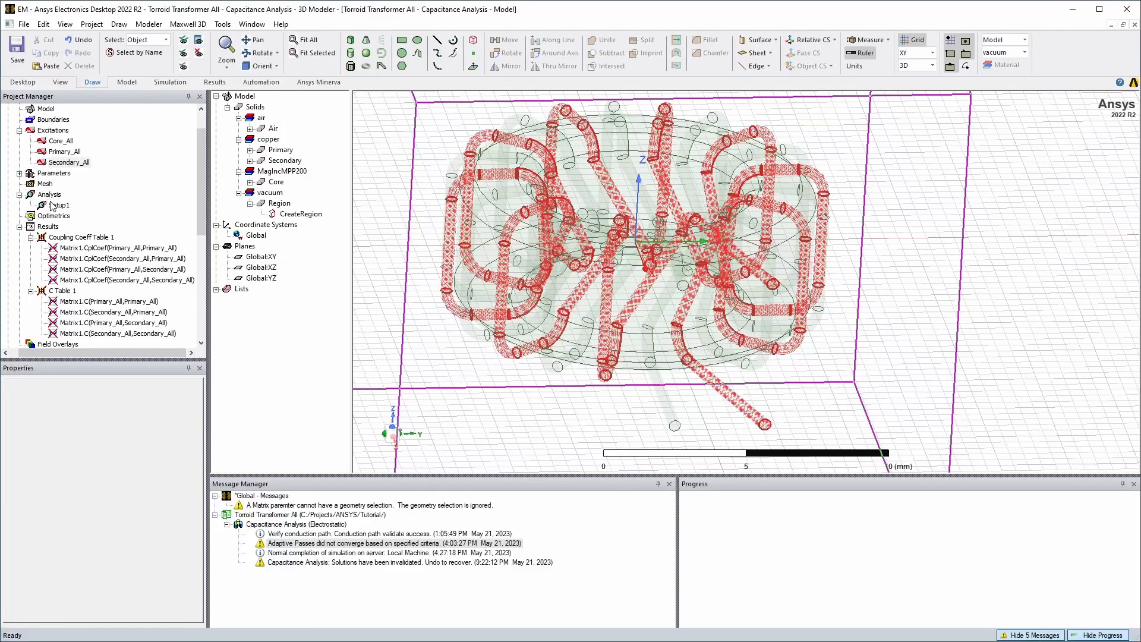
Step: Set the maximum number of passes of the capacitance design's Setup1 to 20, checking its convergence and solver settings
{"action": "scroll", "coordinate": [52, 205], "scroll_direction": "up", "scroll_amount": 1}
{"action": "double_click", "coordinate": [43, 237]}
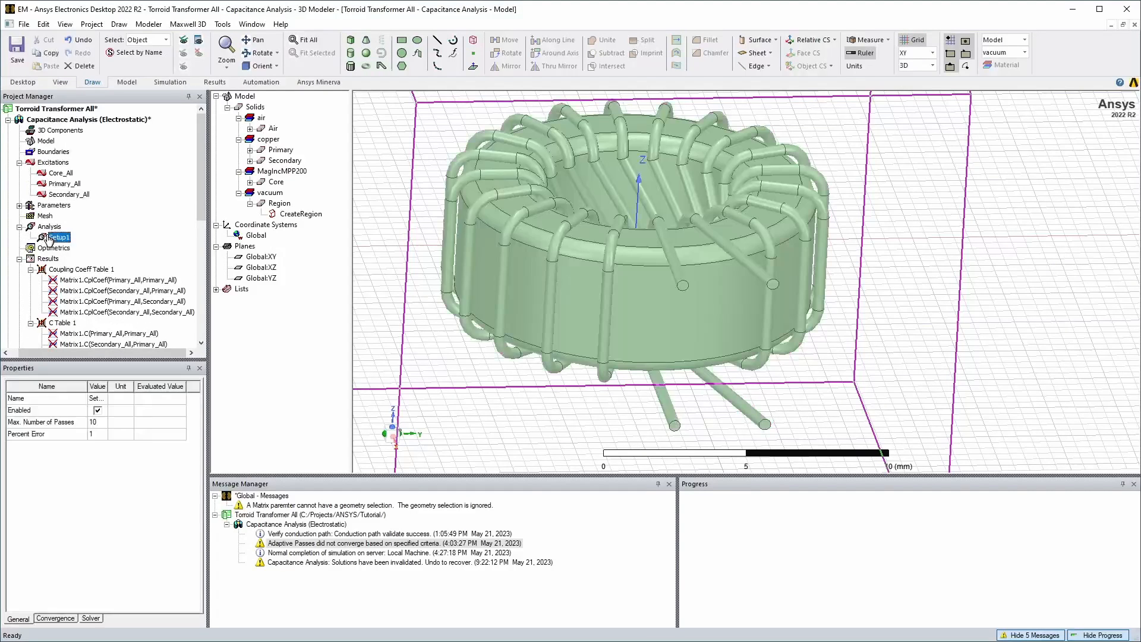
{"action": "double_click", "coordinate": [618, 230]}
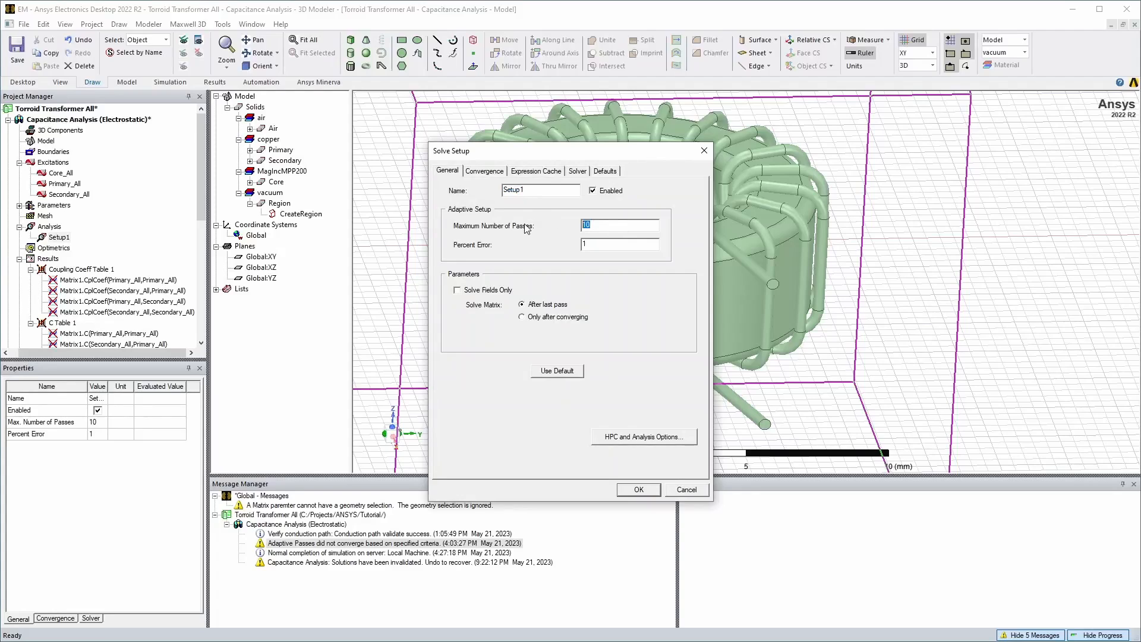
{"action": "type", "text": "20"}
{"action": "left_click", "coordinate": [522, 172]}
{"action": "left_click", "coordinate": [492, 174]}
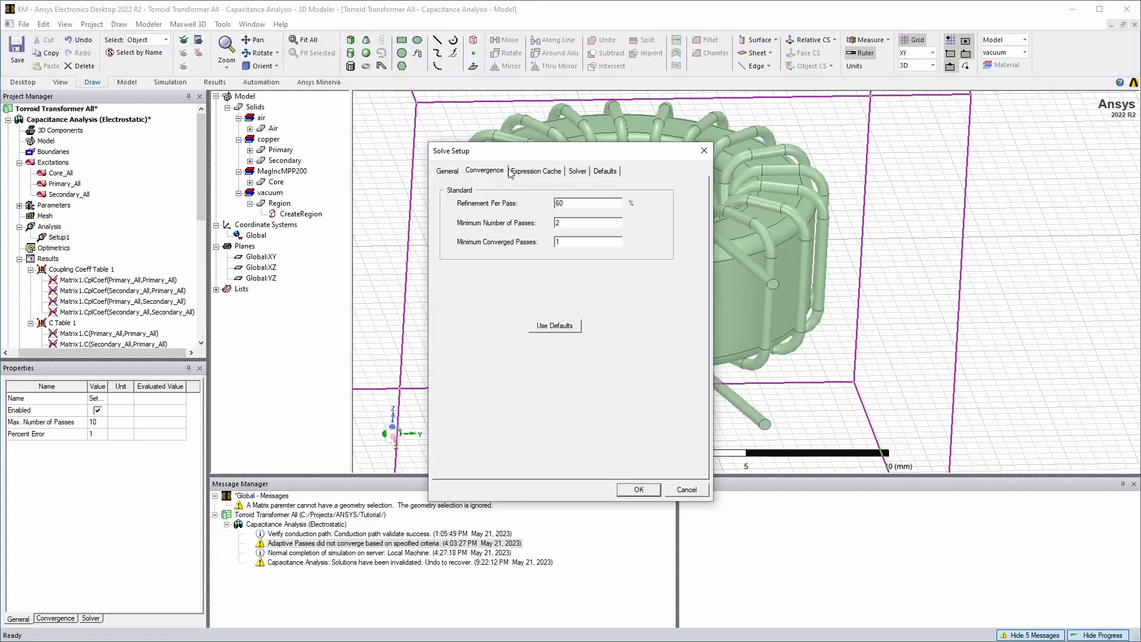
{"action": "left_click", "coordinate": [575, 174]}
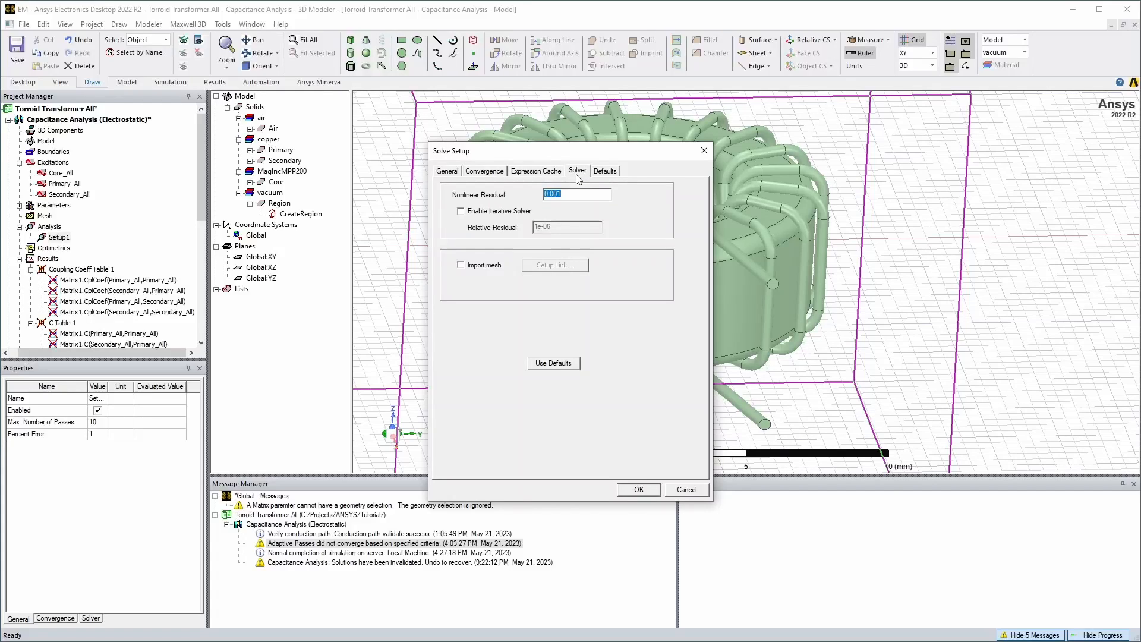
{"action": "left_click", "coordinate": [612, 174]}
{"action": "left_click", "coordinate": [449, 173]}
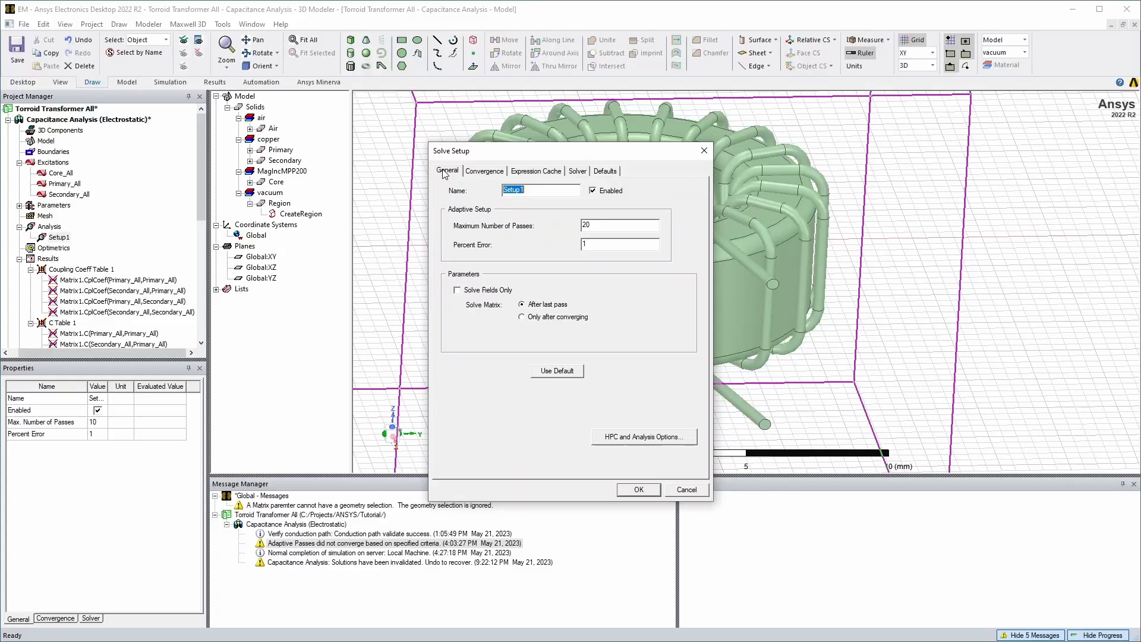
{"action": "left_click", "coordinate": [629, 492]}
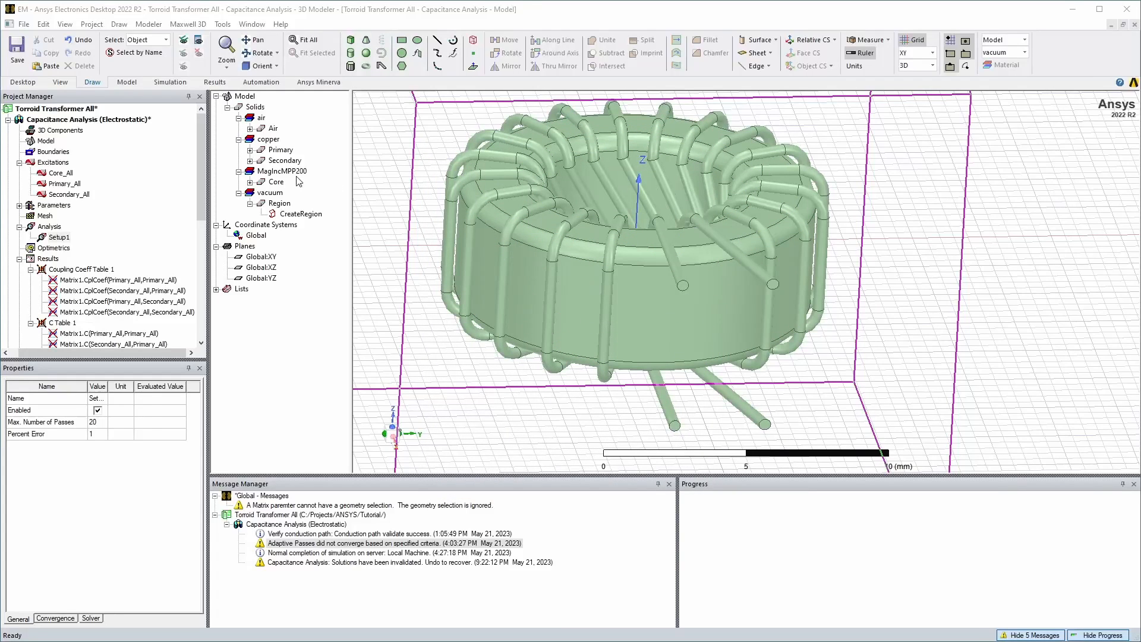
Step: Inspect the relative permittivity and bulk conductivity of the model's air material
{"action": "double_click", "coordinate": [255, 119]}
{"action": "right_click", "coordinate": [255, 118]}
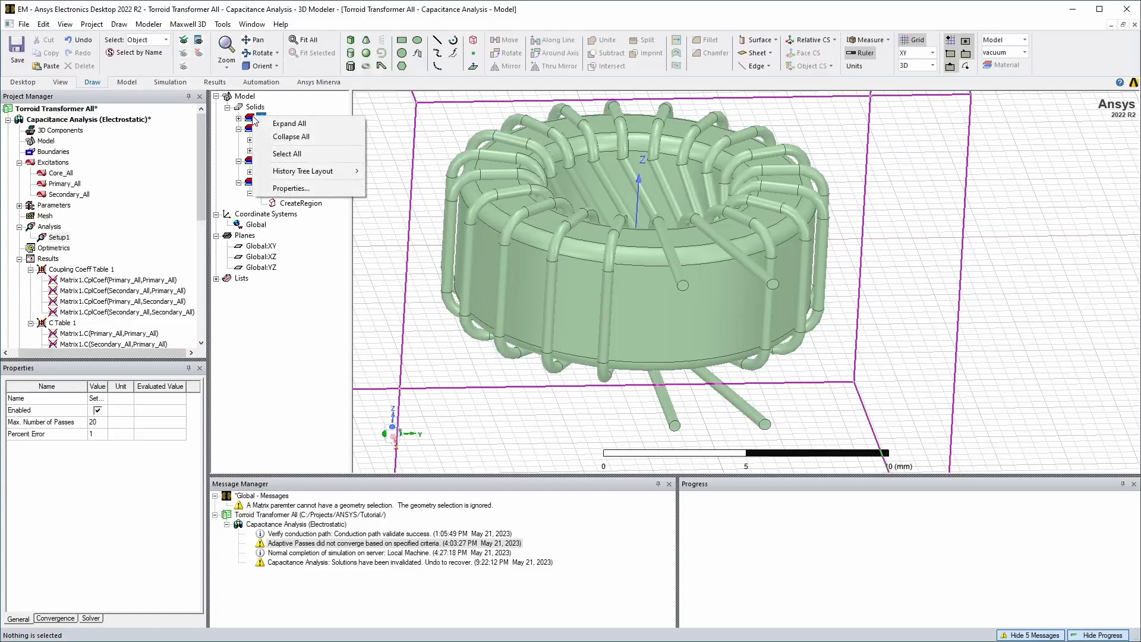
{"action": "left_click", "coordinate": [303, 188]}
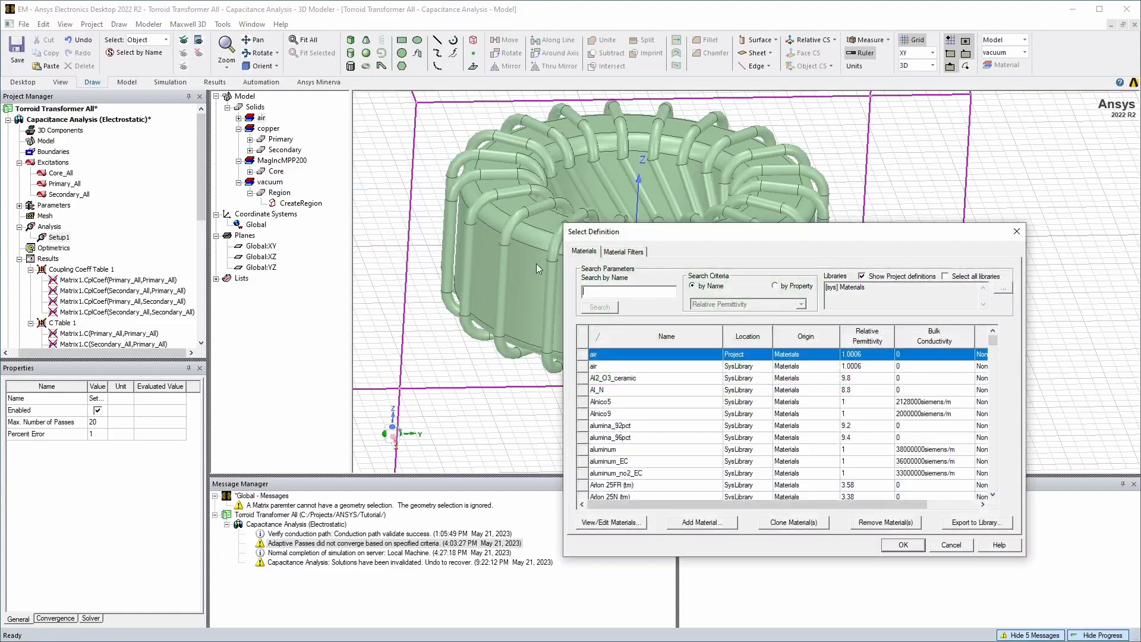
{"action": "left_click_drag", "start_coordinate": [708, 235], "coordinate": [502, 160]}
{"action": "left_click", "coordinate": [419, 446]}
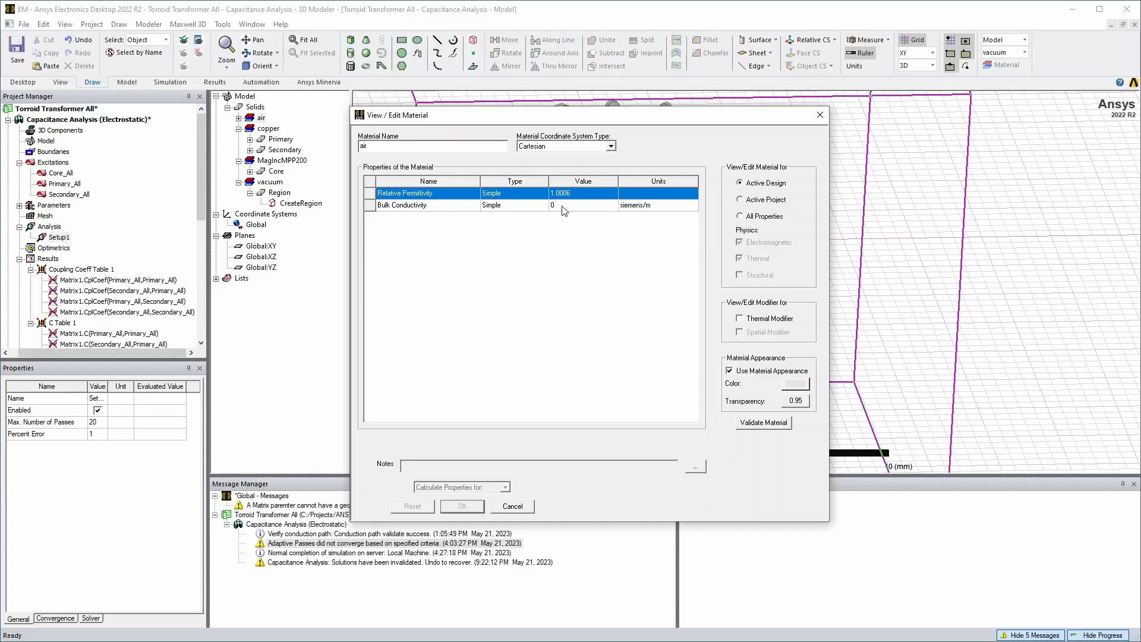
{"action": "mouse_move", "coordinate": [503, 112]}
{"action": "left_mouse_down"}
{"action": "mouse_move", "coordinate": [794, 131]}
{"action": "mouse_move", "coordinate": [498, 97]}
{"action": "left_mouse_up"}
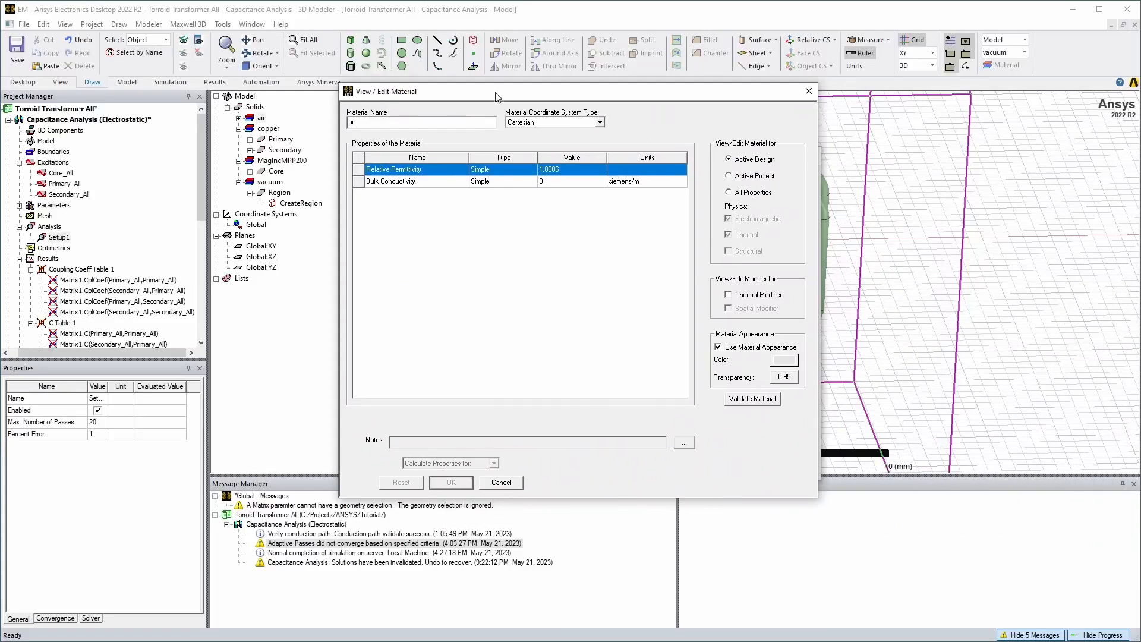
{"action": "left_click", "coordinate": [544, 183]}
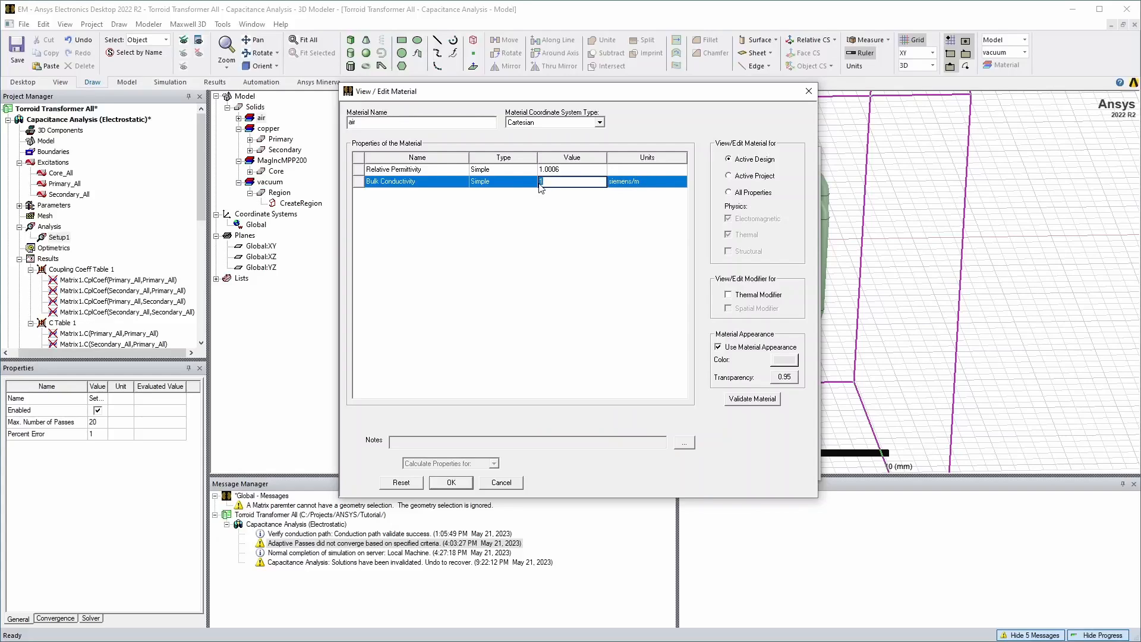
{"action": "left_click_drag", "start_coordinate": [536, 97], "coordinate": [711, 130]}
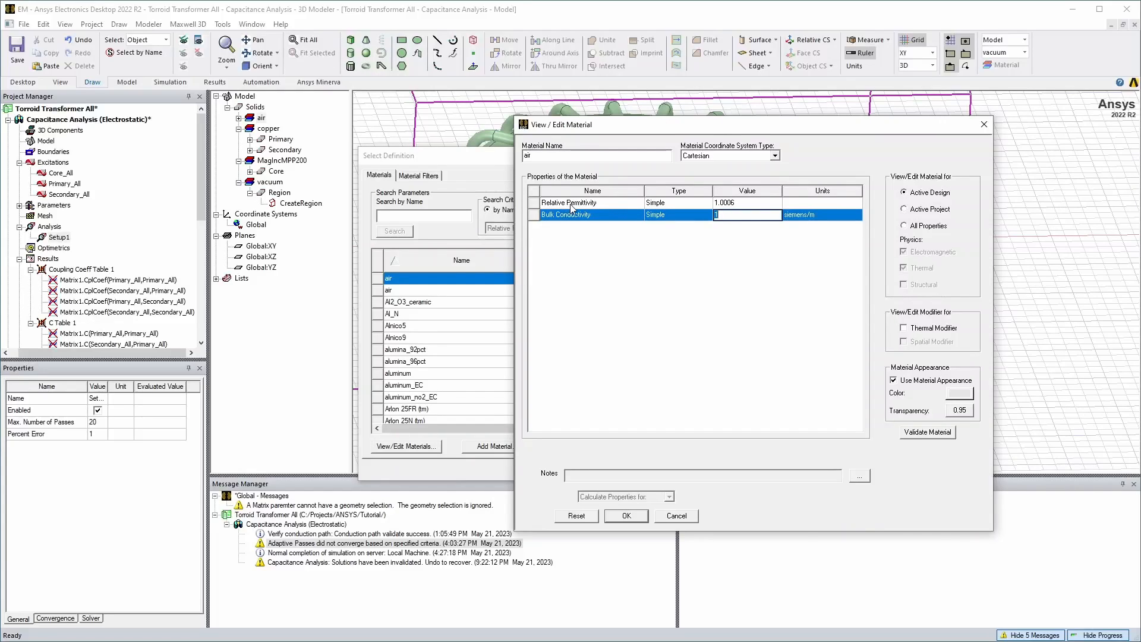
{"action": "left_click", "coordinate": [627, 516]}
{"action": "left_click", "coordinate": [796, 375]}
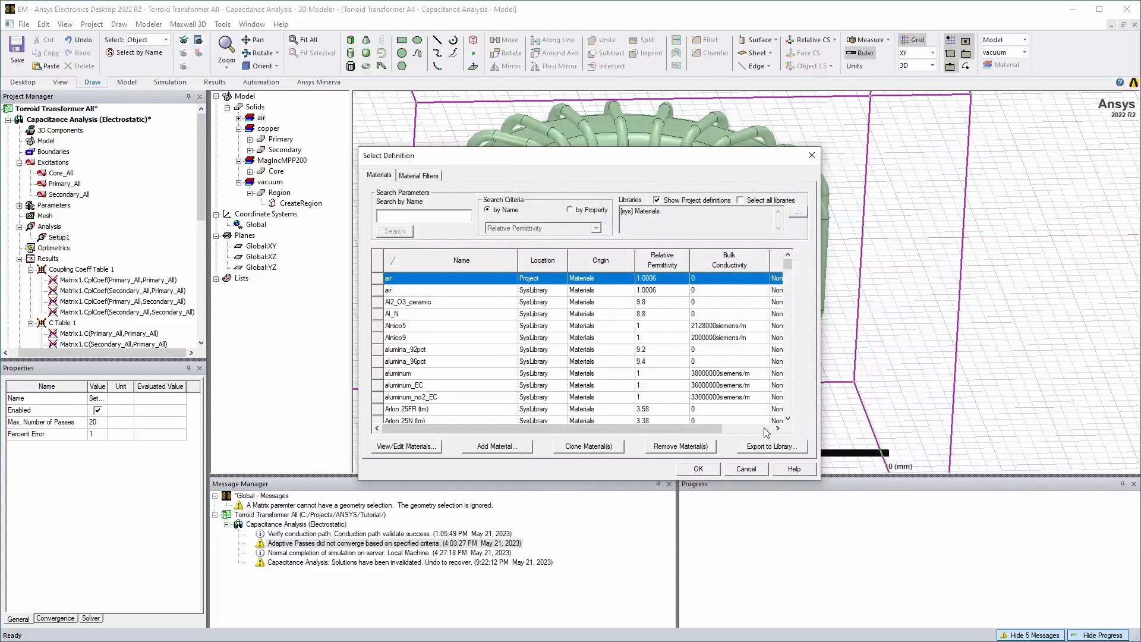
{"action": "left_click", "coordinate": [697, 472]}
Step: Set the bulk conductivity of the MagIncMPP200 core material to 1 siemens/m, accepting that the undo history is cleared
{"action": "right_click", "coordinate": [278, 162]}
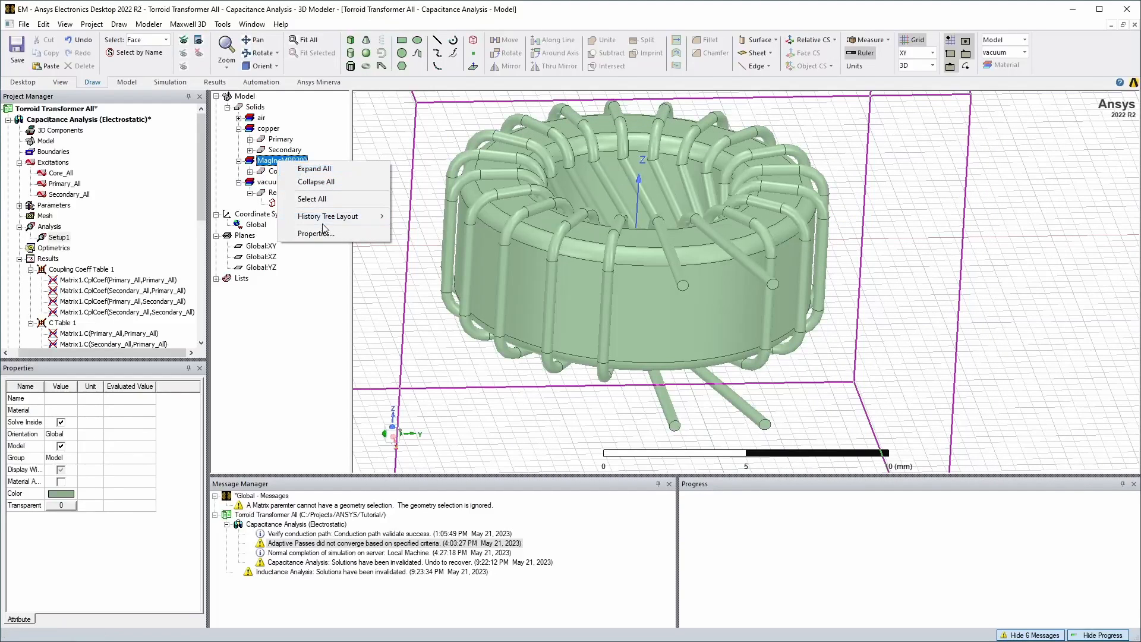
{"action": "left_click", "coordinate": [357, 234]}
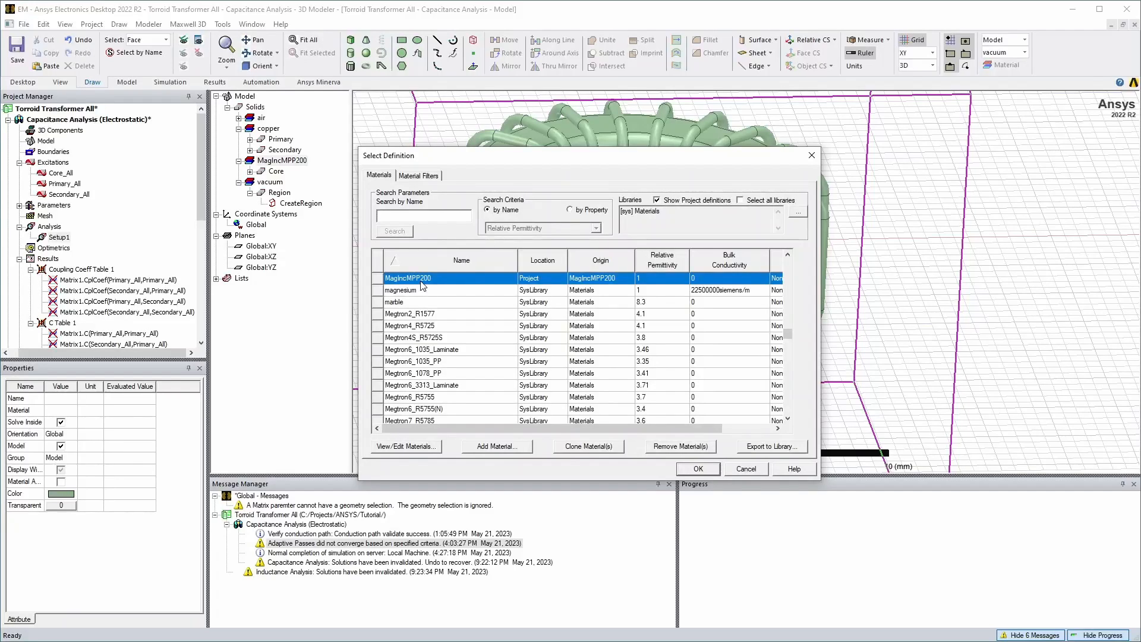
{"action": "left_click", "coordinate": [409, 447]}
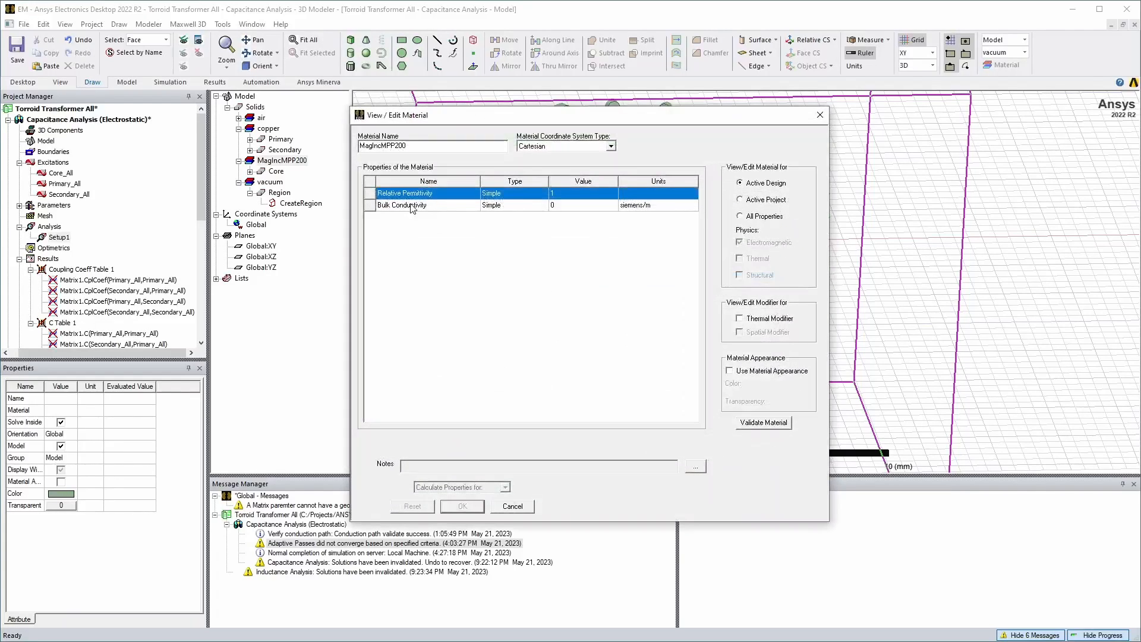
{"action": "left_click", "coordinate": [568, 206]}
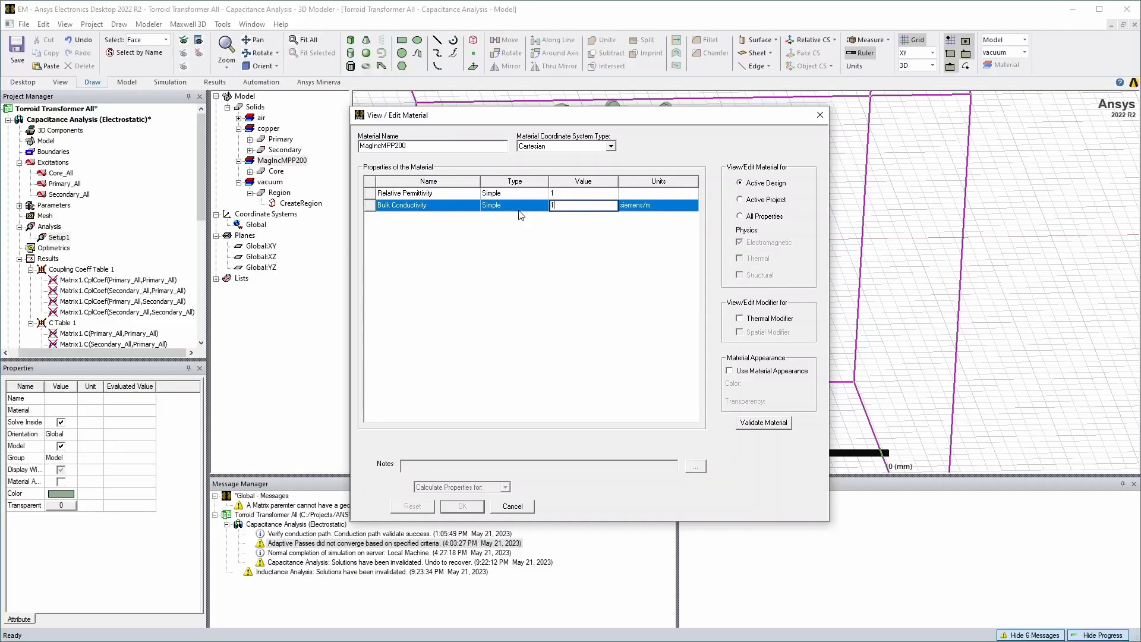
{"action": "left_click", "coordinate": [576, 243]}
{"action": "left_click", "coordinate": [463, 506]}
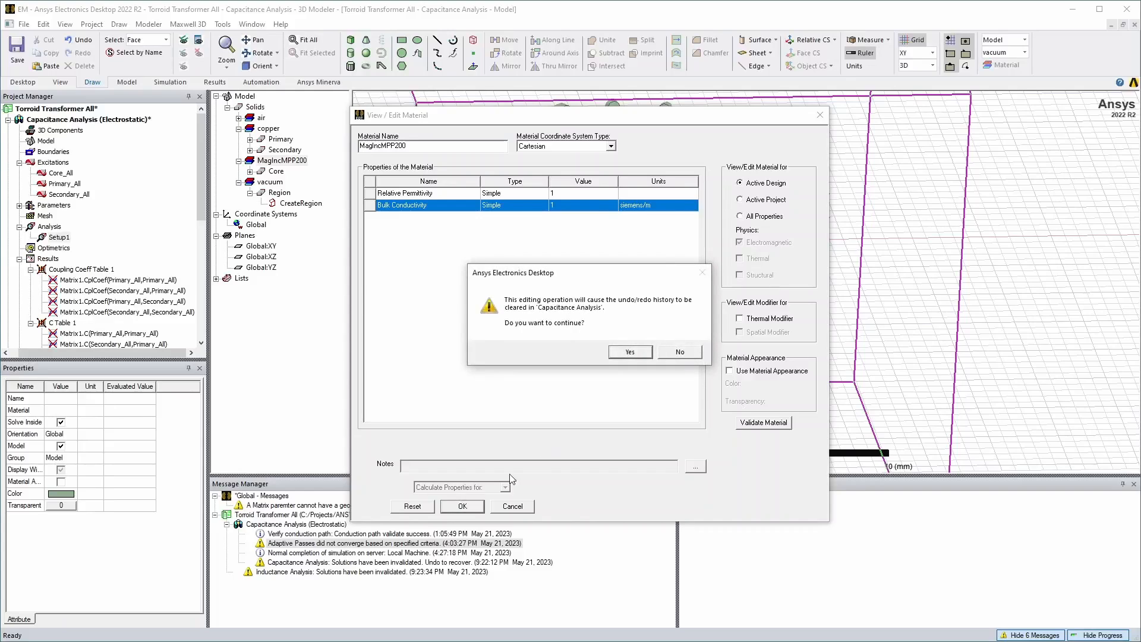
{"action": "left_click", "coordinate": [641, 352]}
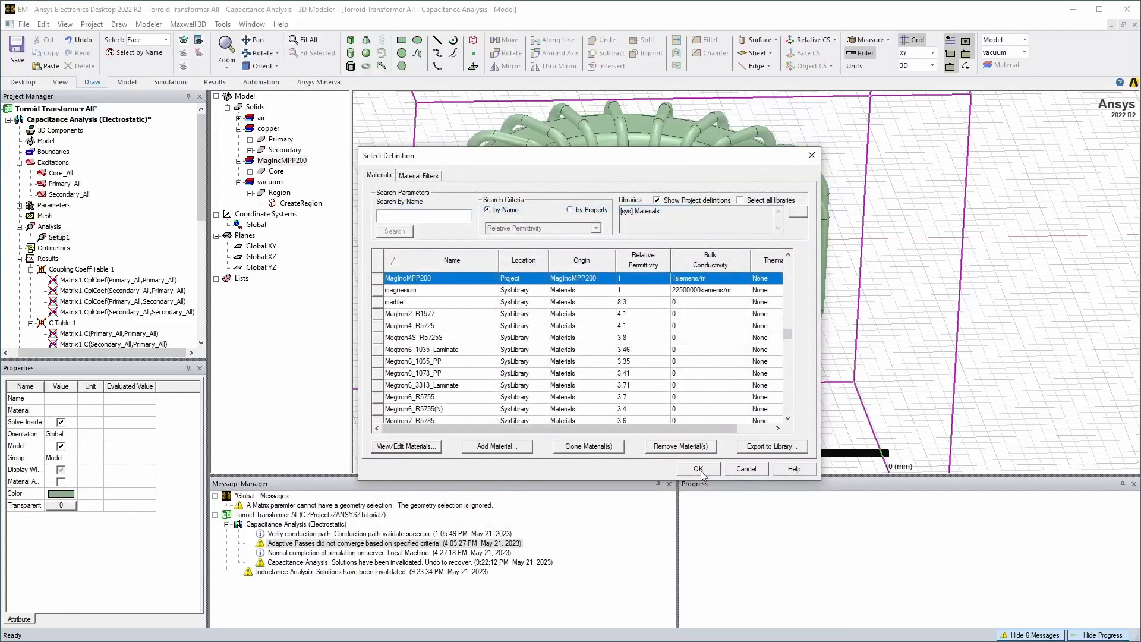
{"action": "left_click", "coordinate": [698, 468]}
Step: Validate the capacitance design and run all of its analyses
{"action": "left_click", "coordinate": [161, 83]}
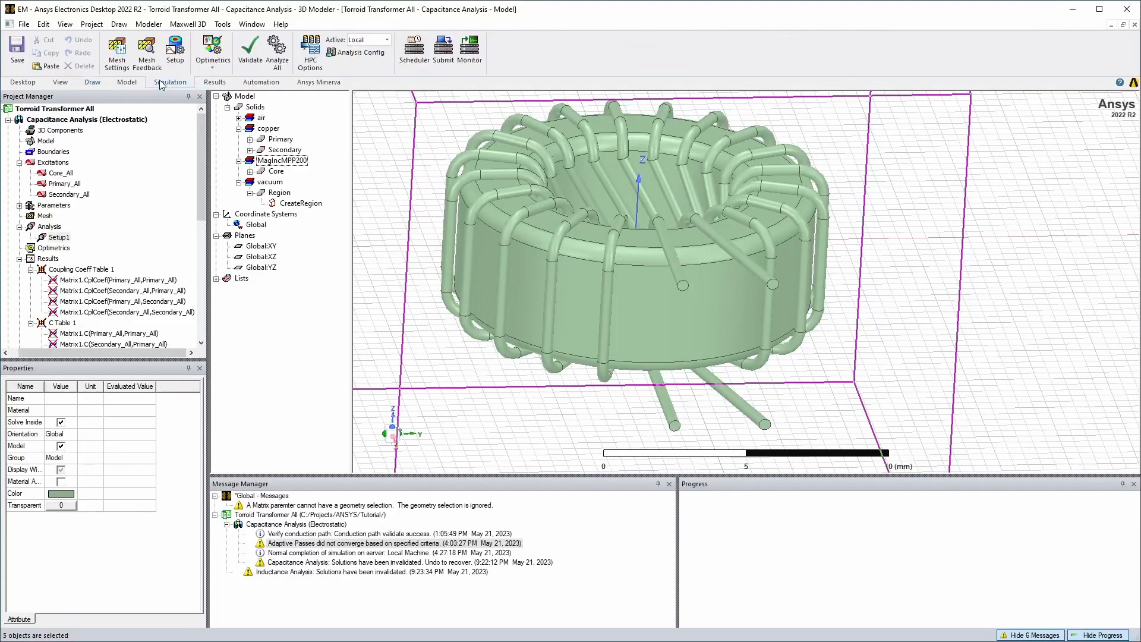
{"action": "left_click", "coordinate": [250, 50]}
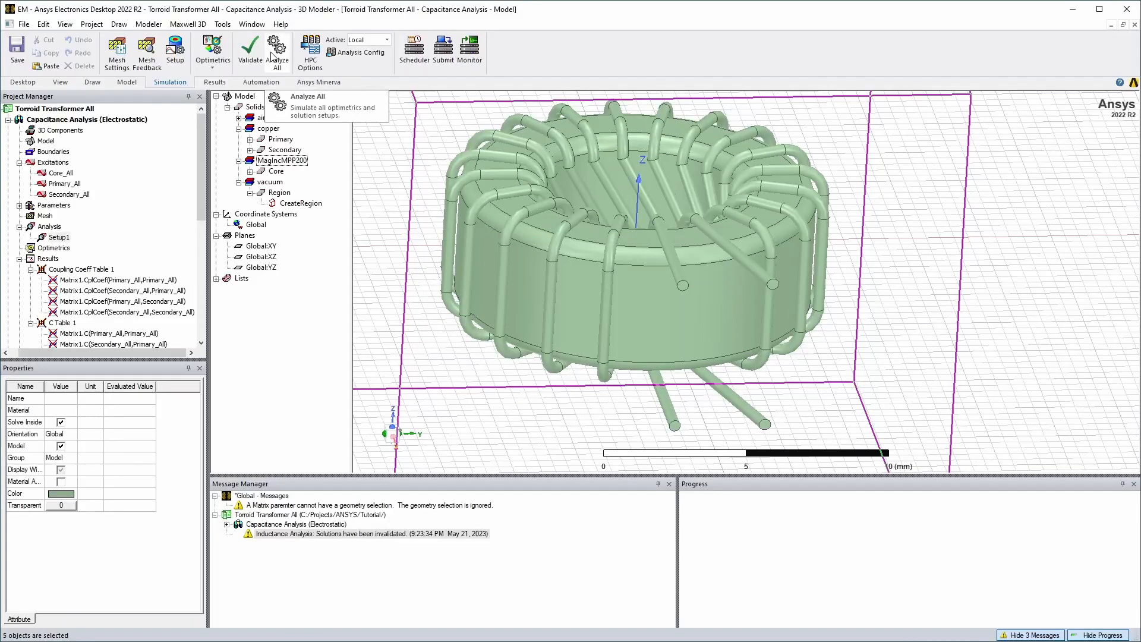
{"action": "left_click", "coordinate": [271, 55]}
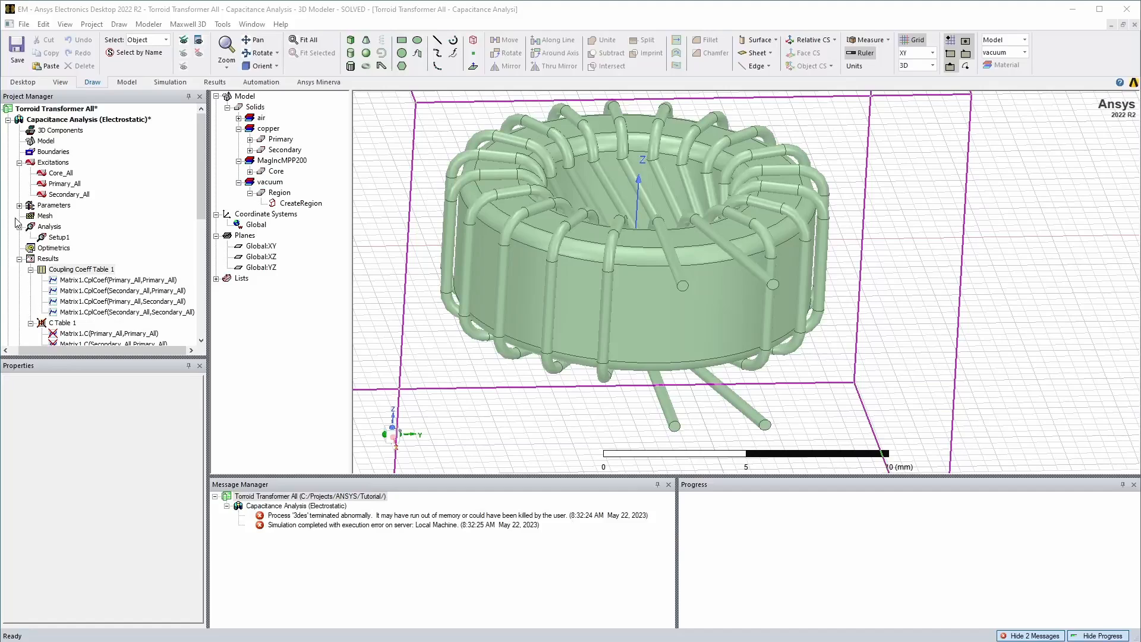
Step: Check the values in Coupling Coeff Table 1 and the solution profile of Setup1, closing both
{"action": "double_click", "coordinate": [61, 270]}
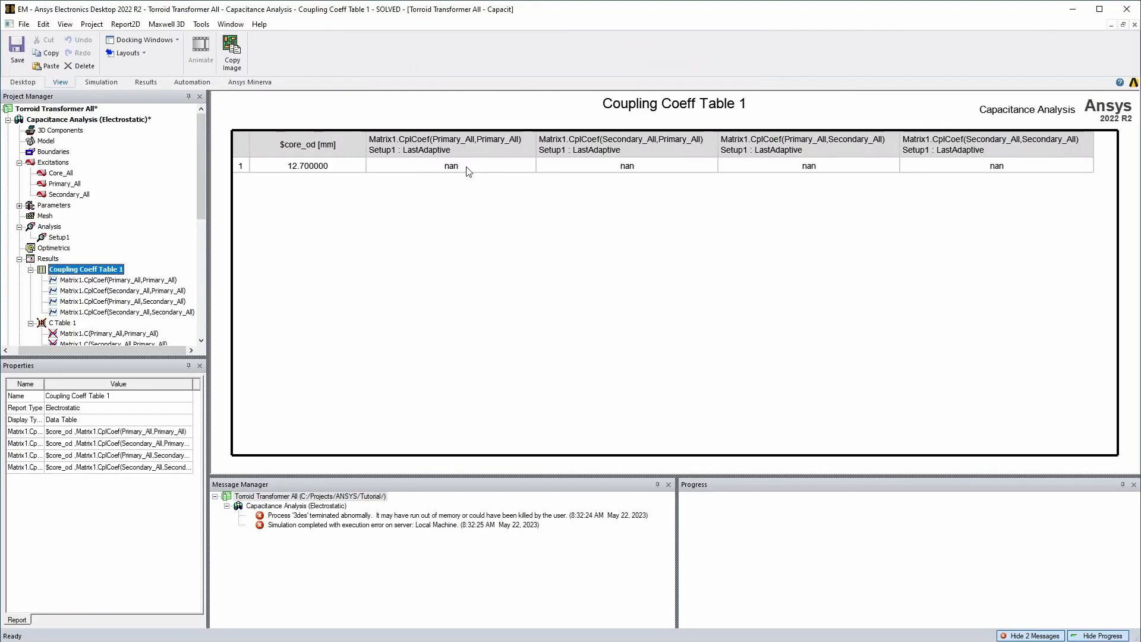
{"action": "left_click", "coordinate": [1134, 24]}
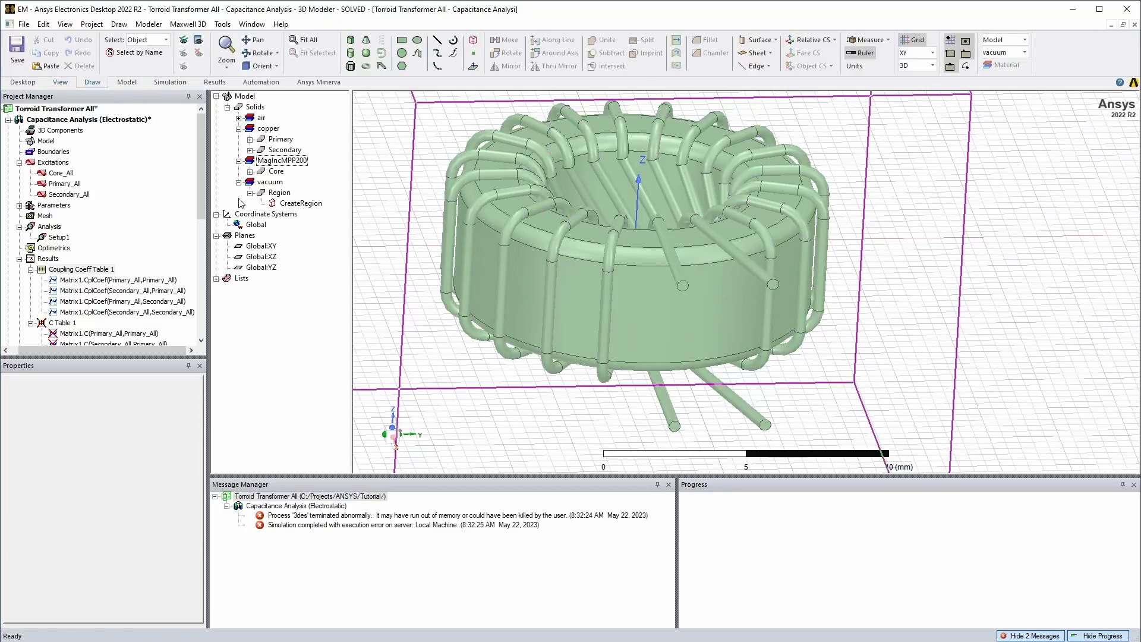
{"action": "right_click", "coordinate": [59, 240]}
{"action": "left_click", "coordinate": [113, 436]}
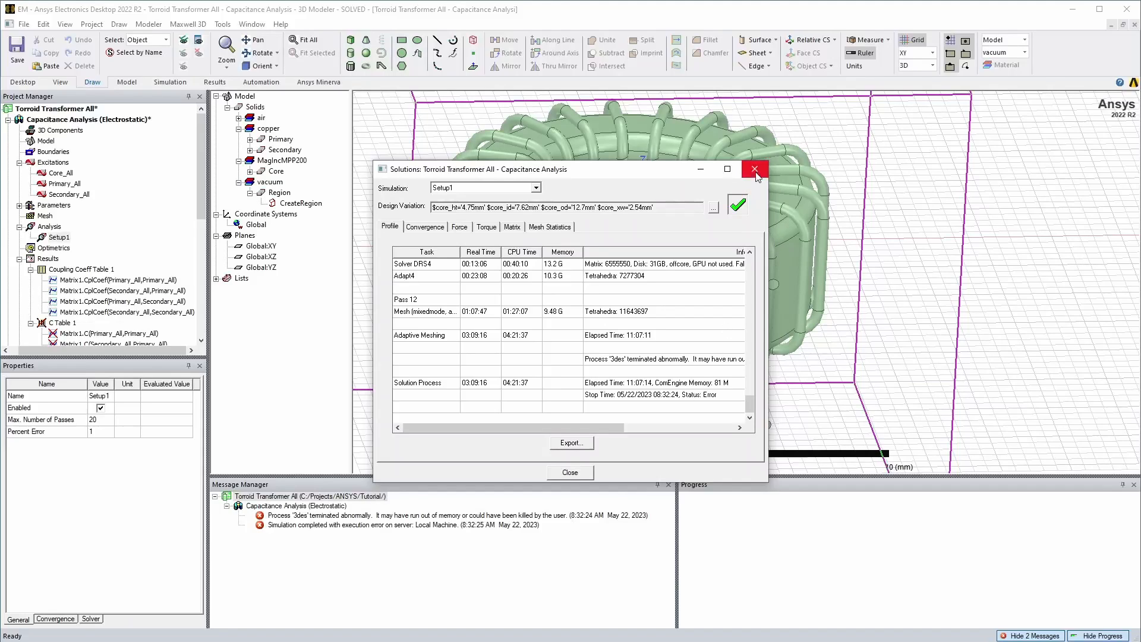
{"action": "left_click", "coordinate": [570, 472]}
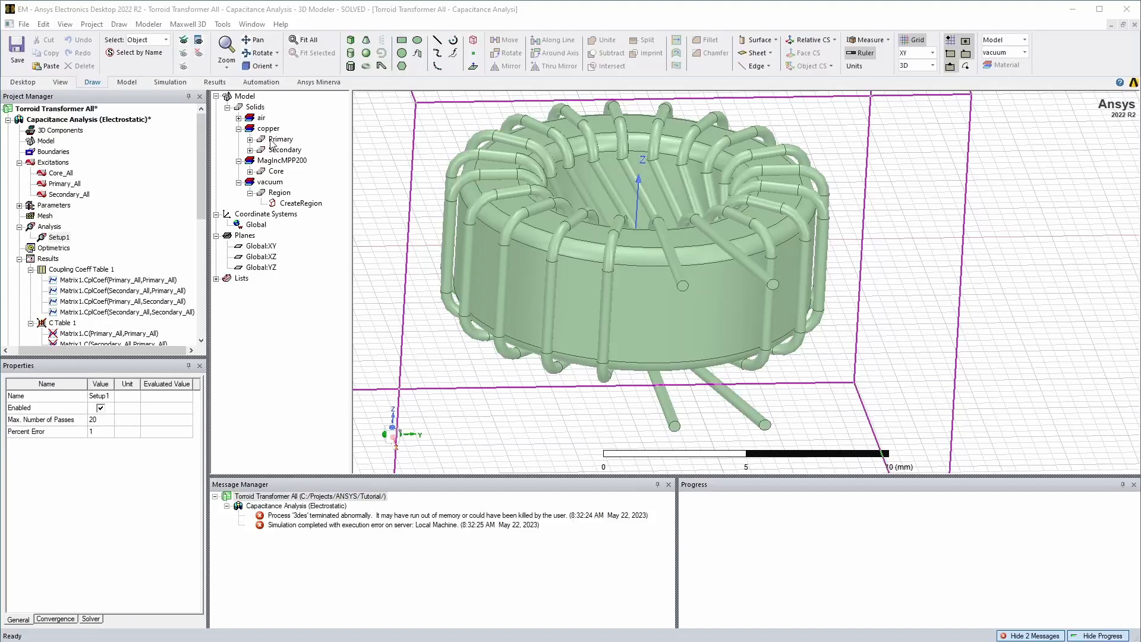
Step: Assign a 0 V voltage excitation named Air to the Air solid
{"action": "left_click", "coordinate": [238, 118]}
{"action": "left_click", "coordinate": [270, 129]}
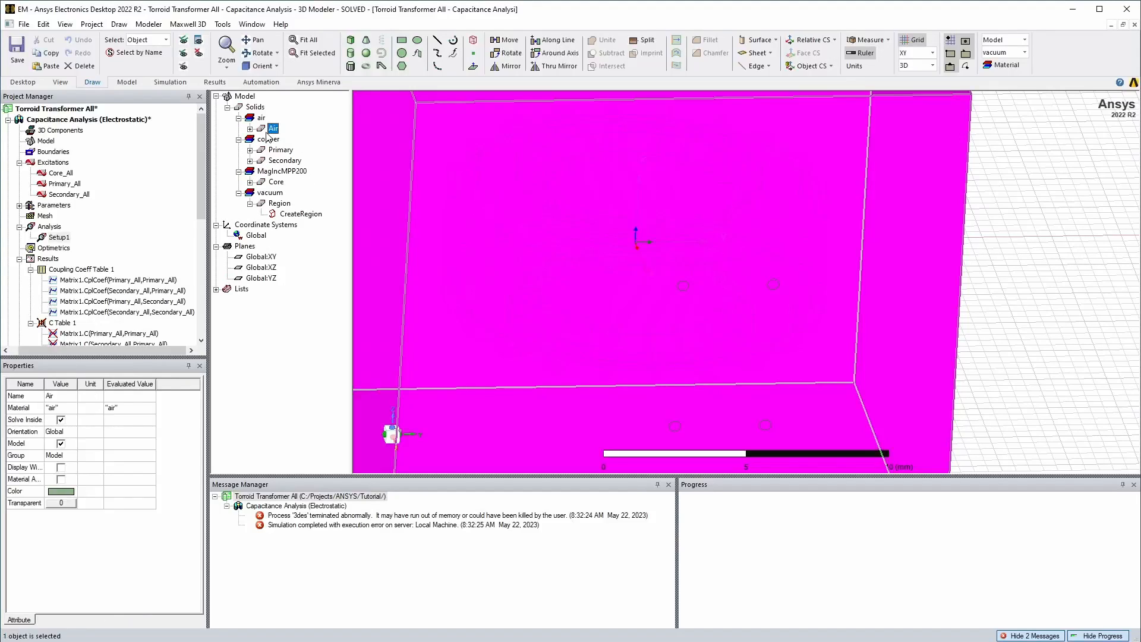
{"action": "right_click", "coordinate": [268, 130]}
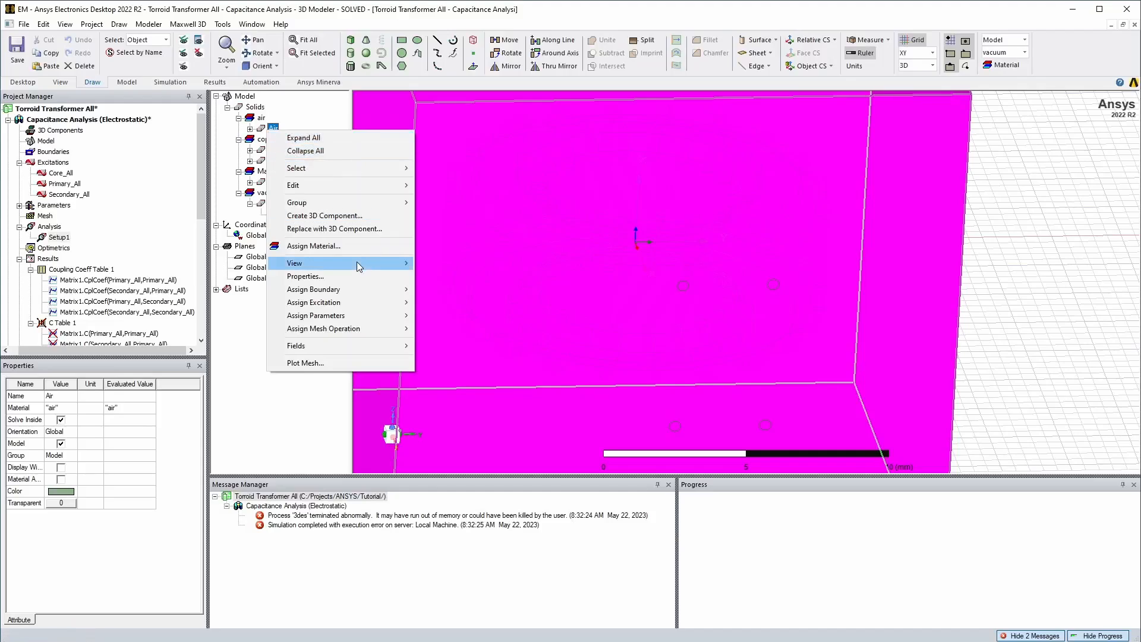
{"action": "mouse_move", "coordinate": [348, 302]}
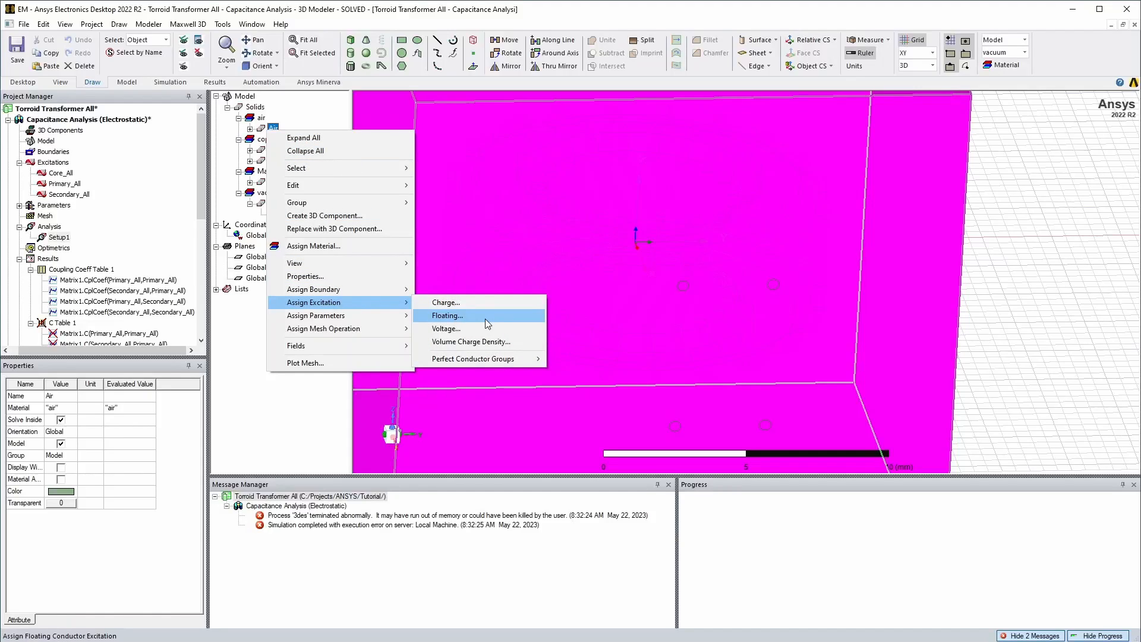
{"action": "left_click", "coordinate": [482, 330]}
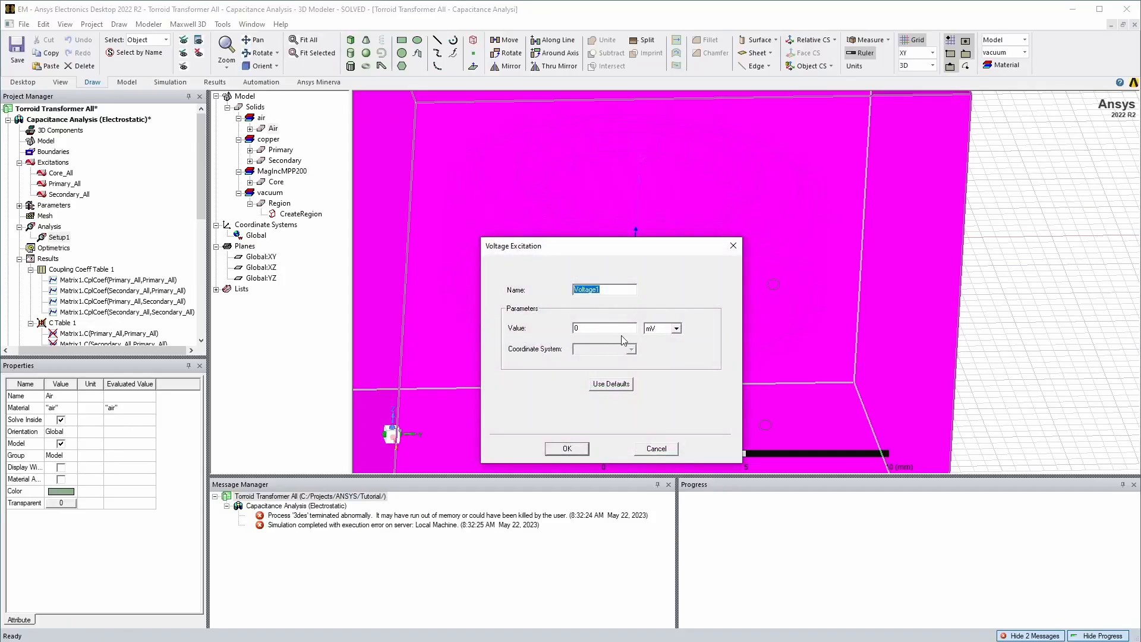
{"action": "type", "text": "Air"}
{"action": "left_click", "coordinate": [676, 328]}
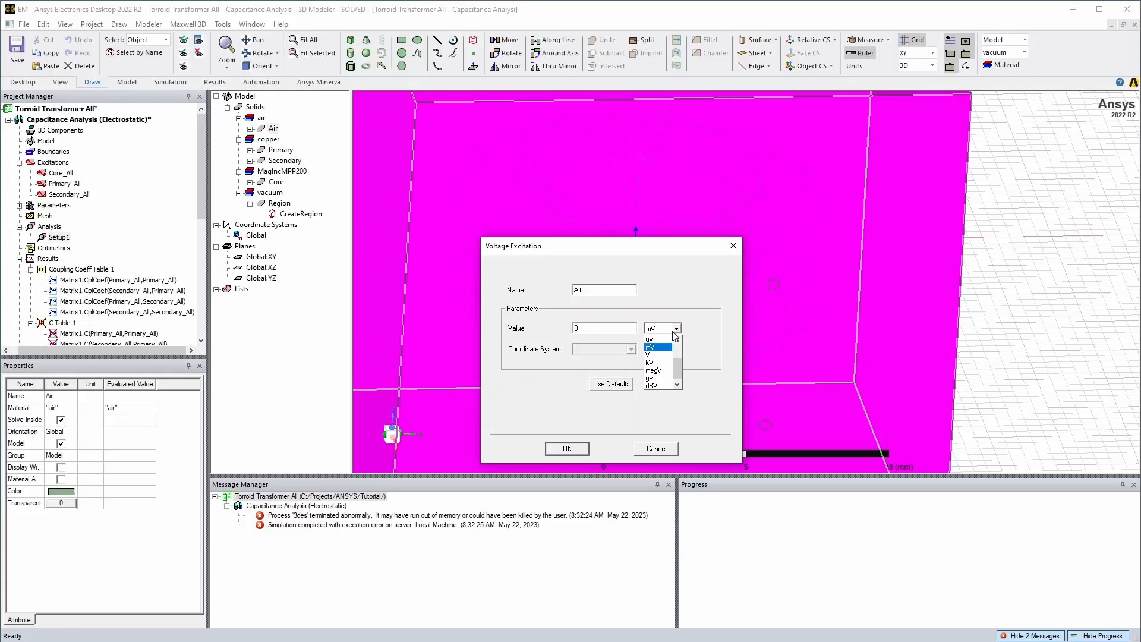
{"action": "left_click", "coordinate": [660, 359]}
{"action": "left_click", "coordinate": [566, 449]}
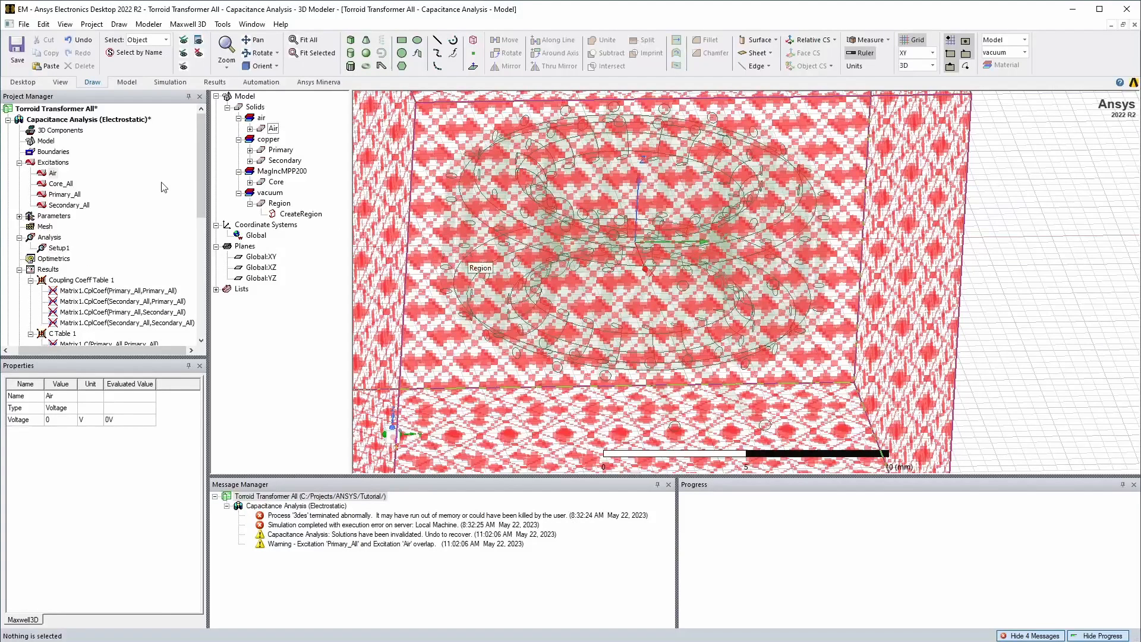
Step: Rename the Air voltage excitation to Air_All
{"action": "right_click", "coordinate": [52, 173]}
{"action": "left_click", "coordinate": [78, 184]}
{"action": "type", "text": "_All"}
{"action": "key", "text": "Return"}
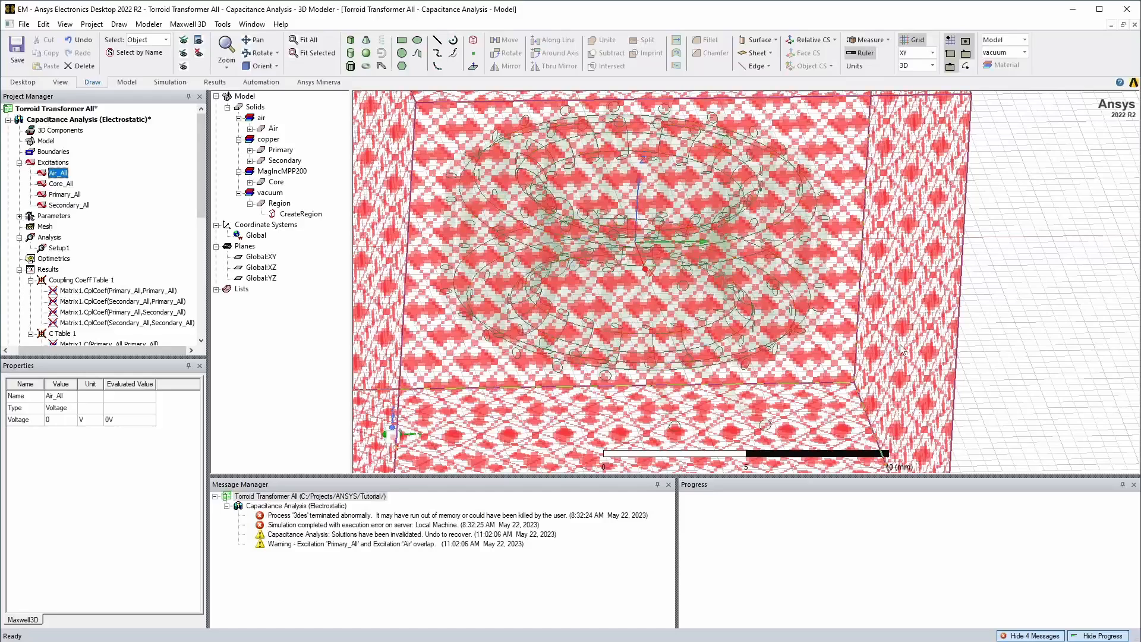
{"action": "left_click", "coordinate": [1034, 288]}
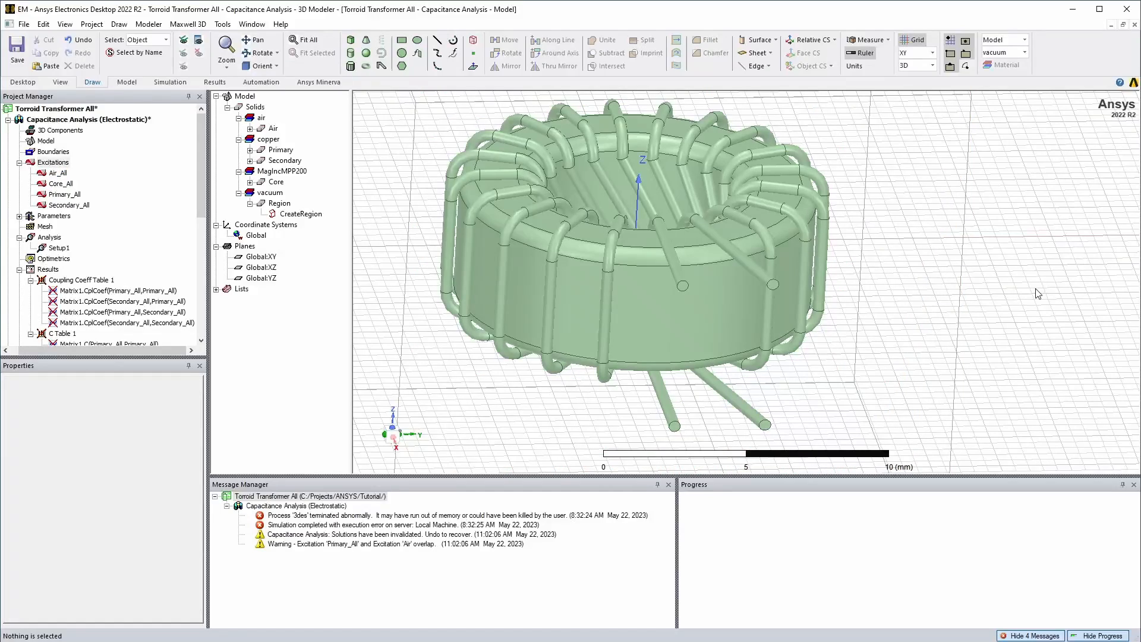
Step: Set the refinement per pass in Setup1's convergence settings to 40 %
{"action": "left_click", "coordinate": [41, 239]}
{"action": "double_click", "coordinate": [55, 247]}
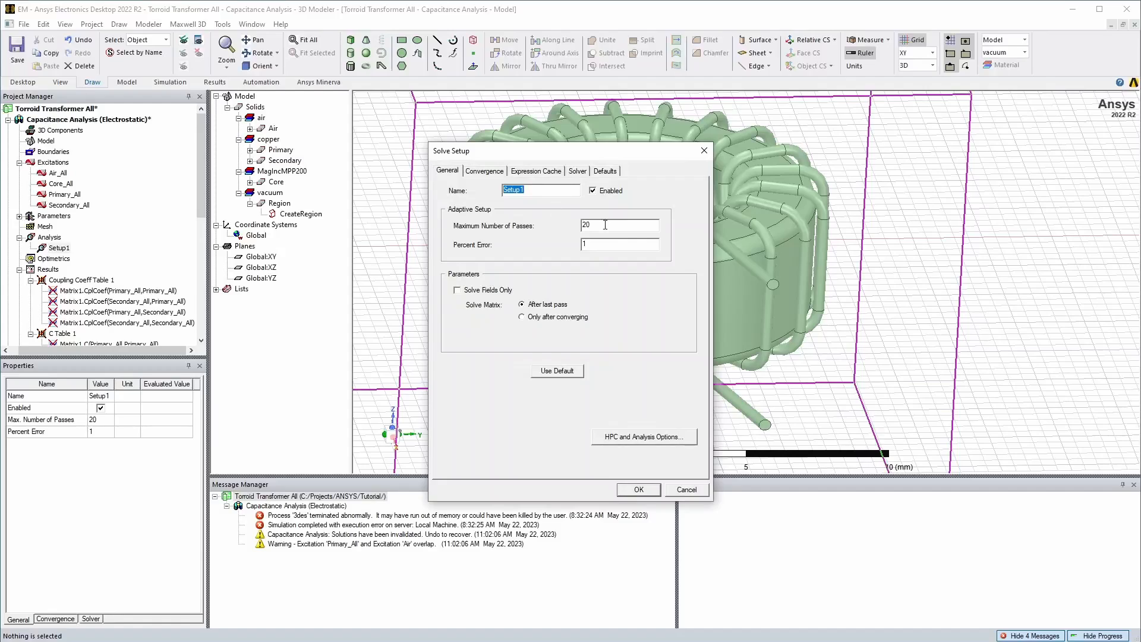
{"action": "left_click", "coordinate": [498, 176]}
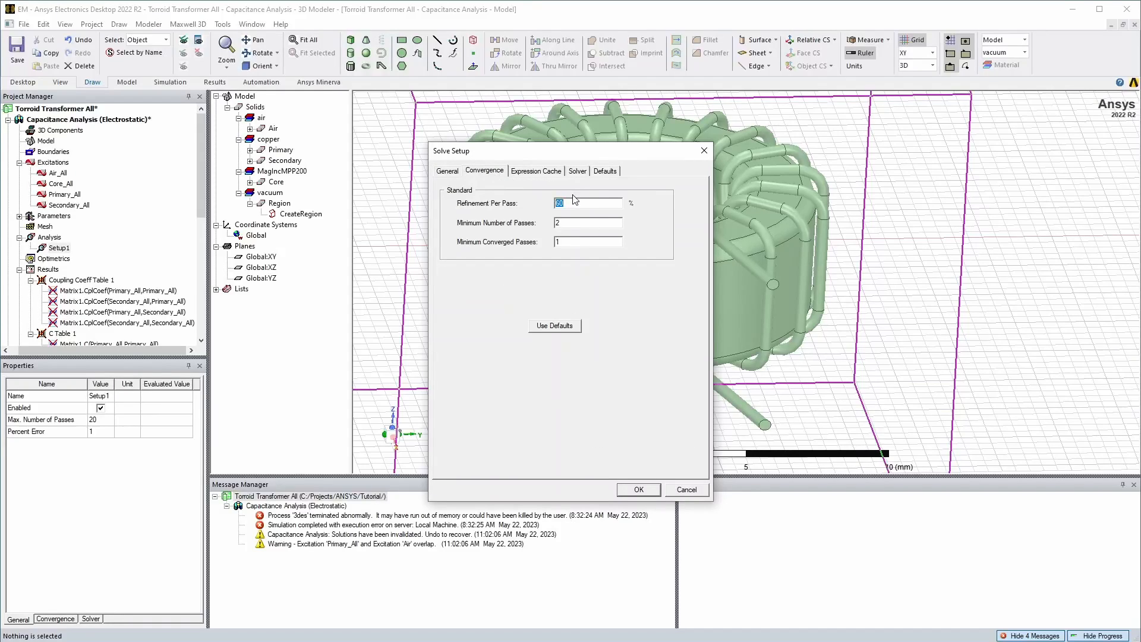
{"action": "type", "text": "40"}
{"action": "left_click", "coordinate": [639, 489]}
Step: Run a validation check on the capacitance design with the Air_All excitation included
{"action": "left_click", "coordinate": [187, 24]}
{"action": "left_click", "coordinate": [189, 64]}
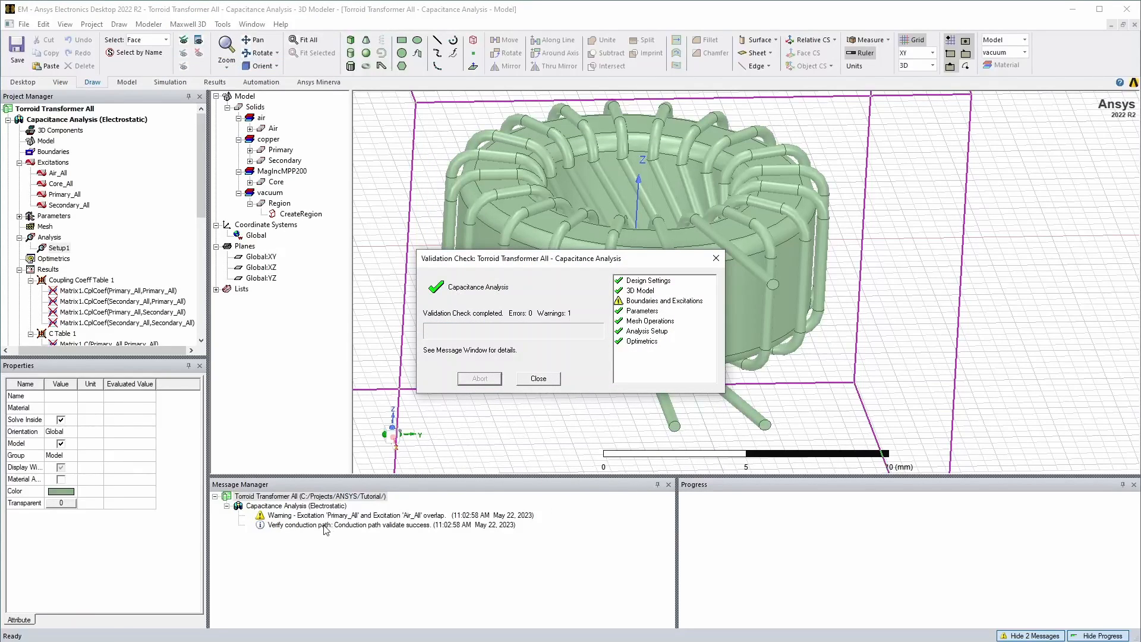
{"action": "left_click", "coordinate": [538, 379]}
Step: Delete the Air_All voltage excitation from the capacitance design
{"action": "left_click", "coordinate": [64, 194]}
{"action": "left_click", "coordinate": [59, 173]}
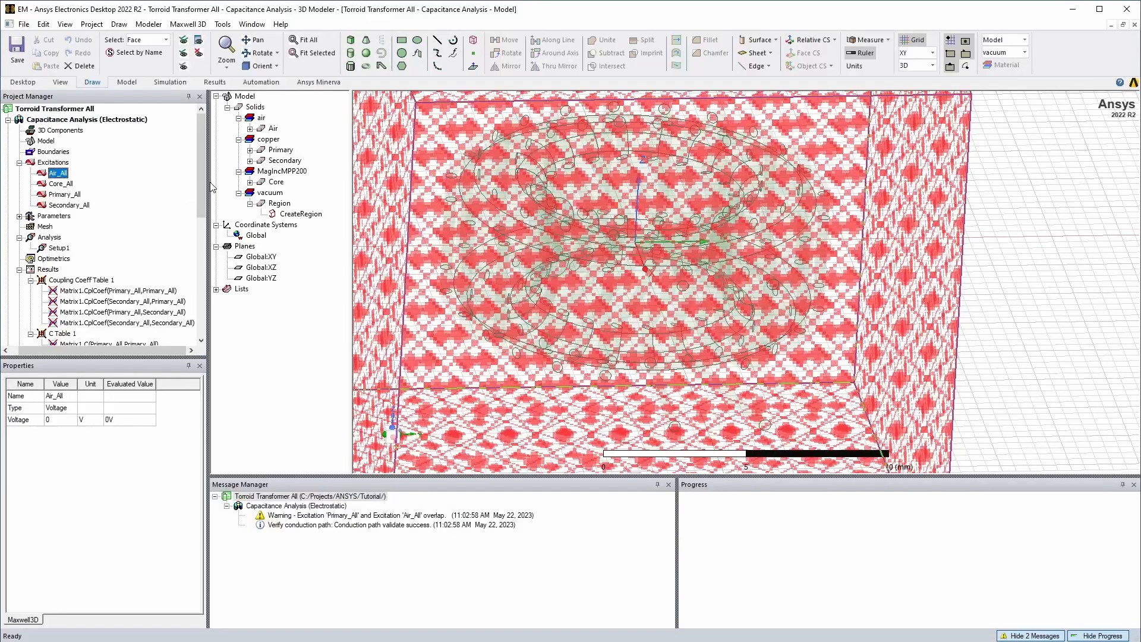
{"action": "key", "text": "Delete"}
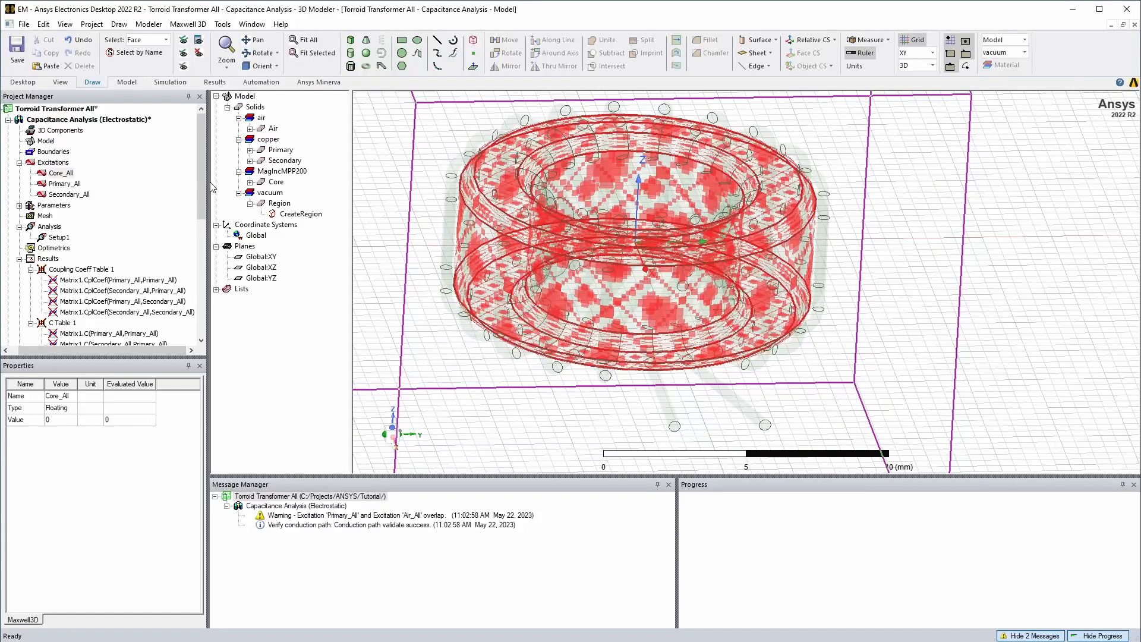
Step: Save the project, validate the capacitance design again and run all of its analyses
{"action": "left_click", "coordinate": [19, 51]}
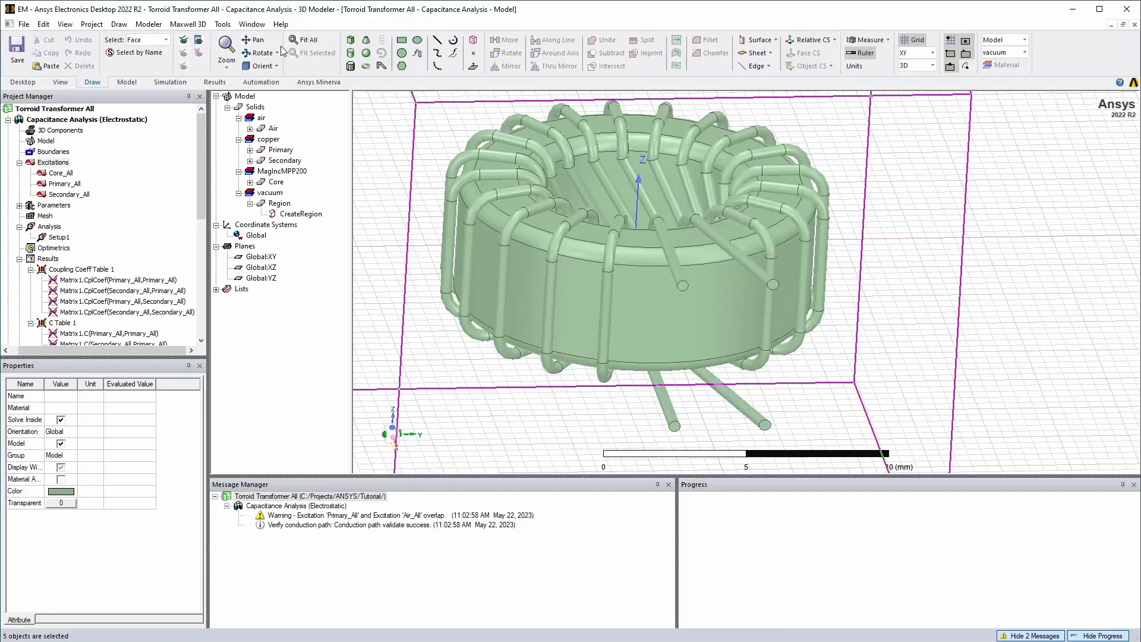
{"action": "left_click", "coordinate": [169, 83]}
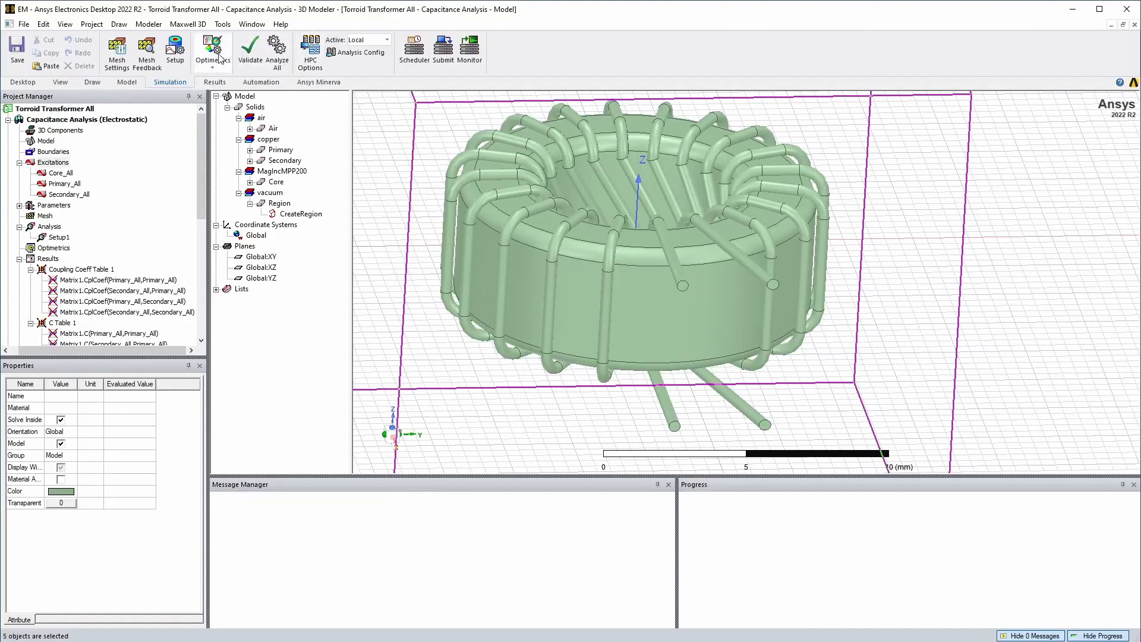
{"action": "left_click", "coordinate": [248, 60]}
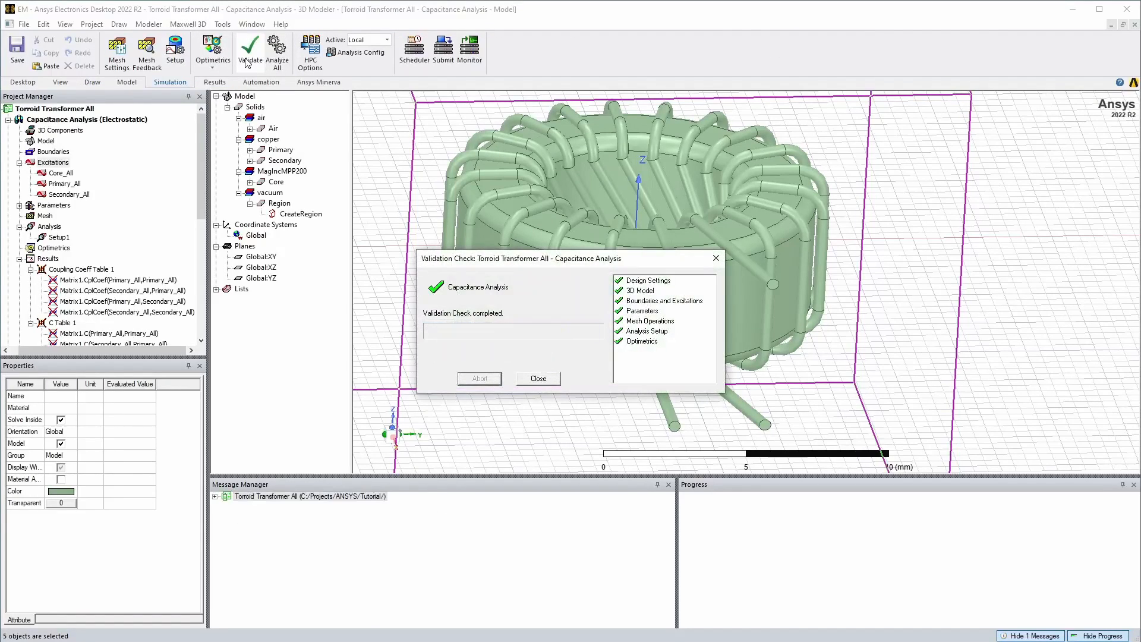
{"action": "left_click", "coordinate": [538, 379]}
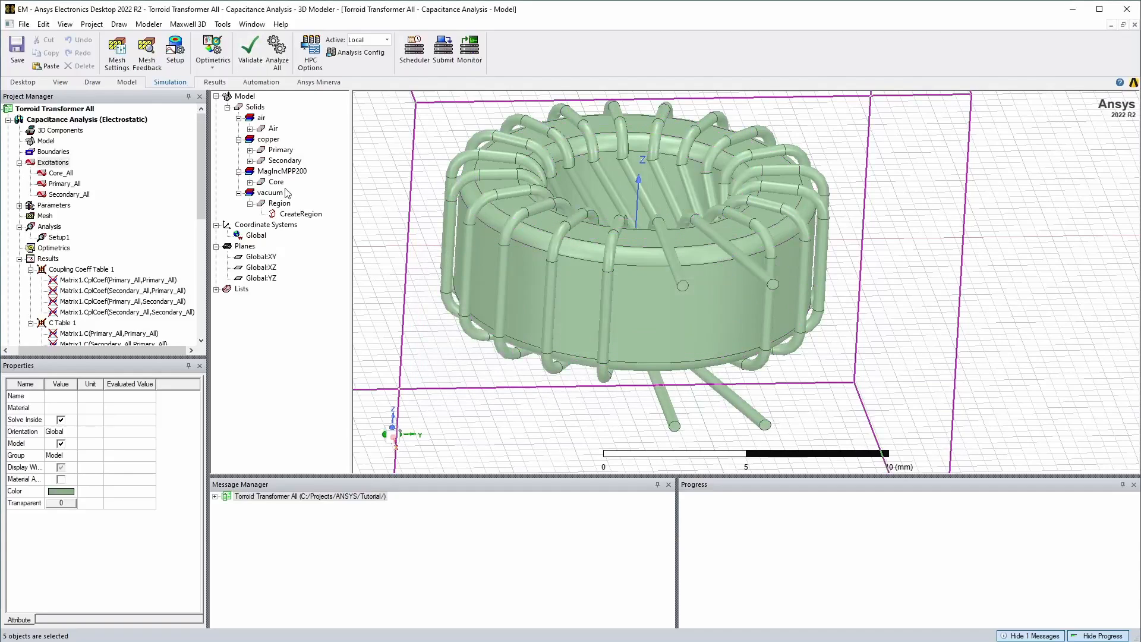
{"action": "left_click", "coordinate": [276, 59]}
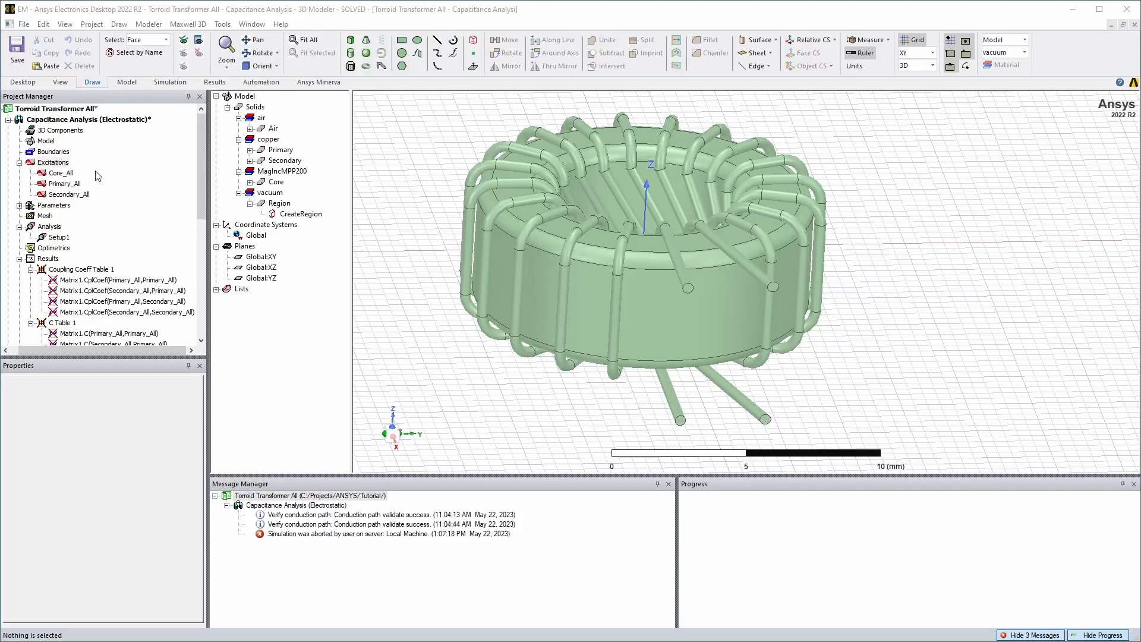
Step: Insert a new Maxwell 3D design into the project and expand its entry in the project tree
{"action": "left_click", "coordinate": [57, 84]}
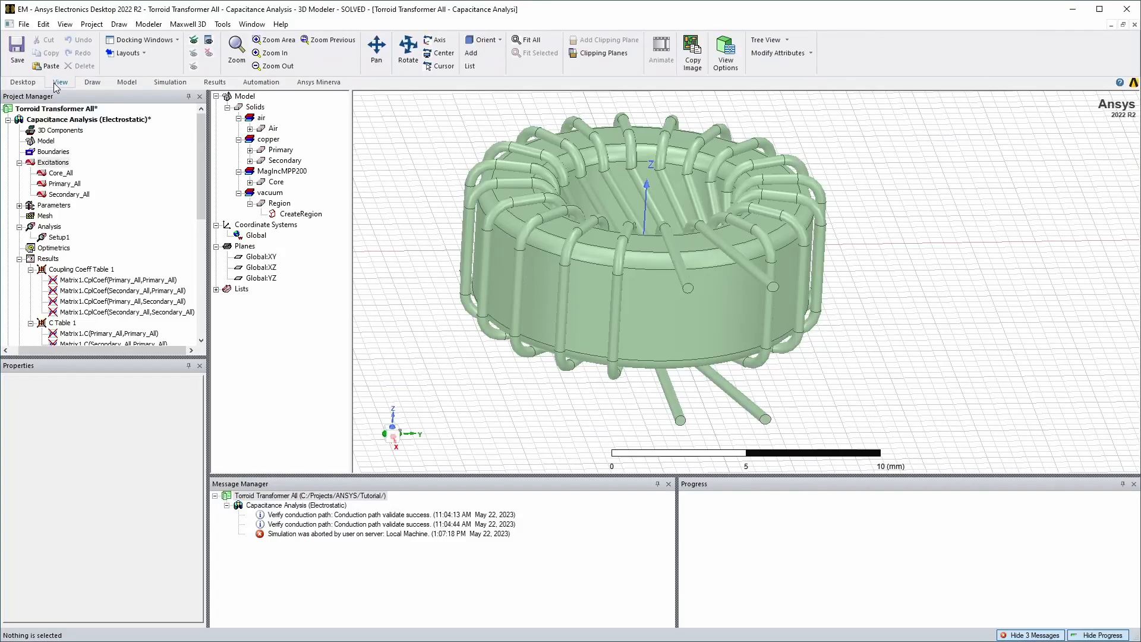
{"action": "left_click", "coordinate": [169, 85]}
{"action": "left_click", "coordinate": [22, 82]}
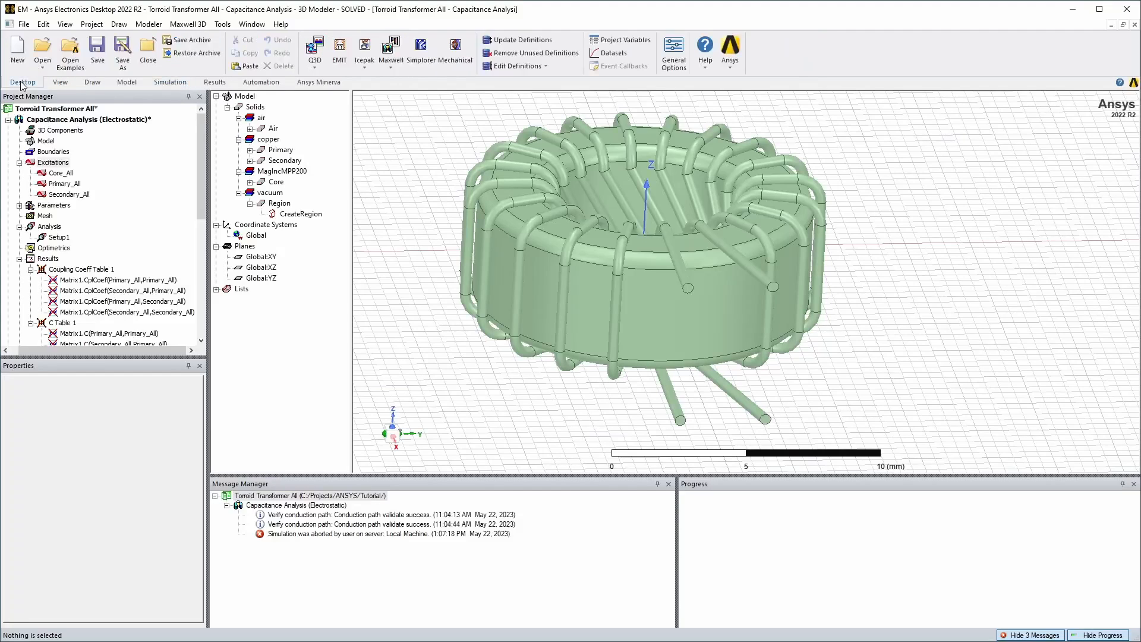
{"action": "left_click", "coordinate": [381, 57]}
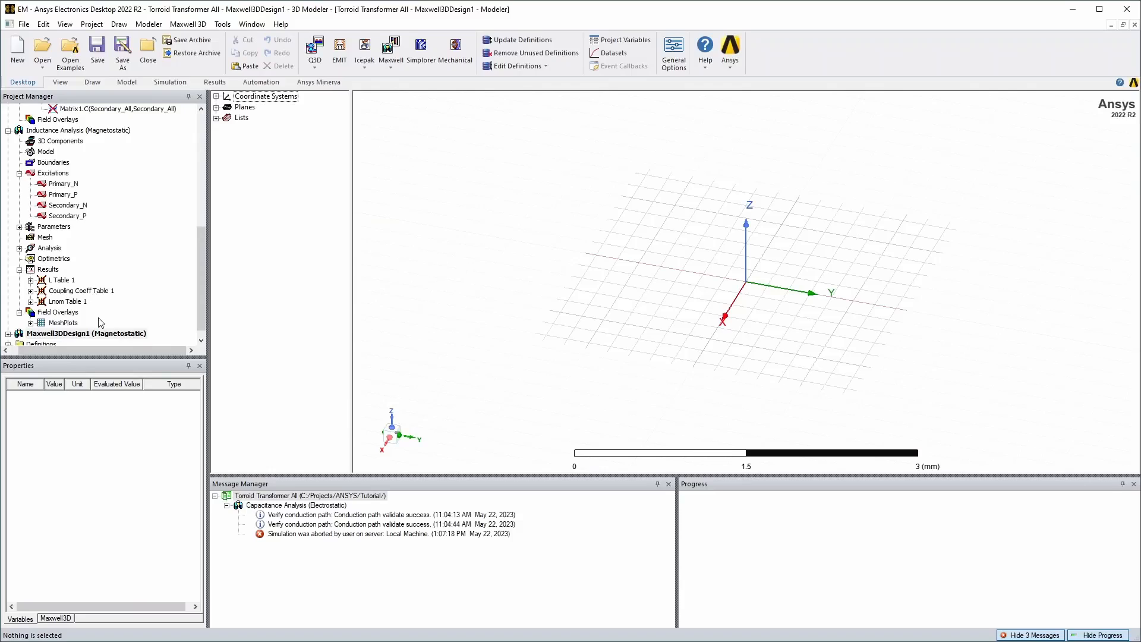
{"action": "scroll", "coordinate": [83, 337], "scroll_direction": "down", "scroll_amount": 1}
{"action": "left_click", "coordinate": [7, 322]}
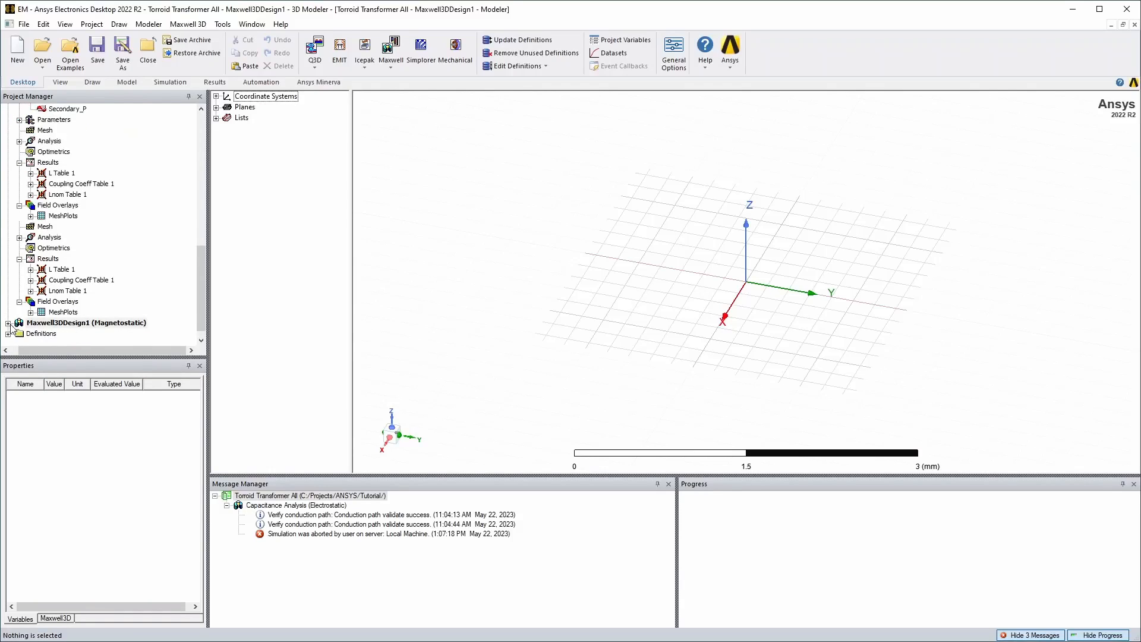
Step: Rename the new Maxwell 3D design as Resistance
{"action": "right_click", "coordinate": [68, 231]}
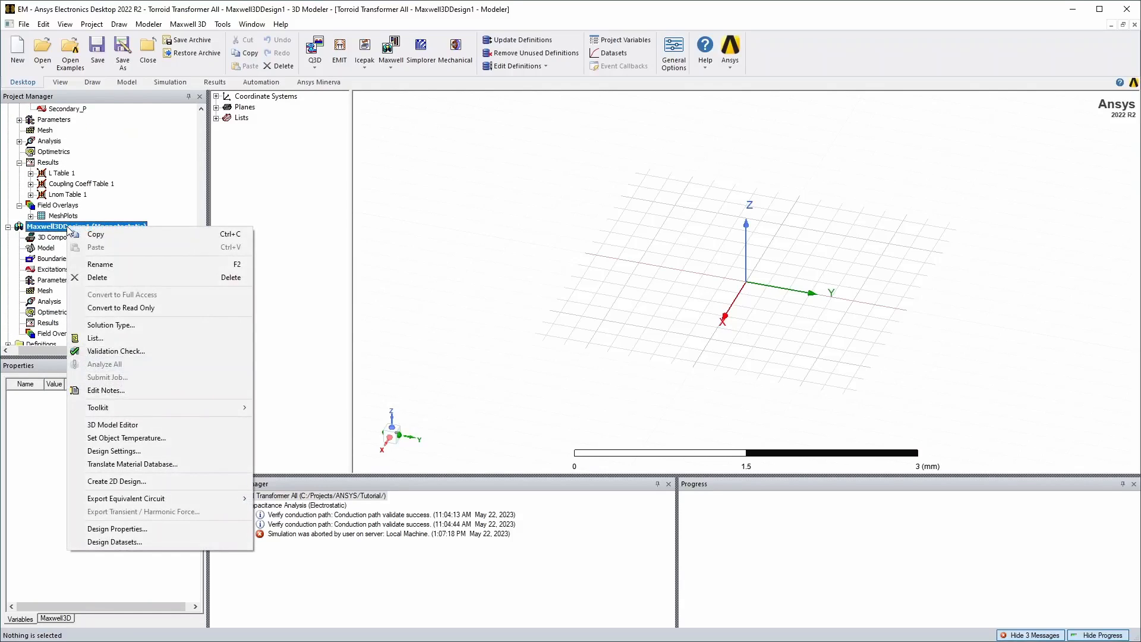
{"action": "left_click", "coordinate": [202, 269]}
{"action": "type", "text": "Resistance"}
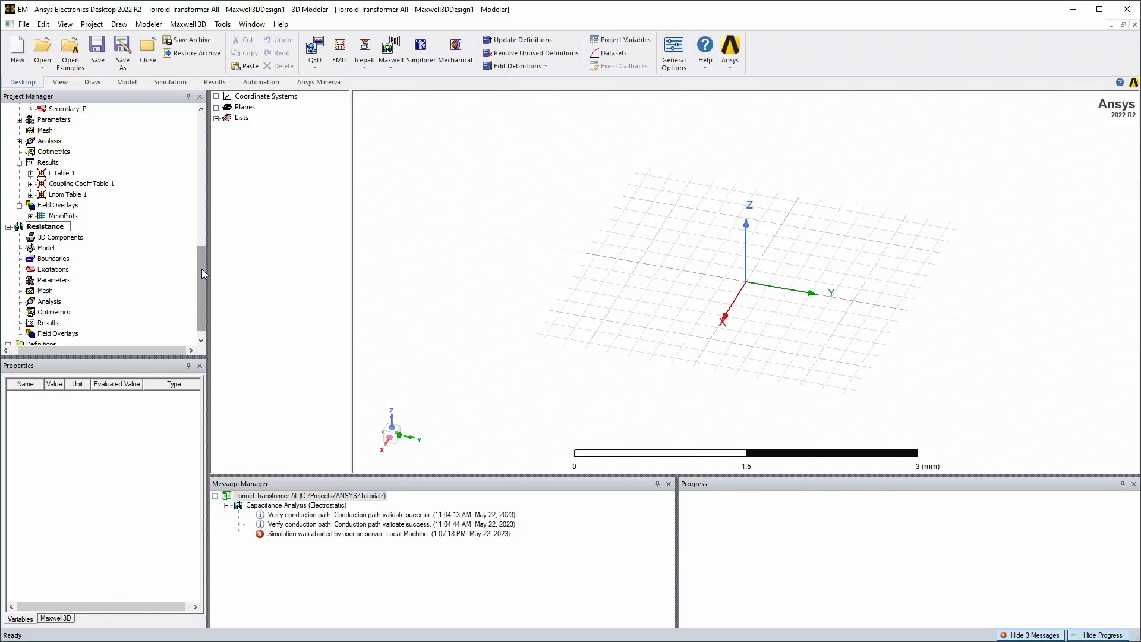
{"action": "key", "text": "Return"}
Step: Set the Resistance design's solution type to DC Conduction
{"action": "right_click", "coordinate": [80, 228]}
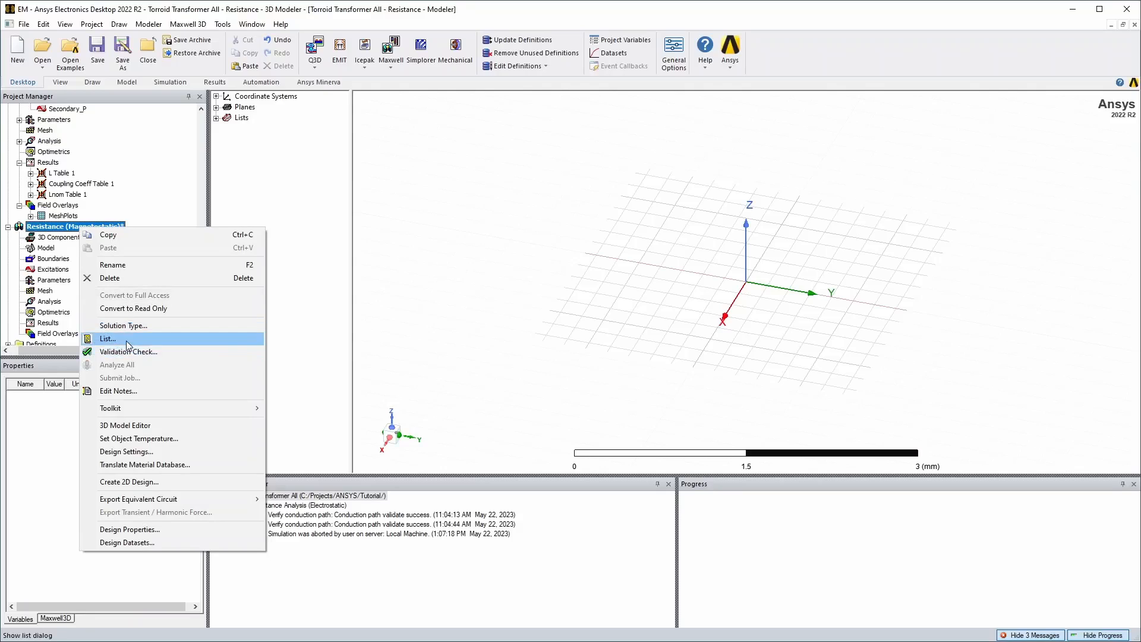
{"action": "left_click", "coordinate": [132, 325]}
{"action": "left_click_drag", "start_coordinate": [1116, 533], "coordinate": [321, 161]}
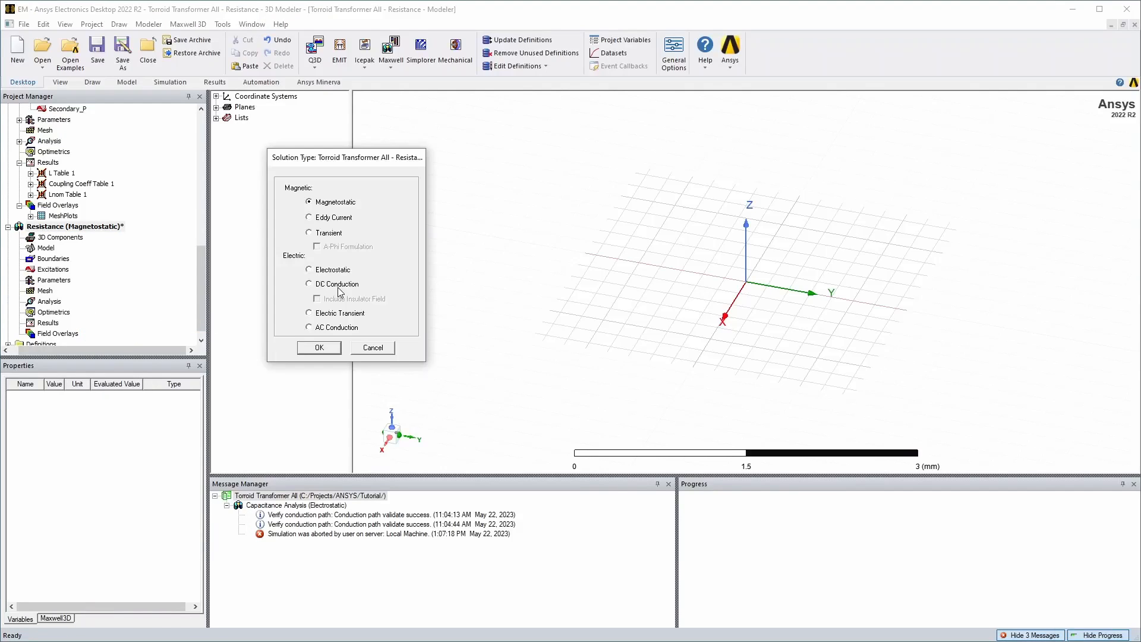
{"action": "left_click", "coordinate": [333, 284]}
{"action": "left_click", "coordinate": [319, 347]}
Step: Copy the Air, Primary, Secondary, Core and Region solids from the Capacitance Analysis design into the Resistance design
{"action": "scroll", "coordinate": [34, 246], "scroll_direction": "up", "scroll_amount": 9}
{"action": "scroll", "coordinate": [33, 245], "scroll_direction": "up", "scroll_amount": 3}
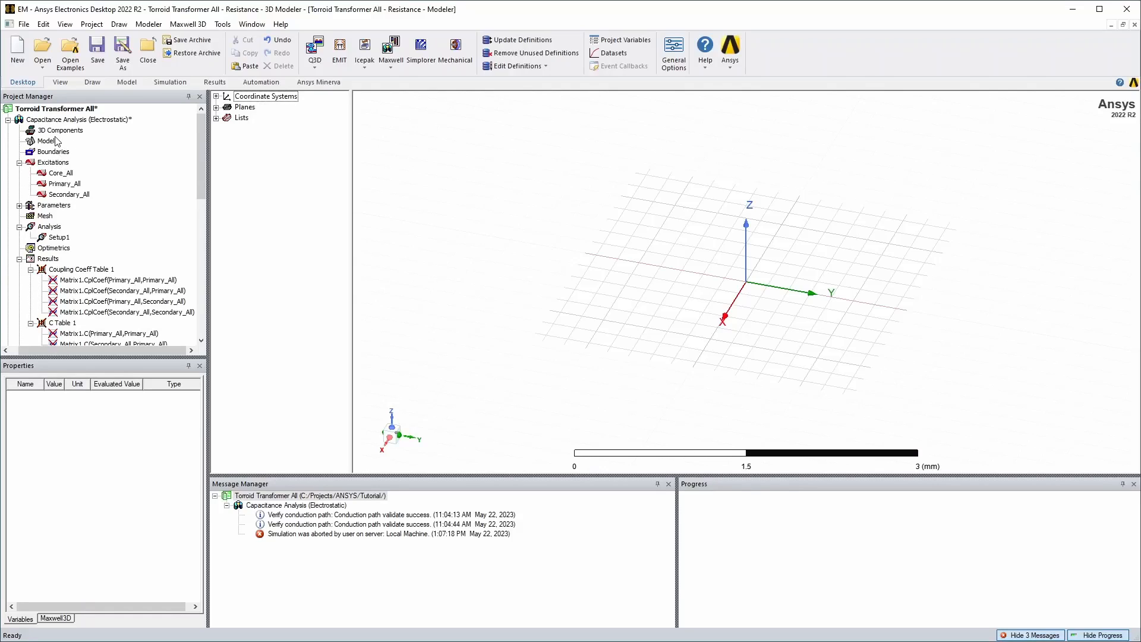
{"action": "double_click", "coordinate": [71, 120]}
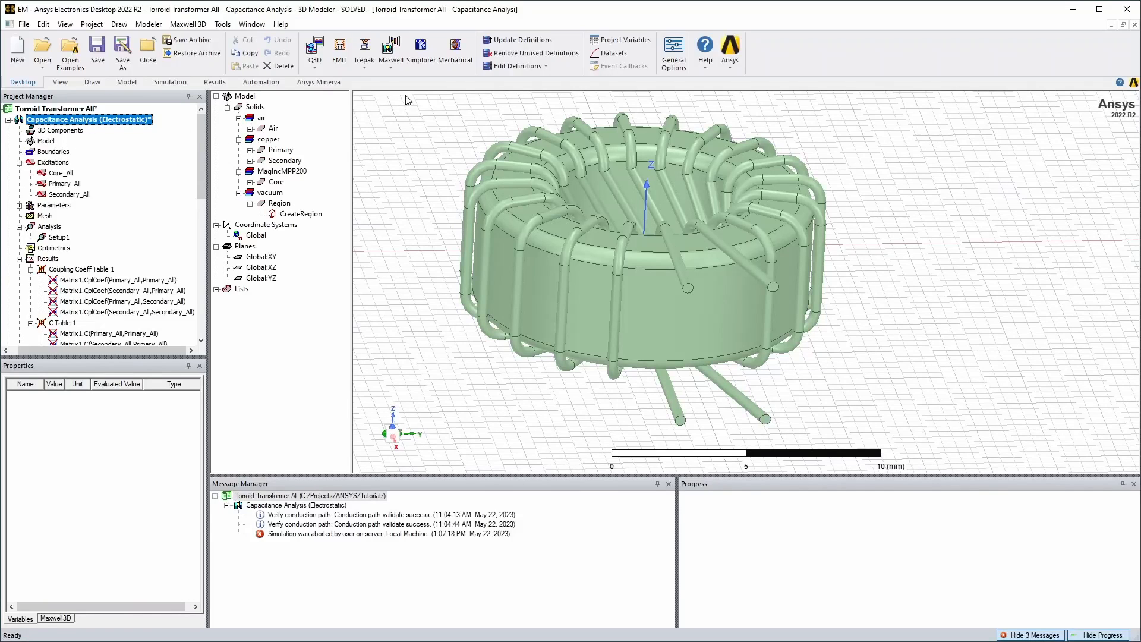
{"action": "left_click", "coordinate": [270, 128]}
{"action": "left_click", "coordinate": [274, 160], "text": "shift"}
{"action": "left_click", "coordinate": [276, 182], "text": "ctrl"}
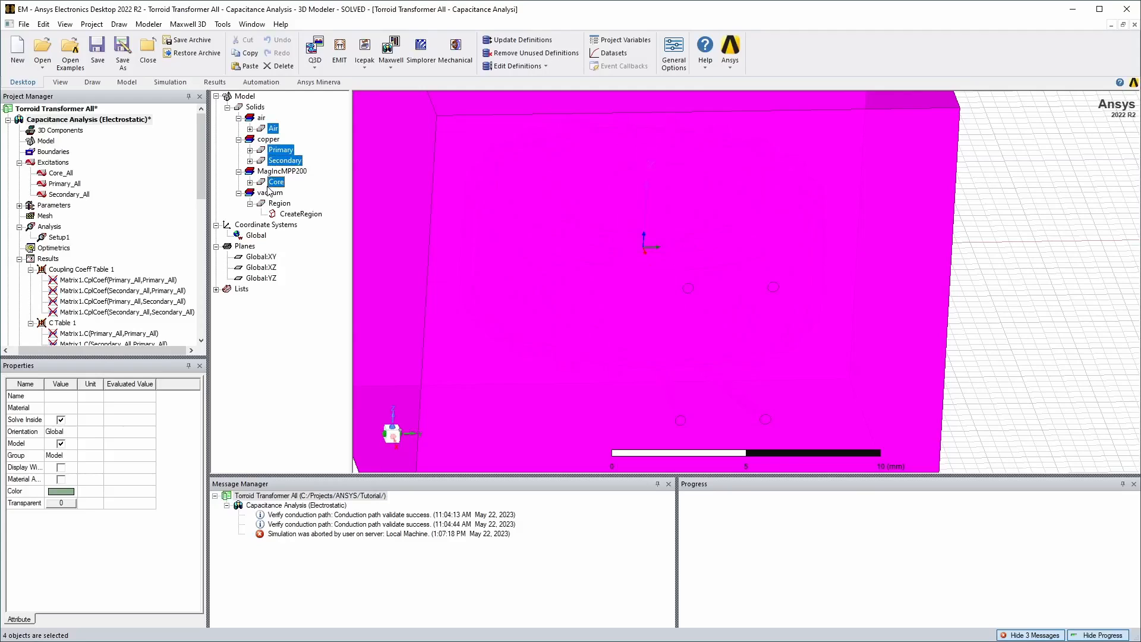
{"action": "left_click", "coordinate": [277, 203], "text": "ctrl"}
{"action": "scroll", "coordinate": [79, 297], "scroll_direction": "down", "scroll_amount": 10}
{"action": "scroll", "coordinate": [79, 296], "scroll_direction": "down", "scroll_amount": 2}
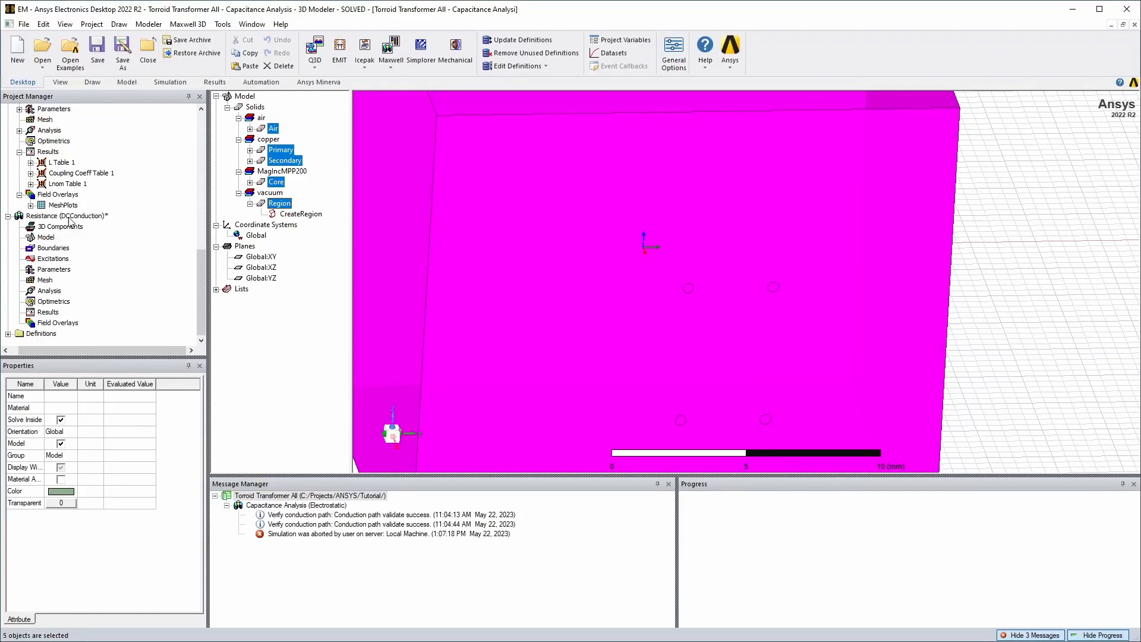
{"action": "left_click", "coordinate": [74, 216]}
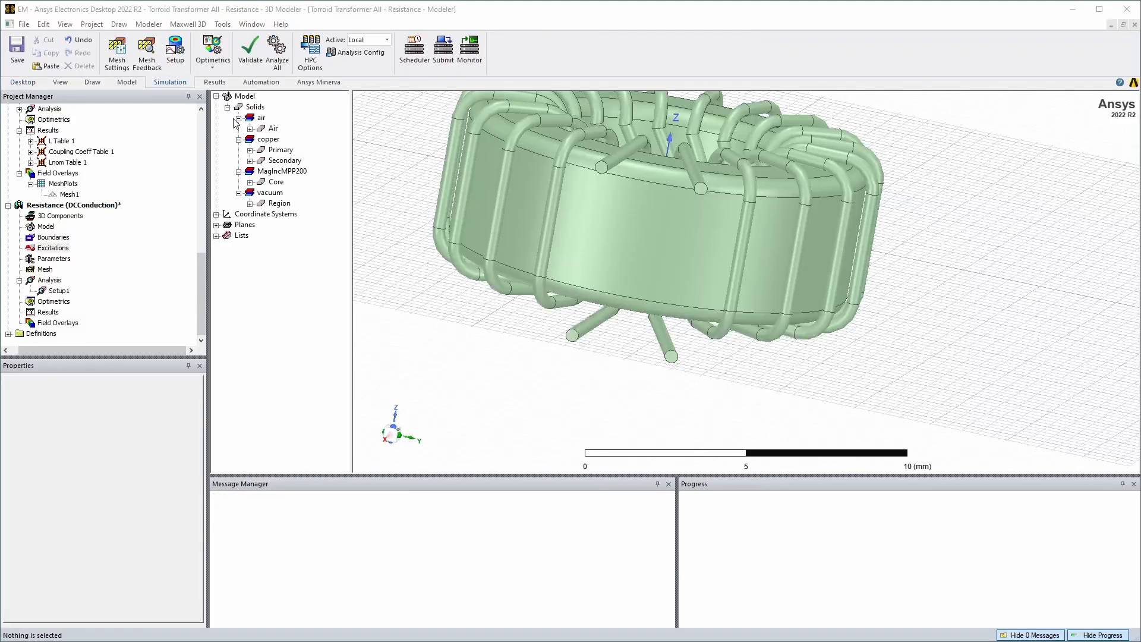
Step: Assign a 1 A current excitation named Primary_P to the end face of the primary winding's upper lead
{"action": "left_click", "coordinate": [246, 216]}
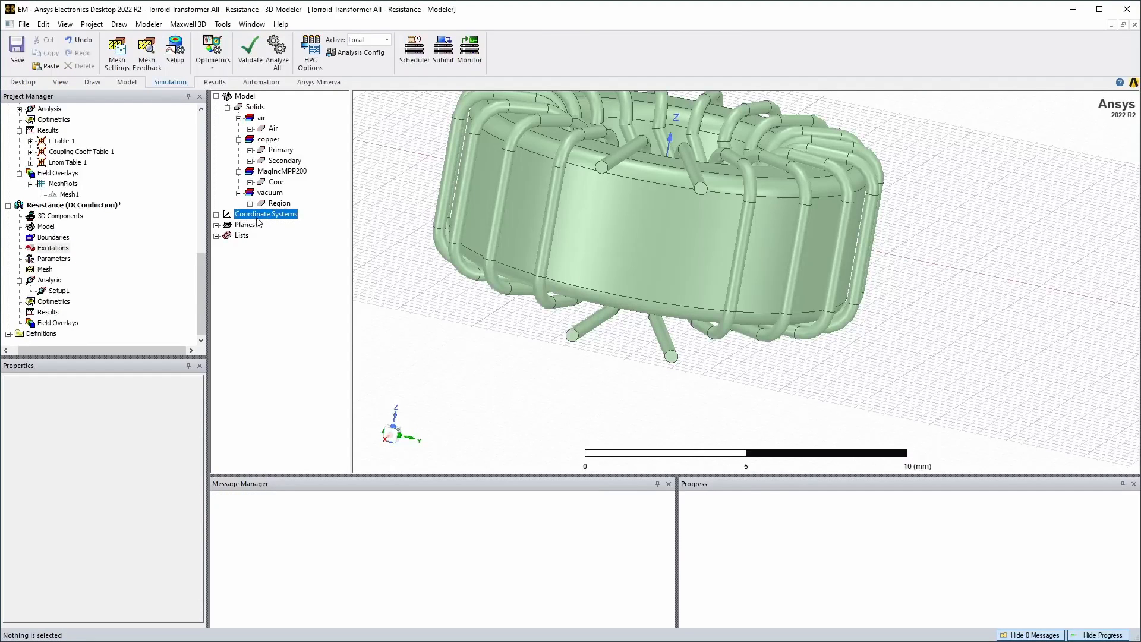
{"action": "left_click", "coordinate": [52, 248]}
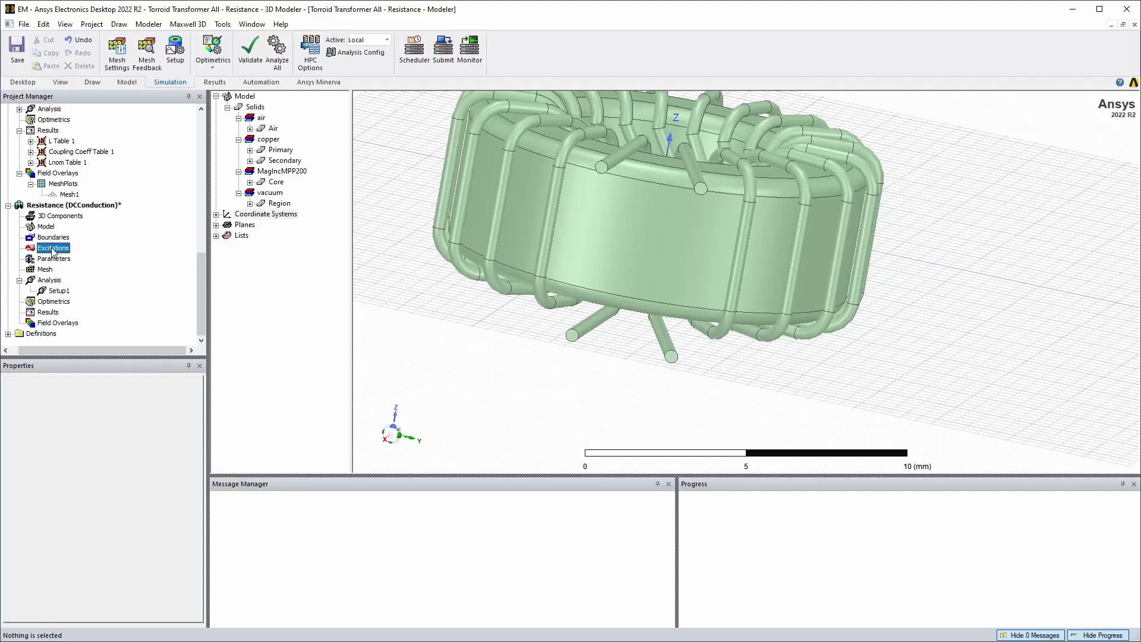
{"action": "left_click", "coordinate": [601, 169]}
{"action": "right_click", "coordinate": [601, 170]}
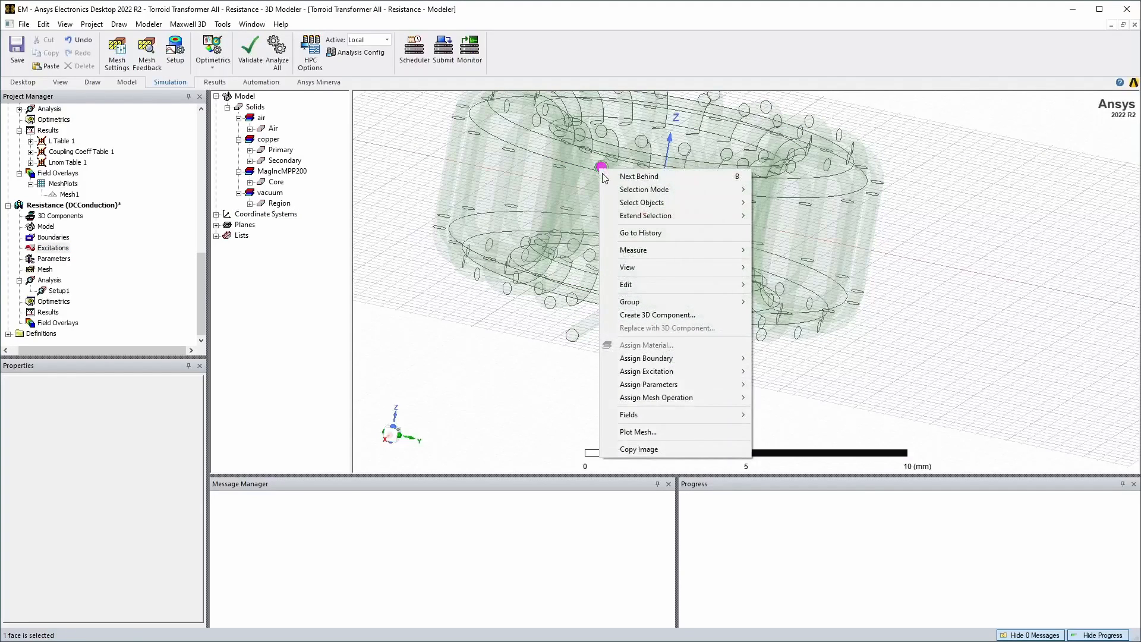
{"action": "mouse_move", "coordinate": [657, 371]}
{"action": "left_click", "coordinate": [779, 371]}
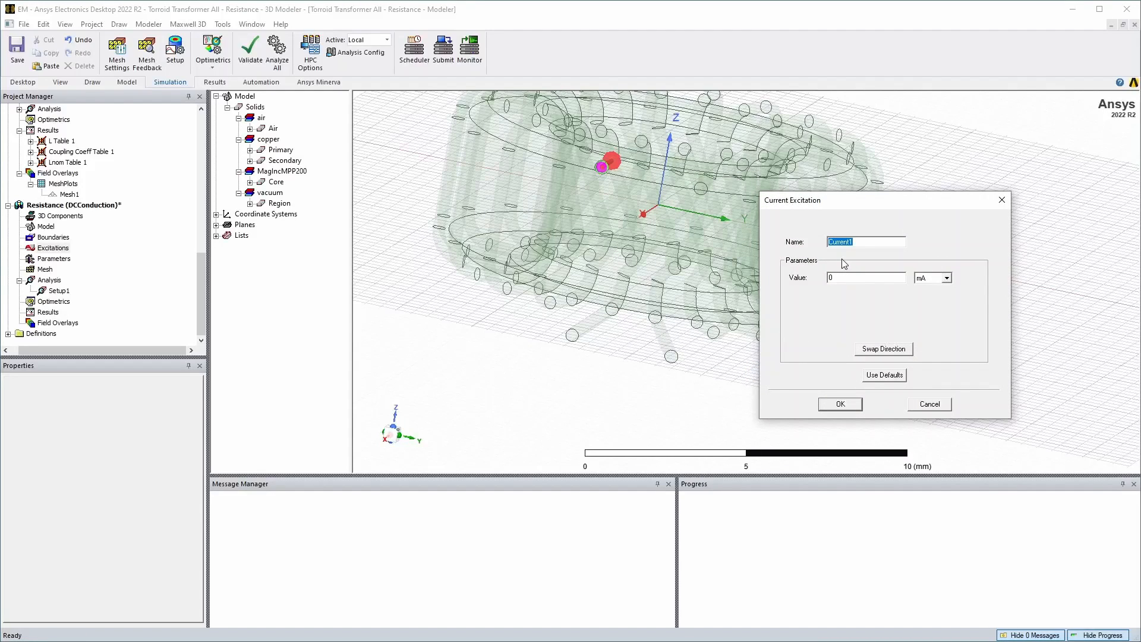
{"action": "type", "text": "Primary_P"}
{"action": "left_click", "coordinate": [946, 278]}
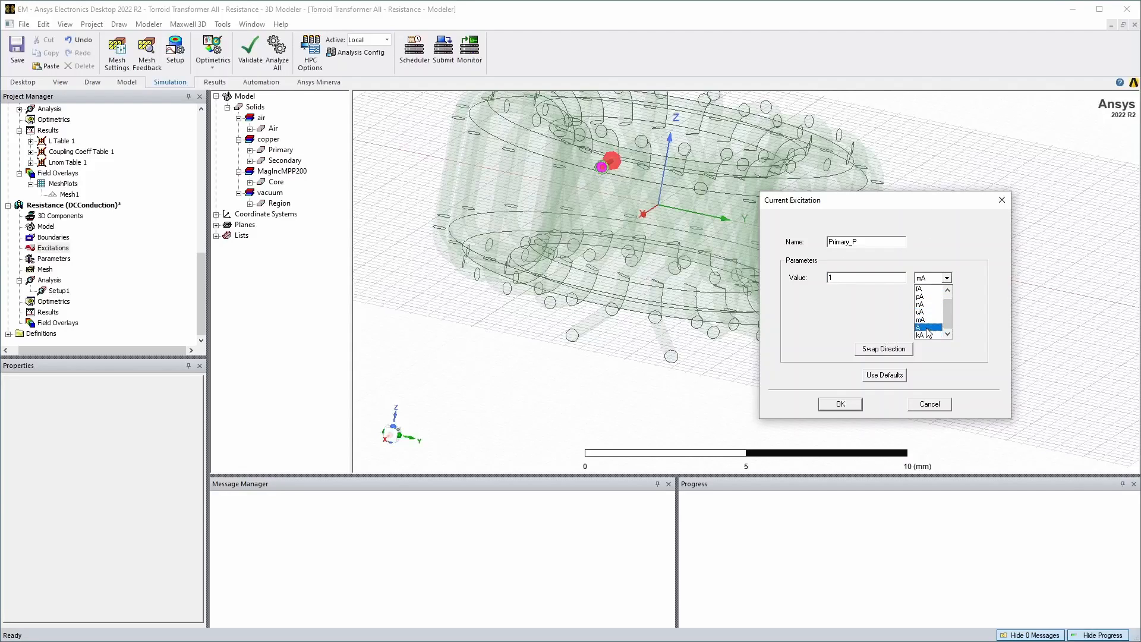
{"action": "left_click", "coordinate": [927, 332]}
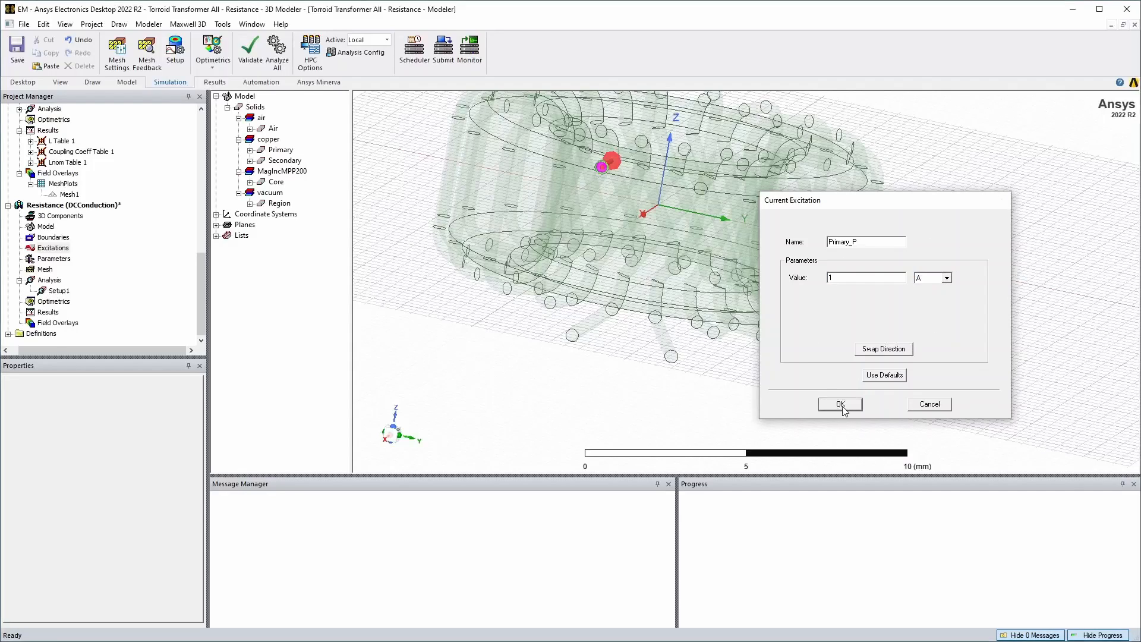
{"action": "left_click", "coordinate": [840, 403]}
Step: Assign a sink excitation named Primary_N to the end face of the primary winding's lower lead
{"action": "left_click", "coordinate": [572, 335]}
{"action": "right_click", "coordinate": [572, 334]}
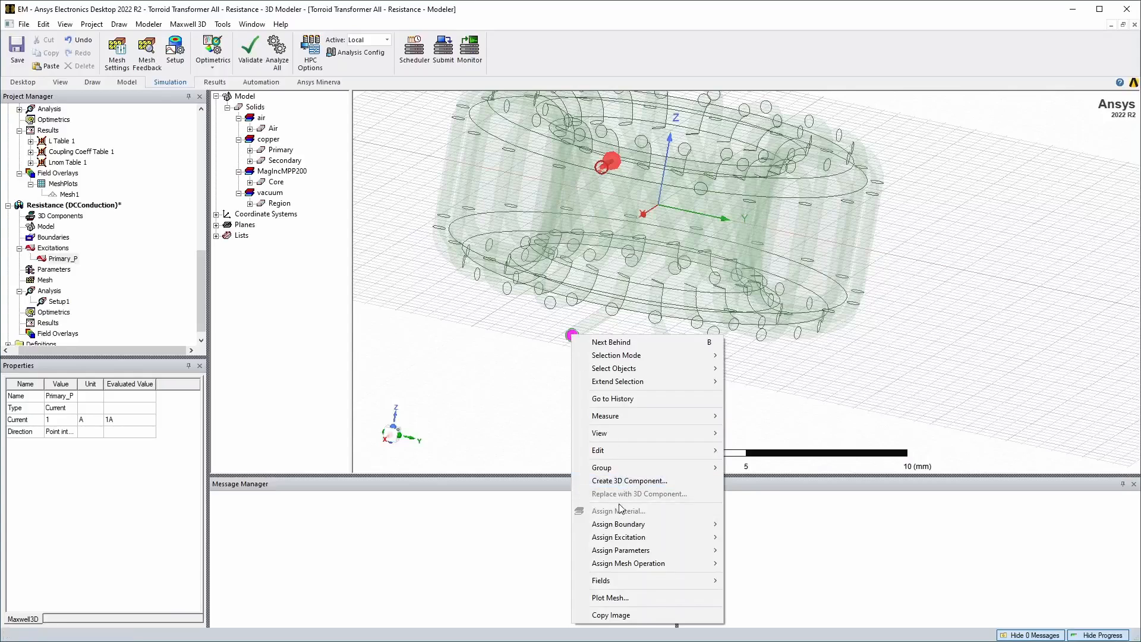
{"action": "mouse_move", "coordinate": [623, 540]}
{"action": "left_click", "coordinate": [749, 550]}
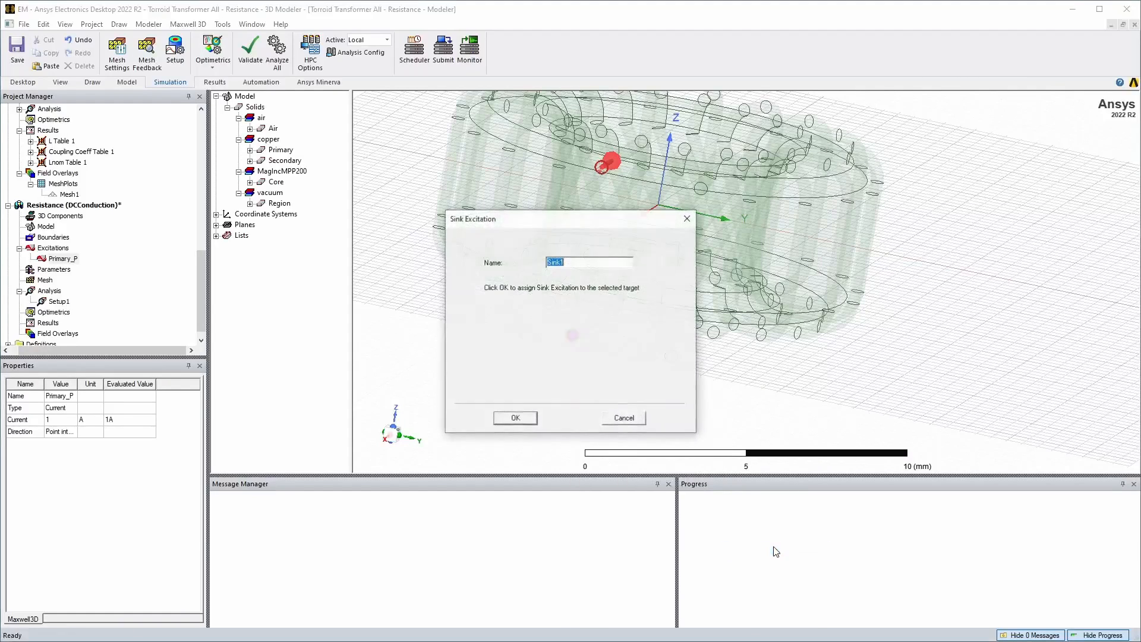
{"action": "type", "text": "Prima"}
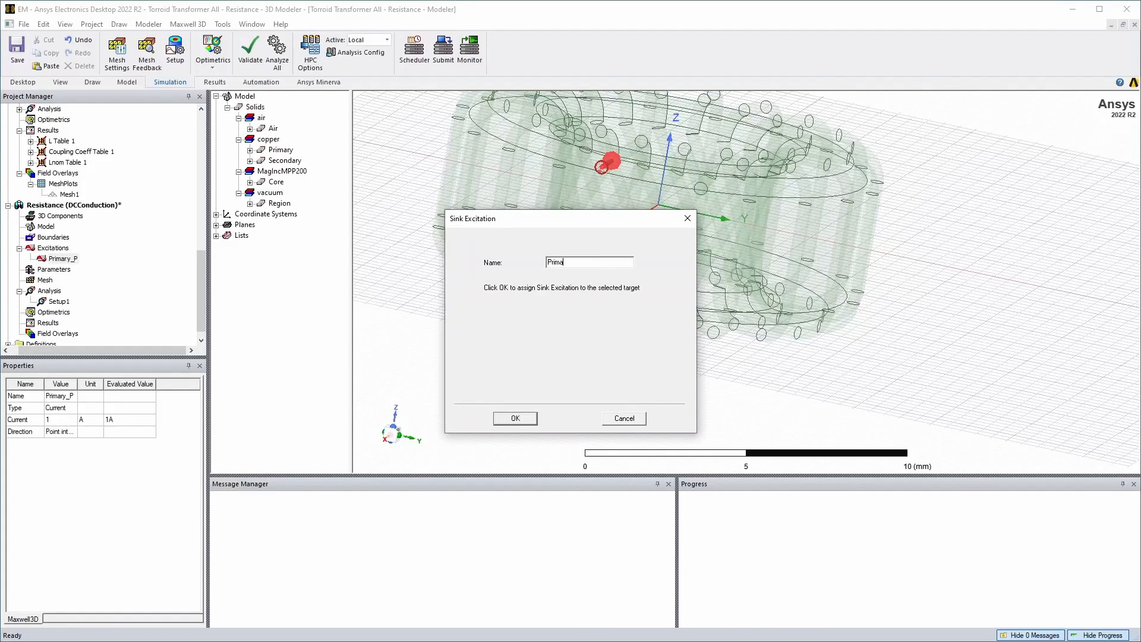
{"action": "type", "text": "ry_N"}
{"action": "left_click", "coordinate": [525, 419]}
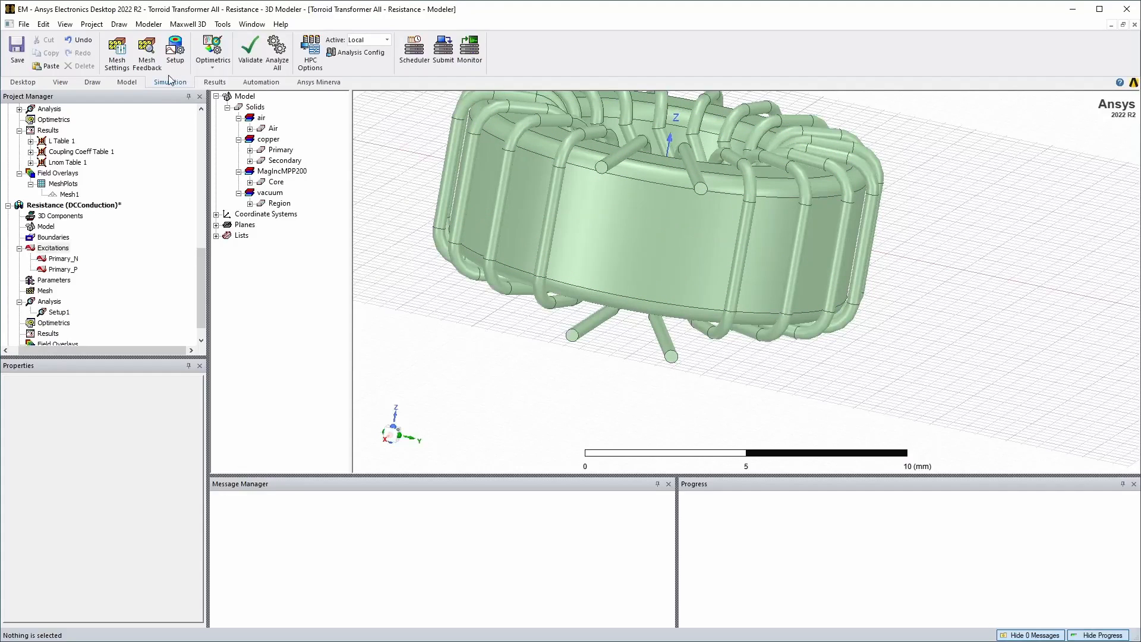
Step: Run a validation check on the Resistance design and review the reported messages
{"action": "left_click", "coordinate": [250, 50]}
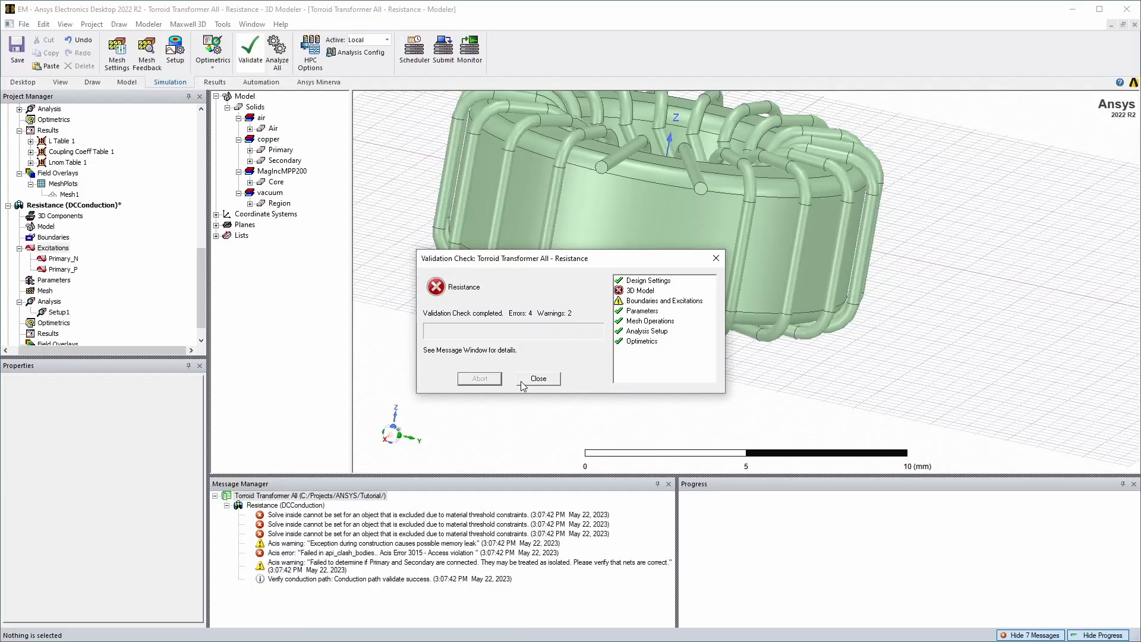
{"action": "left_click", "coordinate": [537, 379]}
{"action": "left_click", "coordinate": [285, 515]}
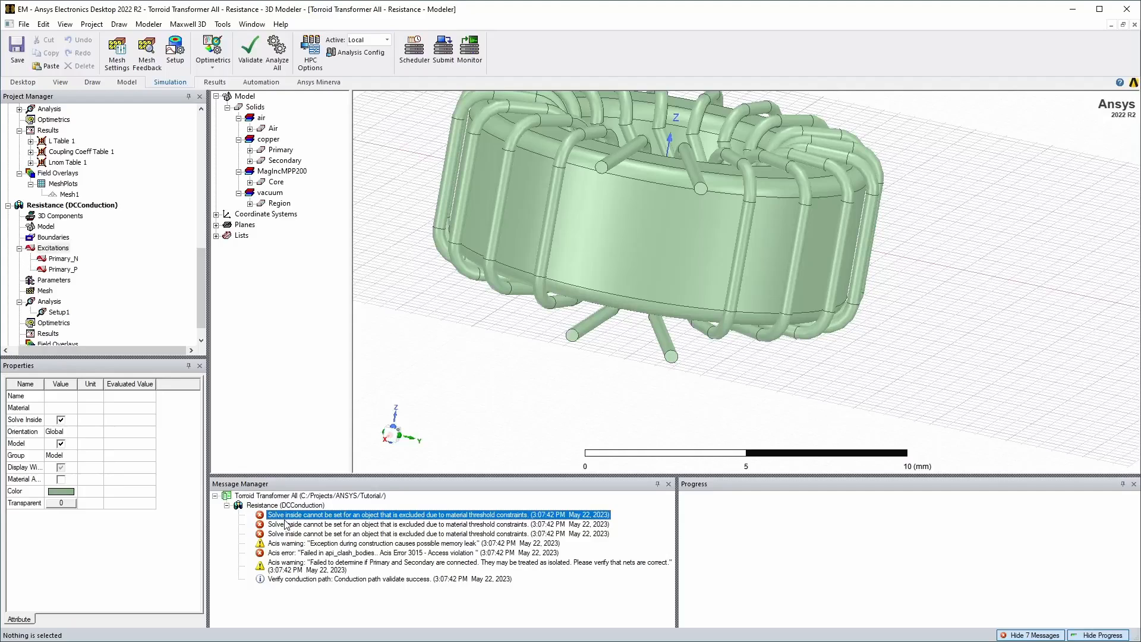
{"action": "left_click", "coordinate": [283, 301]}
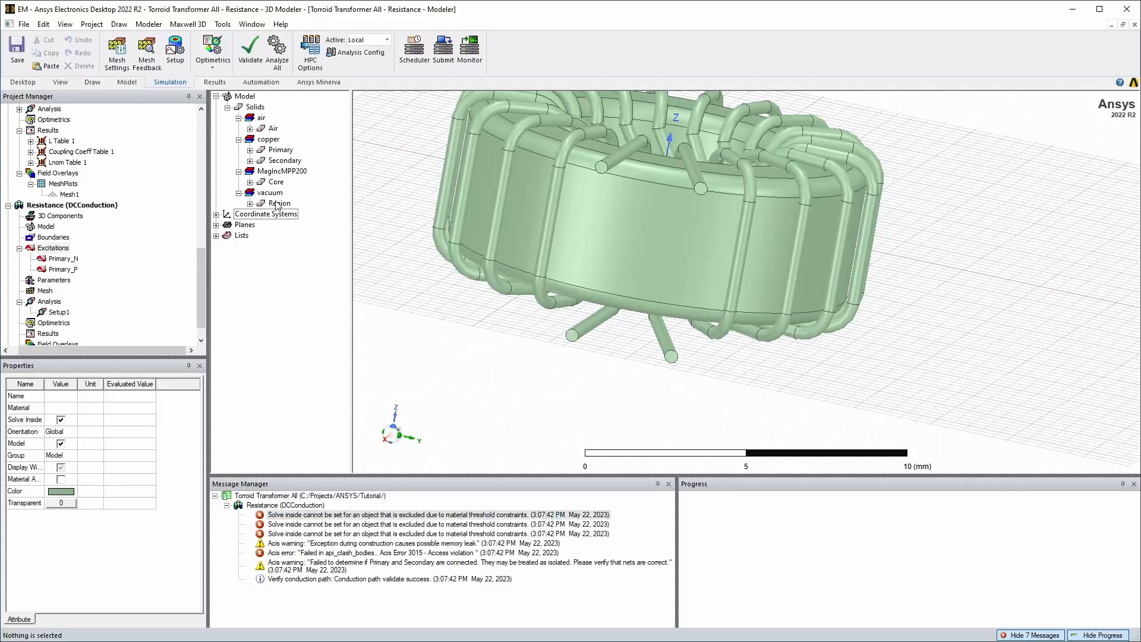
Step: Turn off Solve Inside for the Air solid
{"action": "double_click", "coordinate": [272, 129]}
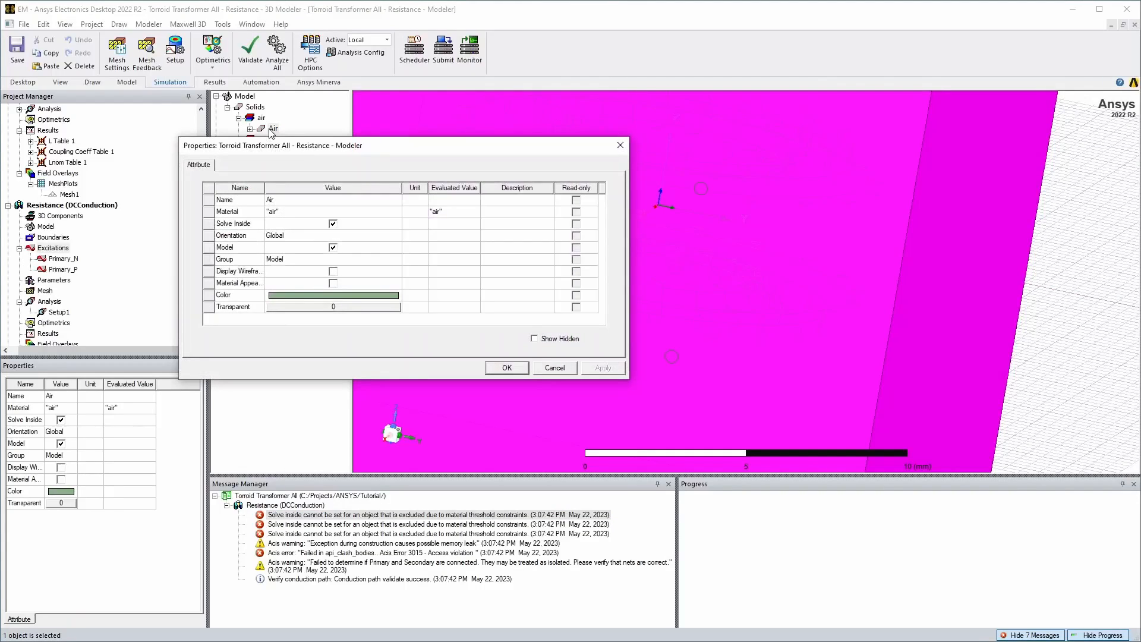
{"action": "left_click", "coordinate": [332, 224]}
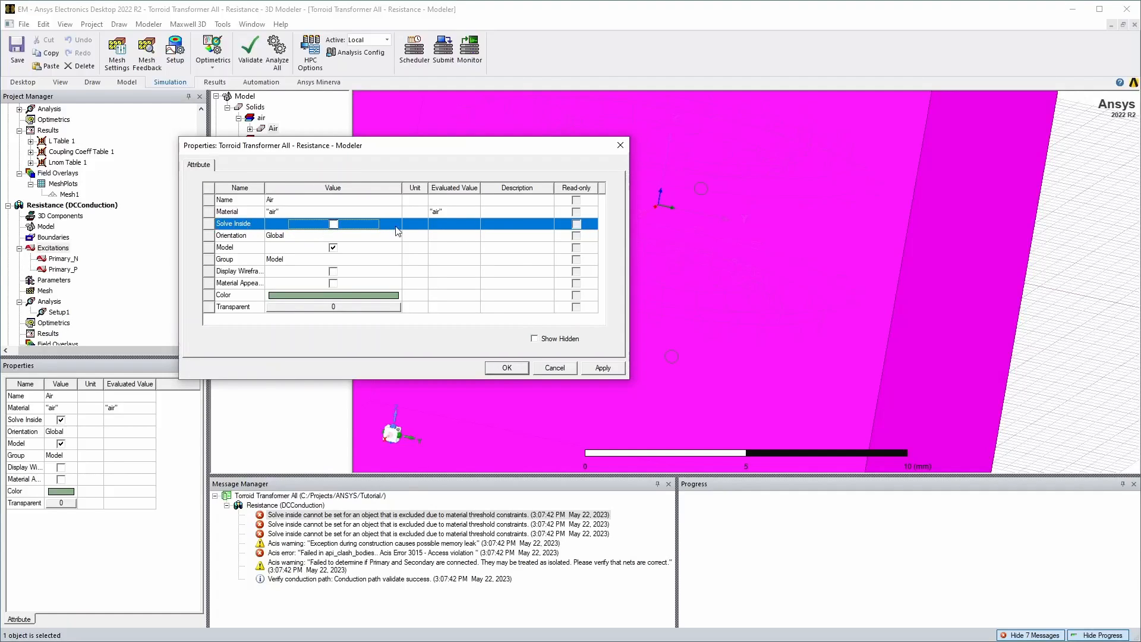
{"action": "left_click", "coordinate": [602, 368]}
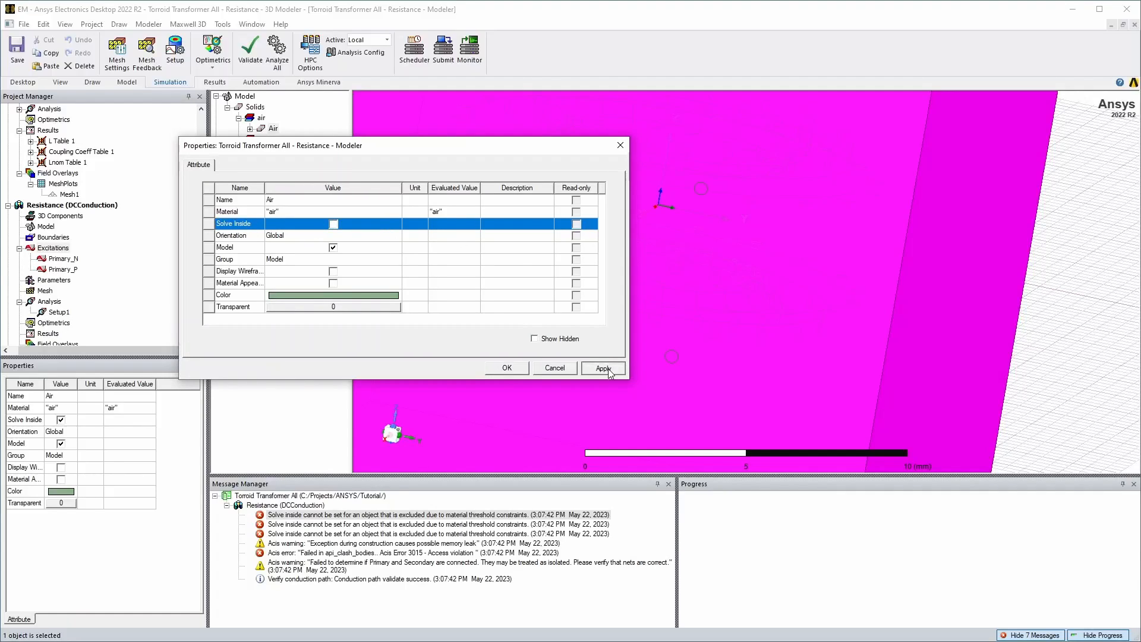
{"action": "left_click_drag", "start_coordinate": [324, 145], "coordinate": [495, 144]}
{"action": "left_click", "coordinate": [679, 367]}
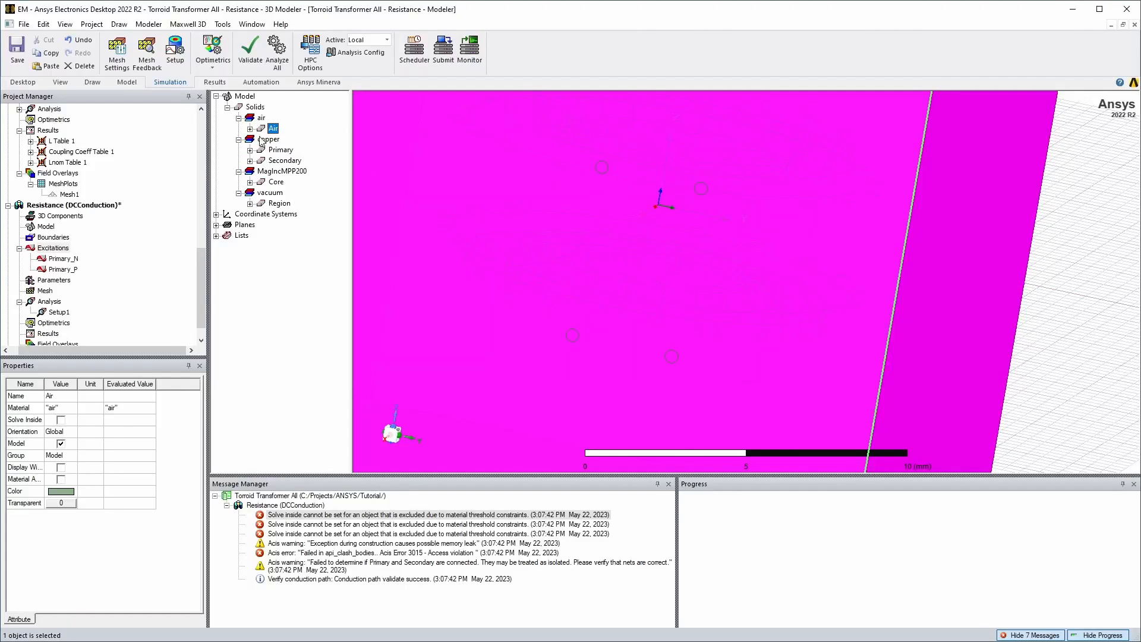
Step: Turn off Solve Inside for the Core solid
{"action": "double_click", "coordinate": [274, 181]}
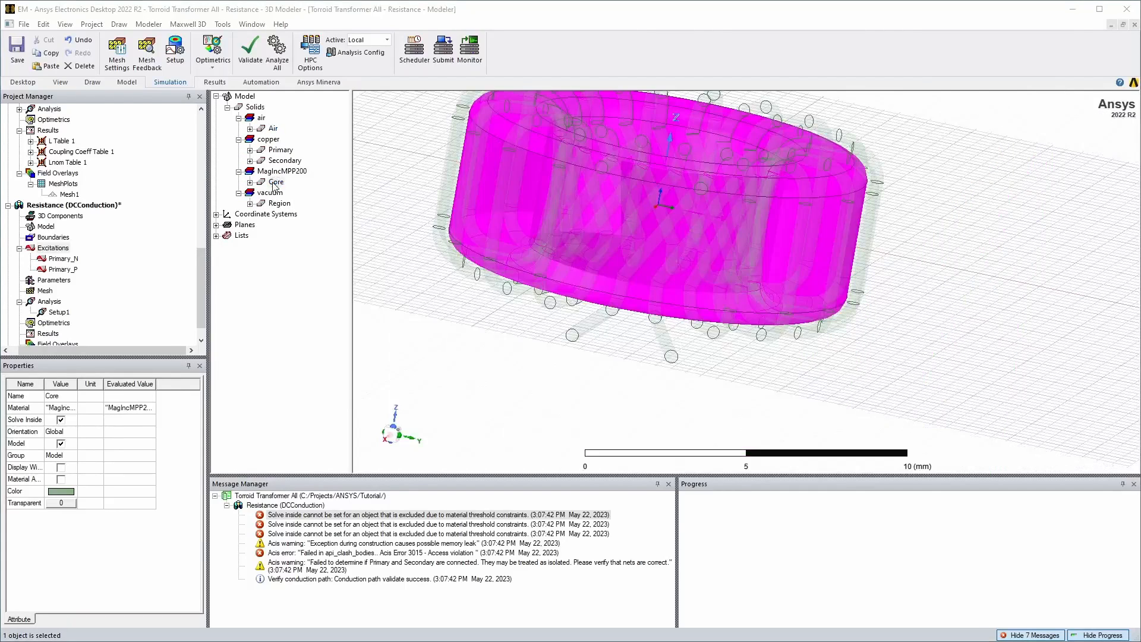
{"action": "left_click", "coordinate": [506, 223]}
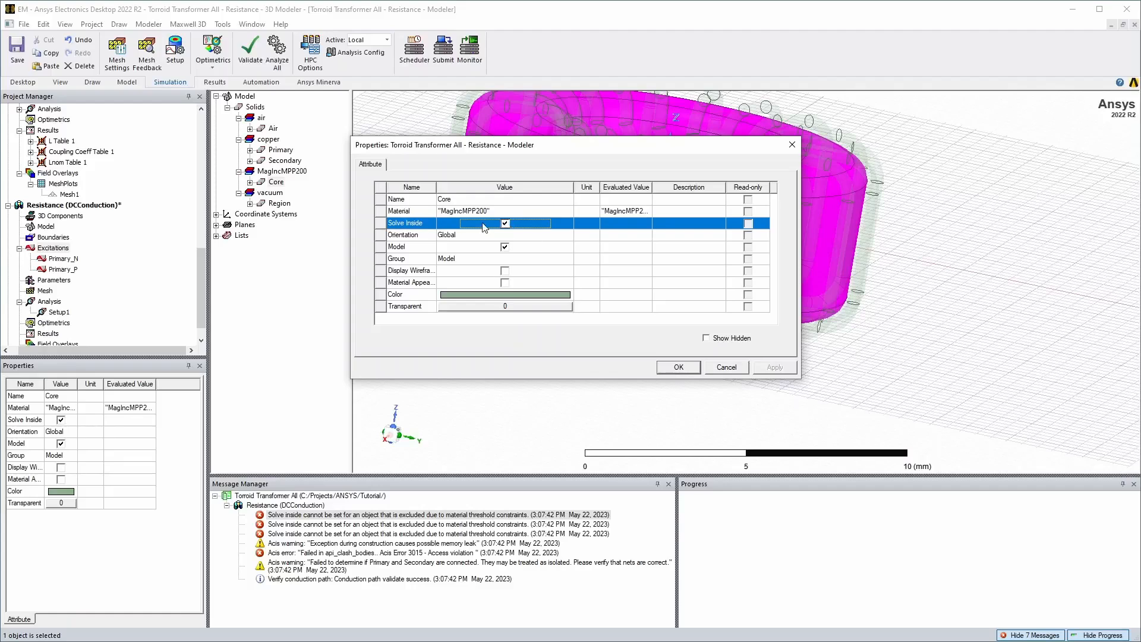
{"action": "left_click", "coordinate": [505, 223]}
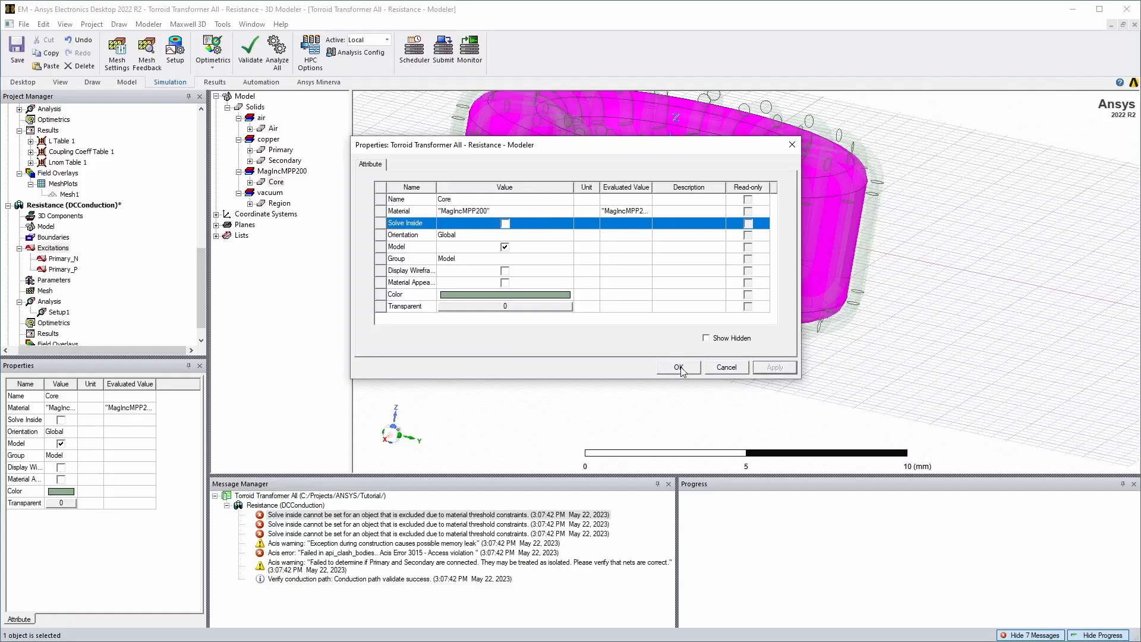
{"action": "left_click", "coordinate": [679, 367]}
Step: Turn off Solve Inside for the vacuum Region
{"action": "left_click", "coordinate": [275, 204]}
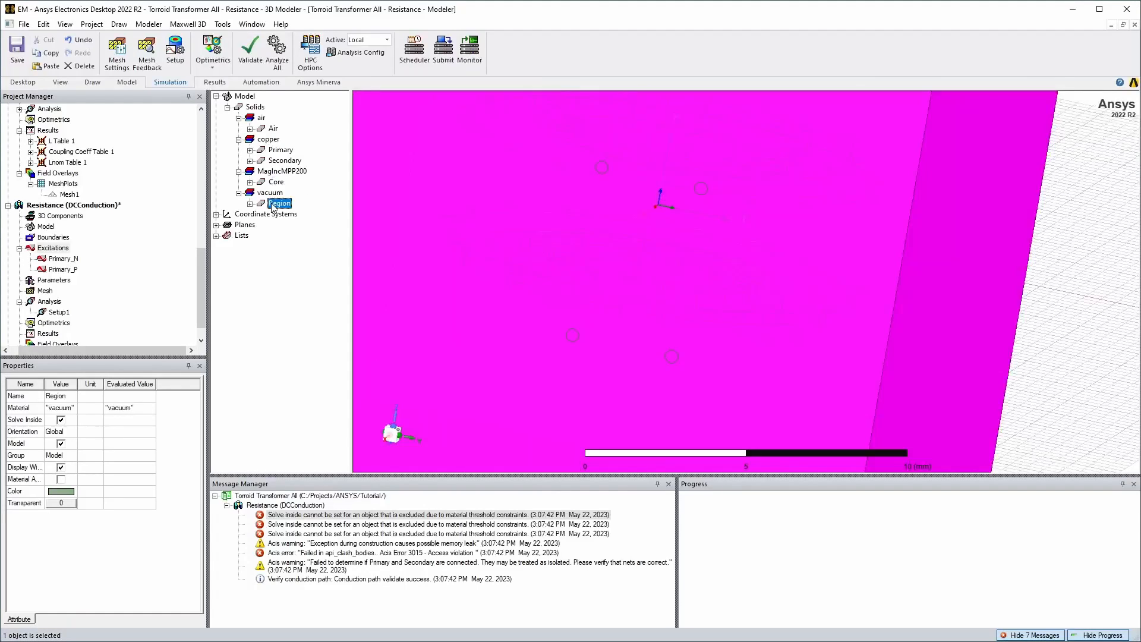
{"action": "double_click", "coordinate": [275, 204]}
{"action": "left_click", "coordinate": [509, 225]}
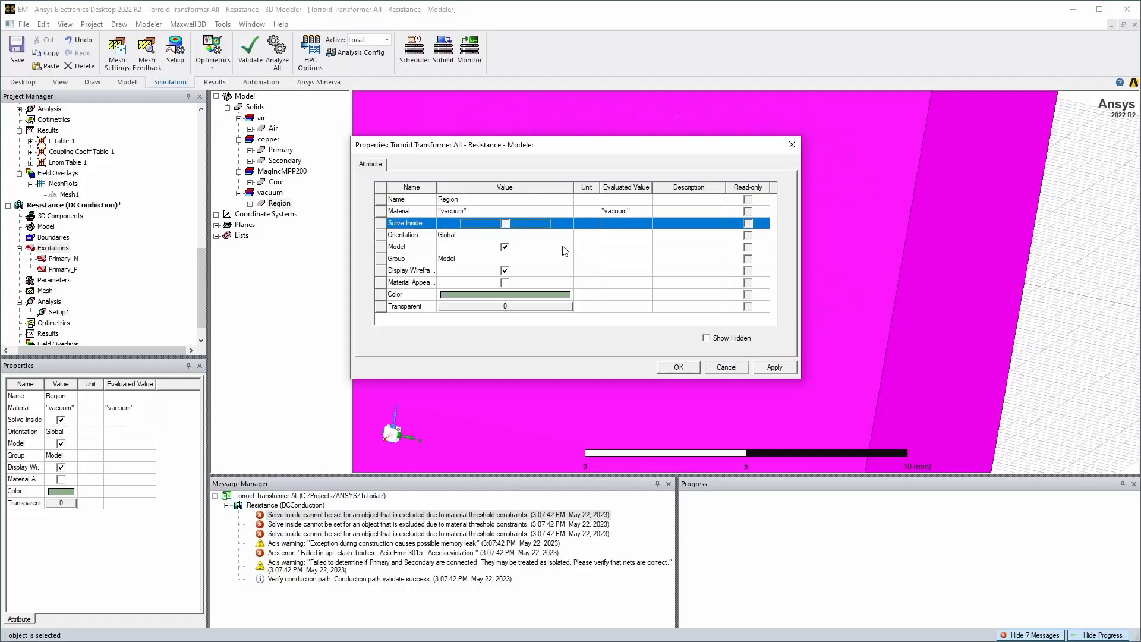
{"action": "left_click", "coordinate": [670, 369]}
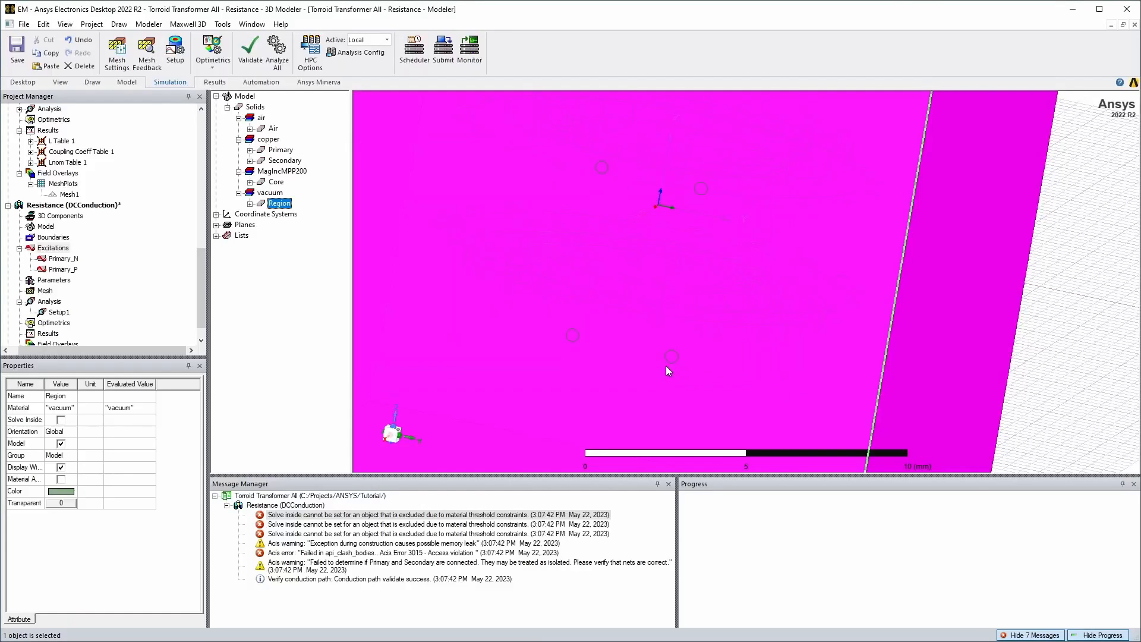
Step: Deselect the Region and clear all of the project's messages
{"action": "left_click", "coordinate": [248, 258]}
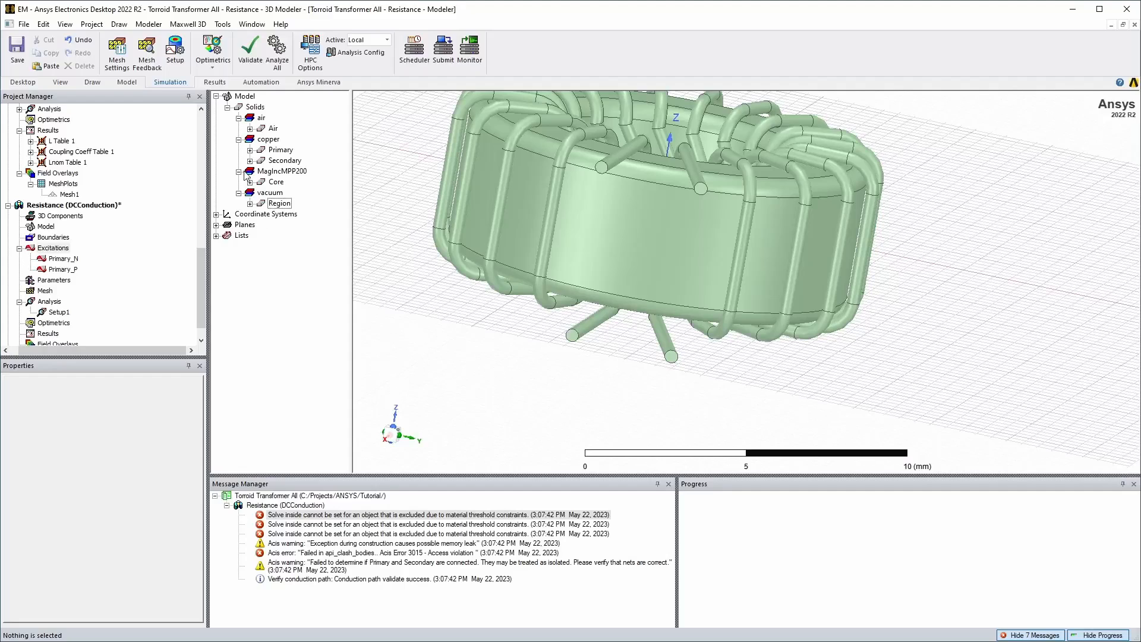
{"action": "right_click", "coordinate": [327, 496]}
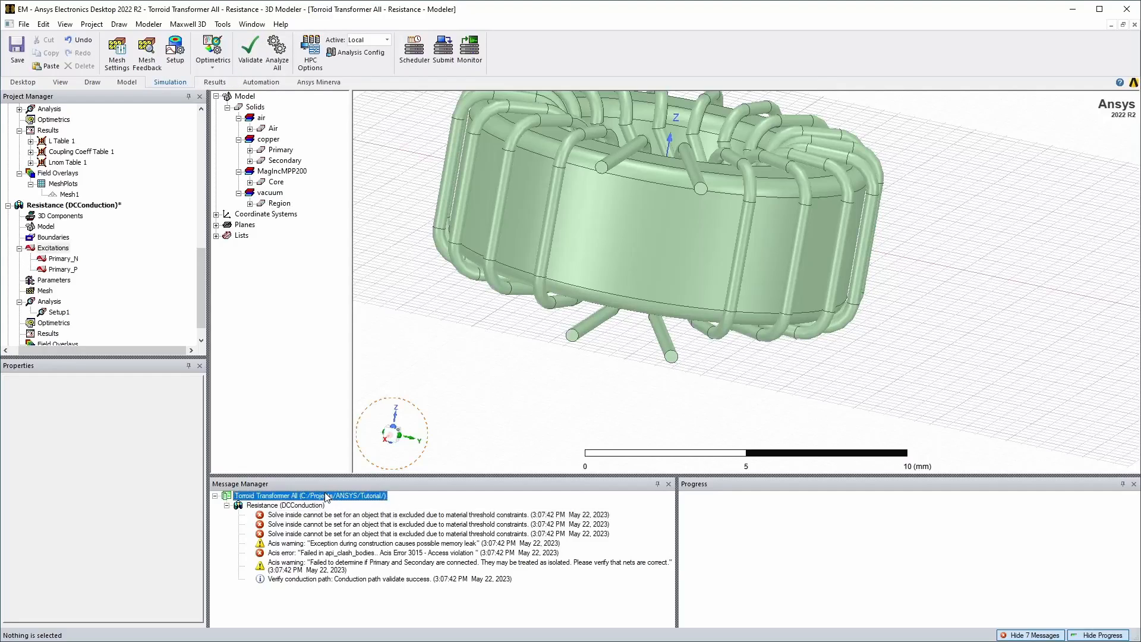
{"action": "left_click", "coordinate": [404, 499]}
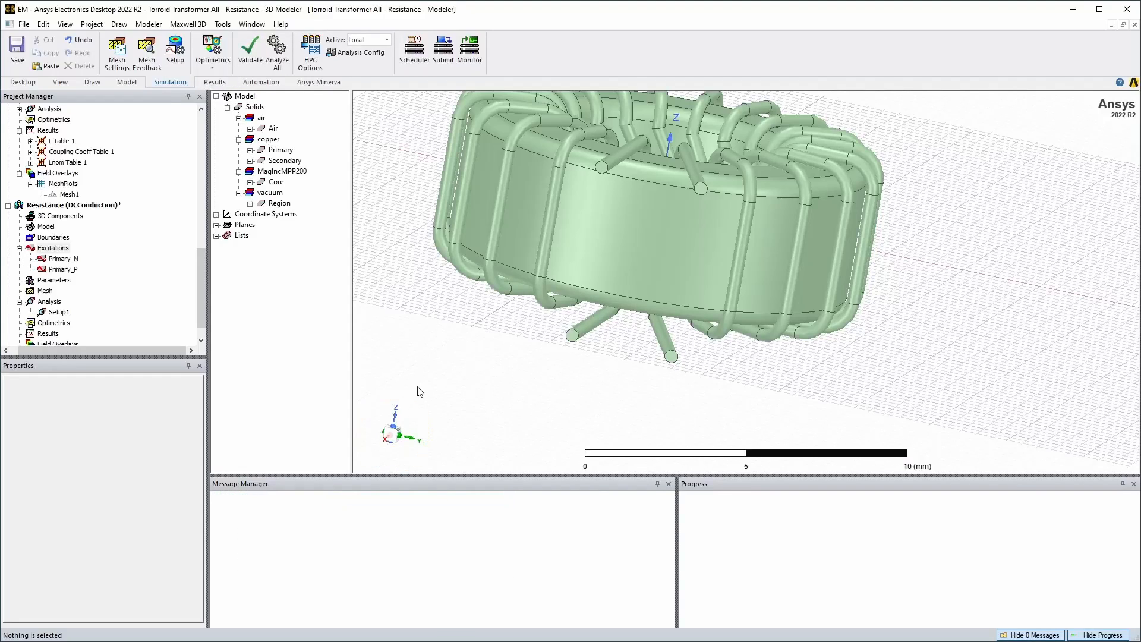
Step: Save the project and run a validation check on the Resistance design
{"action": "key", "text": "ctrl+s"}
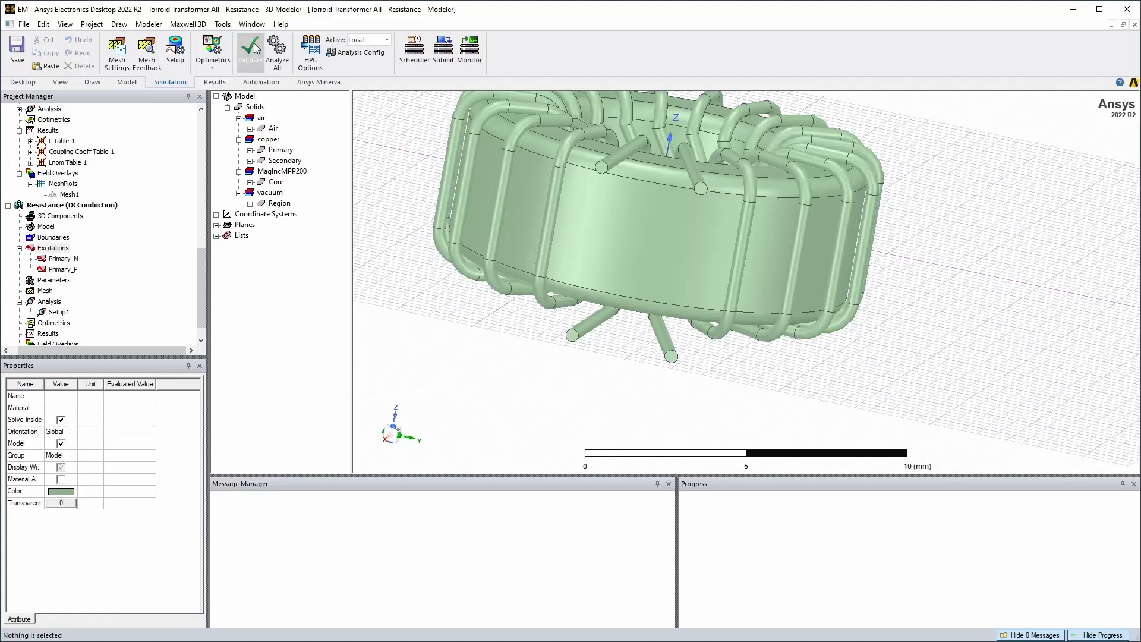
{"action": "left_click", "coordinate": [250, 51]}
{"action": "left_click", "coordinate": [909, 179]}
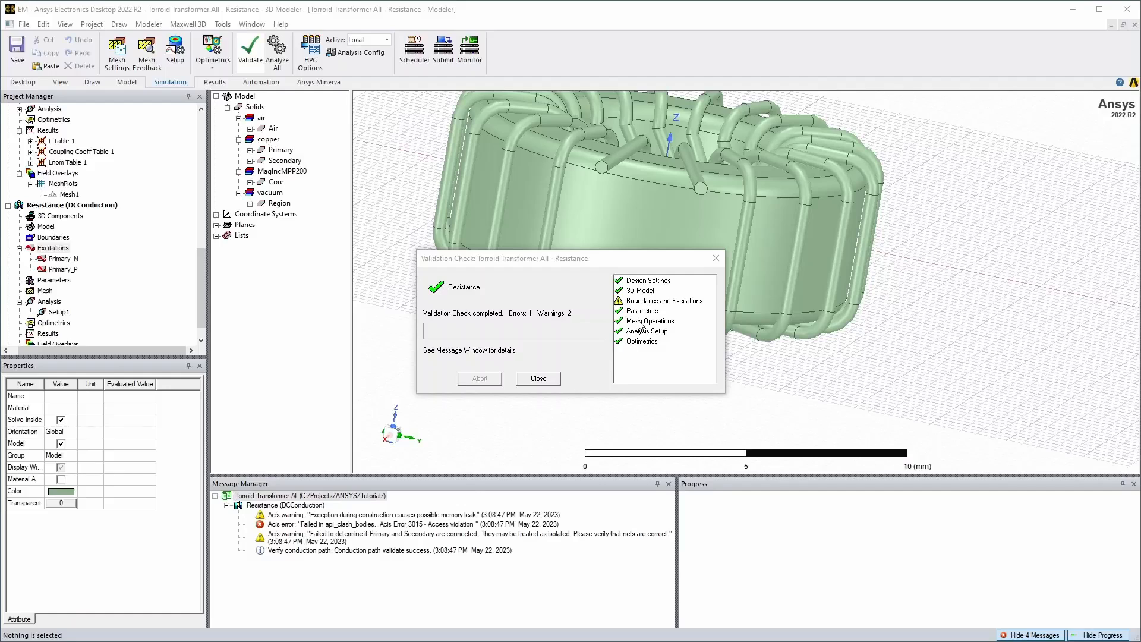
{"action": "left_click", "coordinate": [540, 380]}
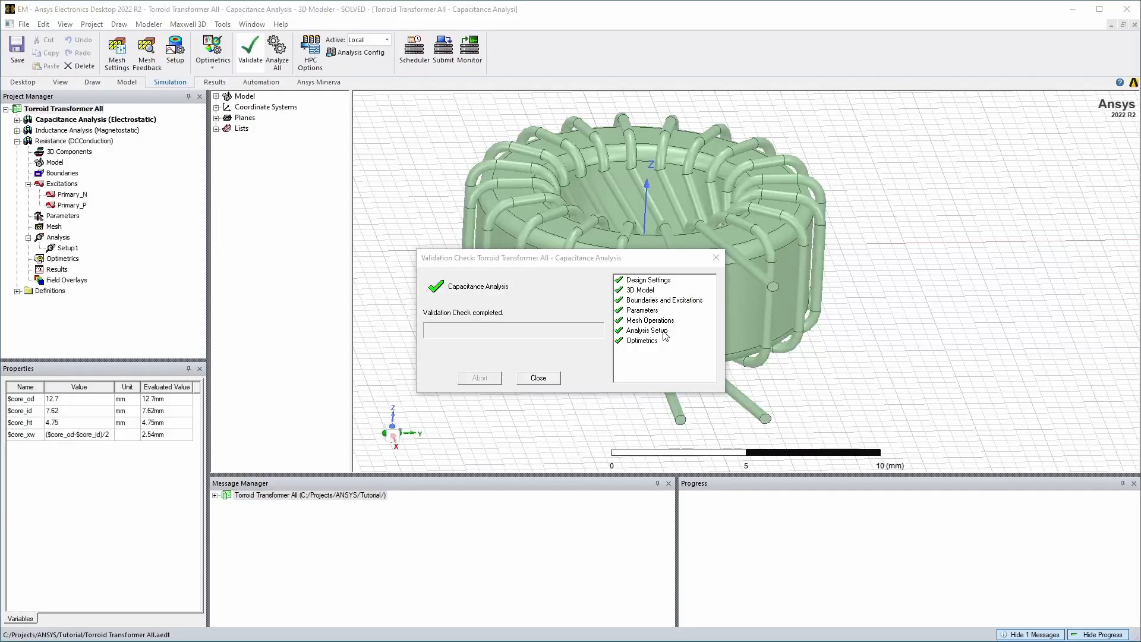
Step: Dismiss the Capacitance Analysis validation check and run the analysis of all solution setups
{"action": "left_click", "coordinate": [546, 378]}
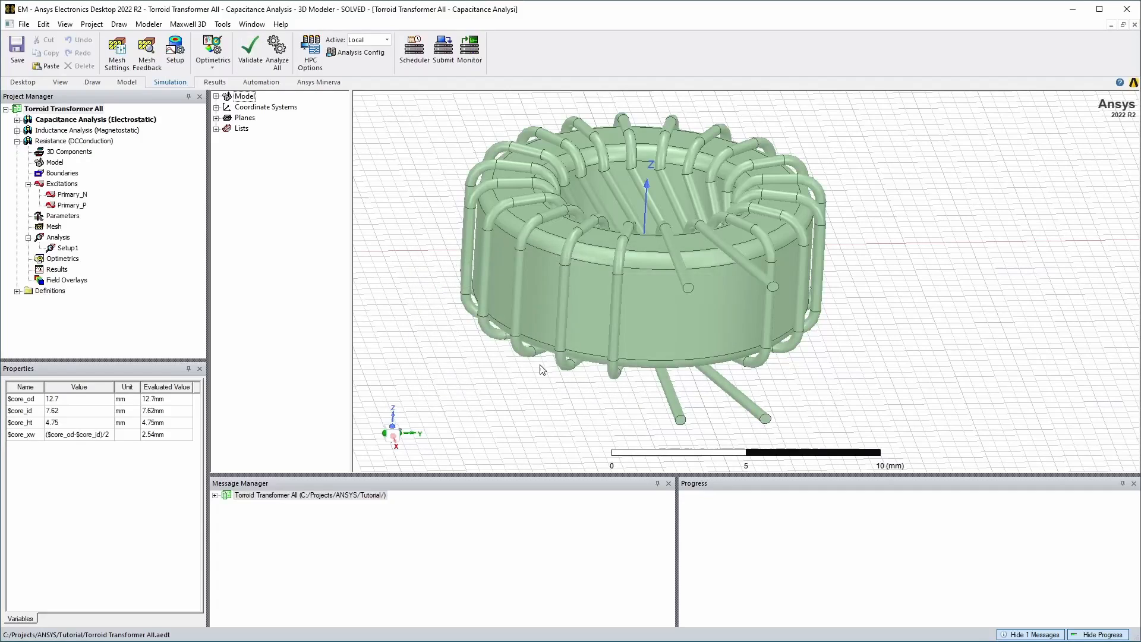
{"action": "left_click", "coordinate": [277, 55]}
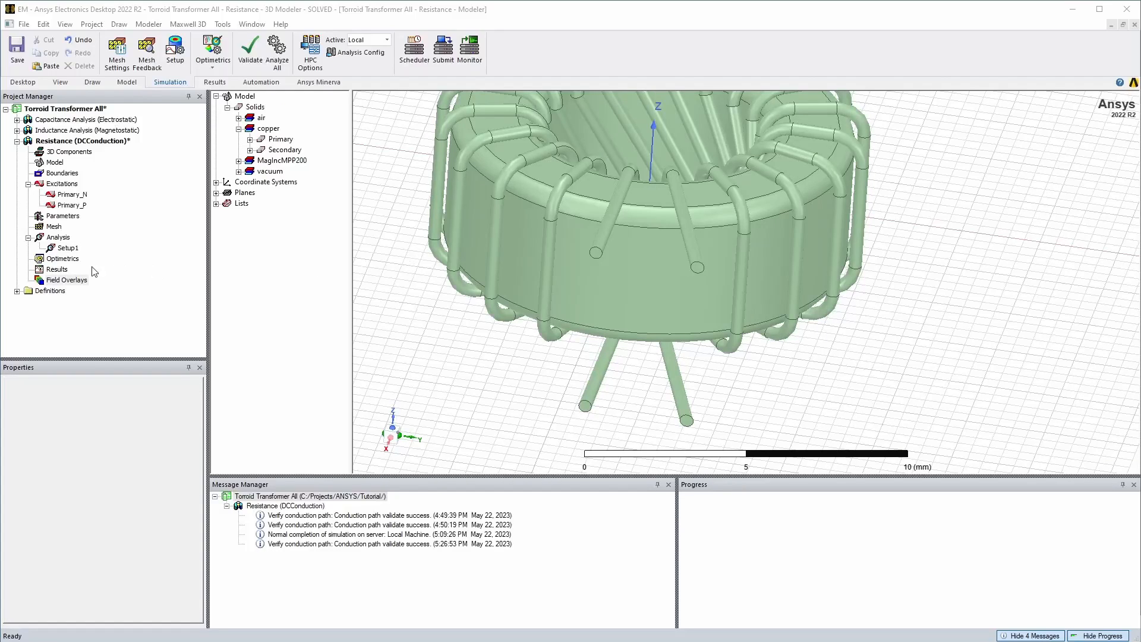
Step: Examine the Fields Calculator of the Resistance design with its expression stack and functions, and close it
{"action": "right_click", "coordinate": [58, 282]}
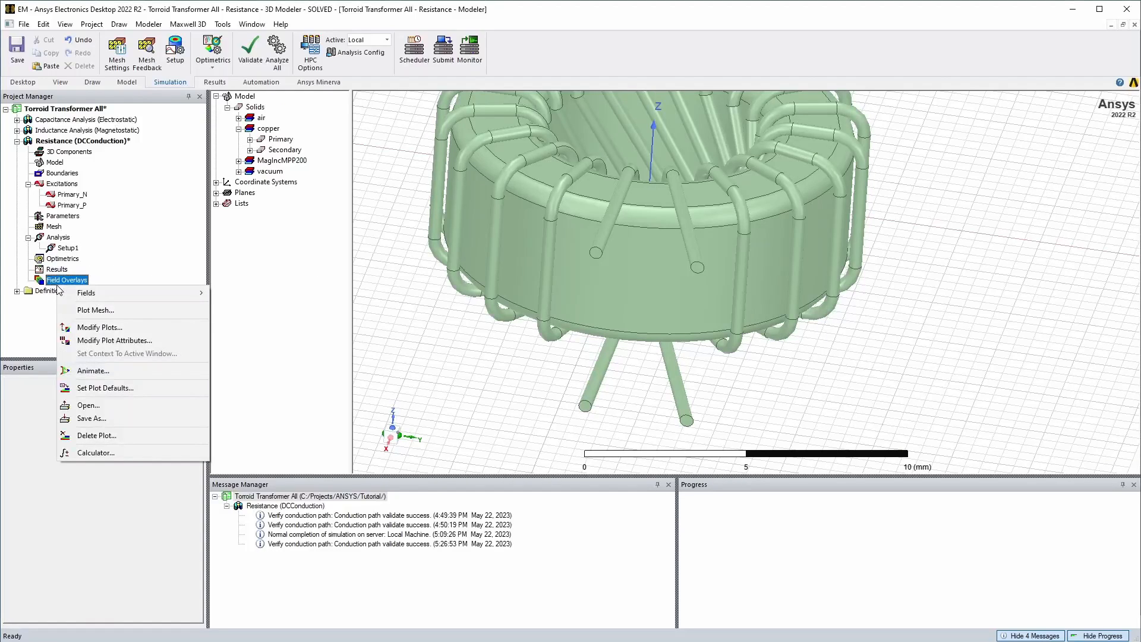
{"action": "left_click", "coordinate": [110, 454]}
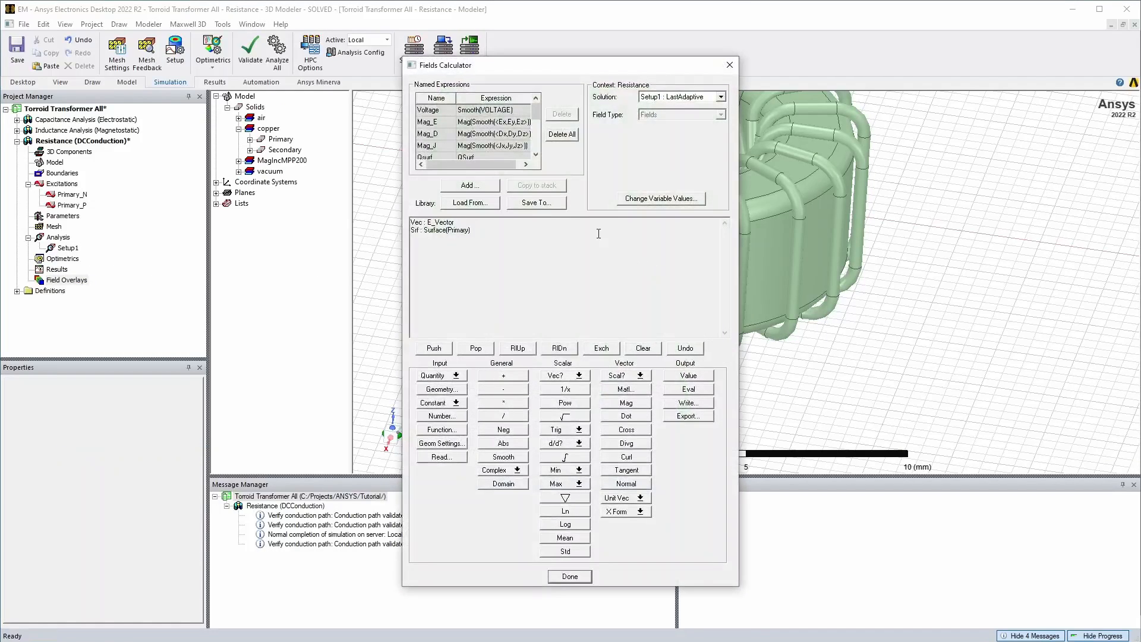
{"action": "left_click_drag", "start_coordinate": [591, 66], "coordinate": [285, 58]}
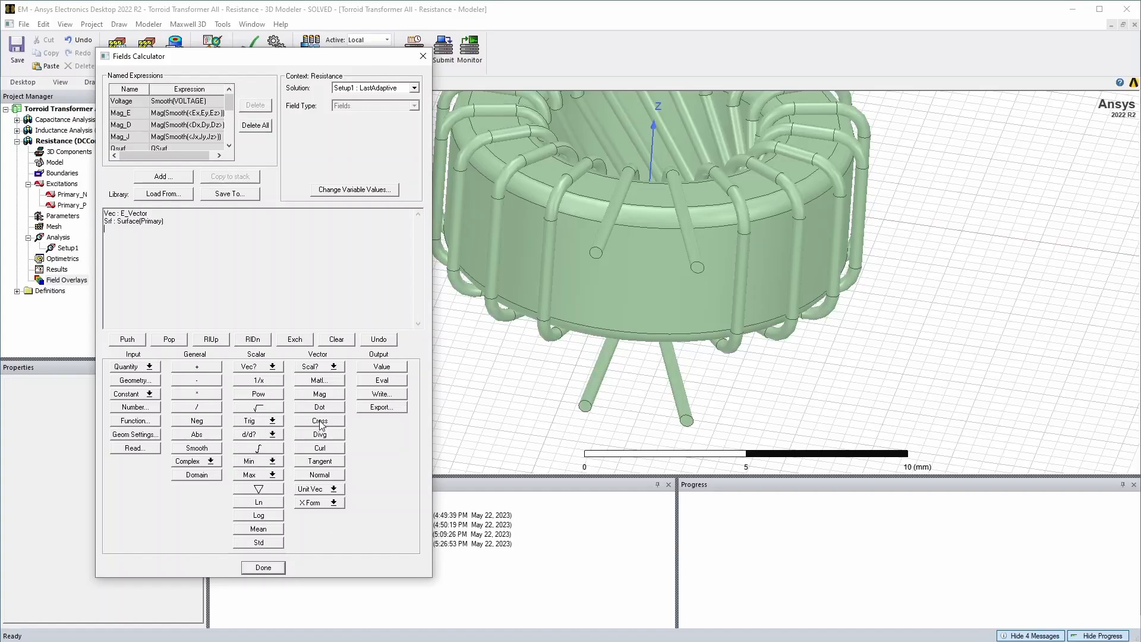
{"action": "left_click", "coordinate": [422, 56]}
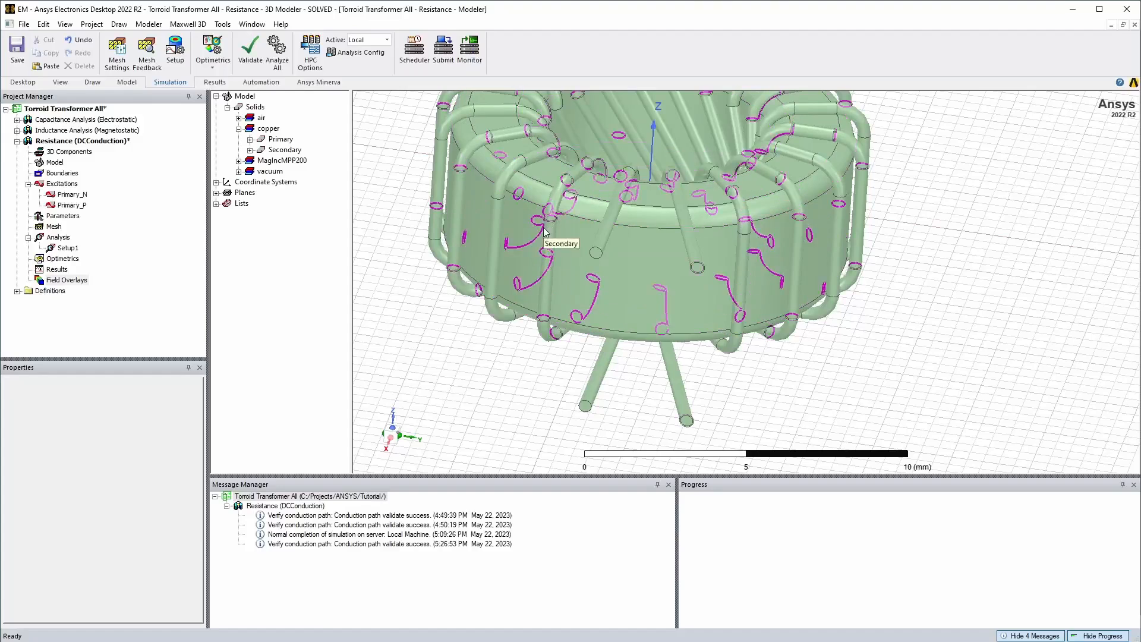
{"action": "left_click", "coordinate": [417, 379]}
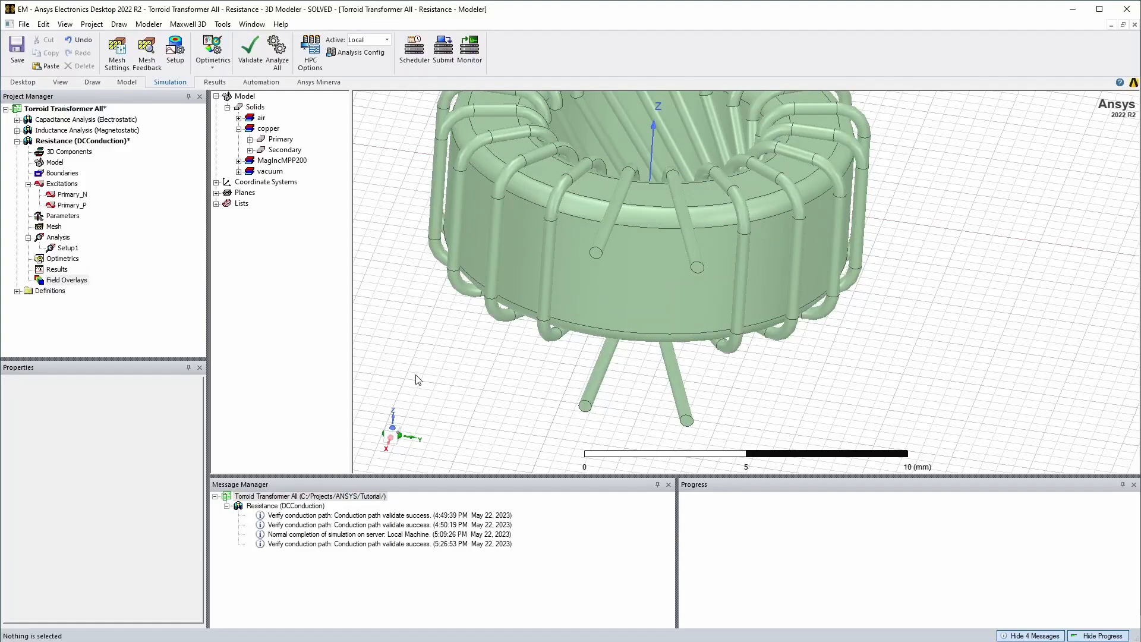
Step: Insert a new Q3D Extractor design into the Torroid Transformer All project and select it in the project tree
{"action": "left_click", "coordinate": [18, 141]}
{"action": "left_click", "coordinate": [35, 109]}
{"action": "left_click", "coordinate": [29, 83]}
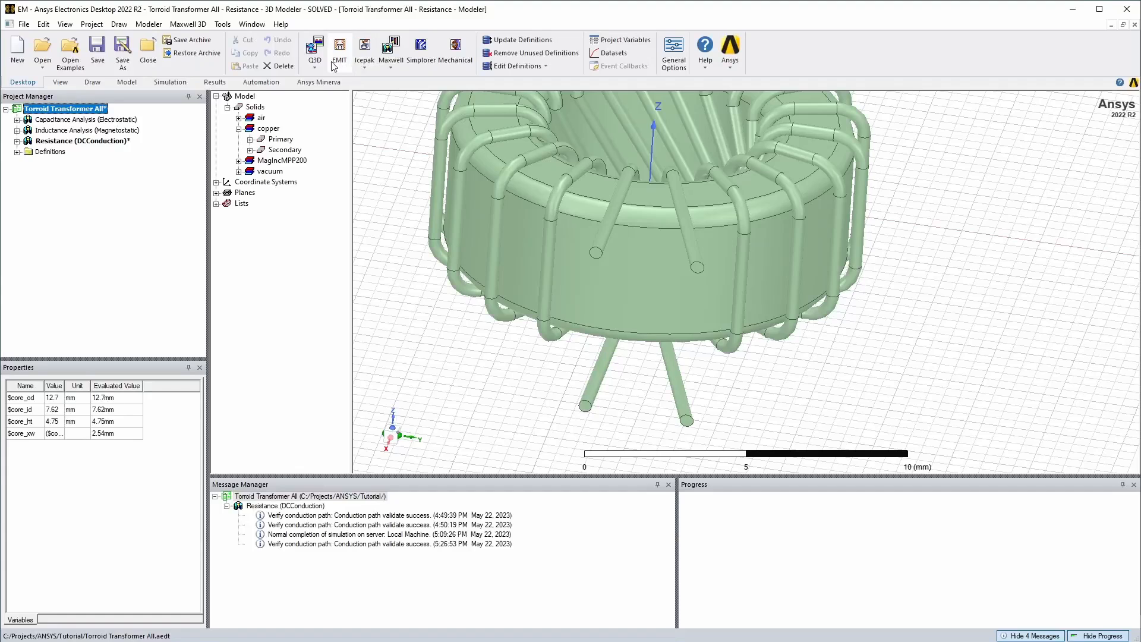
{"action": "left_click", "coordinate": [313, 65]}
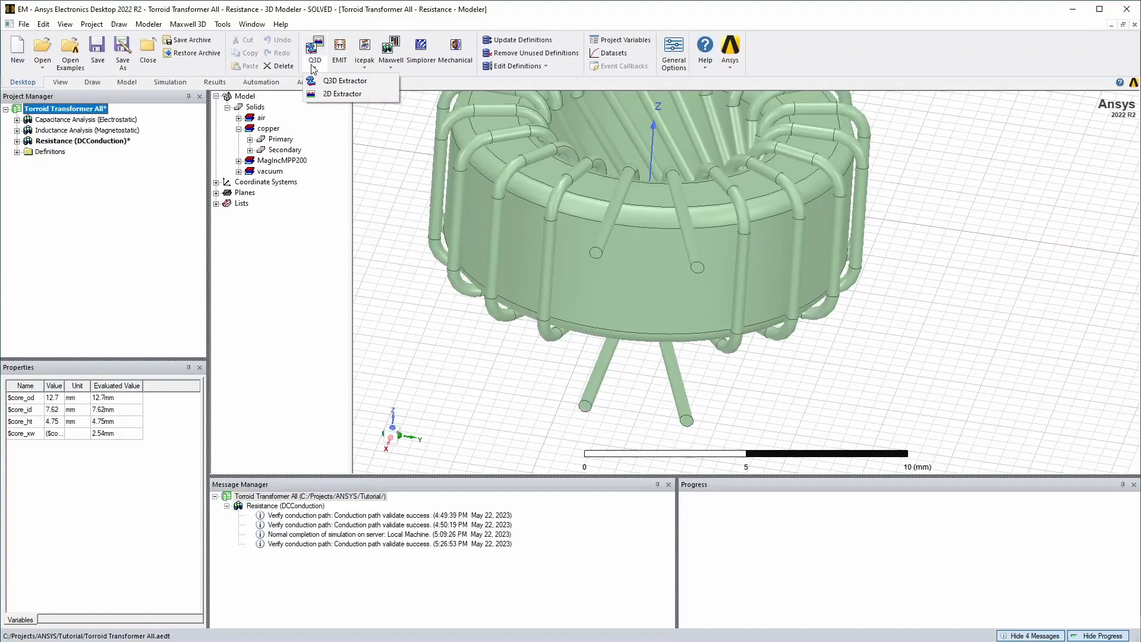
{"action": "left_click", "coordinate": [375, 86]}
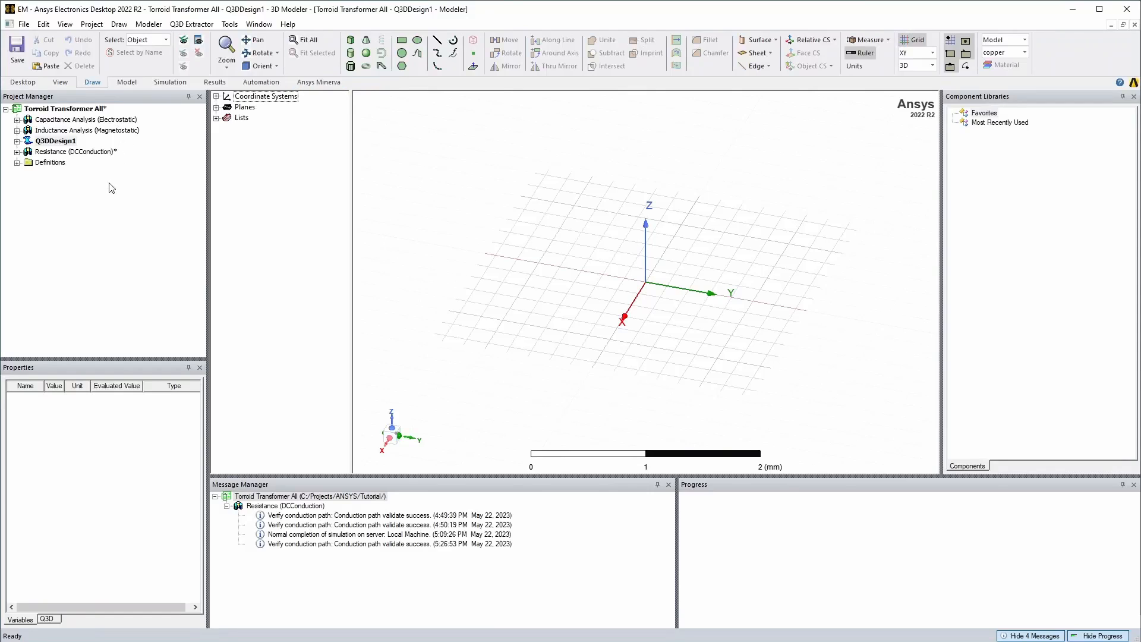
{"action": "left_click", "coordinate": [49, 143]}
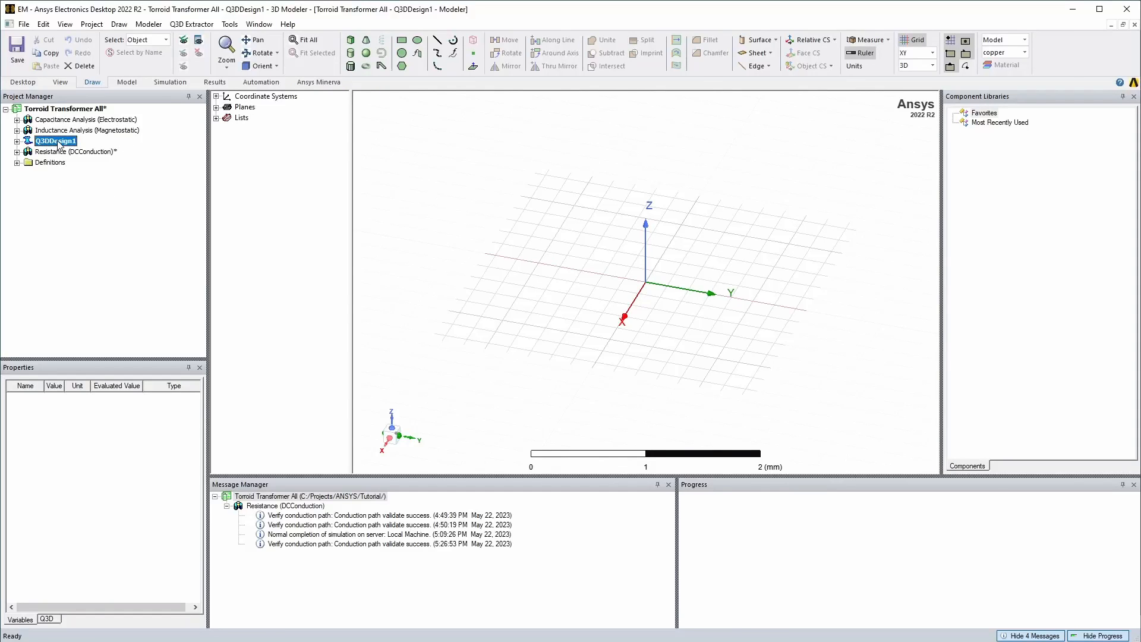